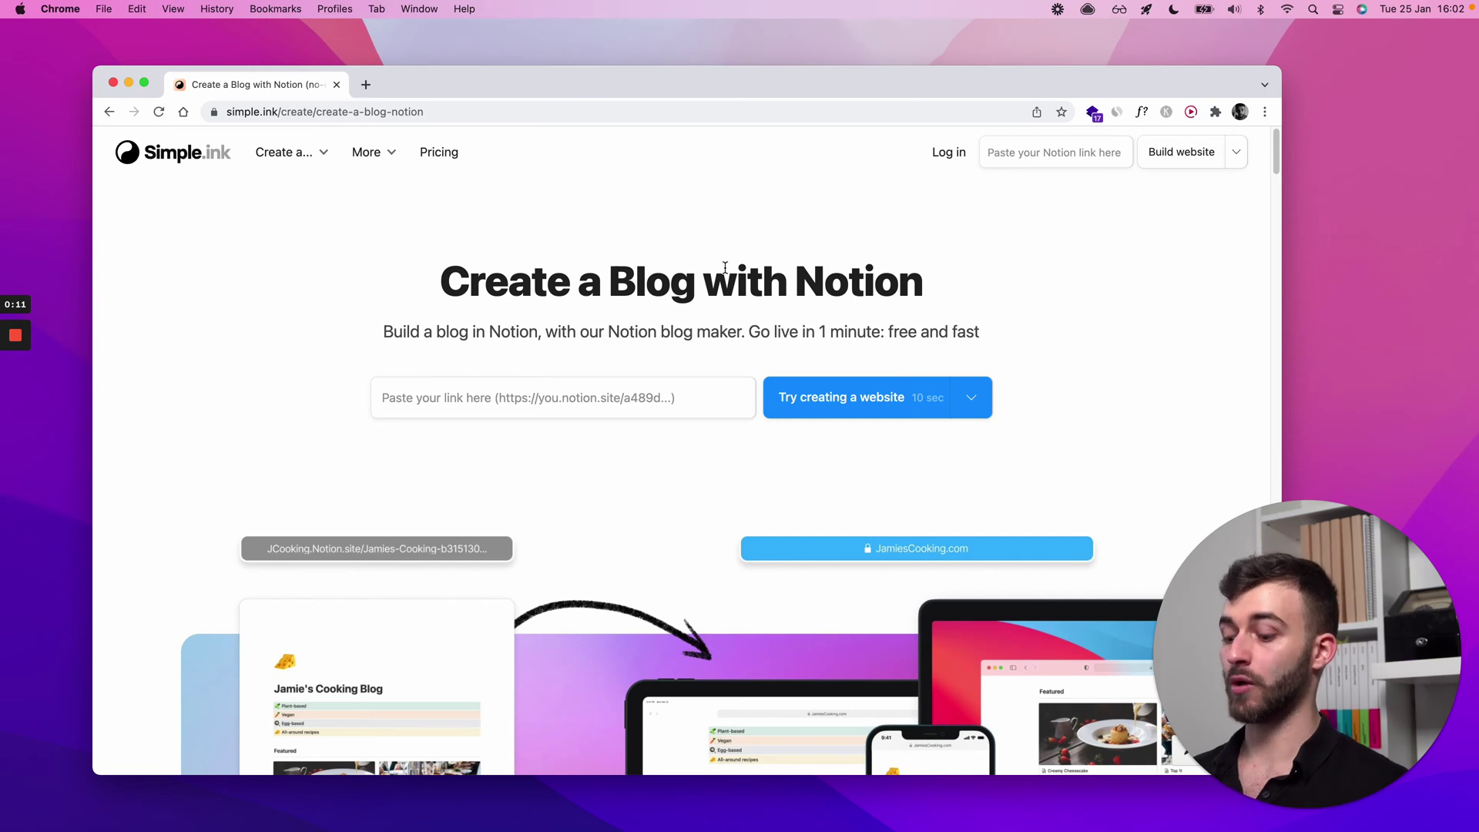
Open the buildinpublic.simple.ink Build In Public Cheatsheet in a new tab and skim it.
{"action": "key", "text": "super+t"}
{"action": "type", "text": "build"}
{"action": "key", "text": "Return"}
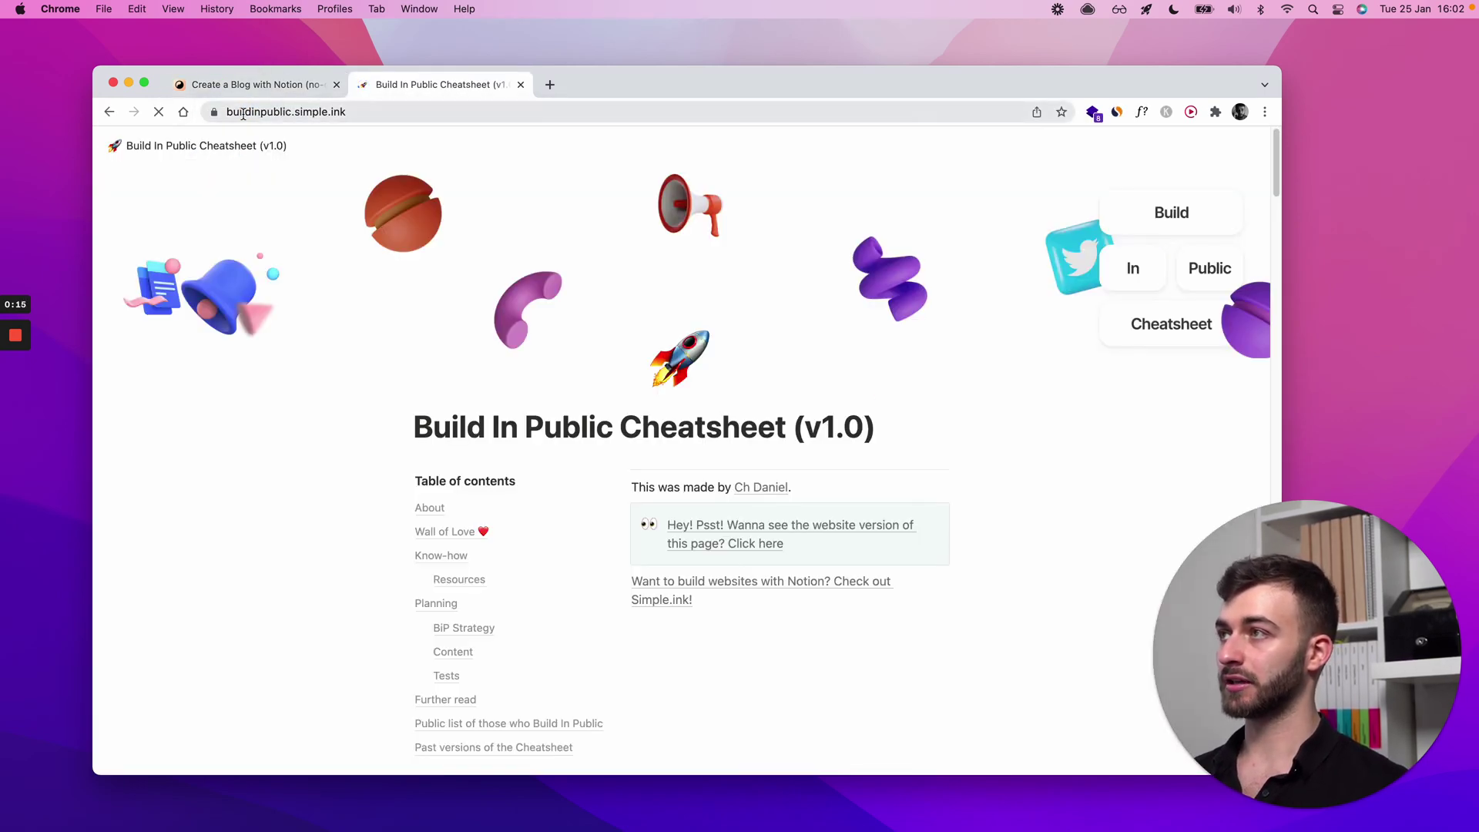
{"action": "left_click_drag", "start_coordinate": [239, 112], "coordinate": [335, 109]}
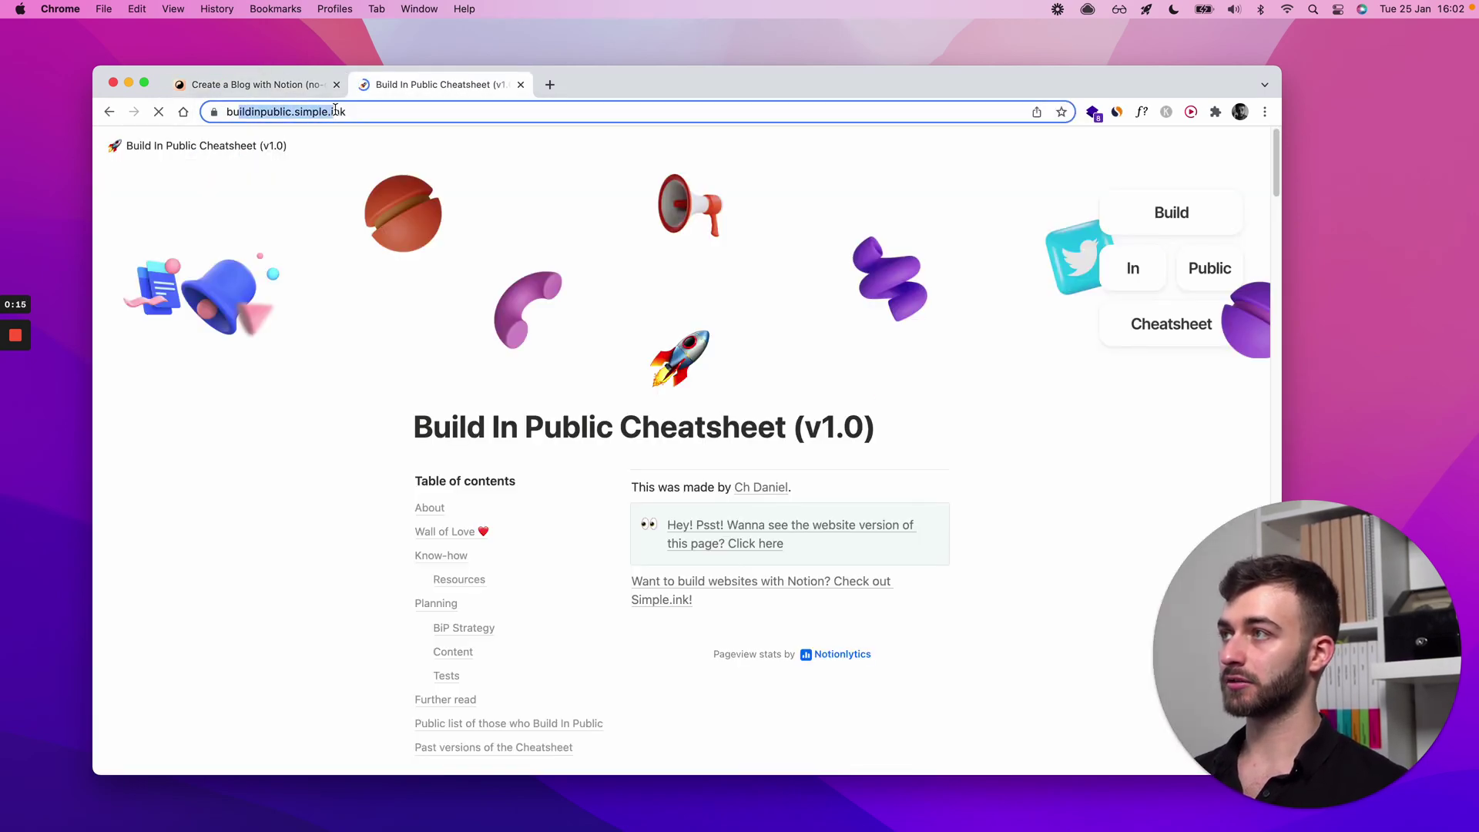
{"action": "scroll", "coordinate": [503, 427], "scroll_direction": "down", "scroll_amount": 15}
{"action": "scroll", "coordinate": [504, 427], "scroll_direction": "up", "scroll_amount": 15}
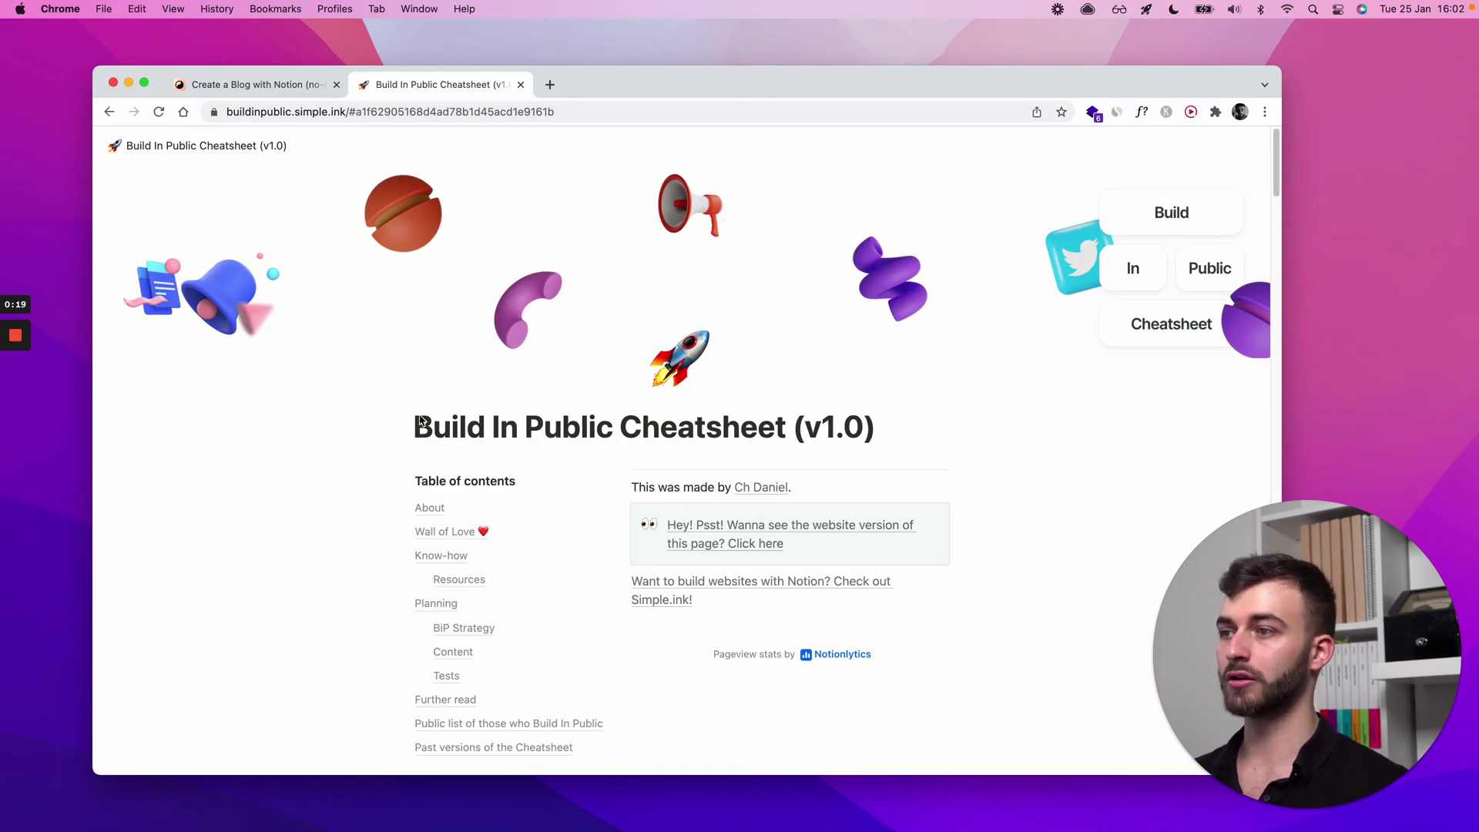
Load the example personal website in another tab and scroll through it.
{"action": "key", "text": "super+t"}
{"action": "type", "text": "chdavid.c"}
{"action": "key", "text": "Return"}
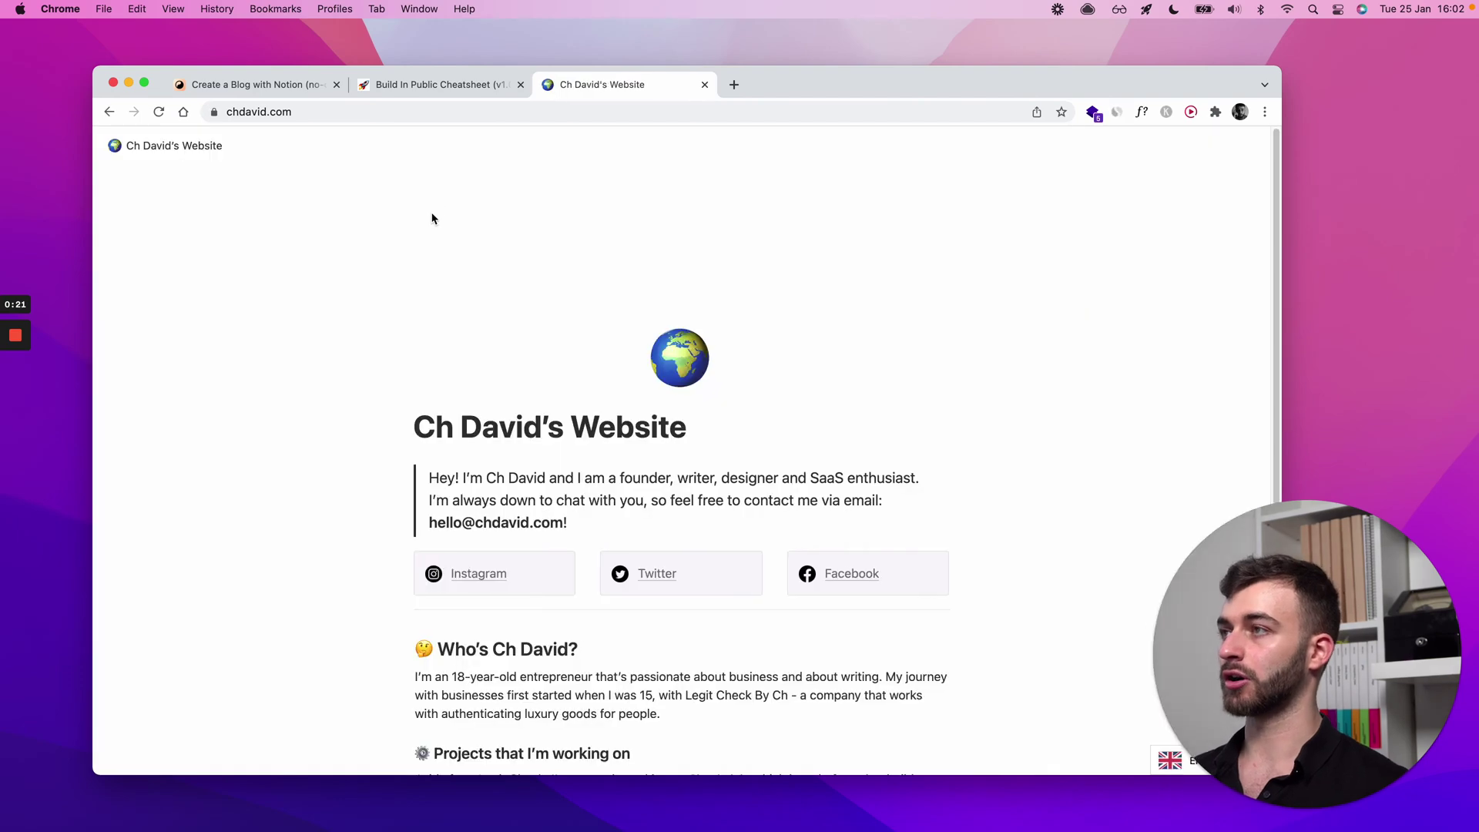
{"action": "scroll", "coordinate": [749, 396], "scroll_direction": "down", "scroll_amount": 3}
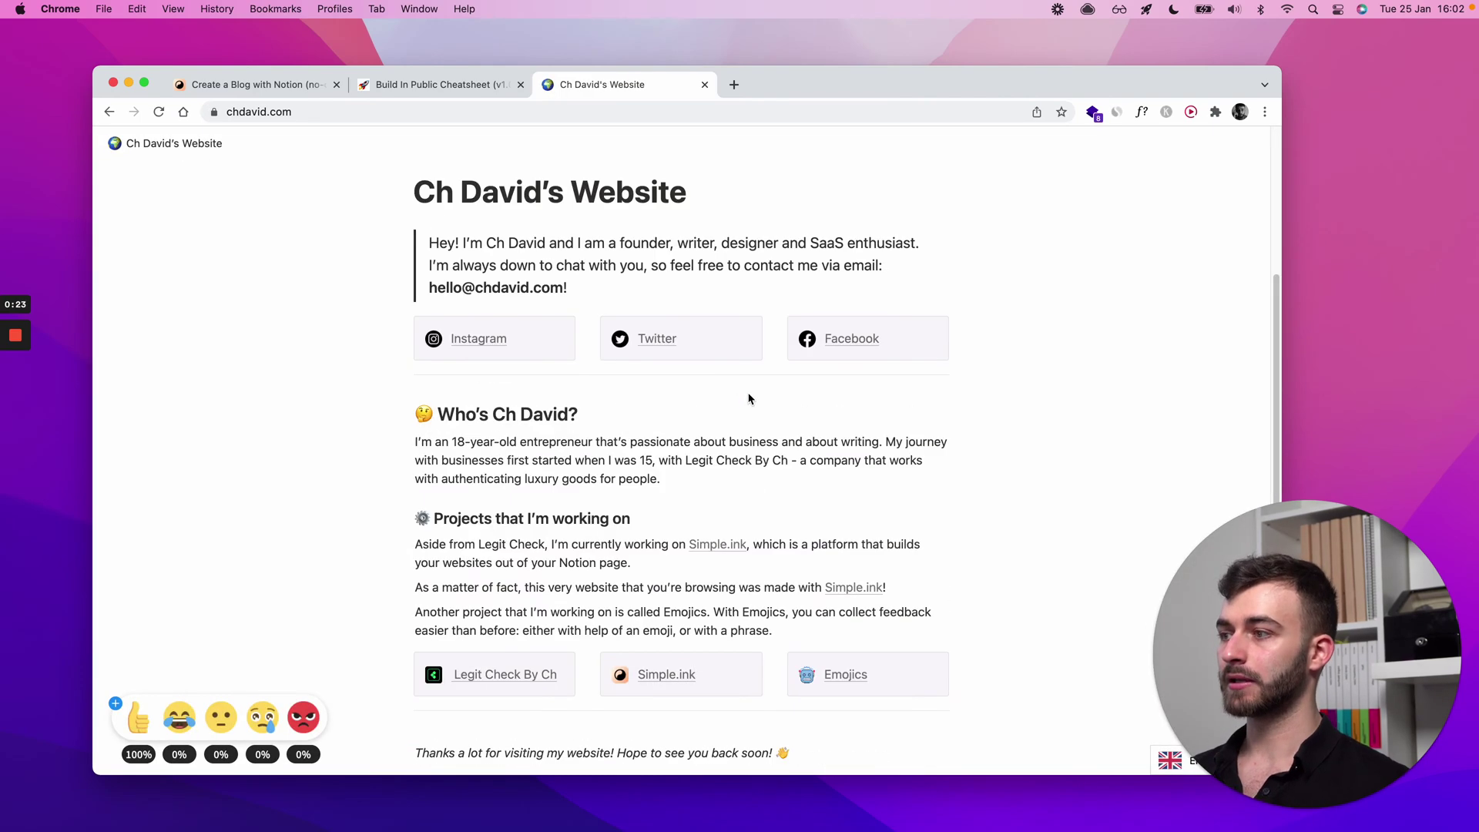
{"action": "scroll", "coordinate": [747, 396], "scroll_direction": "down", "scroll_amount": 2}
{"action": "scroll", "coordinate": [674, 198], "scroll_direction": "up", "scroll_amount": 2}
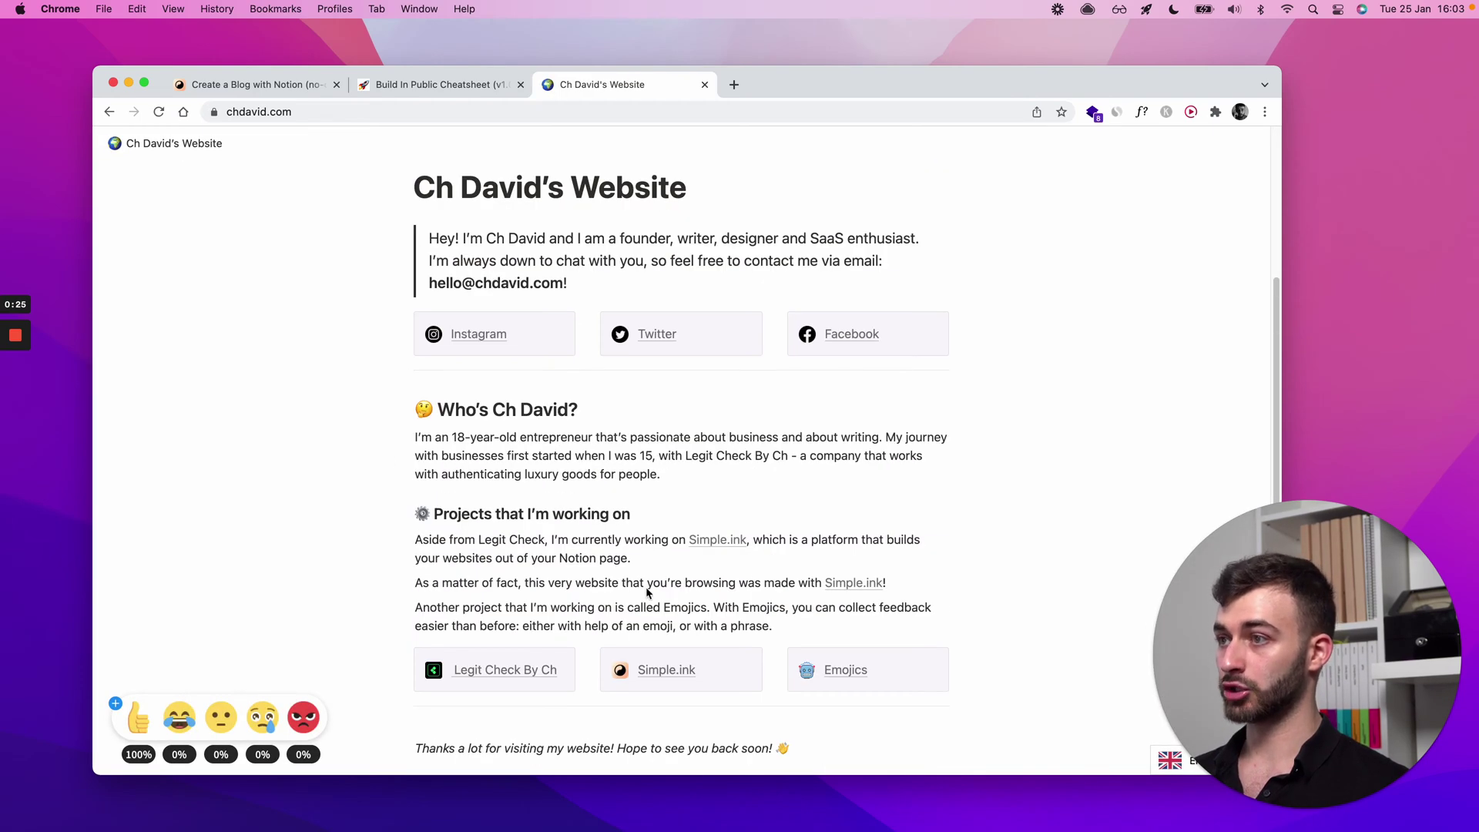
{"action": "scroll", "coordinate": [845, 312], "scroll_direction": "up", "scroll_amount": 1}
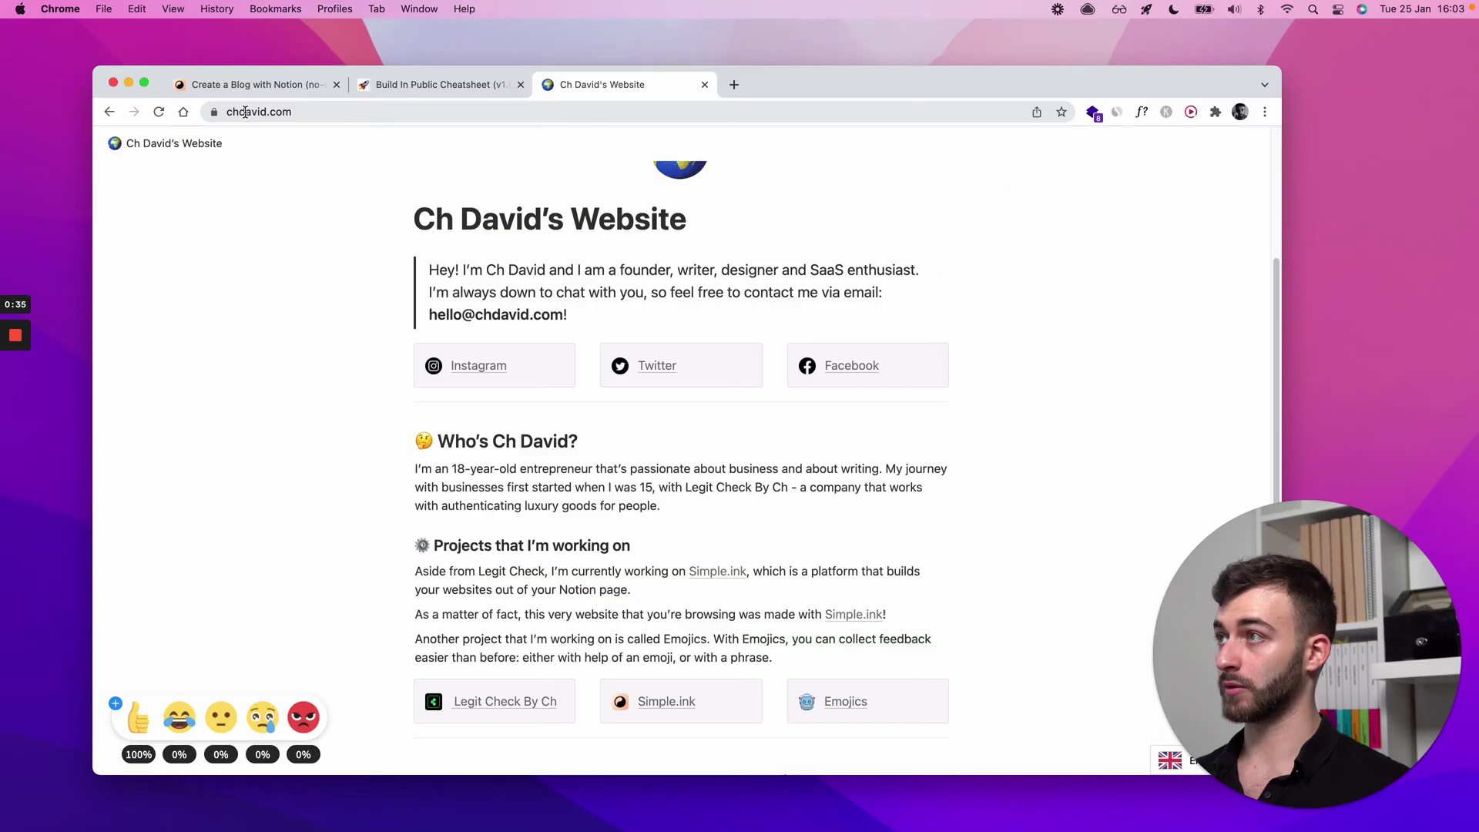
Go back to the cheatsheet tab and scroll through its content.
{"action": "key", "text": "ctrl+shift+Tab"}
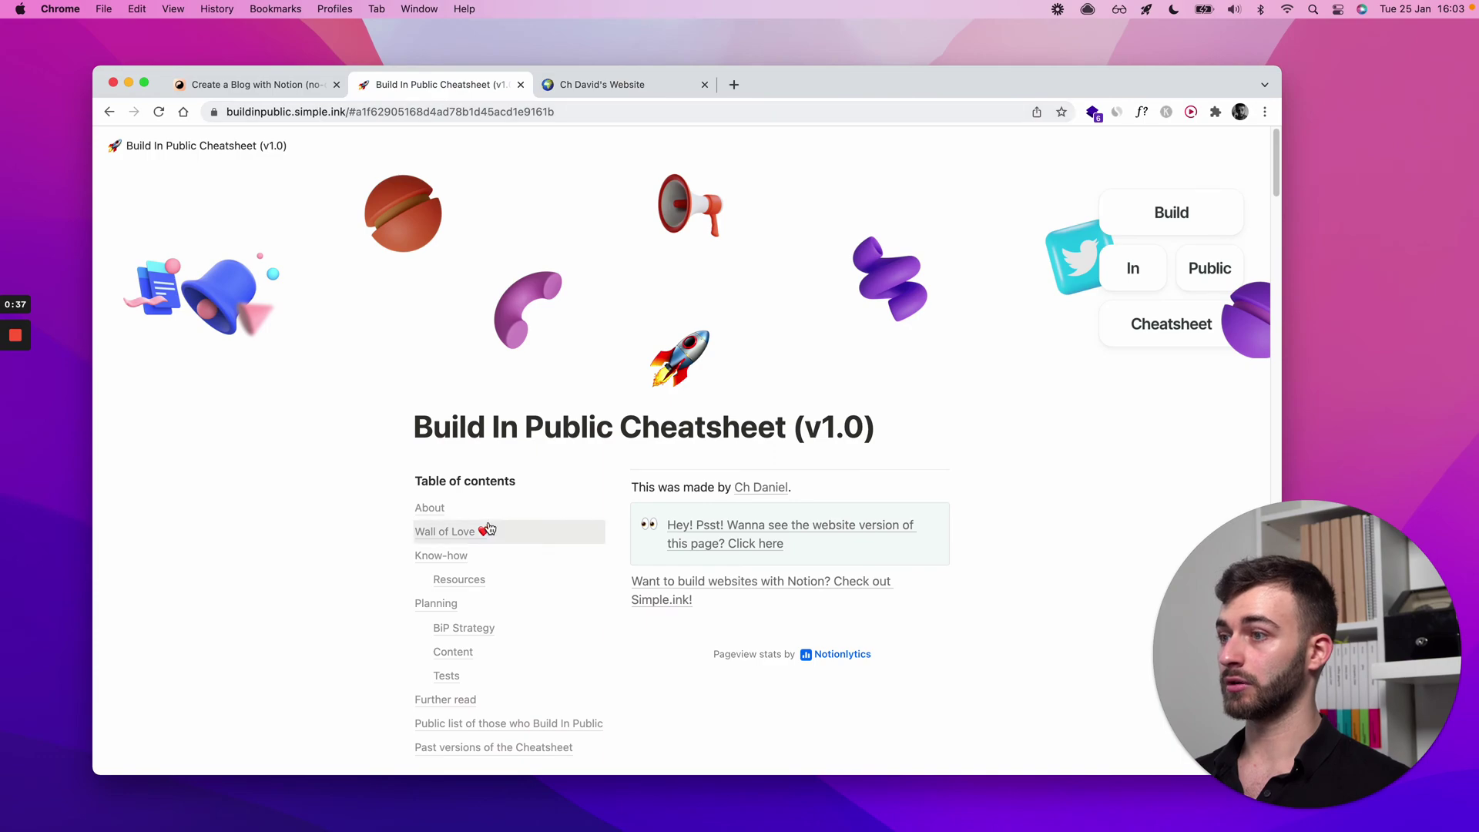
{"action": "scroll", "coordinate": [493, 516], "scroll_direction": "down", "scroll_amount": 20}
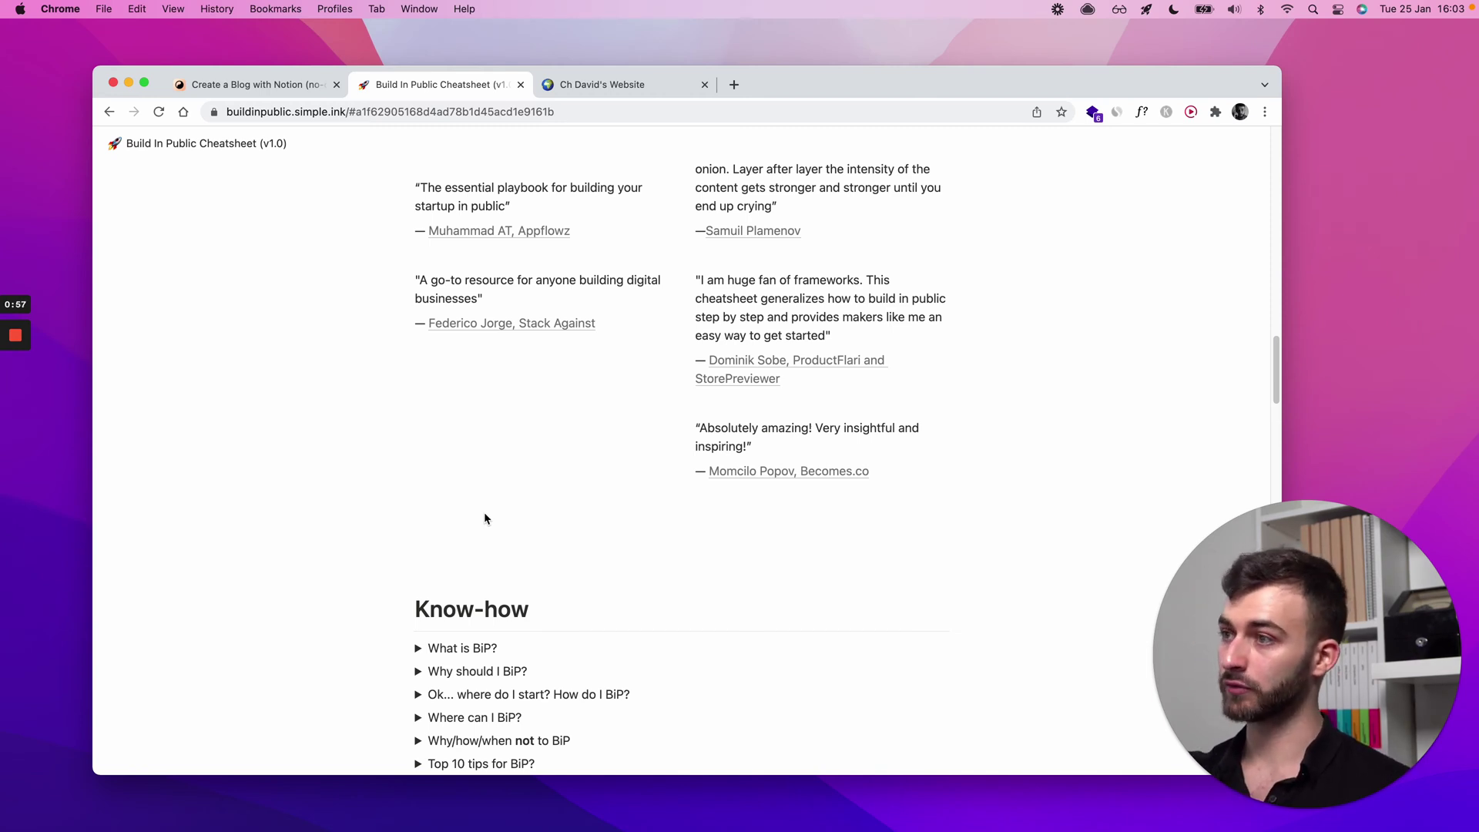
{"action": "scroll", "coordinate": [486, 518], "scroll_direction": "up", "scroll_amount": 15}
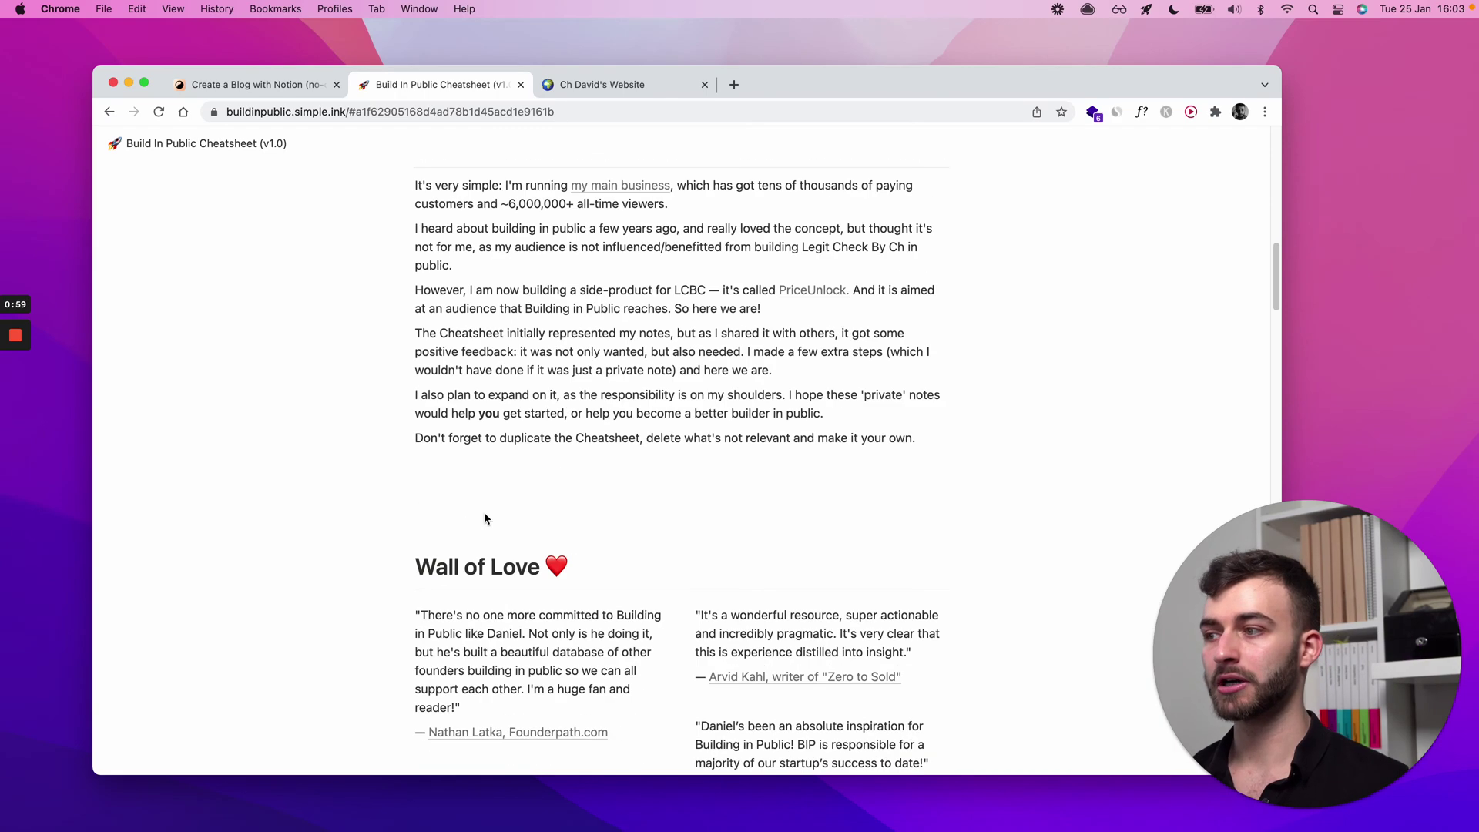
Review the Create a Blog with Notion page, then close the cheatsheet and personal website tabs.
{"action": "left_click", "coordinate": [254, 85]}
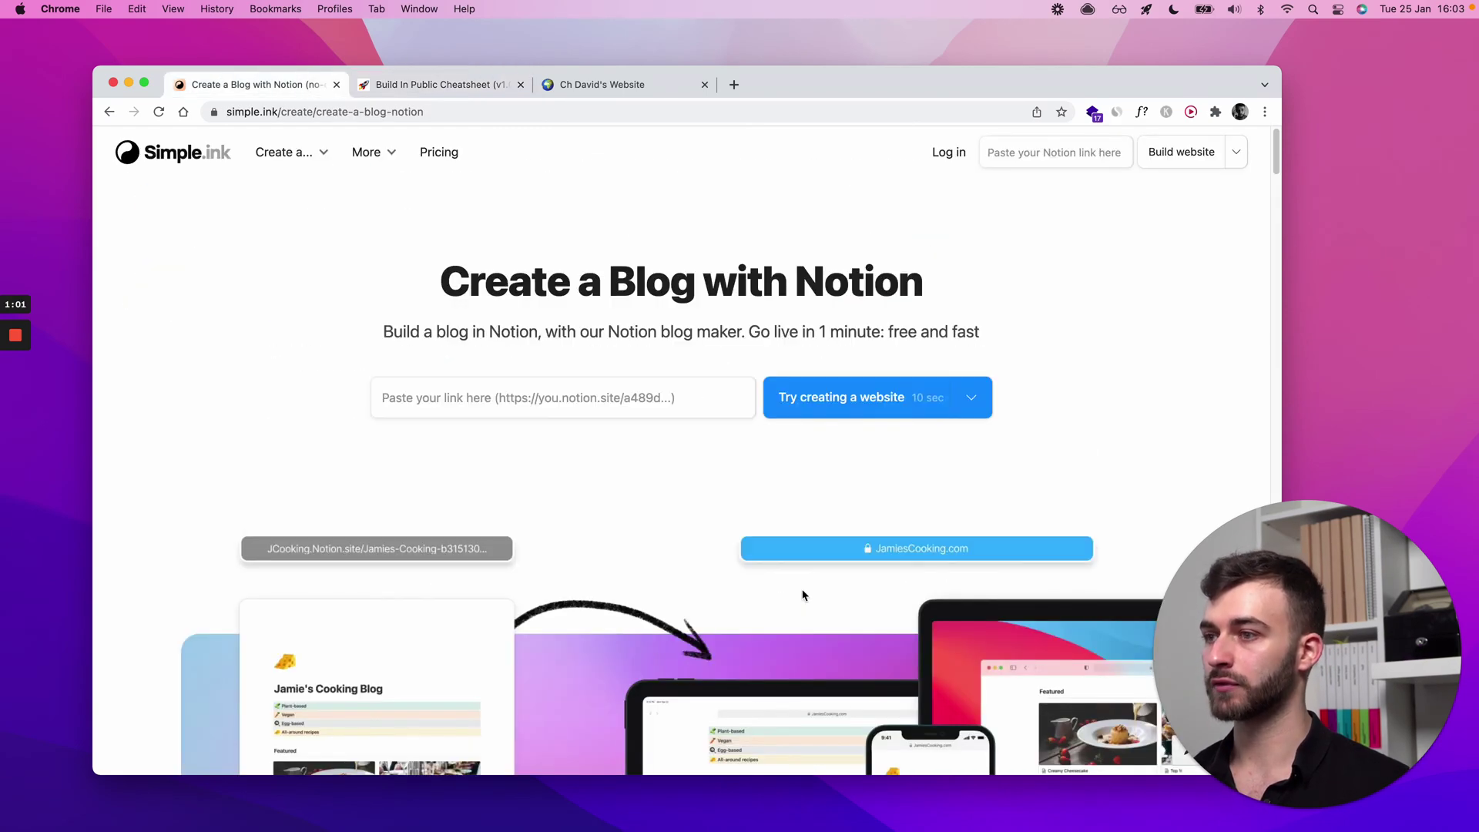
{"action": "scroll", "coordinate": [802, 595], "scroll_direction": "down", "scroll_amount": 5}
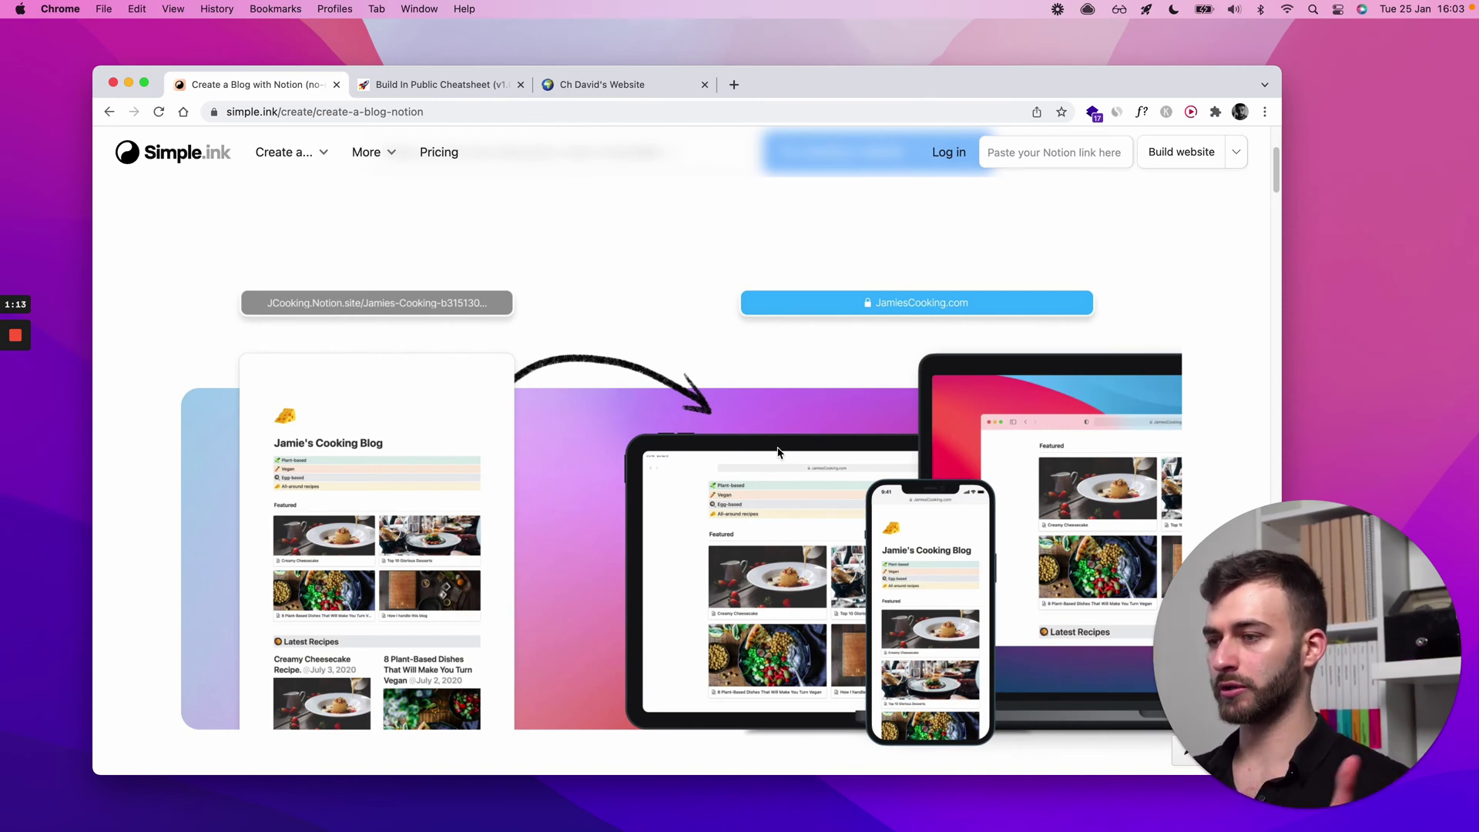
{"action": "scroll", "coordinate": [778, 452], "scroll_direction": "up", "scroll_amount": 3}
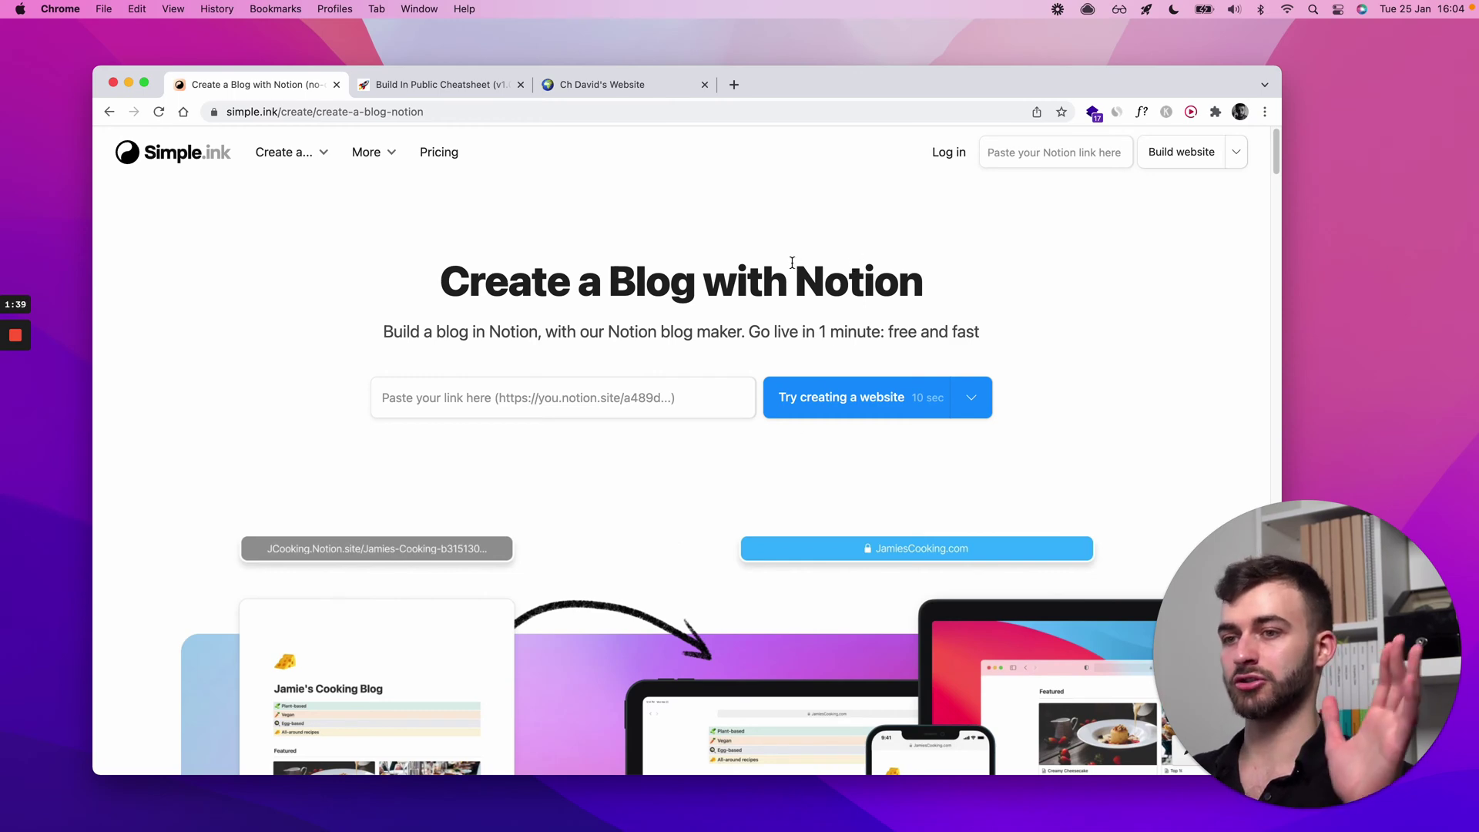
{"action": "middle_click", "coordinate": [453, 91]}
{"action": "middle_click", "coordinate": [458, 86]}
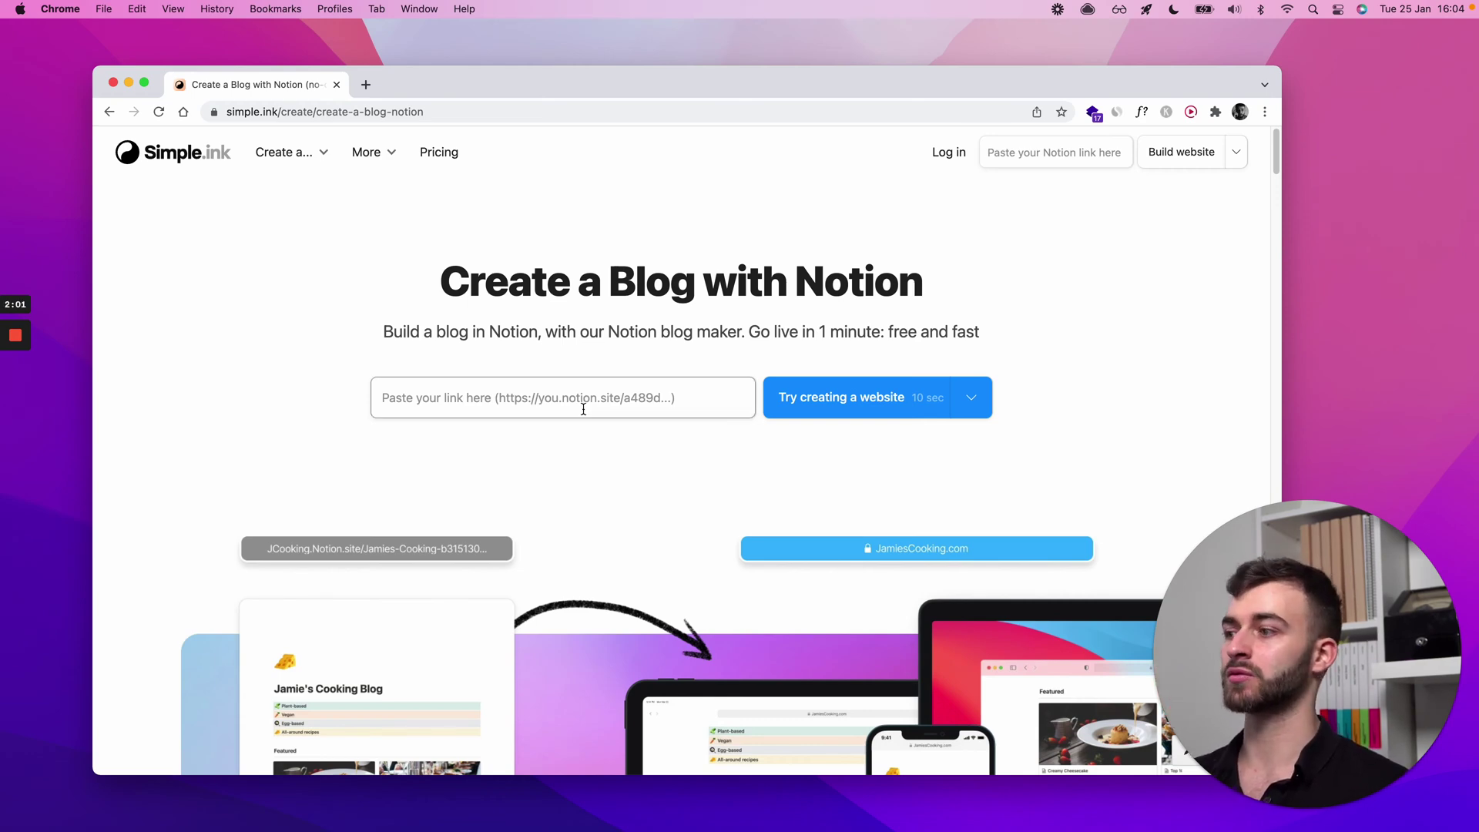
Scroll to Notion blog templates and open the Red Gregory Notion Blogging Template in a new tab.
{"action": "scroll", "coordinate": [581, 405], "scroll_direction": "down", "scroll_amount": 3}
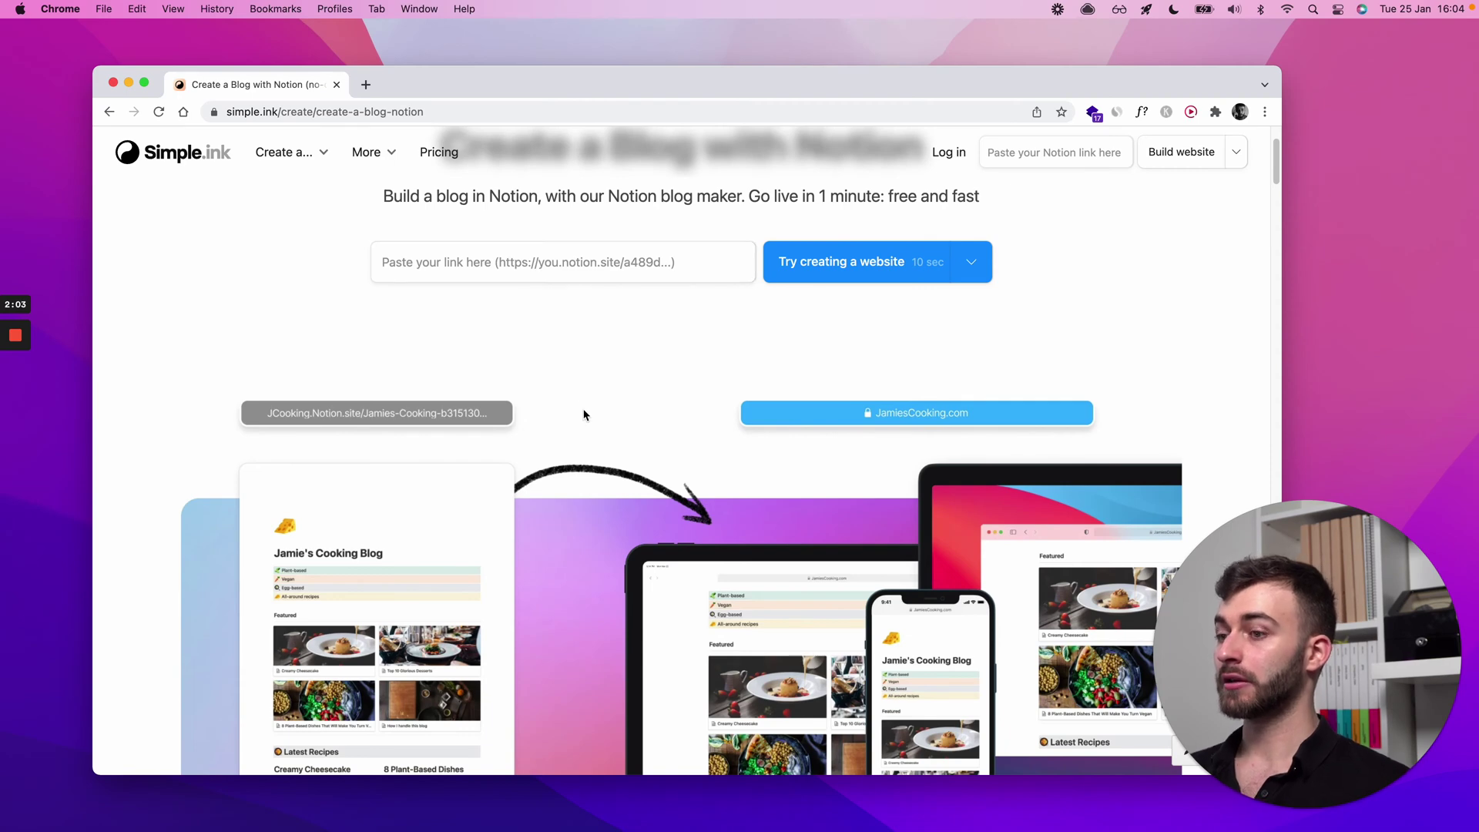
{"action": "scroll", "coordinate": [582, 416], "scroll_direction": "up", "scroll_amount": 3}
{"action": "left_click", "coordinate": [315, 114]}
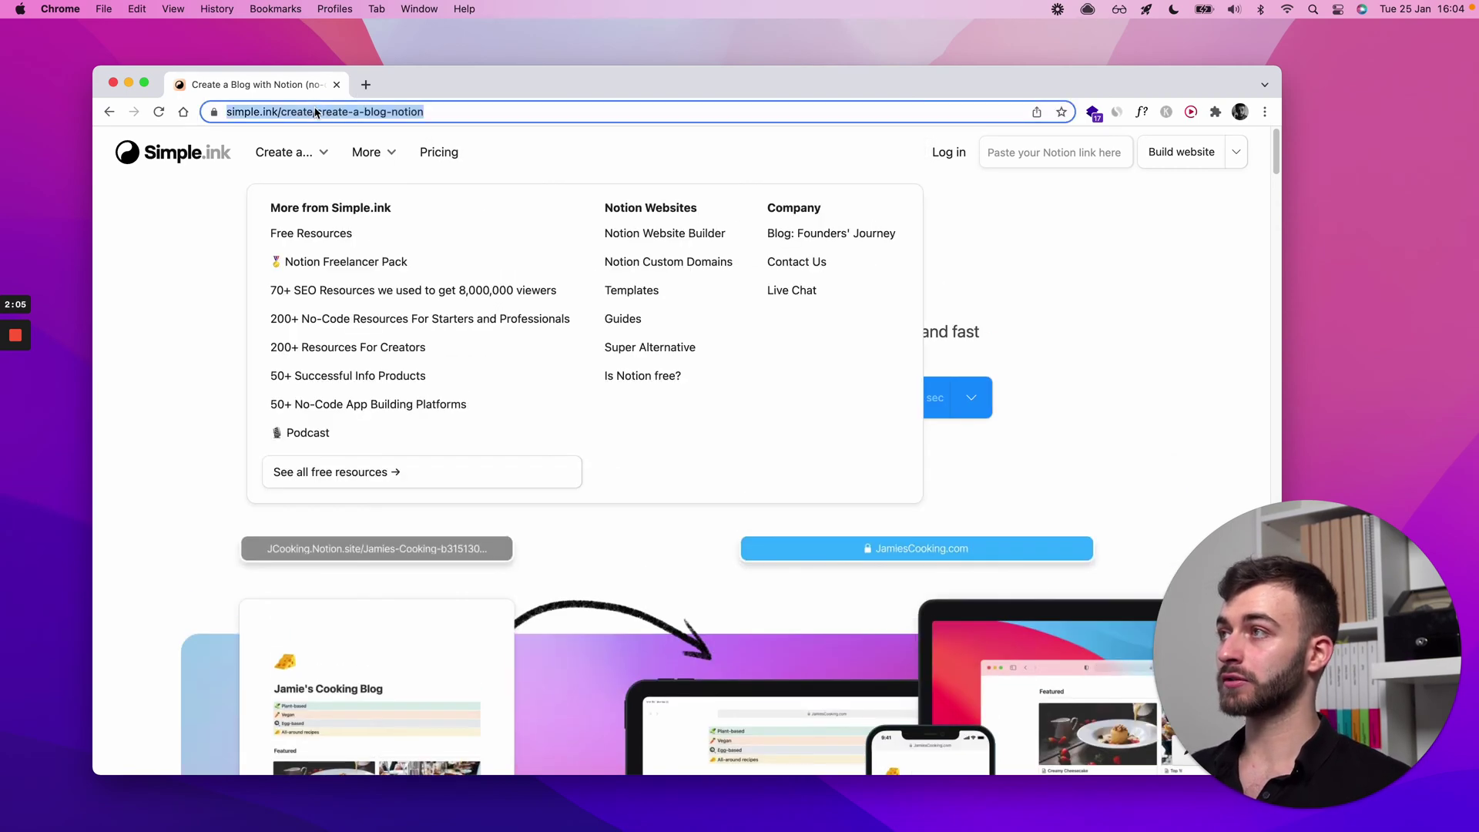
{"action": "left_click", "coordinate": [335, 113]}
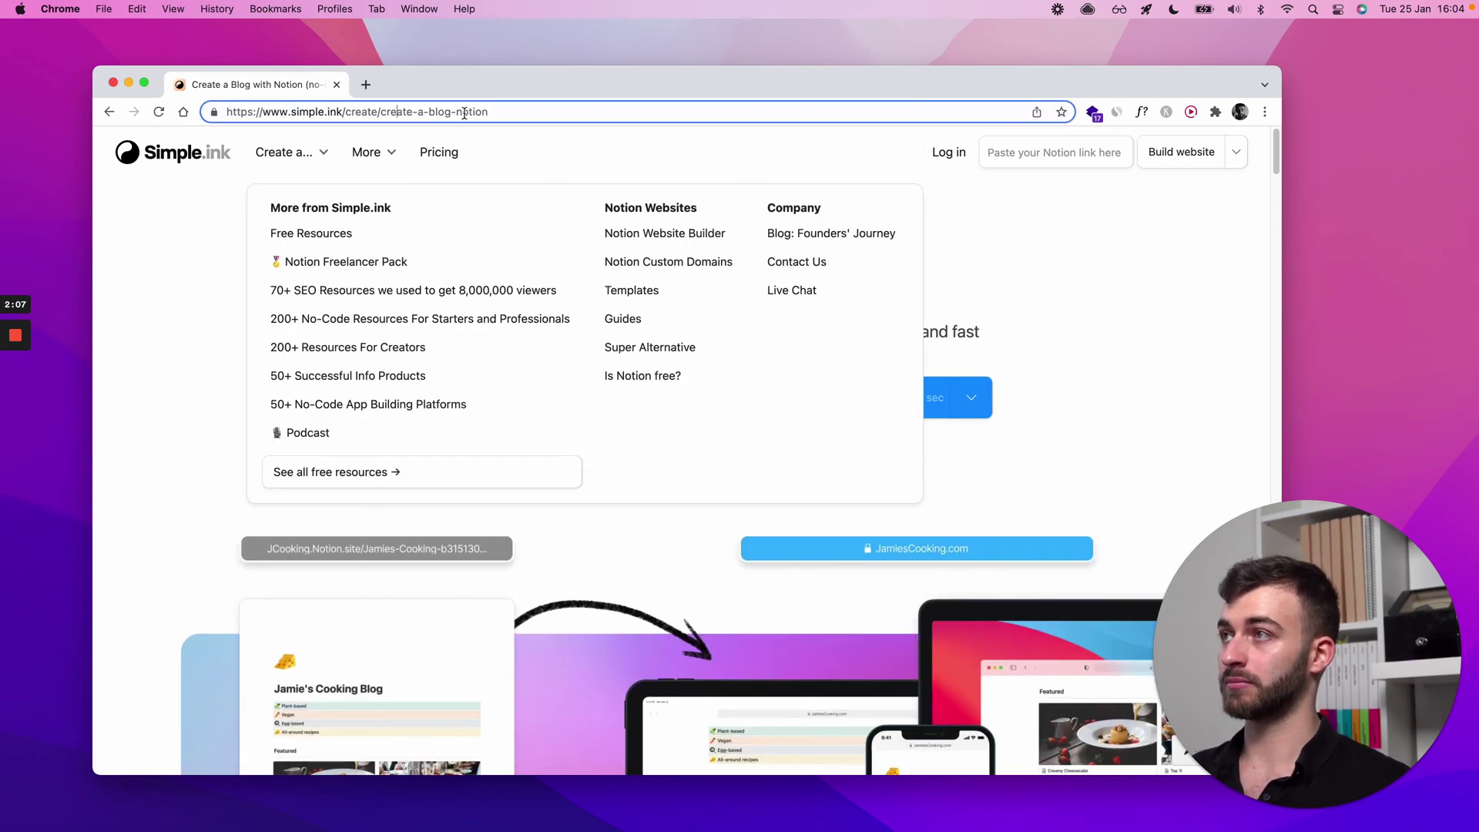
{"action": "left_click", "coordinate": [1141, 271]}
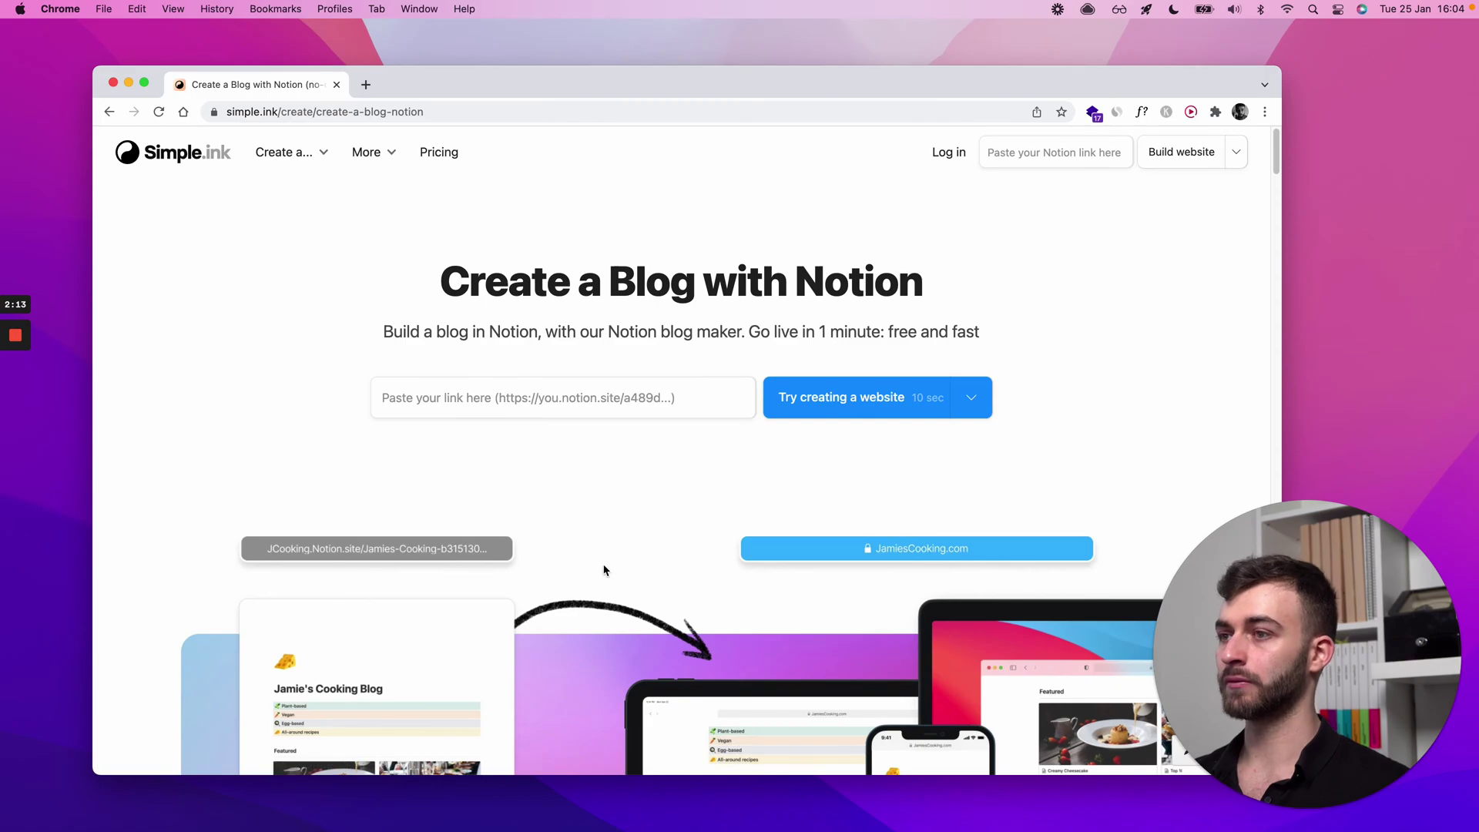
{"action": "scroll", "coordinate": [603, 563], "scroll_direction": "down", "scroll_amount": 20}
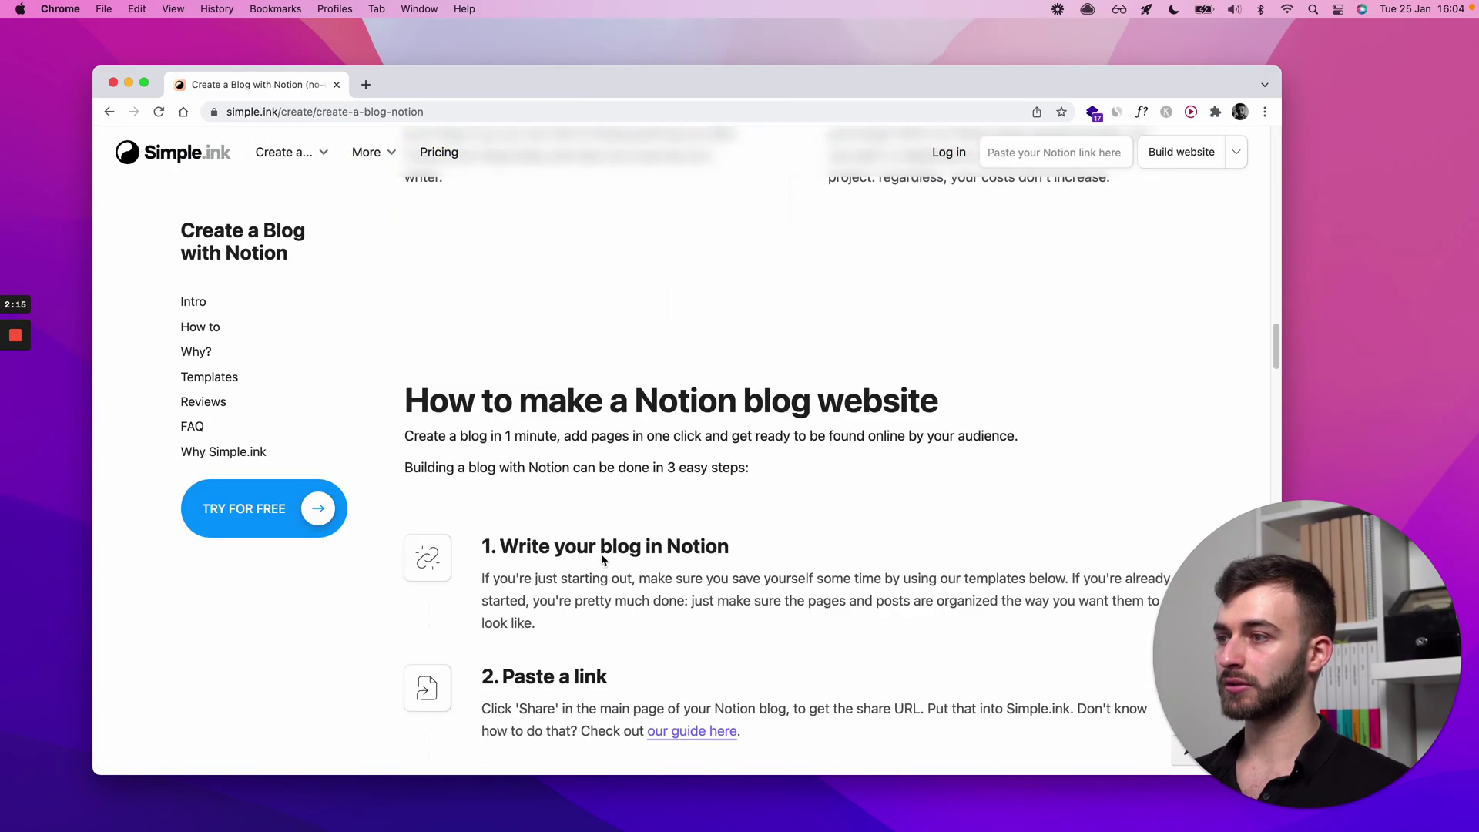
{"action": "scroll", "coordinate": [604, 559], "scroll_direction": "down", "scroll_amount": 20}
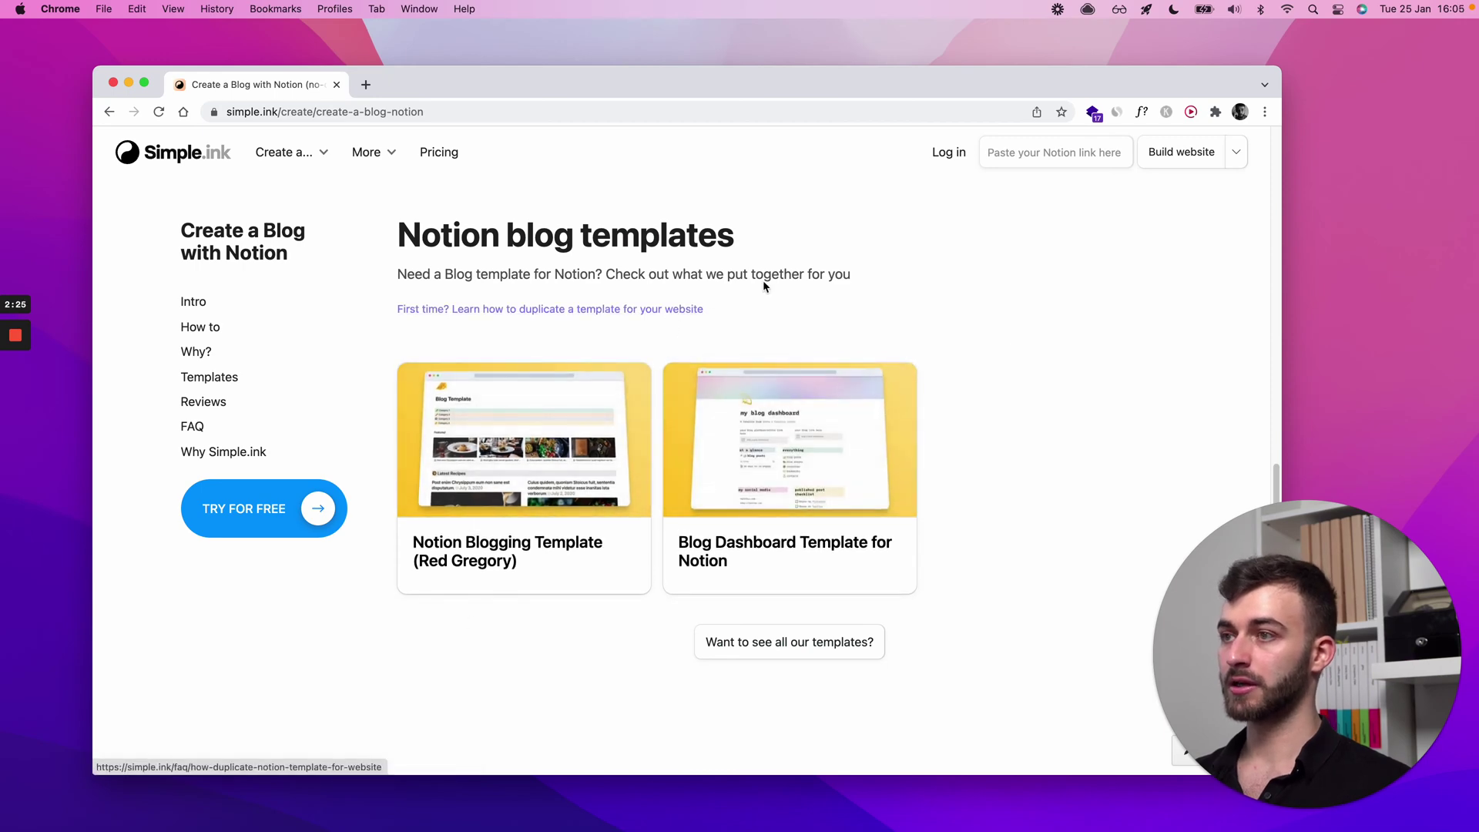
{"action": "left_click", "coordinate": [632, 312], "text": "super"}
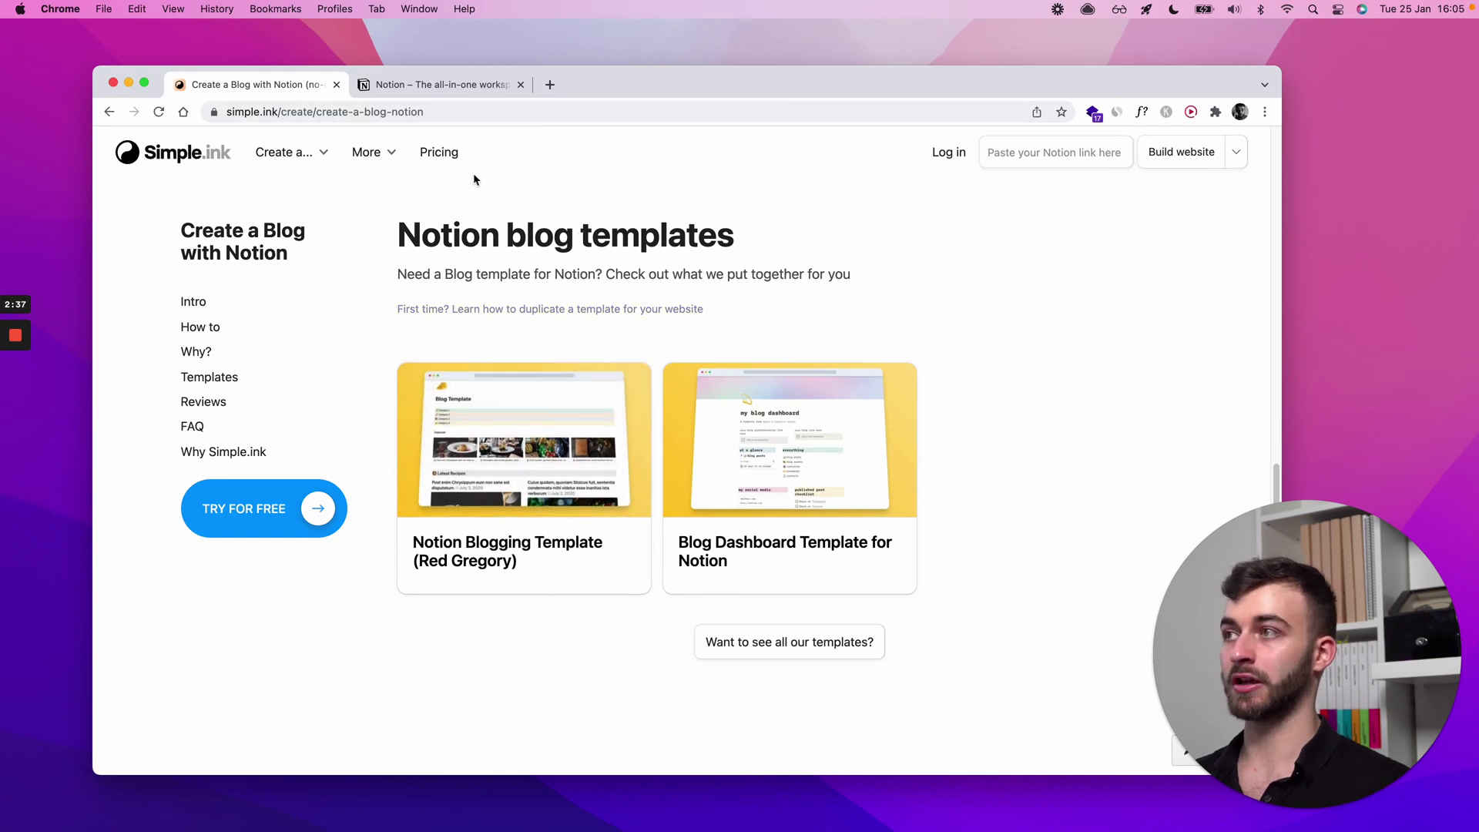
Duplicate the Notion Blog Template into the Simple.ink Guides workspace.
{"action": "left_click", "coordinate": [407, 89]}
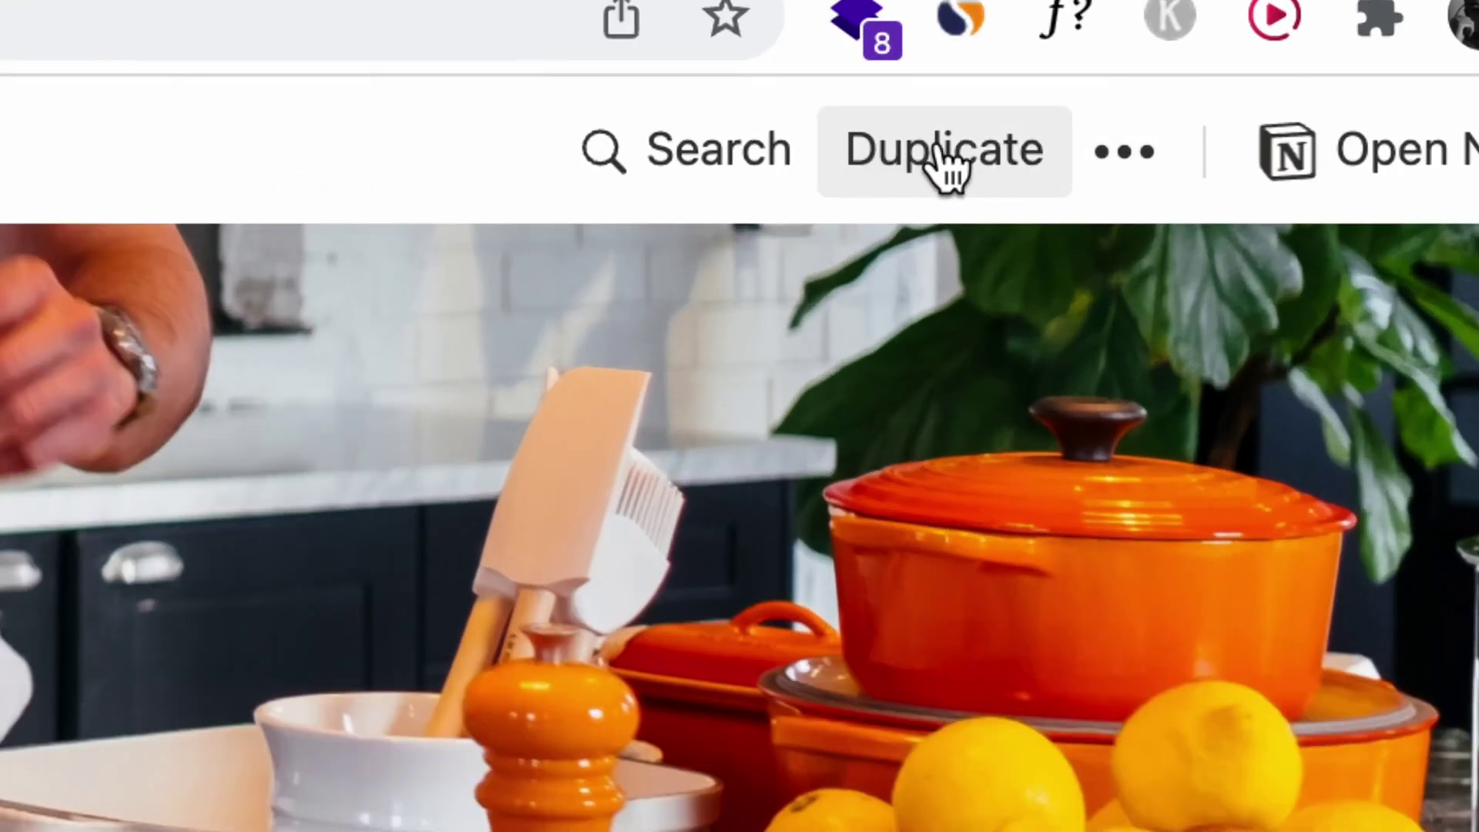
{"action": "left_click", "coordinate": [1072, 143]}
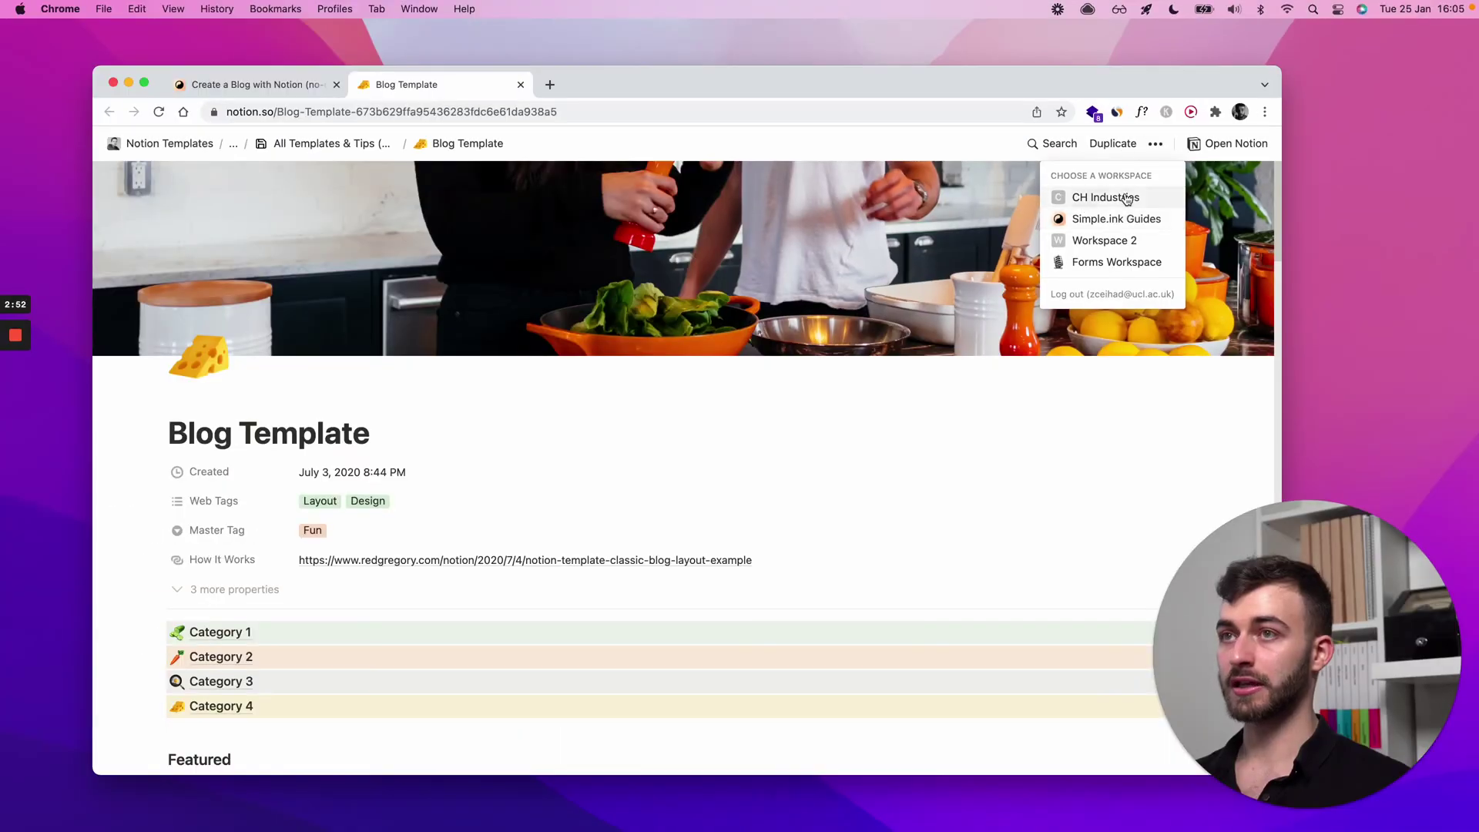
{"action": "left_click", "coordinate": [1109, 221]}
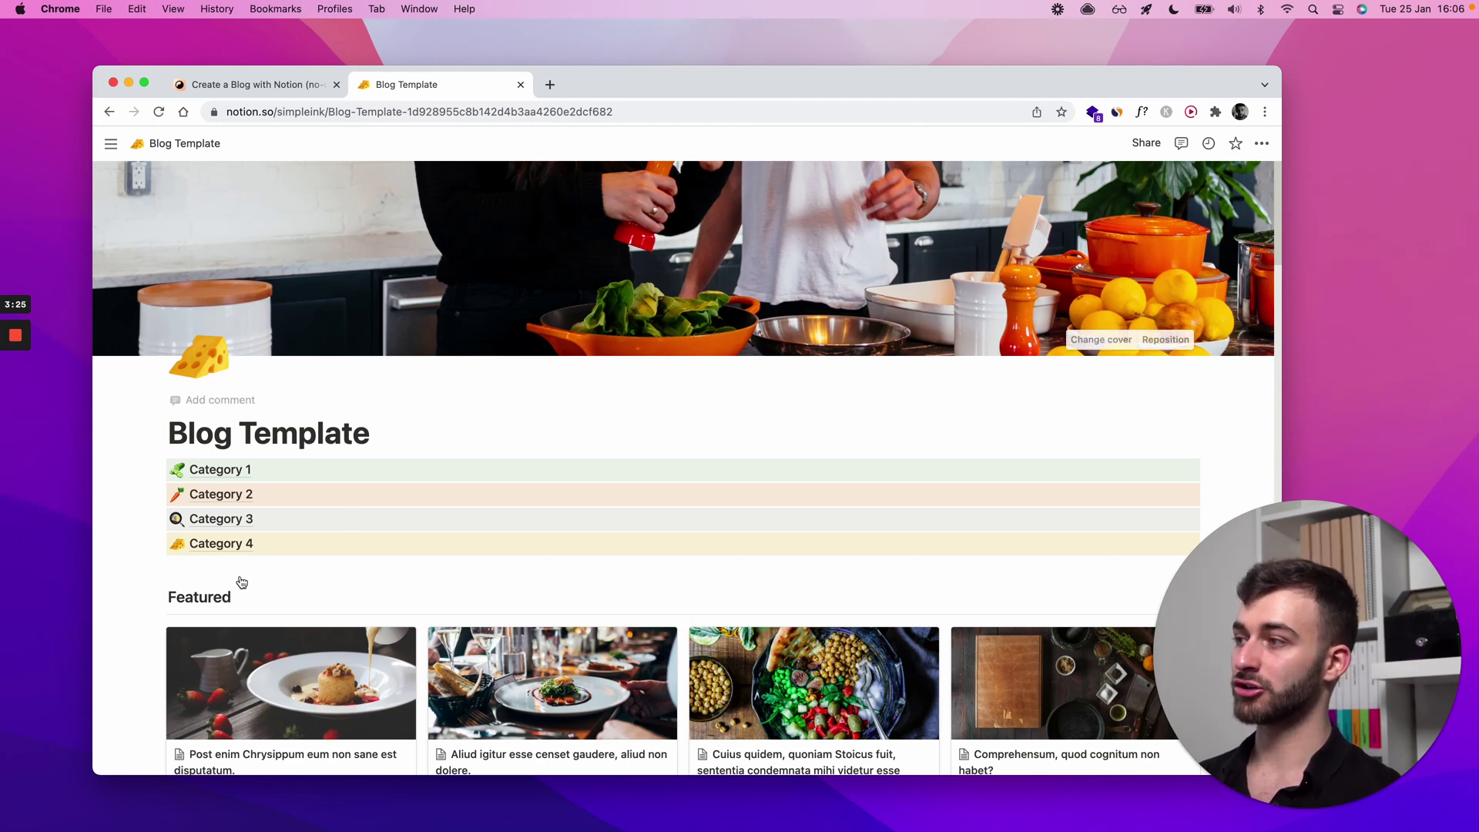
Retitle the page as the author's own blog and turn off full-width layout.
{"action": "triple_click", "coordinate": [278, 431]}
{"action": "type", "text": "Ch Daniel’s Blog"}
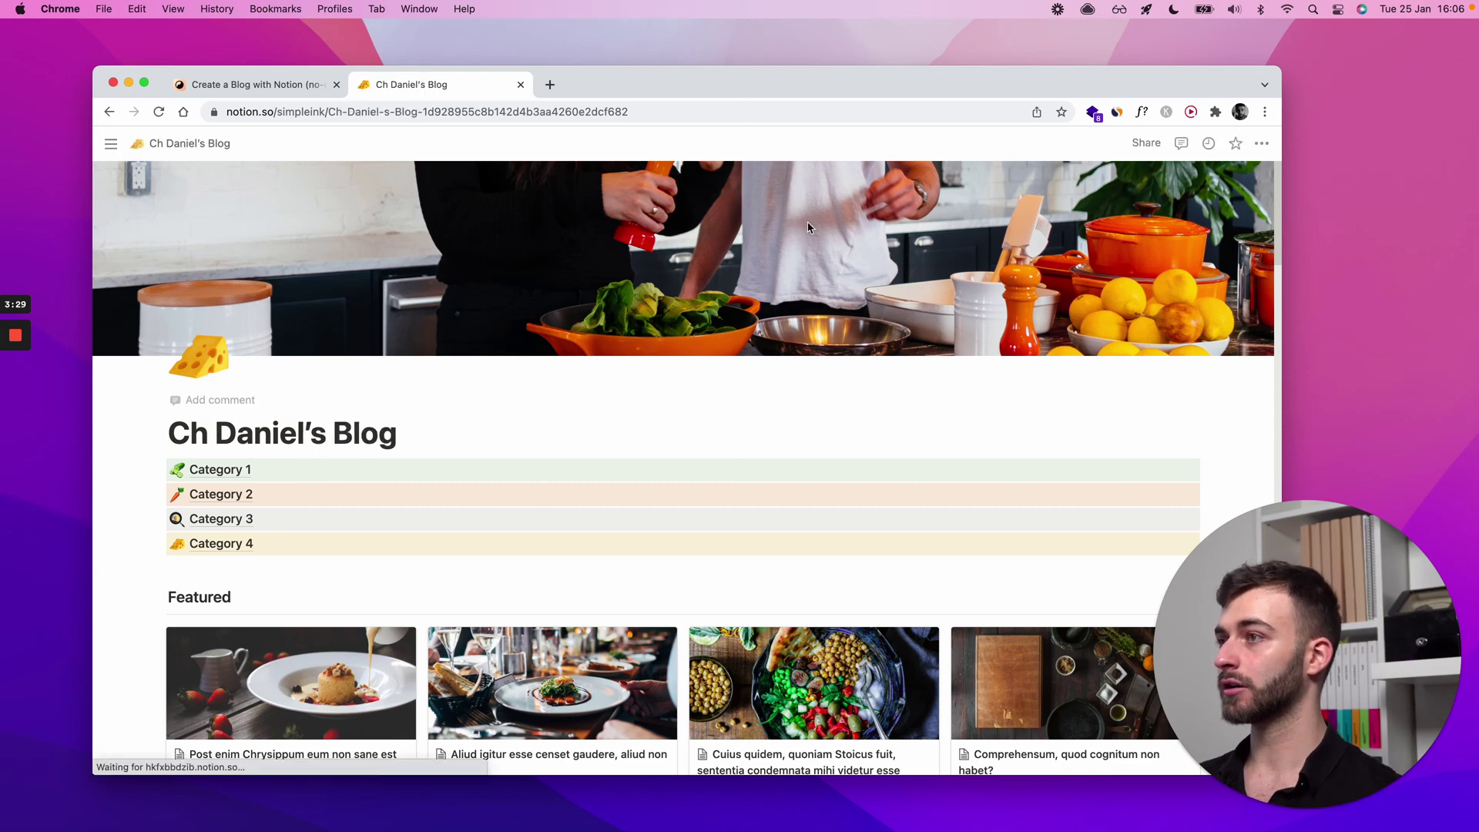
{"action": "left_click", "coordinate": [1261, 143]}
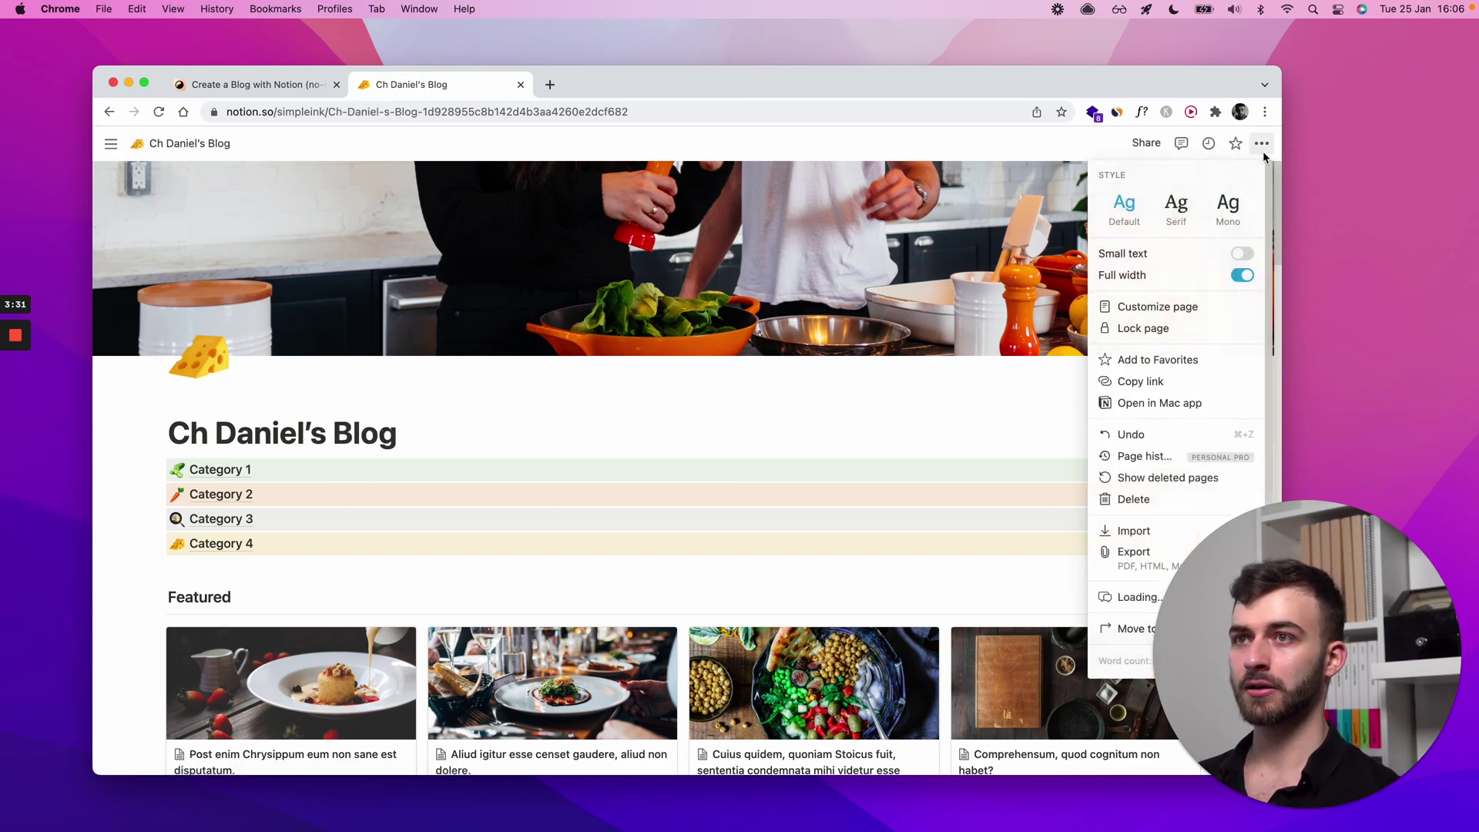
{"action": "left_click", "coordinate": [1242, 275]}
{"action": "left_click", "coordinate": [694, 429]}
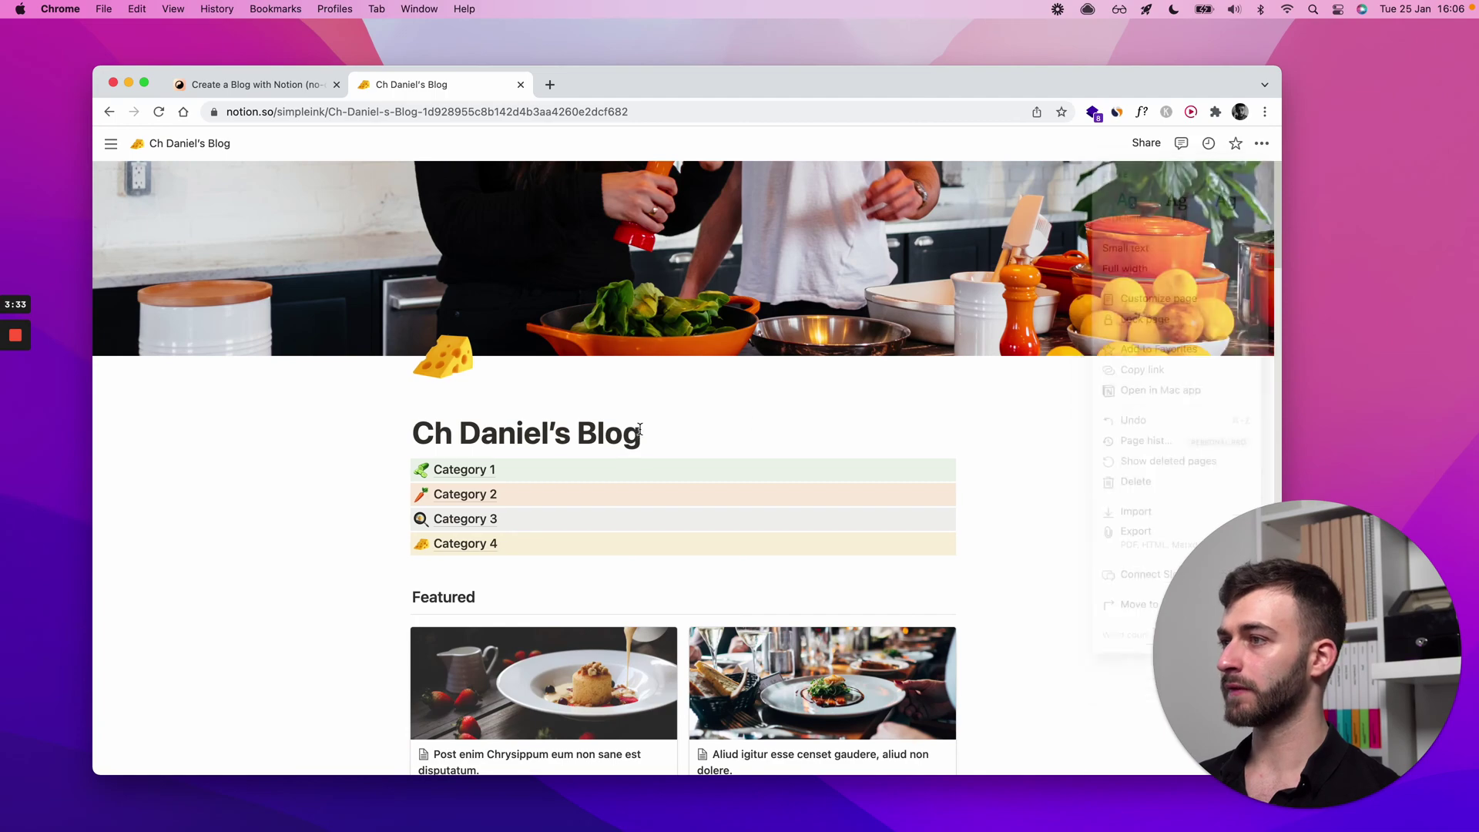
Scroll through the blog page's posts and back to the top.
{"action": "scroll", "coordinate": [660, 440], "scroll_direction": "down", "scroll_amount": 10}
{"action": "scroll", "coordinate": [660, 439], "scroll_direction": "down", "scroll_amount": 3}
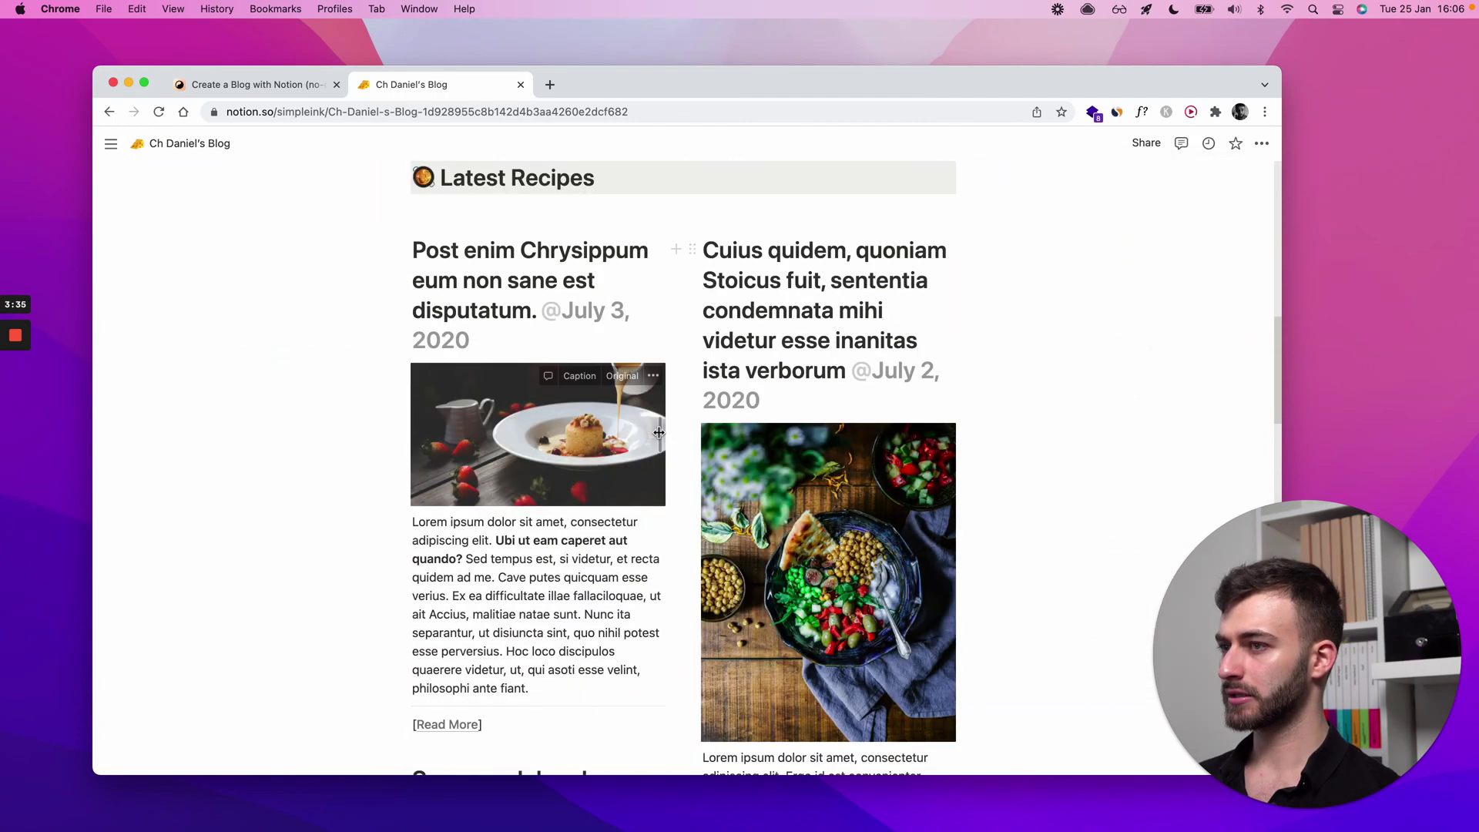
{"action": "double_click", "coordinate": [797, 271]}
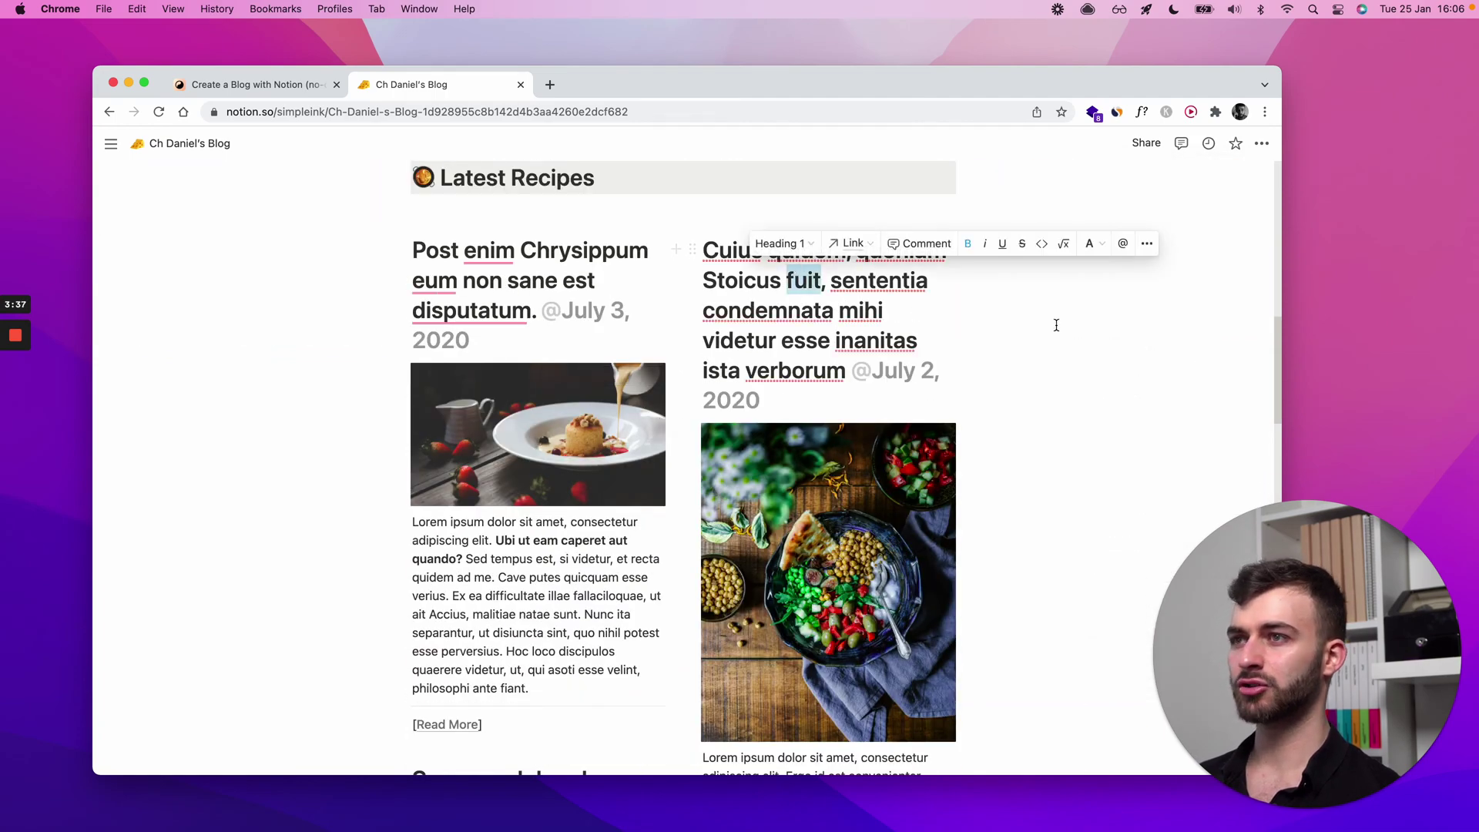
{"action": "scroll", "coordinate": [1056, 324], "scroll_direction": "down", "scroll_amount": 10}
{"action": "scroll", "coordinate": [1056, 324], "scroll_direction": "down", "scroll_amount": 10}
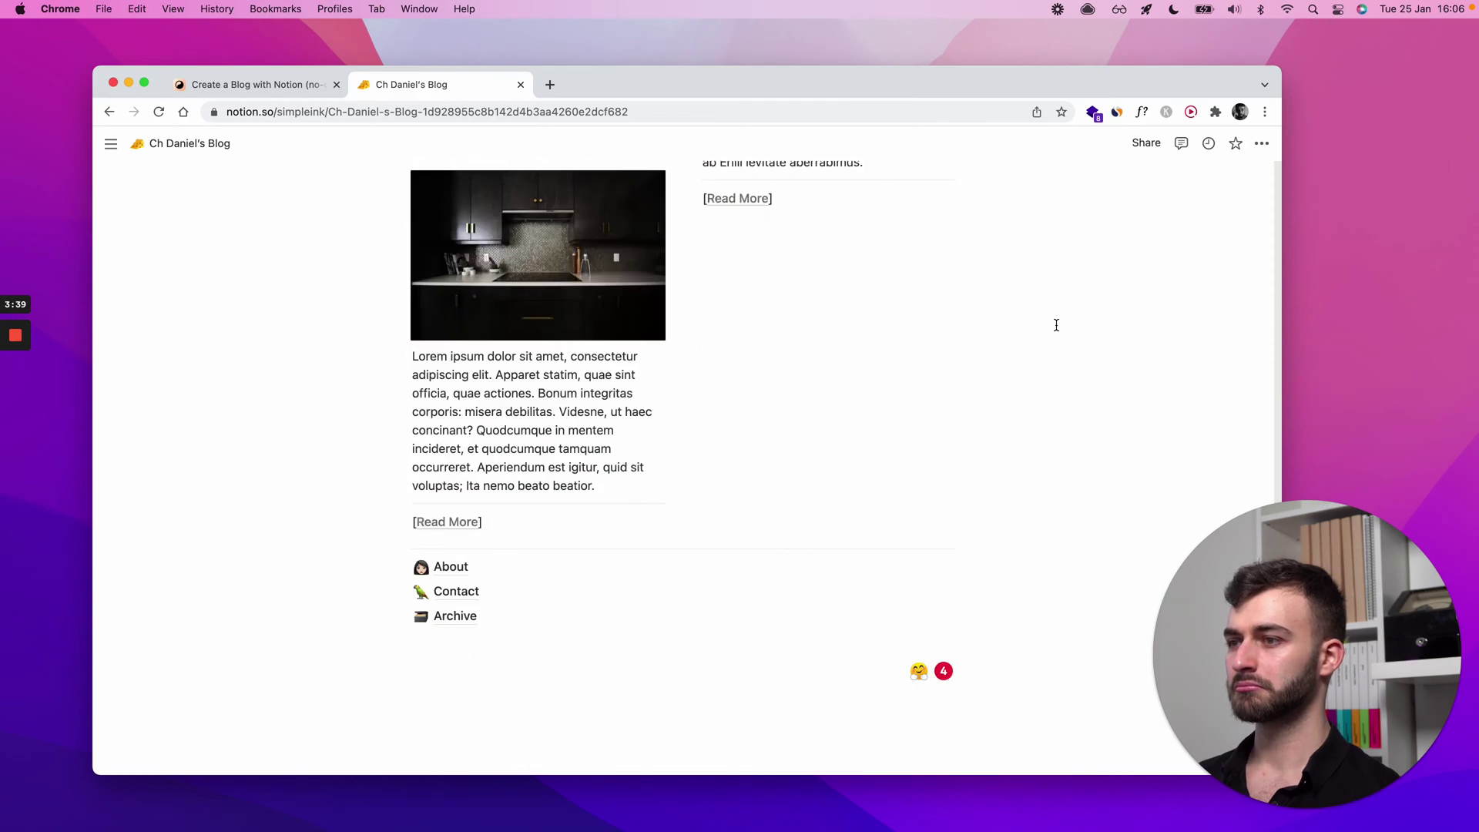
{"action": "scroll", "coordinate": [814, 400], "scroll_direction": "up", "scroll_amount": 20}
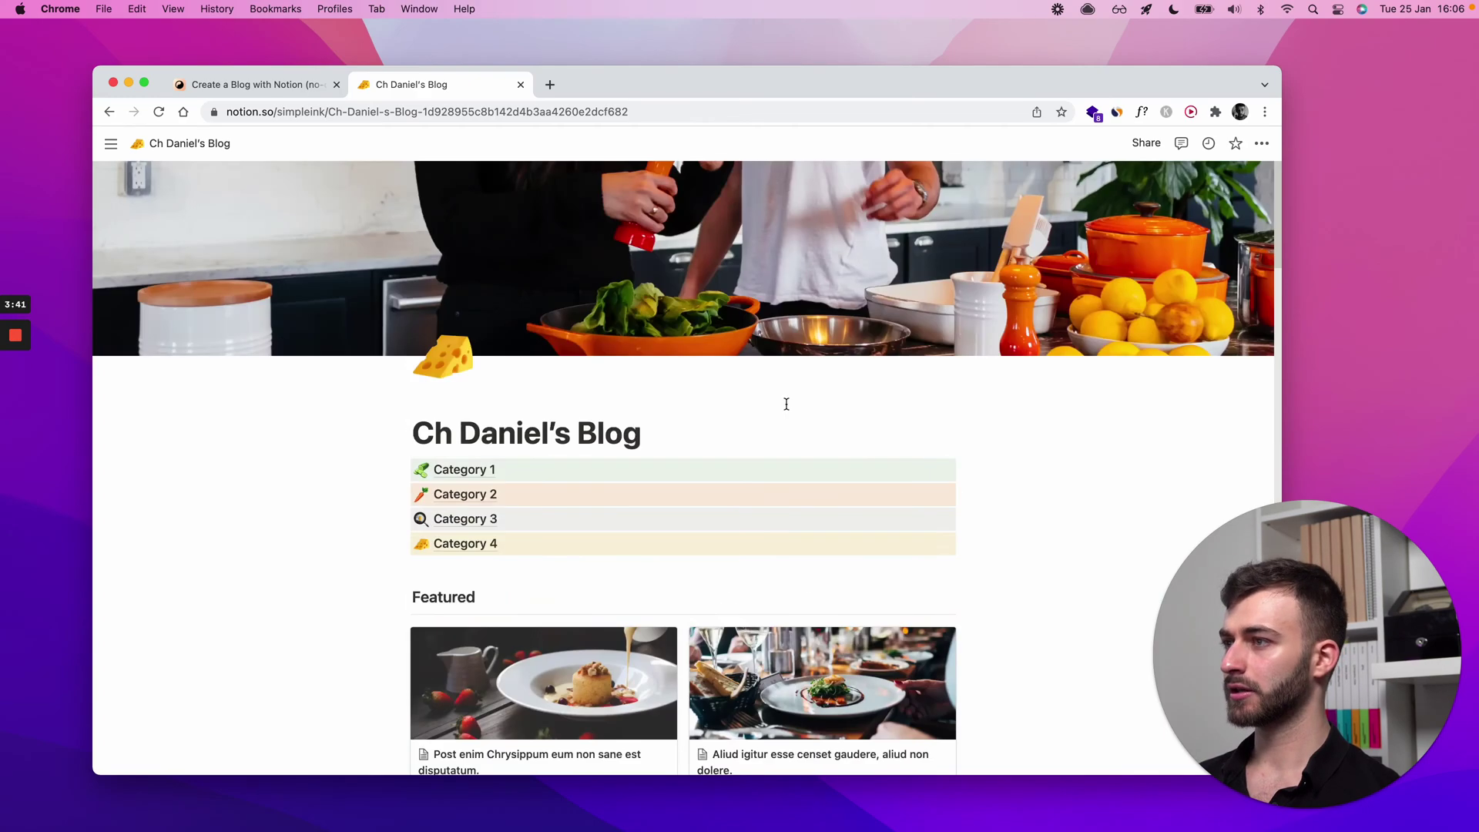
{"action": "scroll", "coordinate": [786, 401], "scroll_direction": "down", "scroll_amount": 1}
{"action": "scroll", "coordinate": [787, 402], "scroll_direction": "up", "scroll_amount": 1}
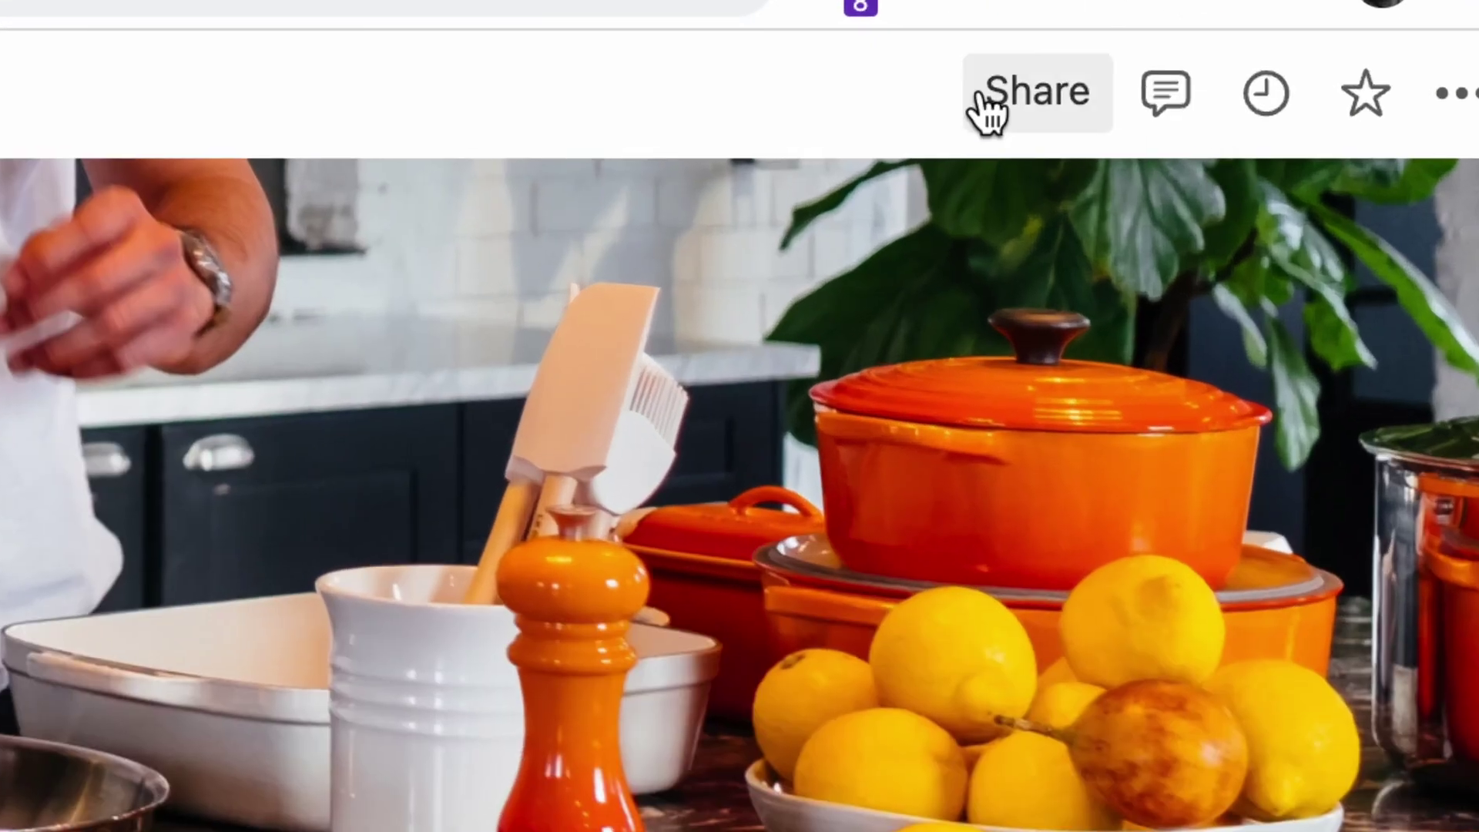
Share the blog page to the web and copy its public notion.site link.
{"action": "left_click", "coordinate": [998, 104]}
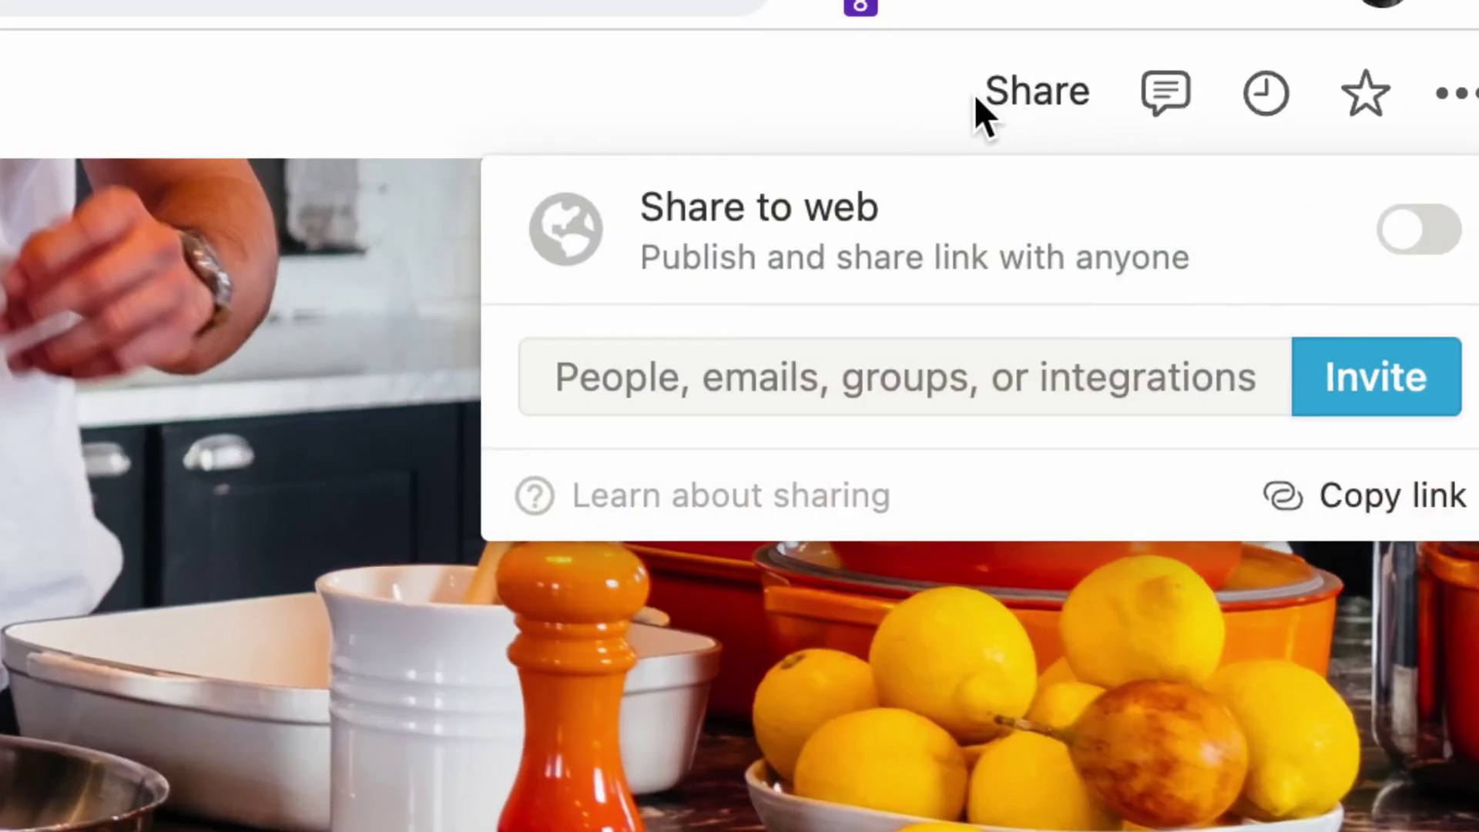
{"action": "left_click", "coordinate": [994, 104]}
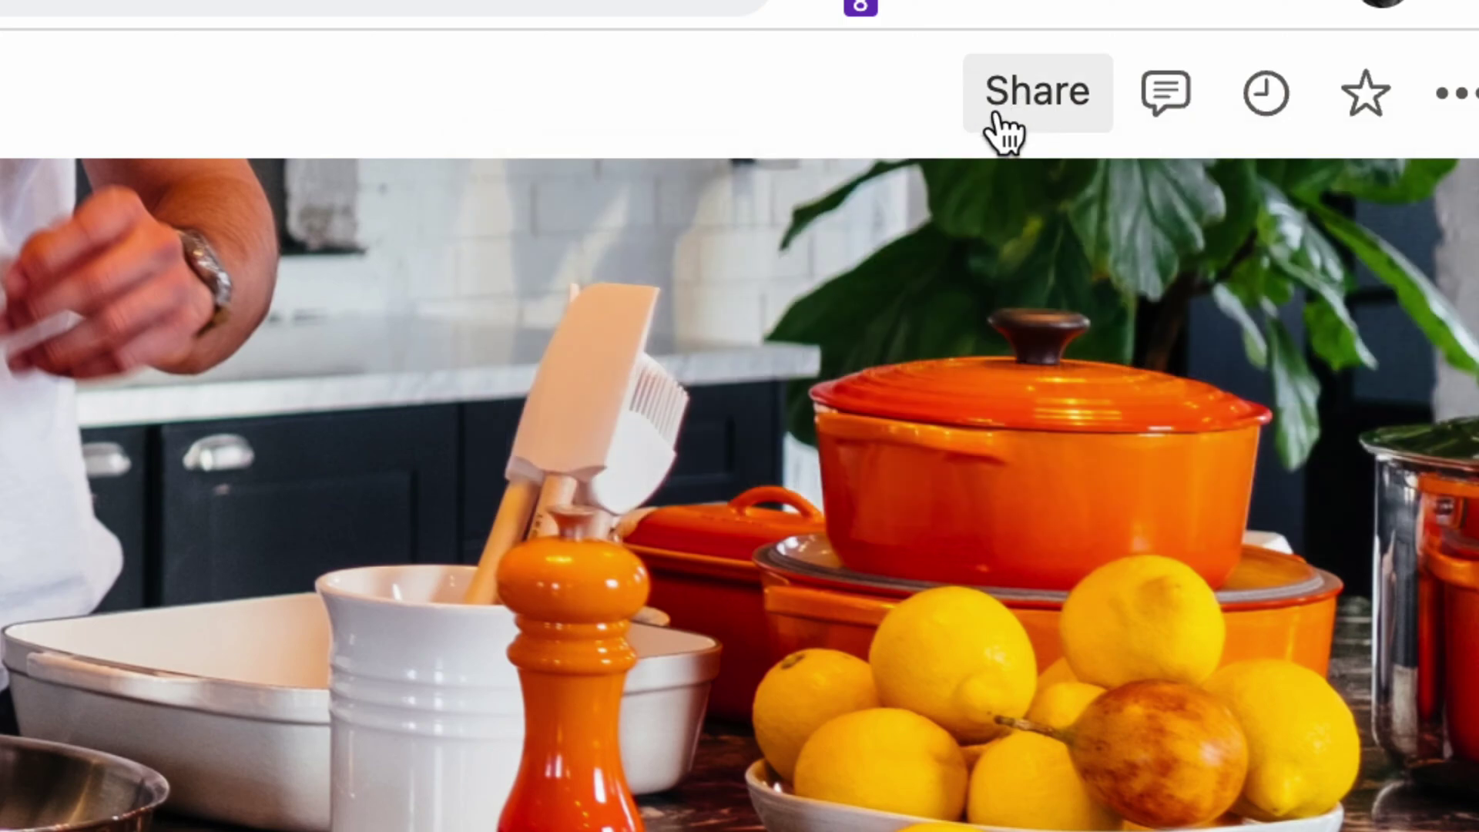
{"action": "left_click", "coordinate": [1005, 102]}
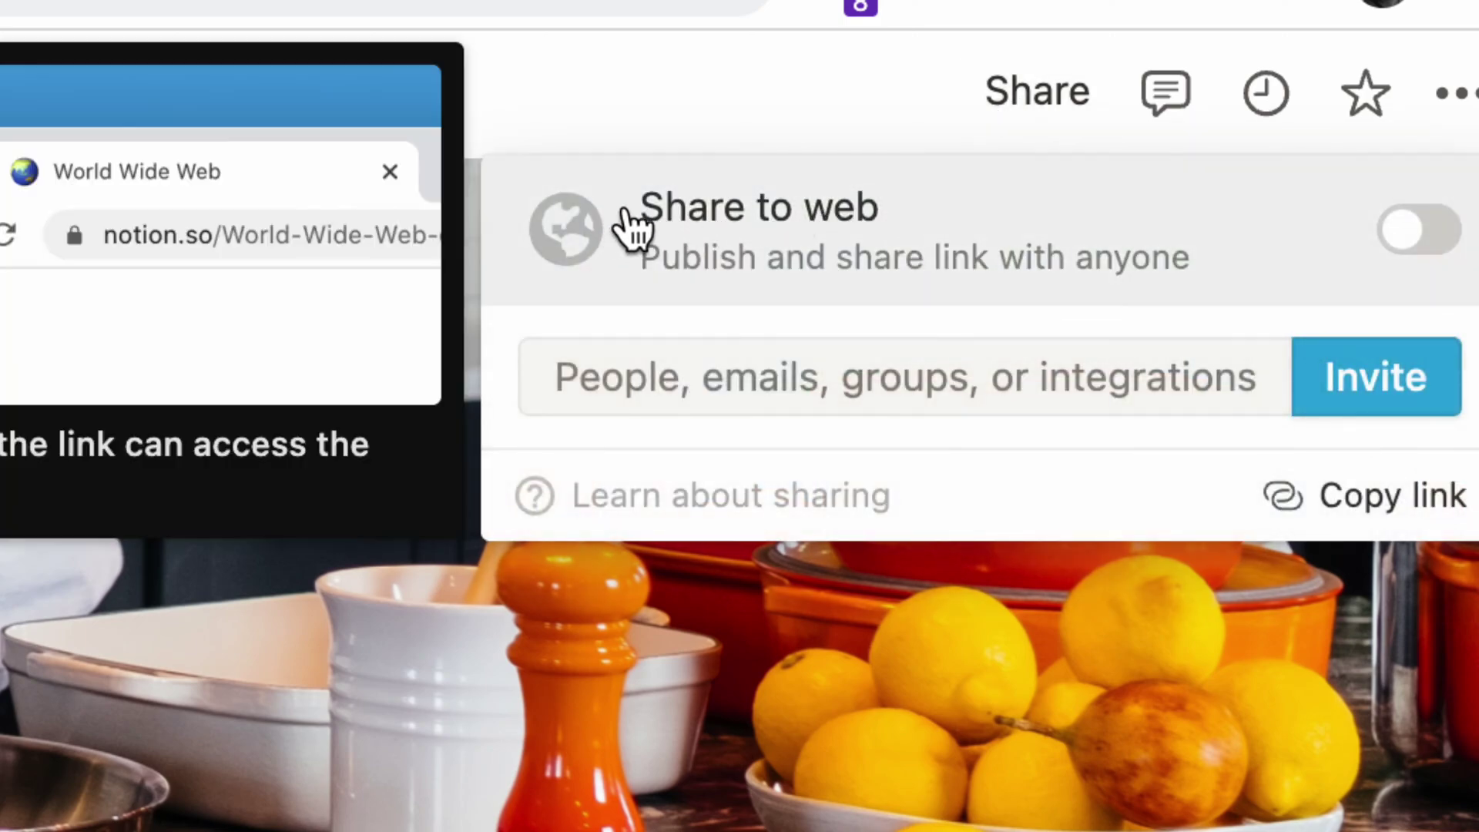
{"action": "left_click", "coordinate": [1408, 247]}
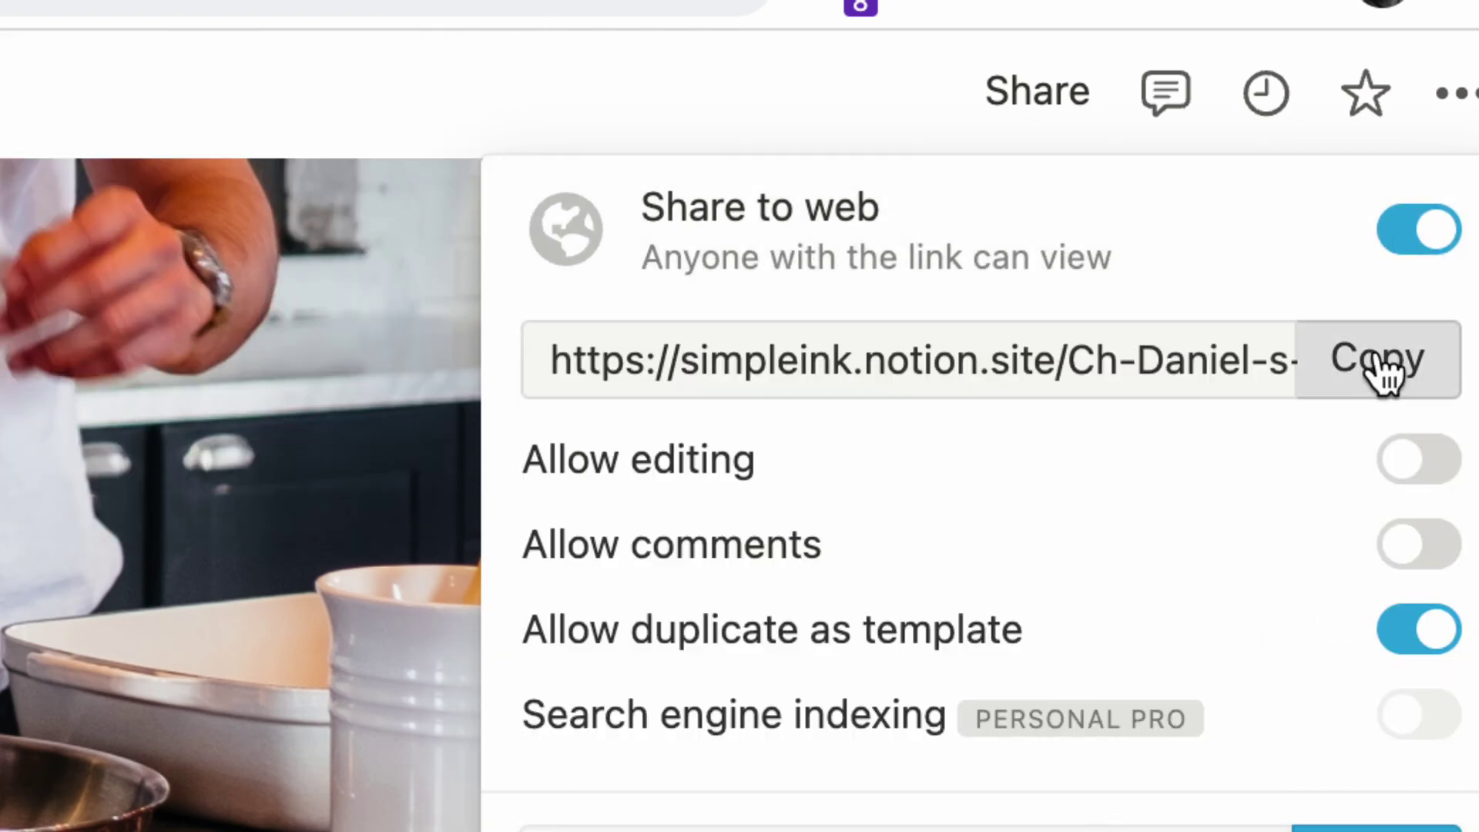
{"action": "left_click", "coordinate": [1359, 378]}
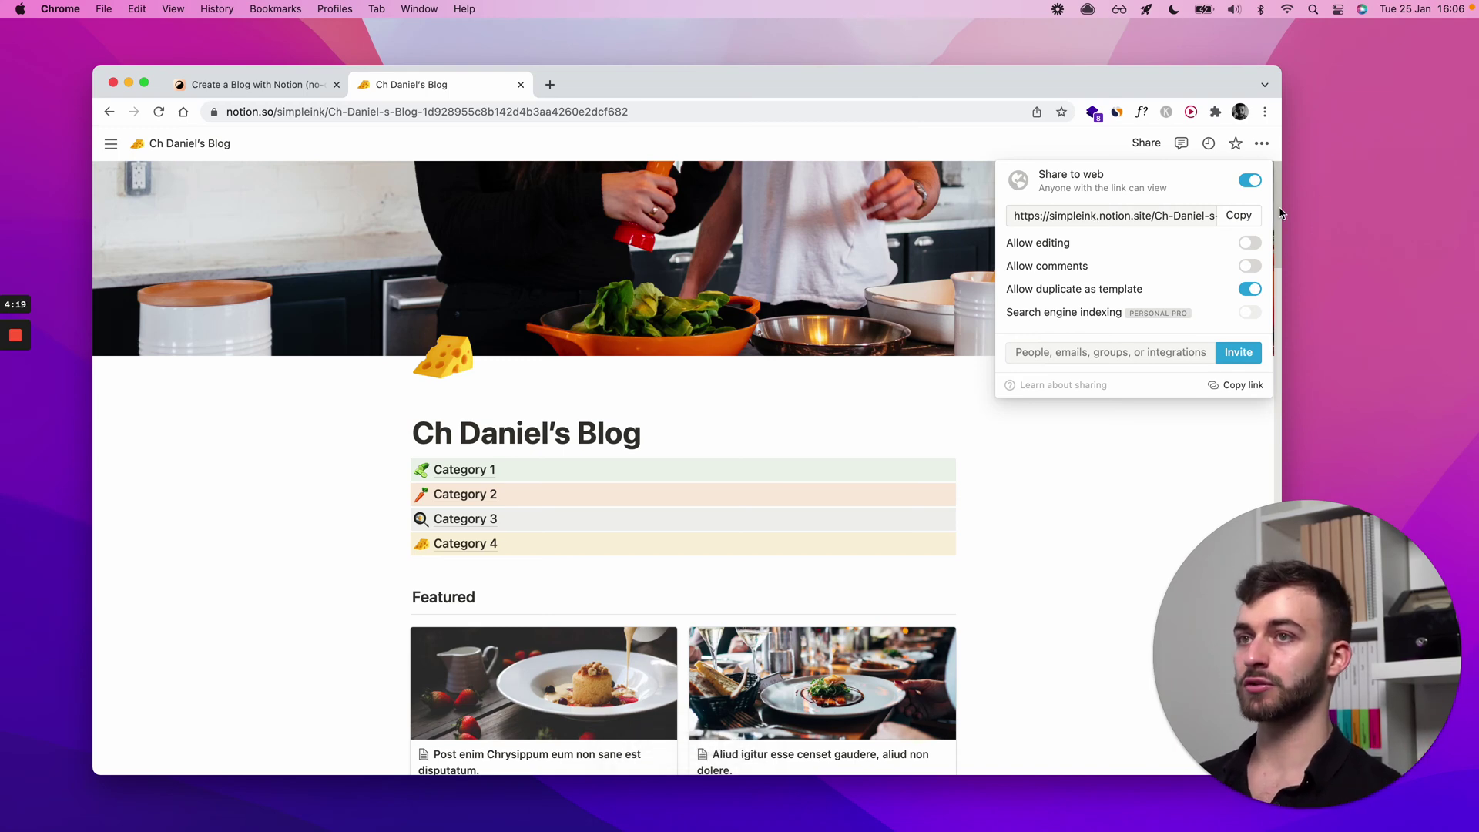
{"action": "left_click", "coordinate": [1247, 217]}
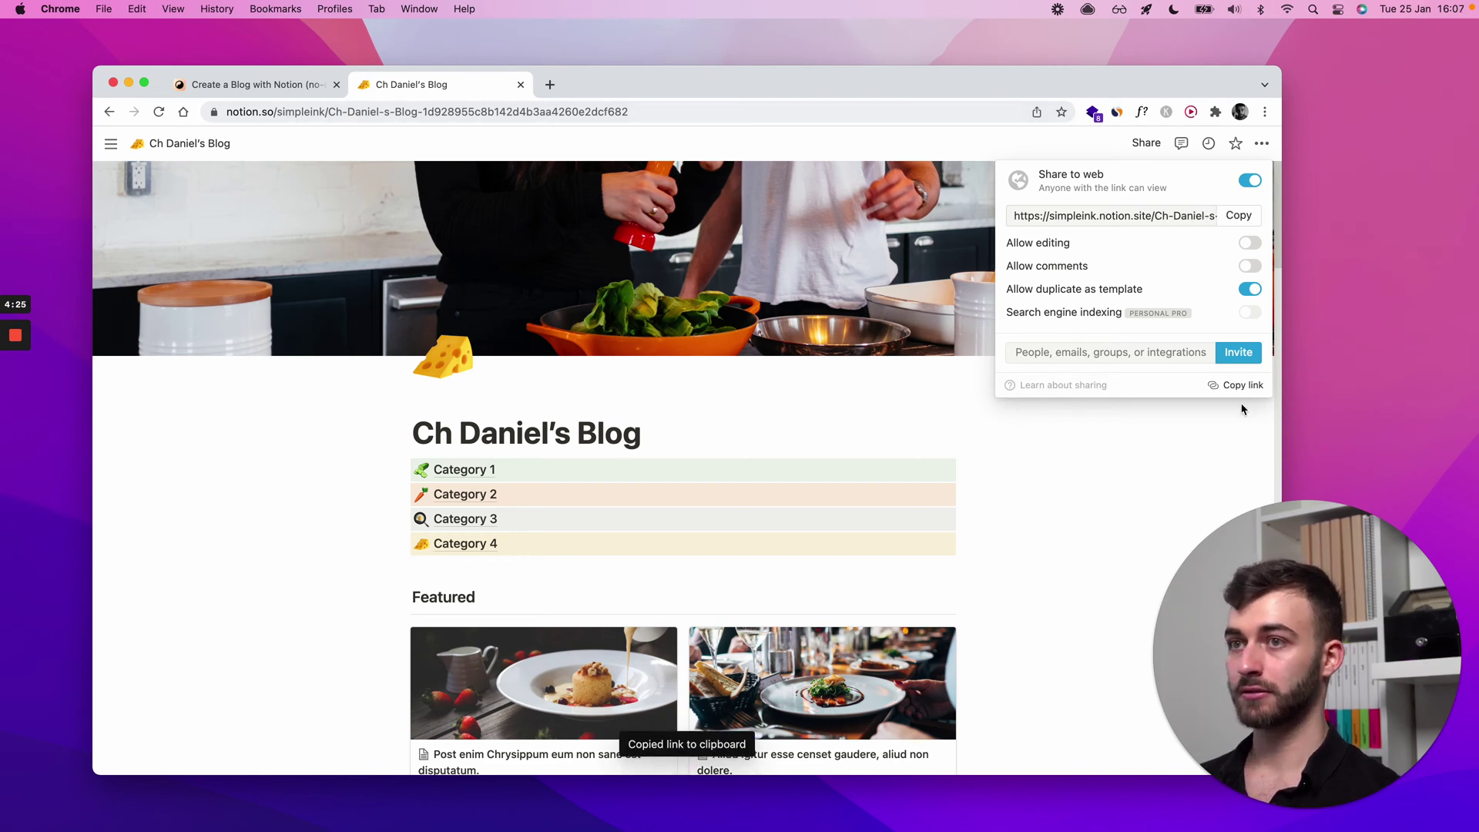
{"action": "left_click", "coordinate": [1237, 217]}
{"action": "left_click", "coordinate": [270, 489]}
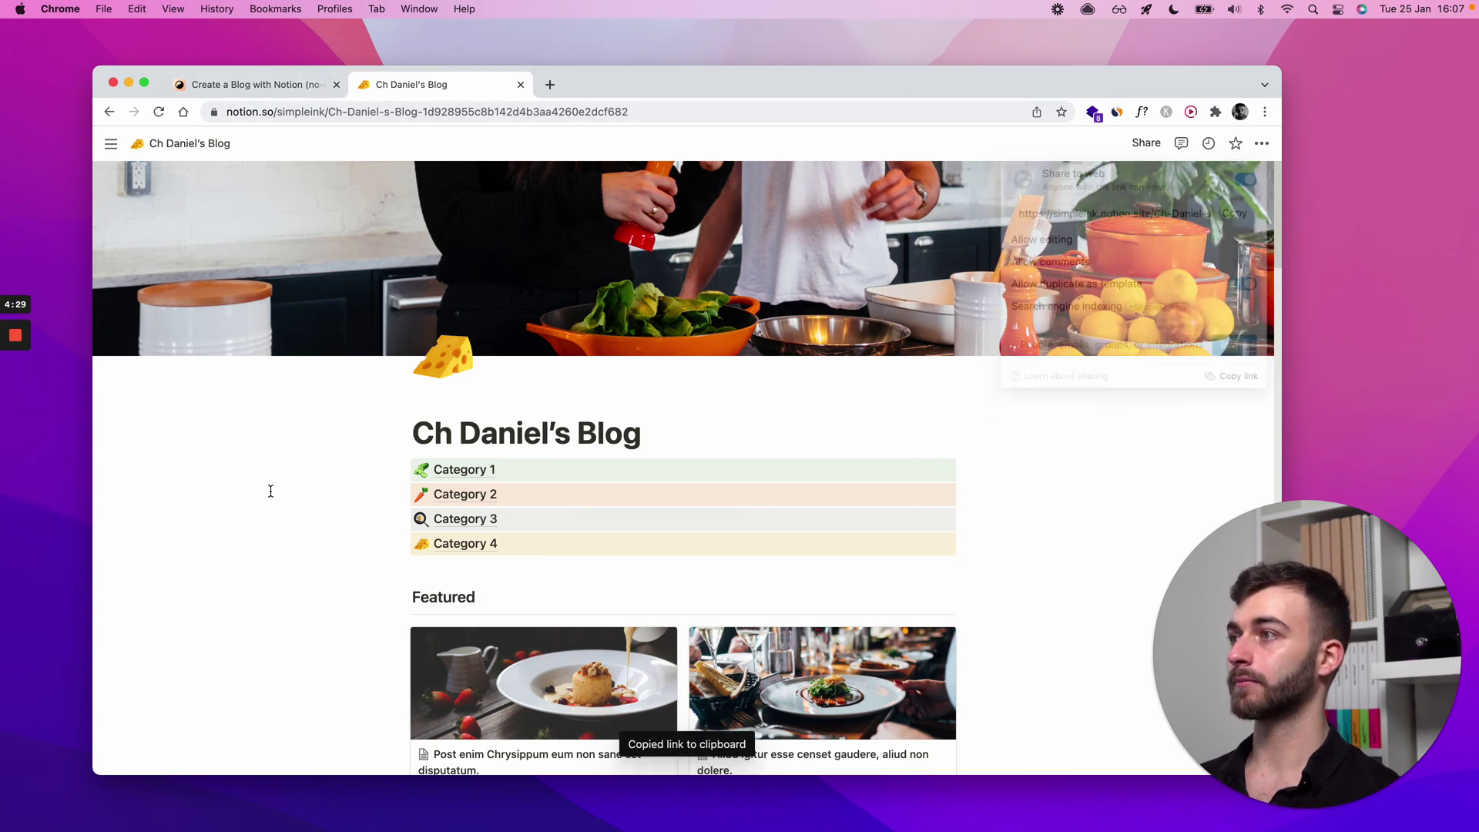
On the Simple.ink page, paste the blog's public Notion link into the hero link field.
{"action": "left_click", "coordinate": [283, 96]}
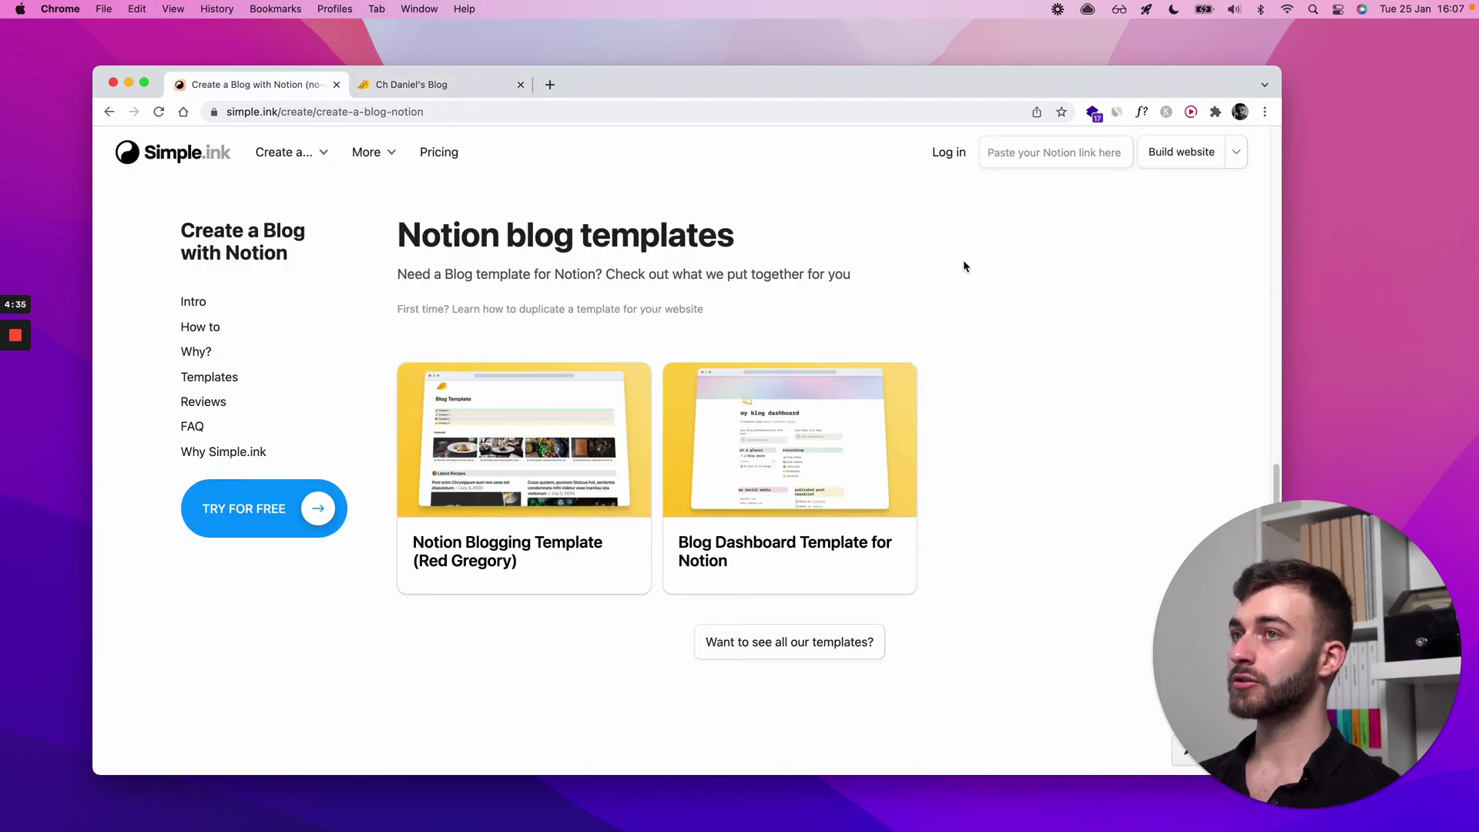
{"action": "left_click", "coordinate": [1010, 150]}
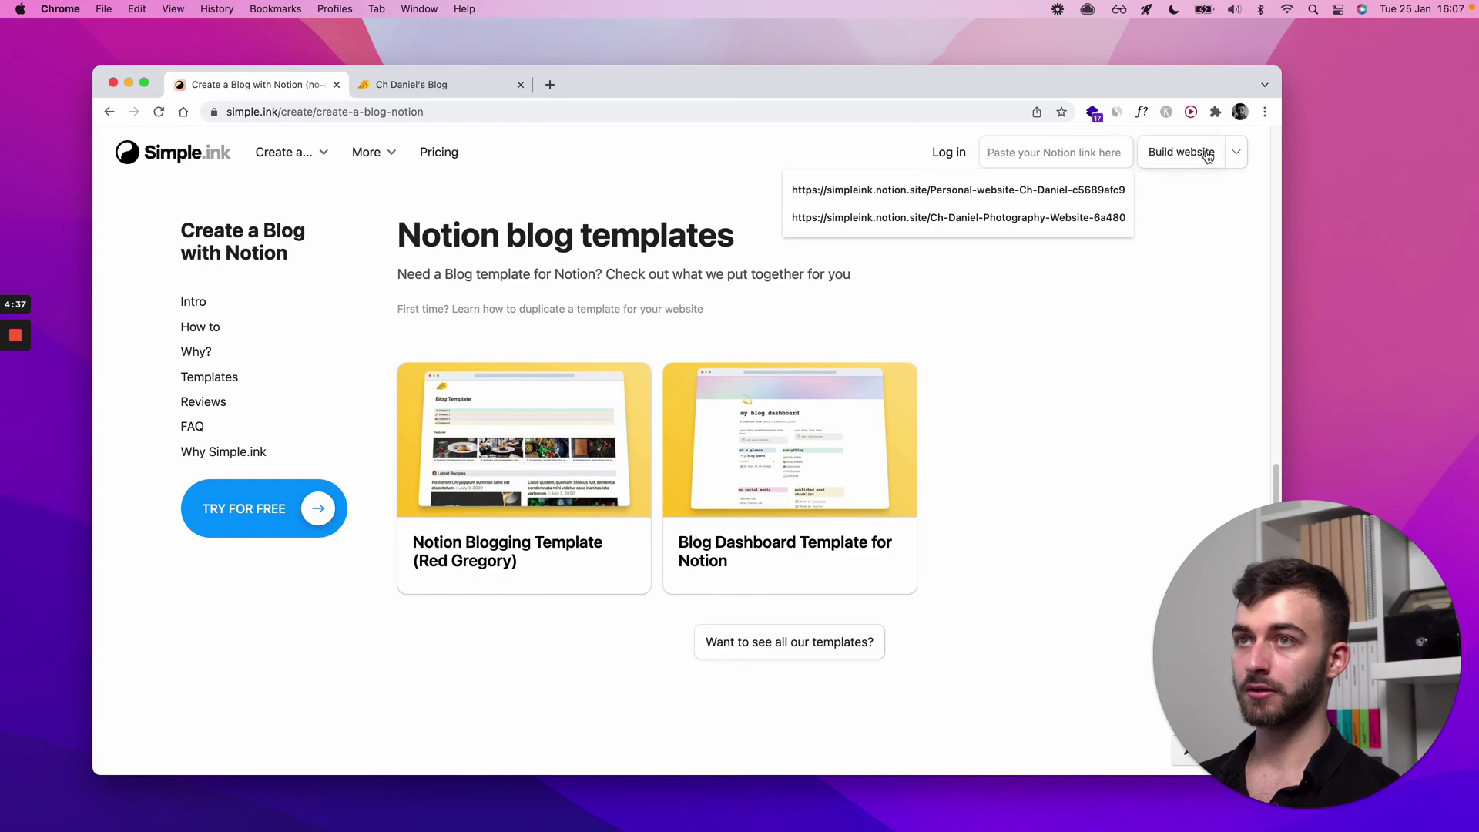
{"action": "left_click", "coordinate": [273, 508]}
{"action": "left_click", "coordinate": [274, 507]}
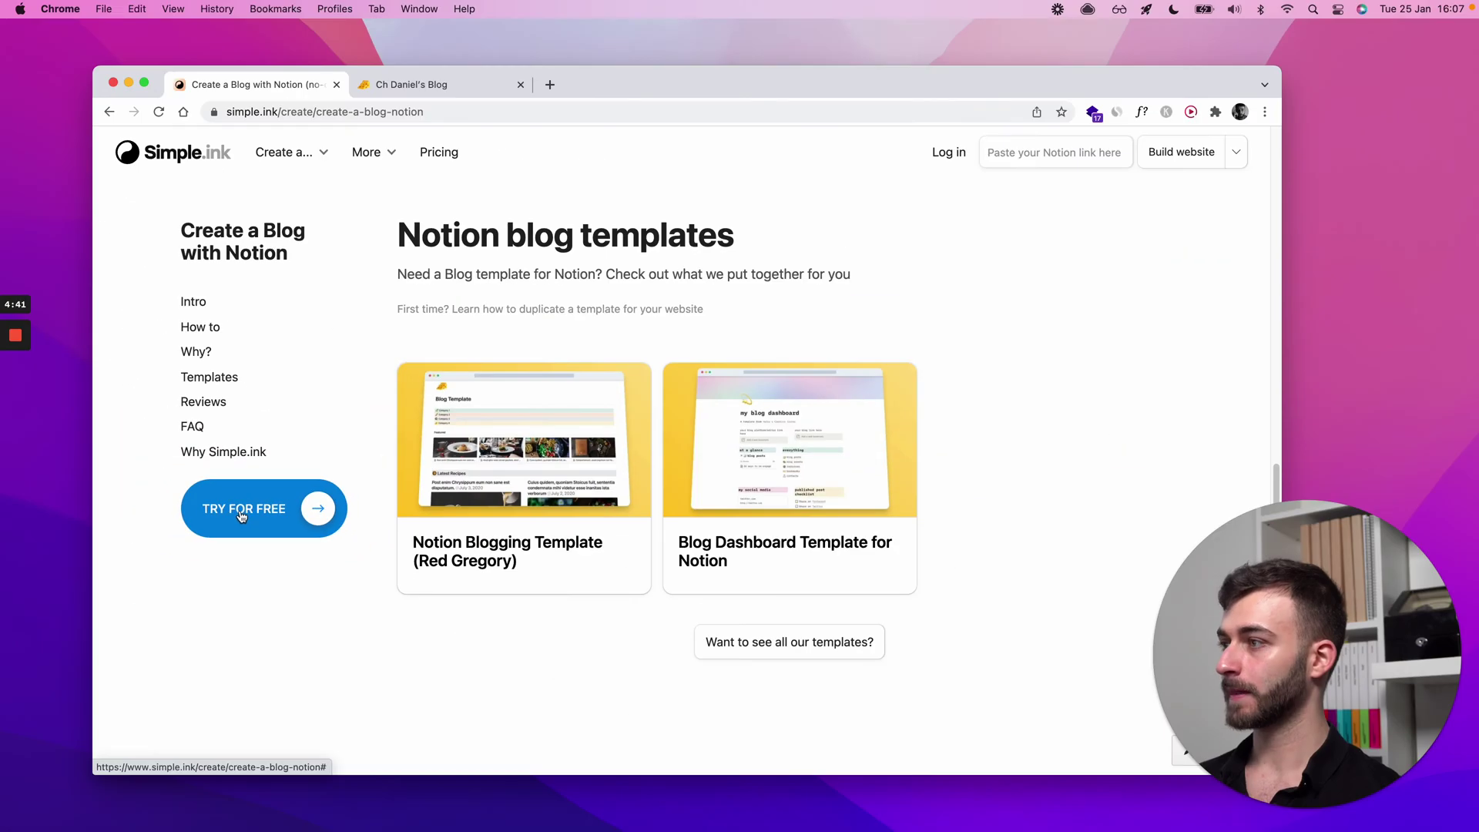
{"action": "left_click", "coordinate": [242, 513]}
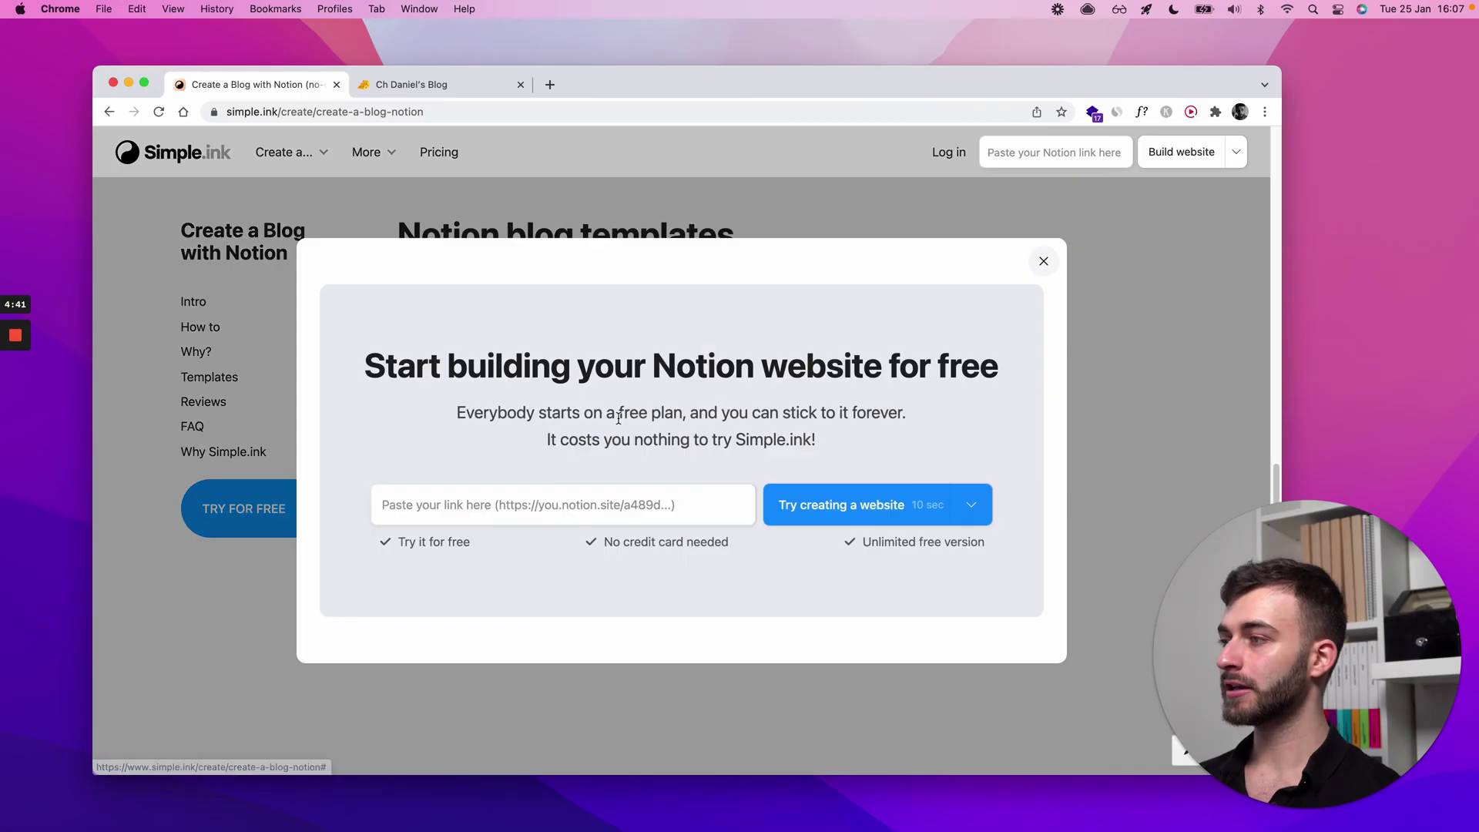
{"action": "left_click", "coordinate": [390, 504]}
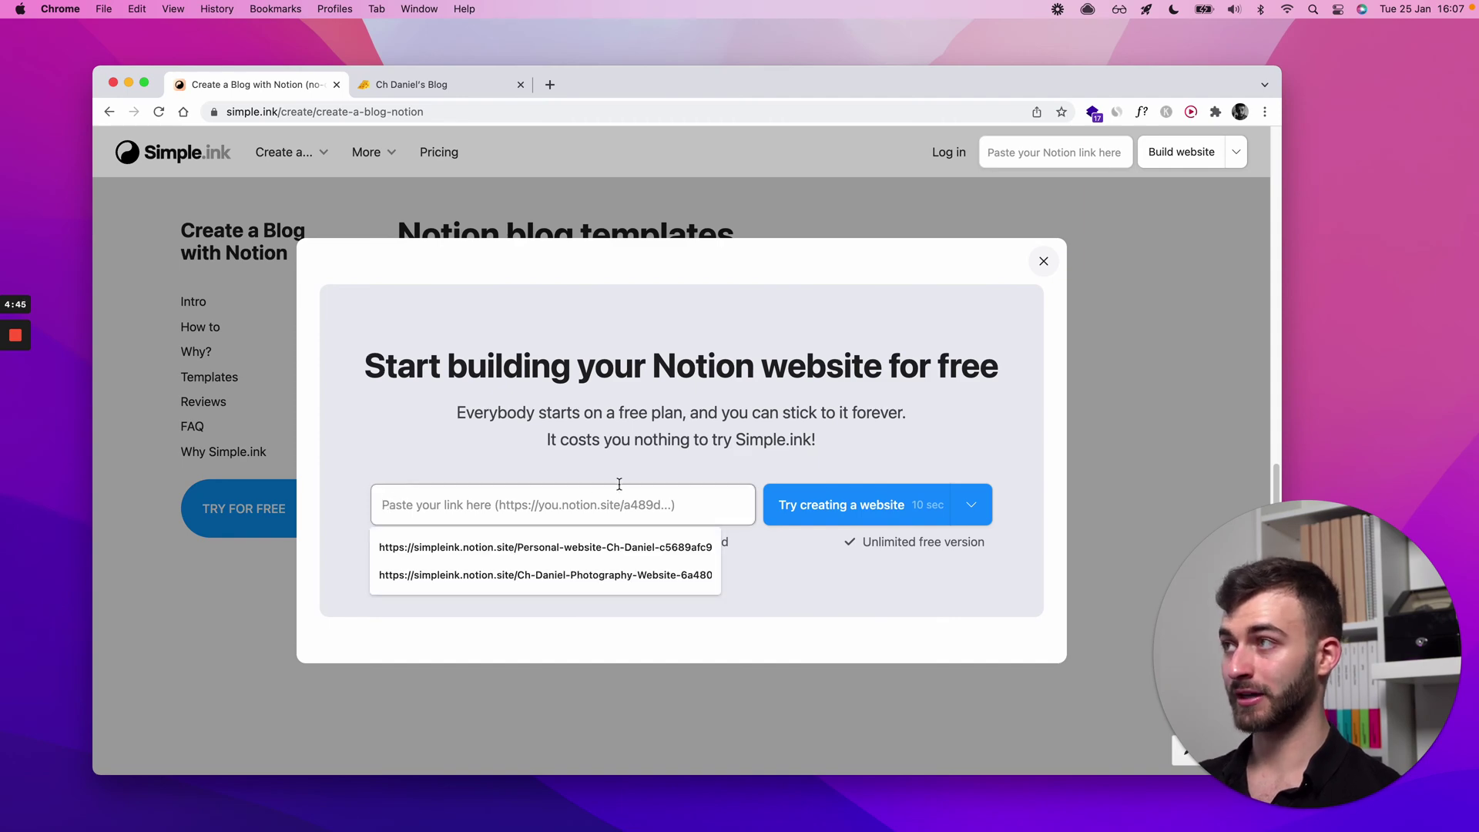
{"action": "key", "text": "Escape"}
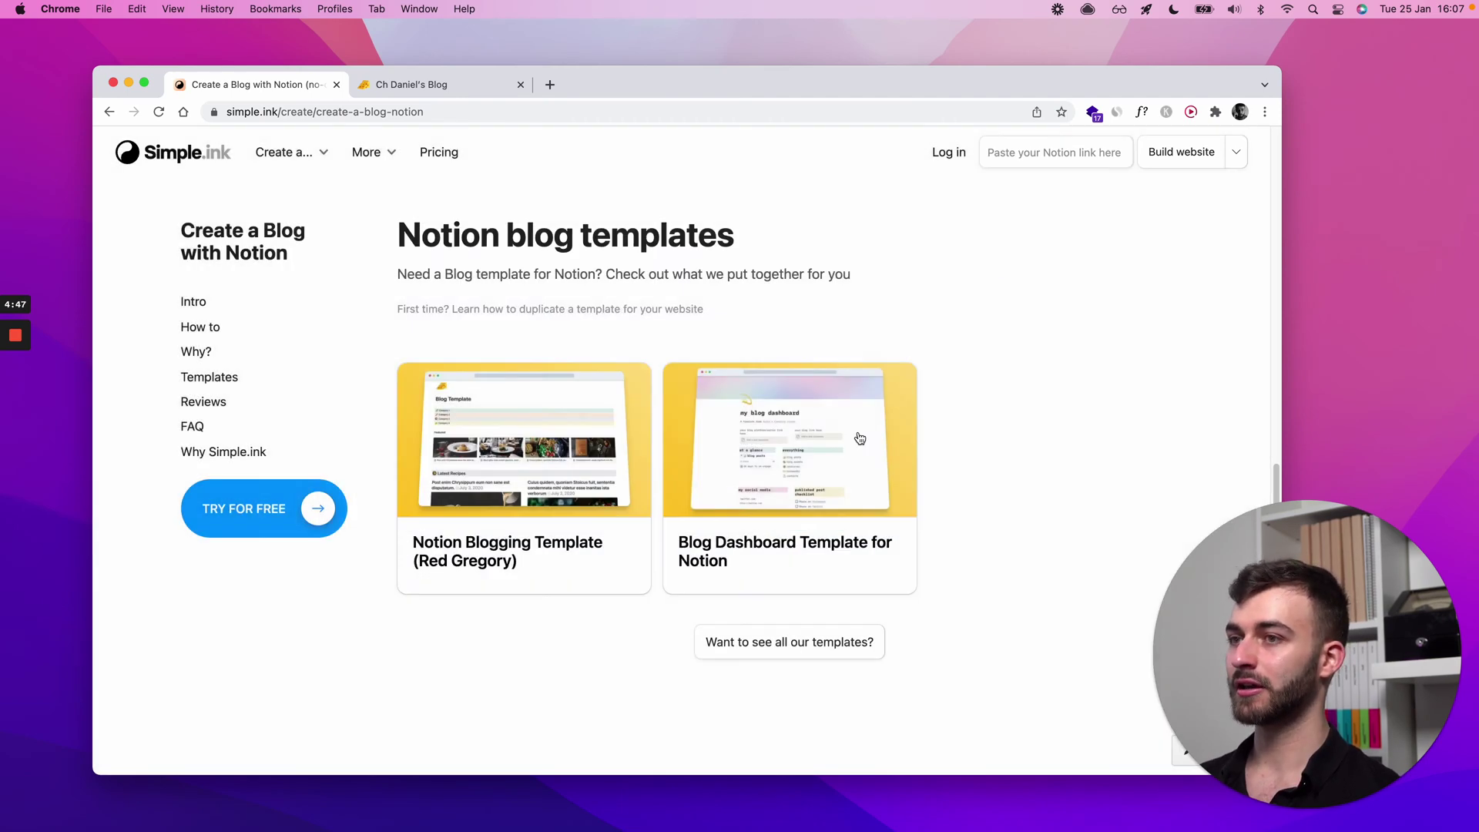
{"action": "scroll", "coordinate": [565, 463], "scroll_direction": "down", "scroll_amount": 10}
{"action": "scroll", "coordinate": [566, 463], "scroll_direction": "up", "scroll_amount": 15}
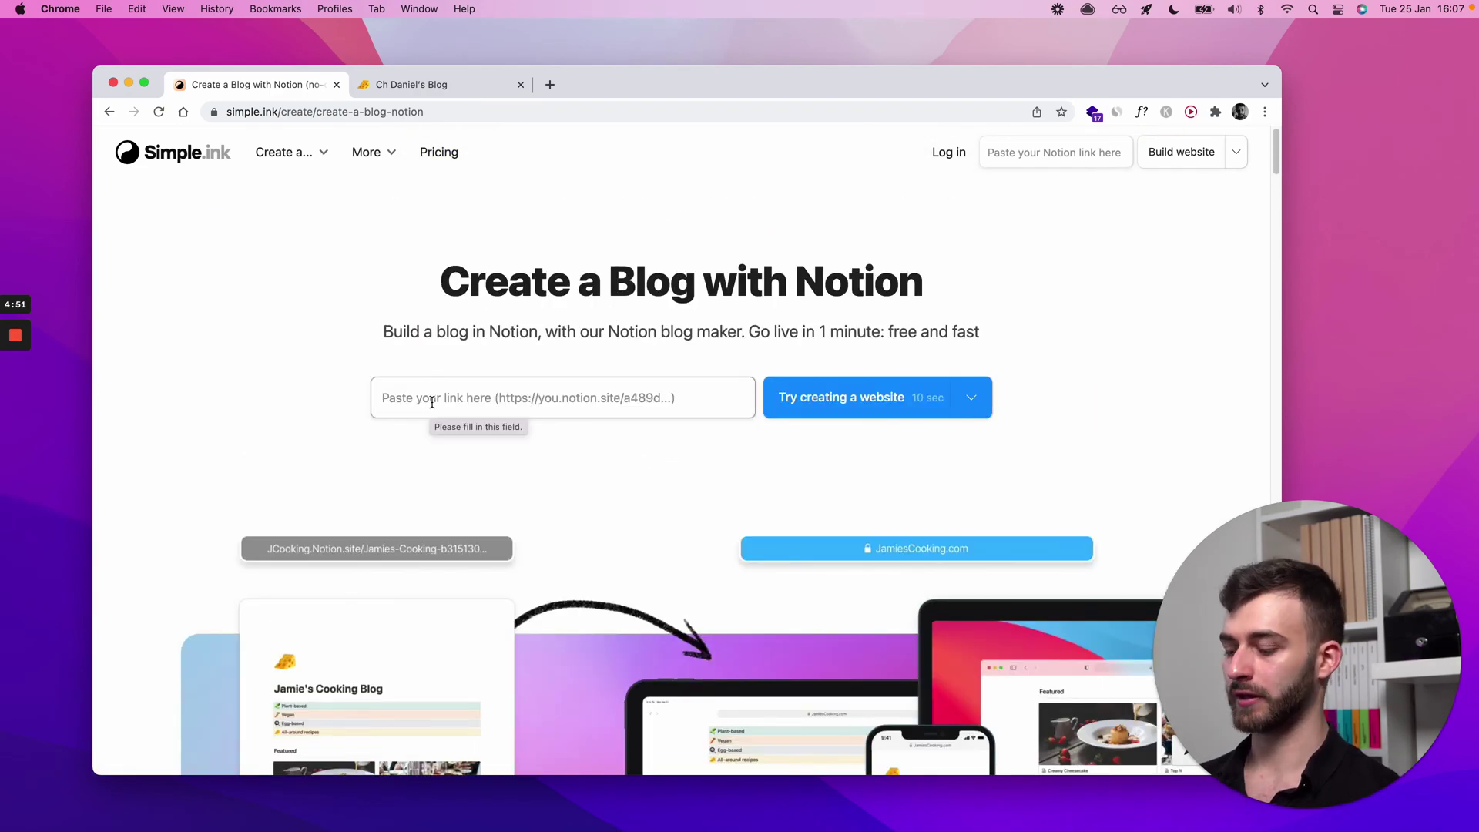
{"action": "left_click", "coordinate": [432, 402]}
{"action": "right_click", "coordinate": [433, 400]}
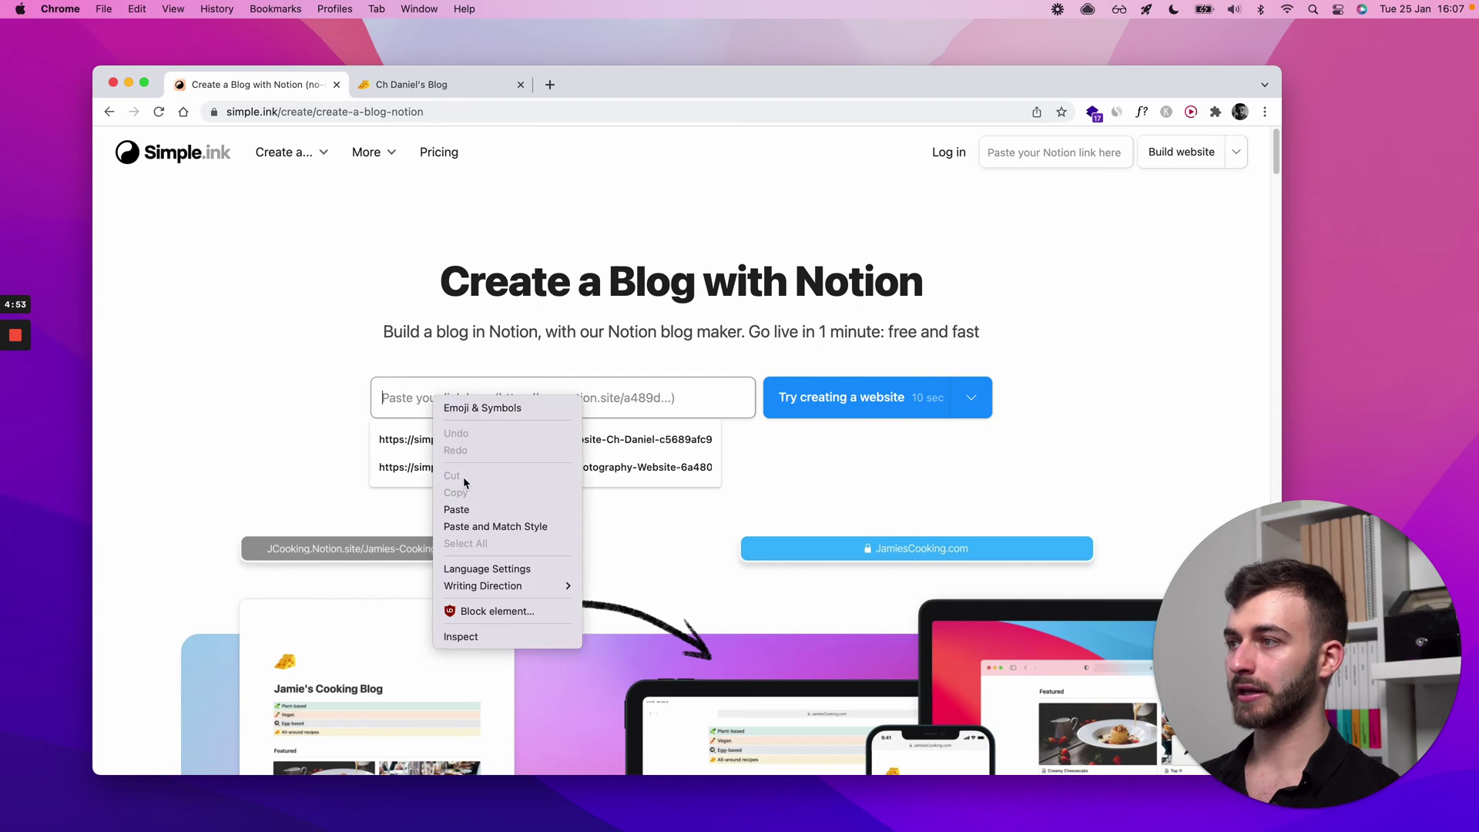
{"action": "left_click", "coordinate": [456, 509]}
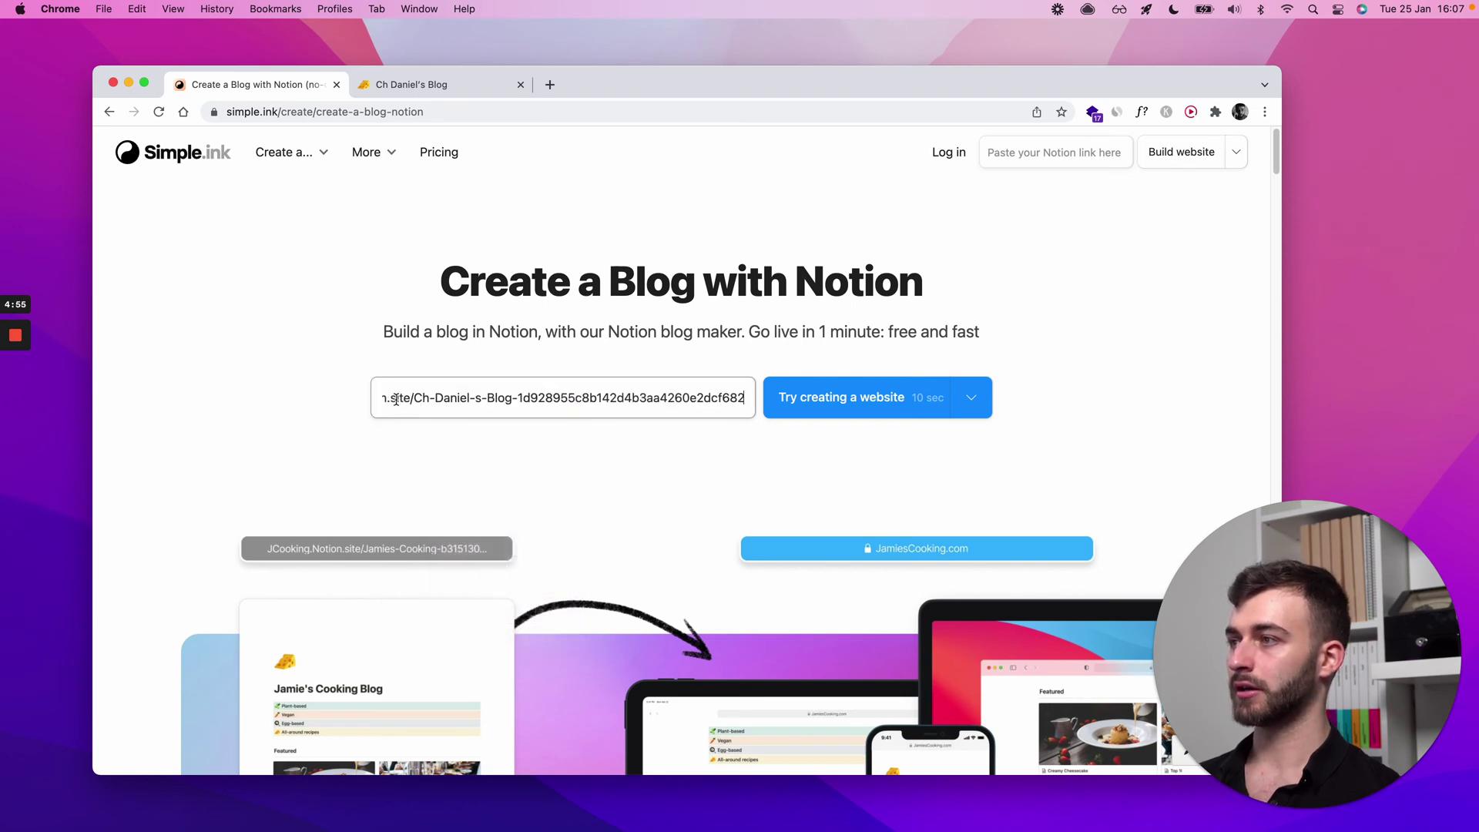
Copy the blog page's public link again from Notion's share options.
{"action": "left_click", "coordinate": [411, 84]}
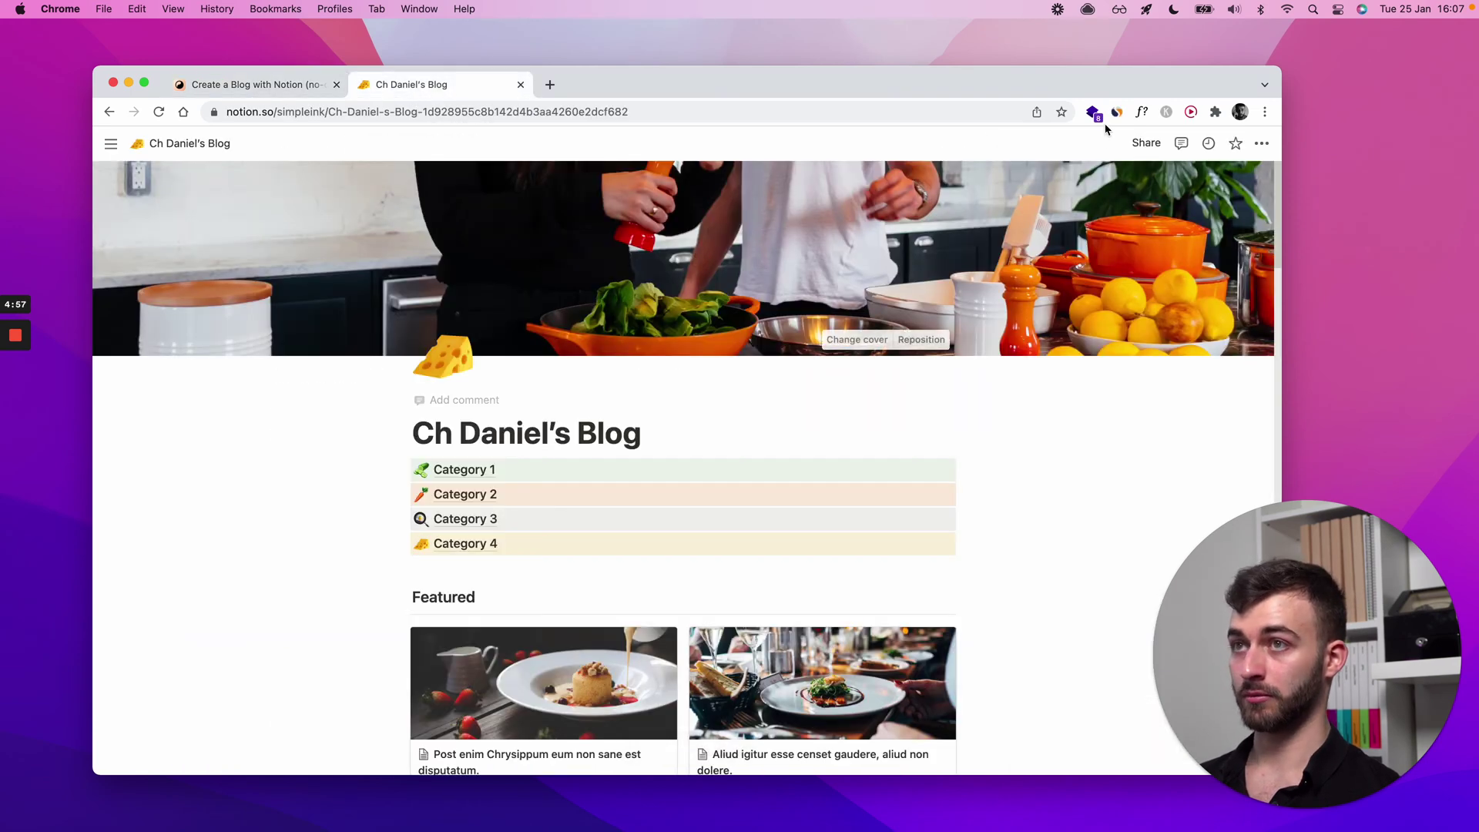
{"action": "left_click", "coordinate": [1147, 143]}
{"action": "left_click", "coordinate": [1224, 218]}
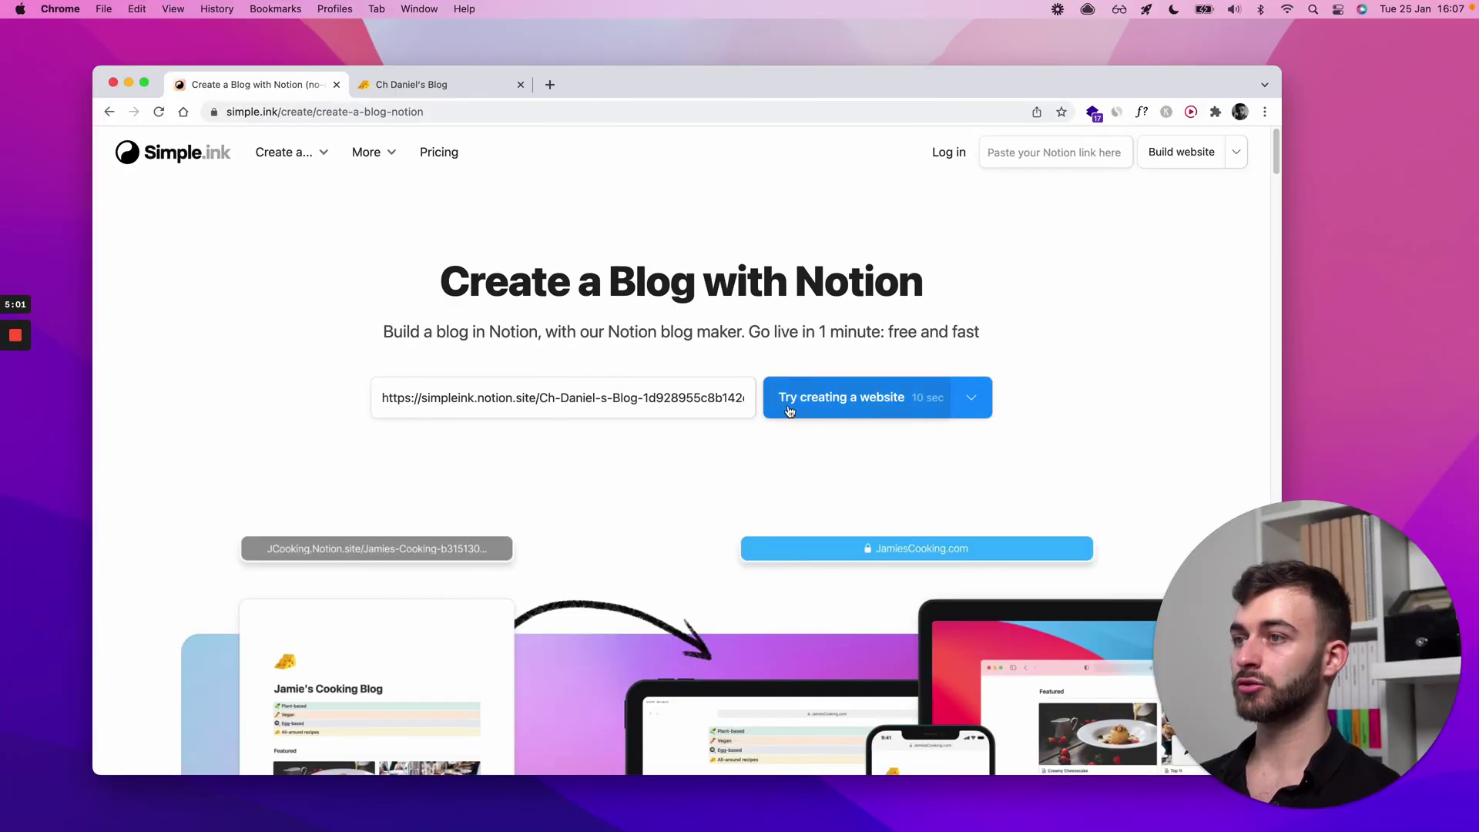
{"action": "left_click", "coordinate": [838, 405]}
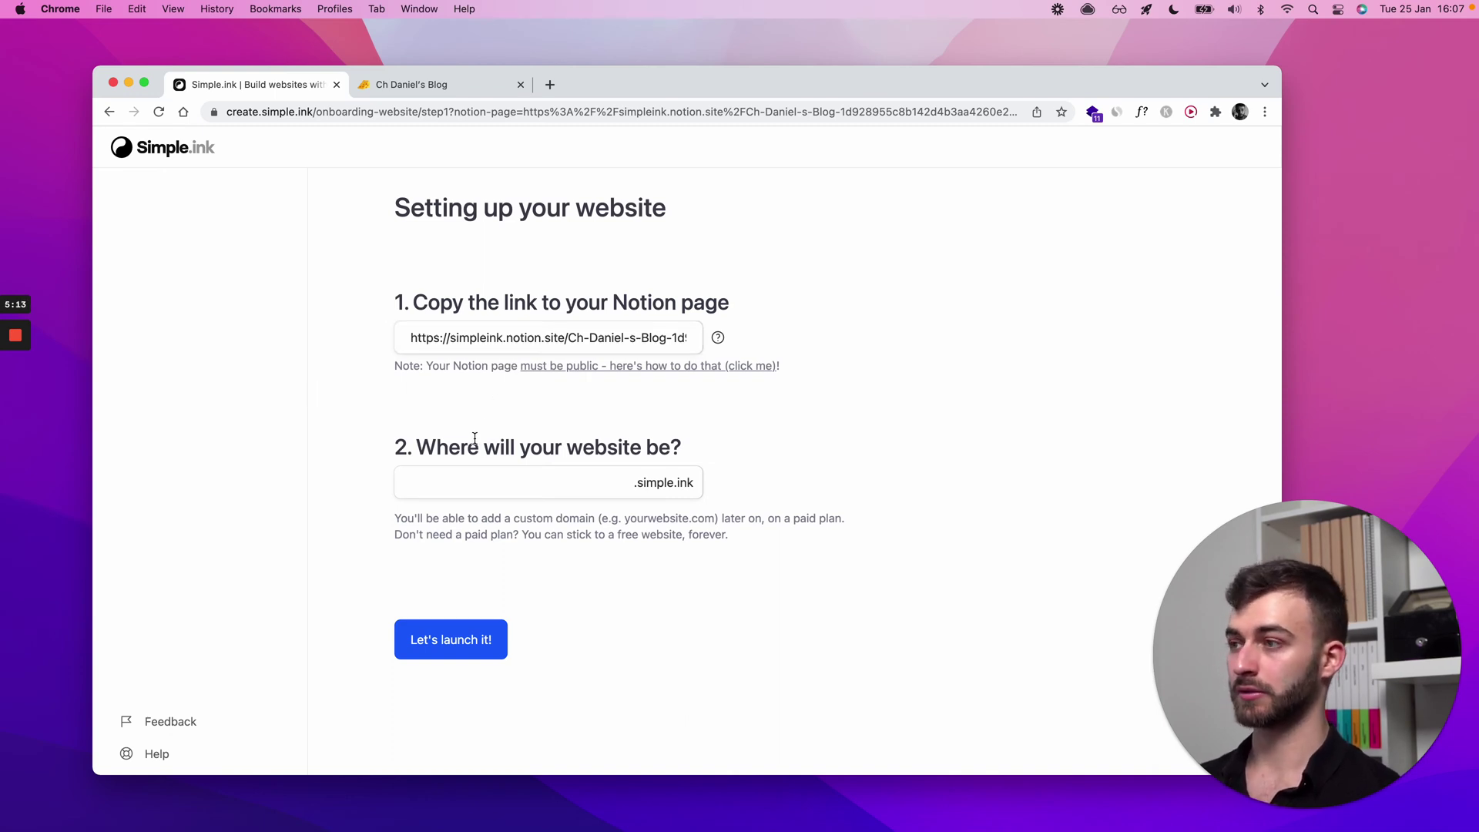
{"action": "left_click_drag", "start_coordinate": [397, 448], "coordinate": [697, 453]}
{"action": "left_click", "coordinate": [697, 453]}
{"action": "left_click", "coordinate": [504, 485]}
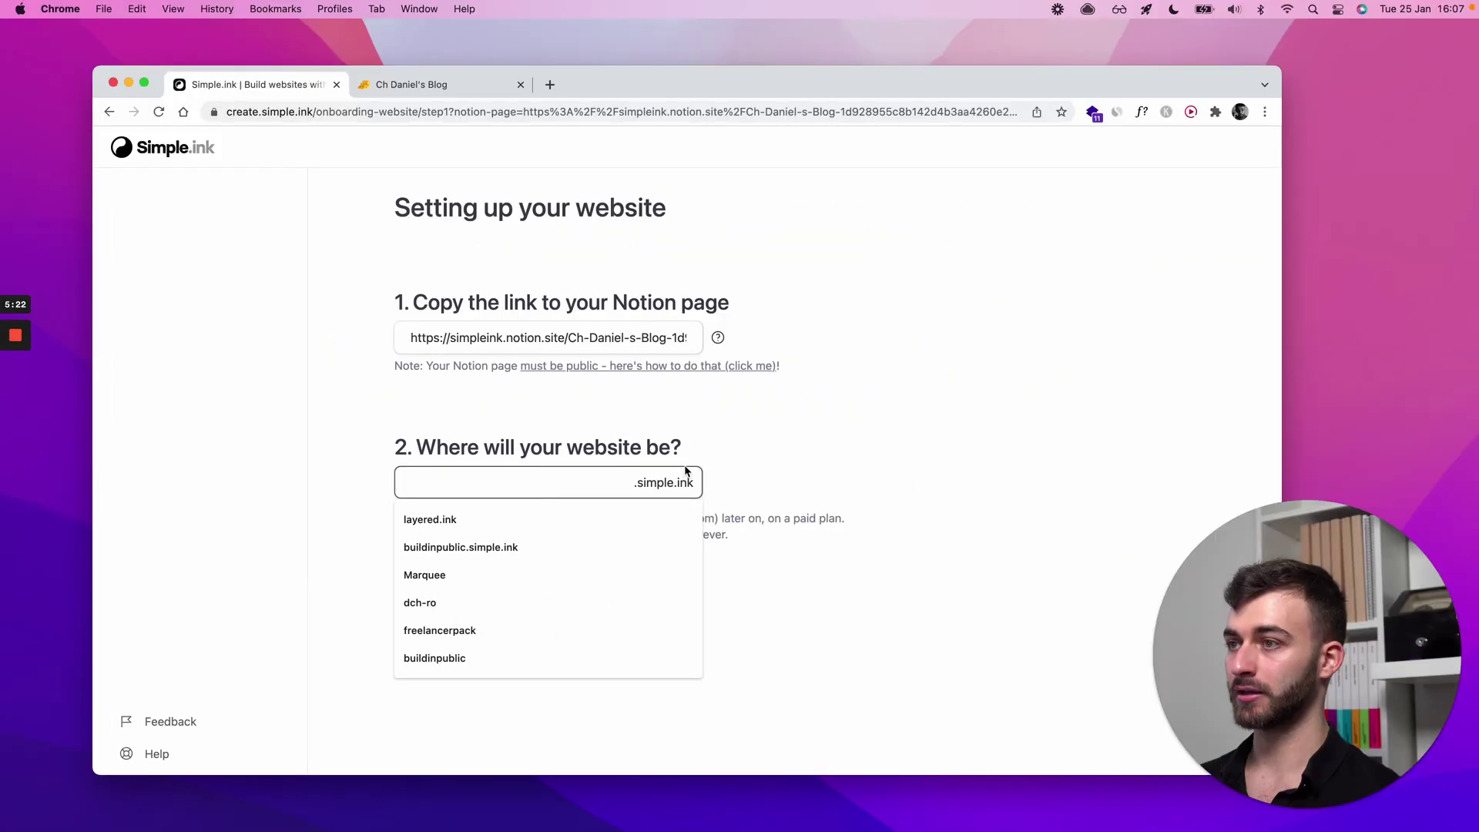
{"action": "left_click", "coordinate": [696, 457]}
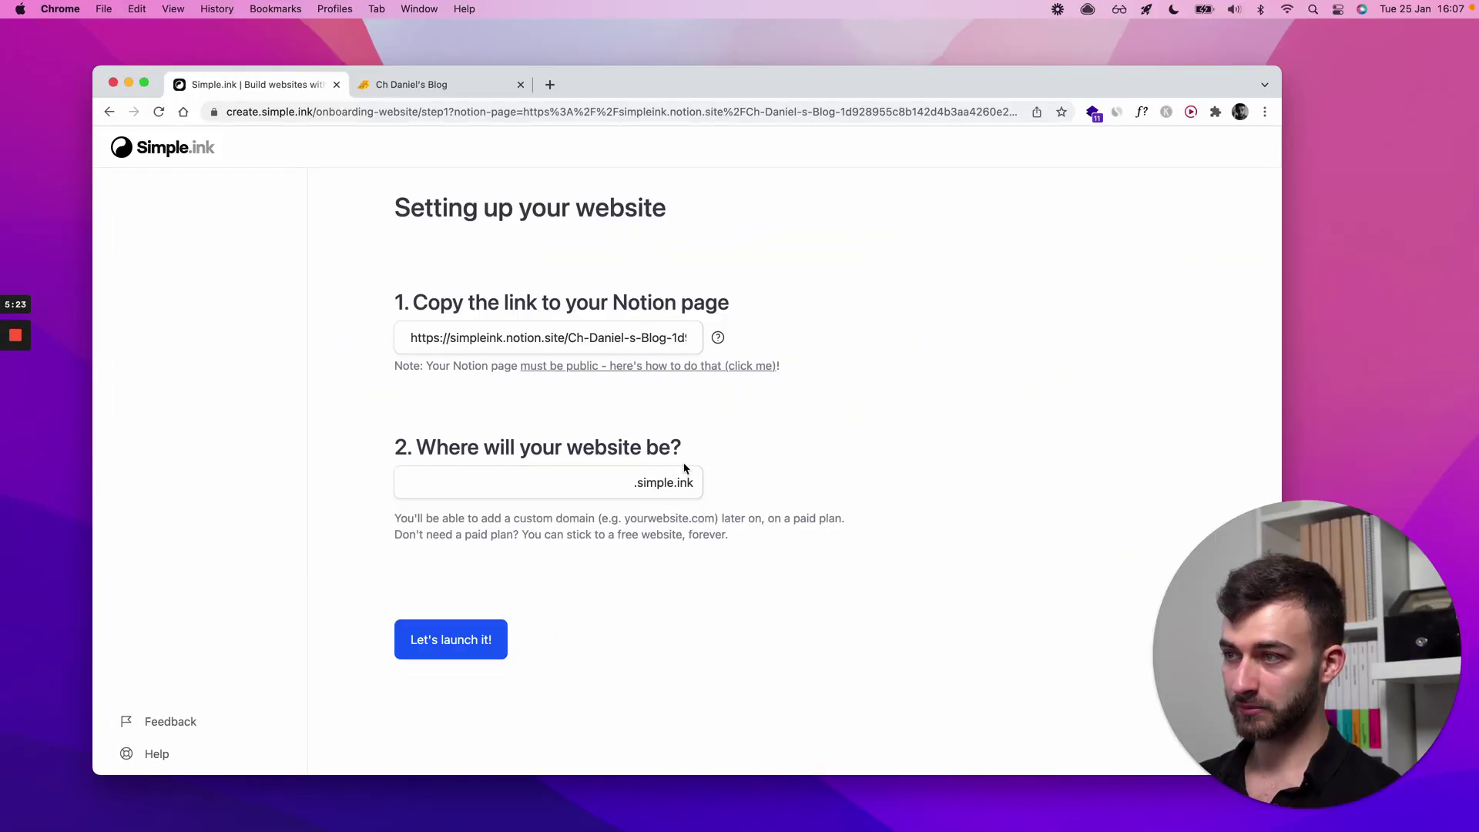
{"action": "left_click", "coordinate": [581, 484]}
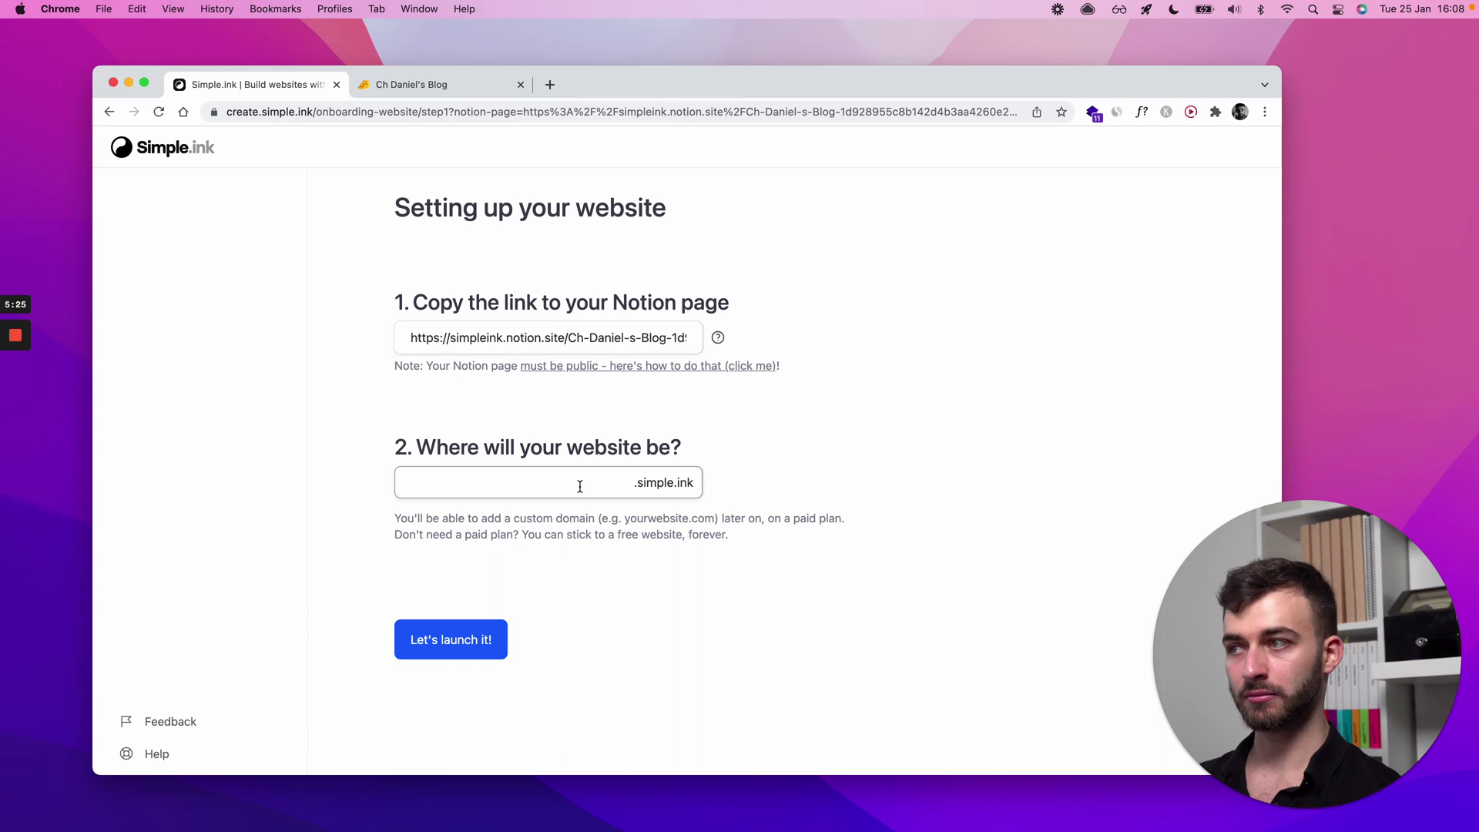
{"action": "left_click", "coordinate": [586, 435]}
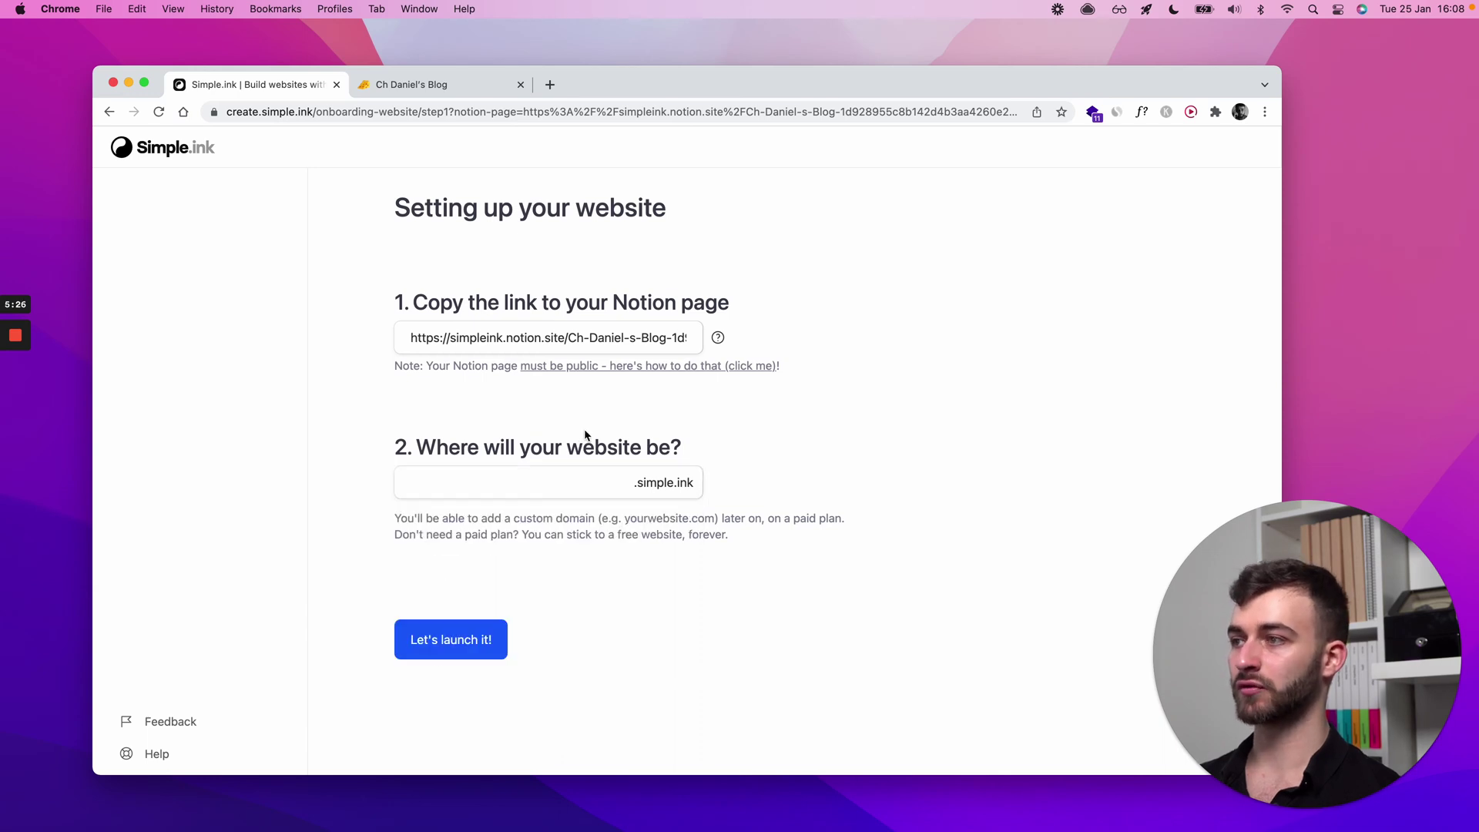
{"action": "left_click", "coordinate": [566, 473]}
{"action": "left_click", "coordinate": [470, 436]}
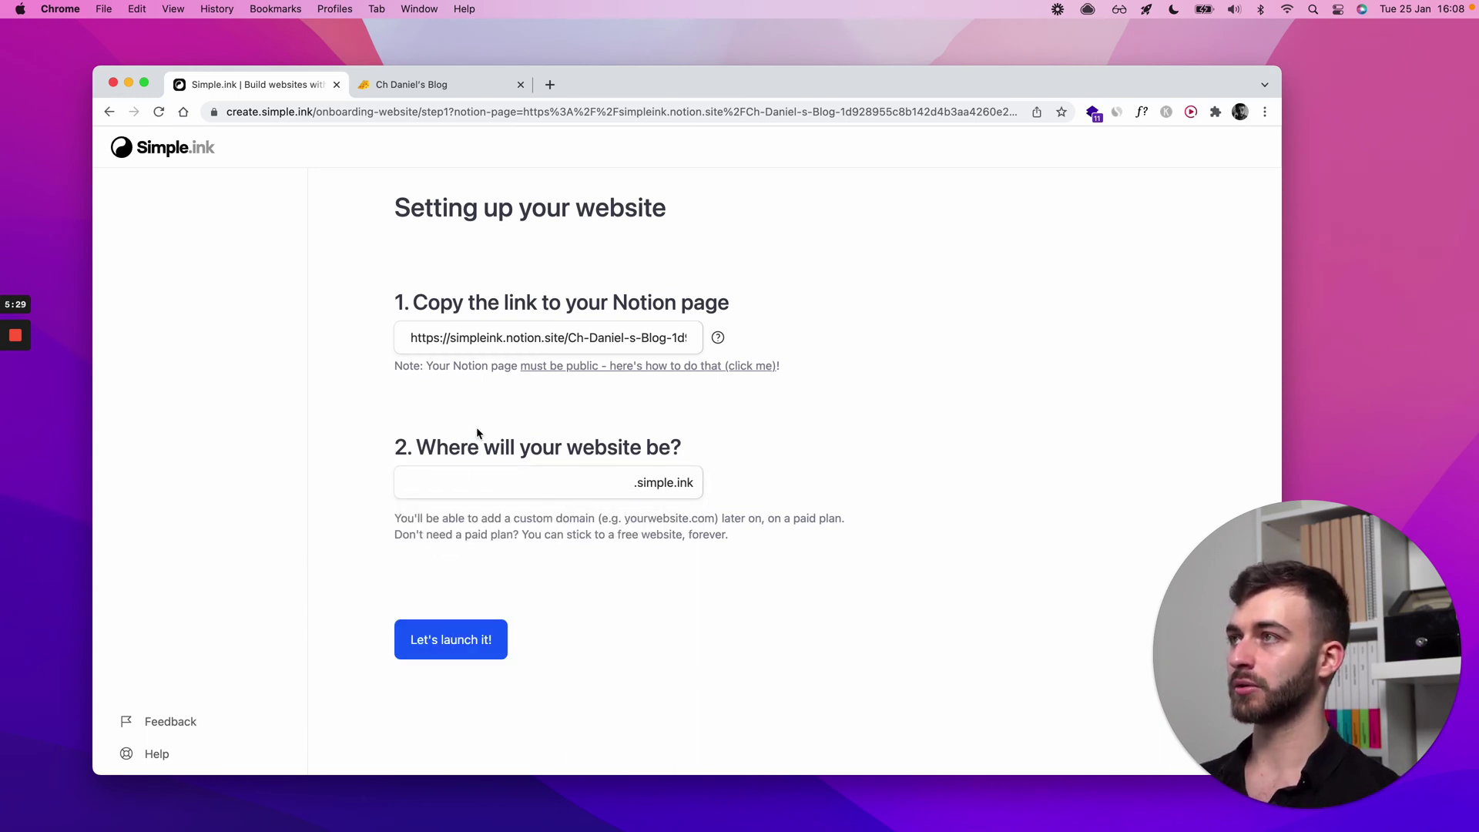
{"action": "left_click", "coordinate": [417, 470]}
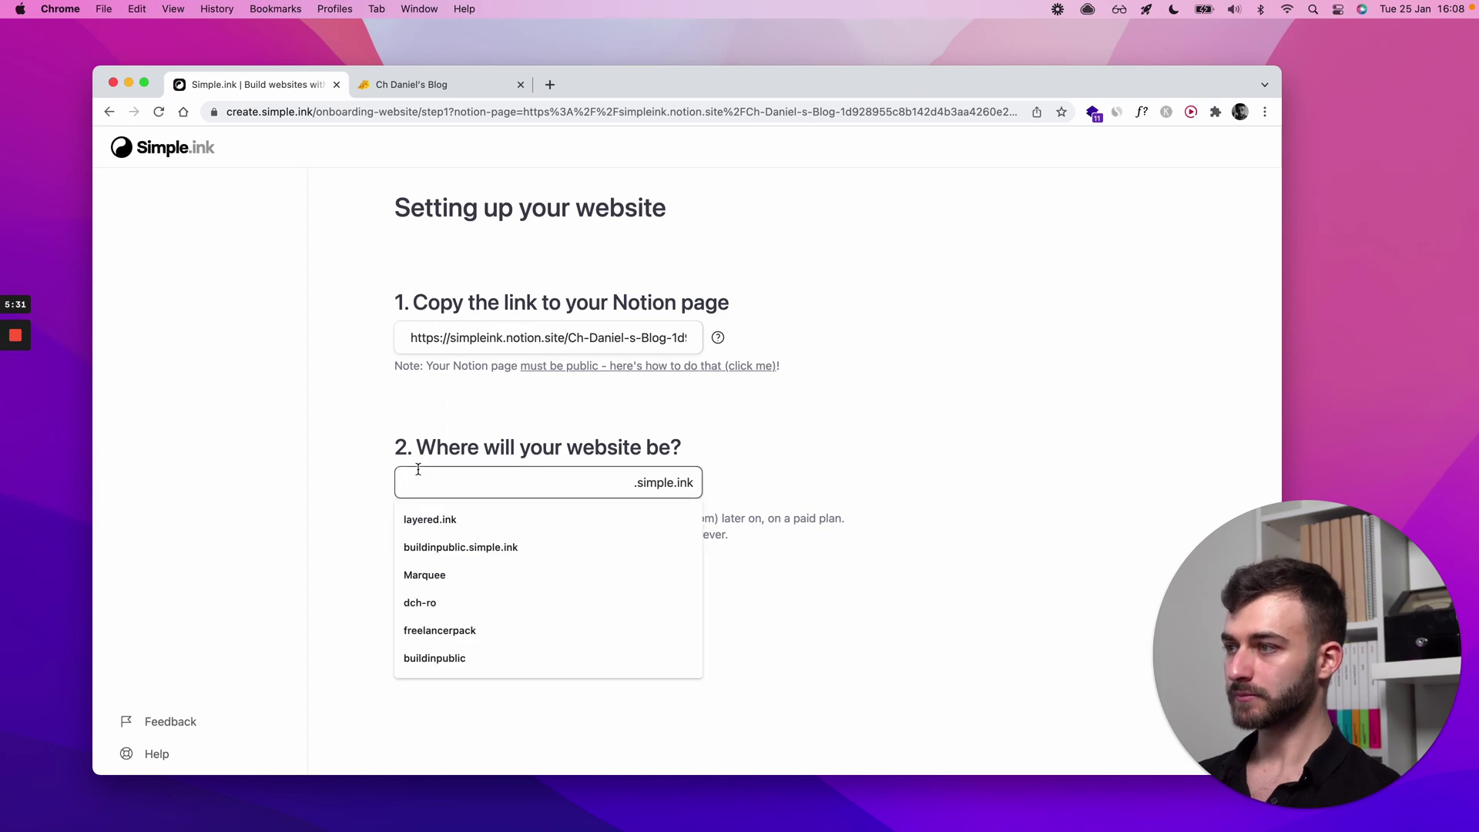
{"action": "left_click", "coordinate": [437, 425]}
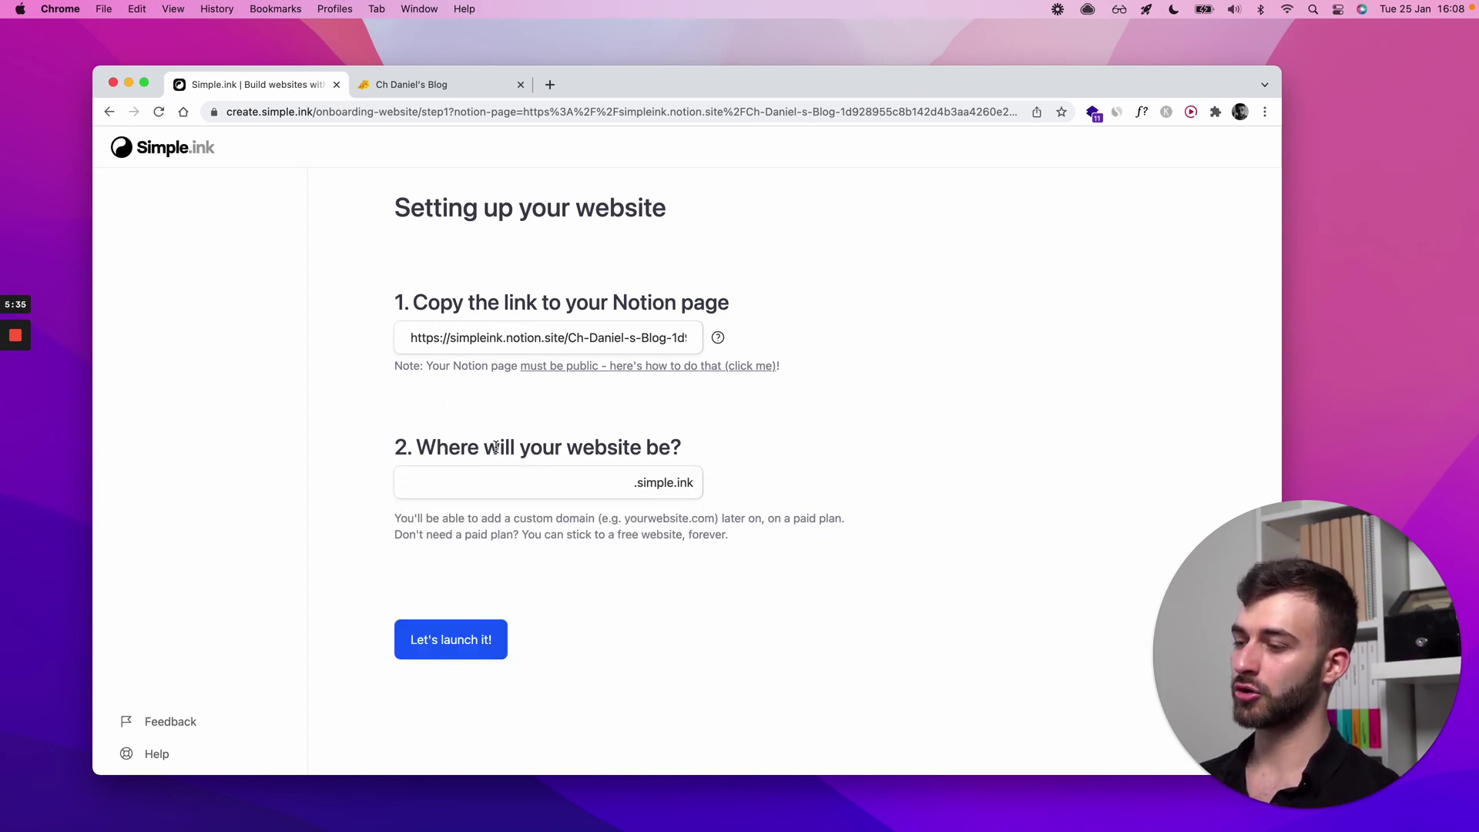
Open create.simple.ink in a new tab and scroll through the Your websites list.
{"action": "key", "text": "super+t"}
{"action": "type", "text": "create."}
{"action": "key", "text": "Return"}
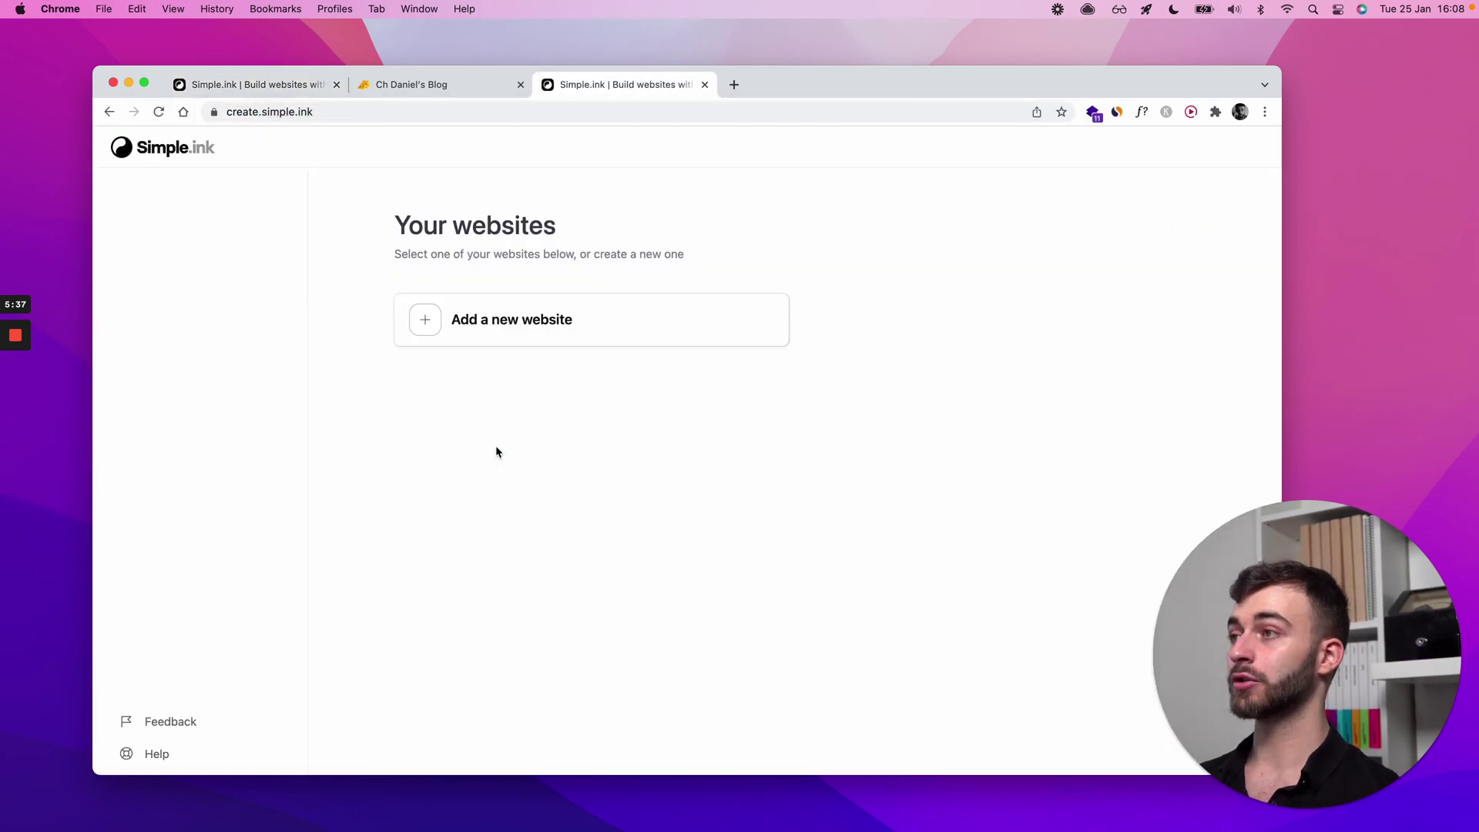
{"action": "scroll", "coordinate": [725, 254], "scroll_direction": "down", "scroll_amount": 3}
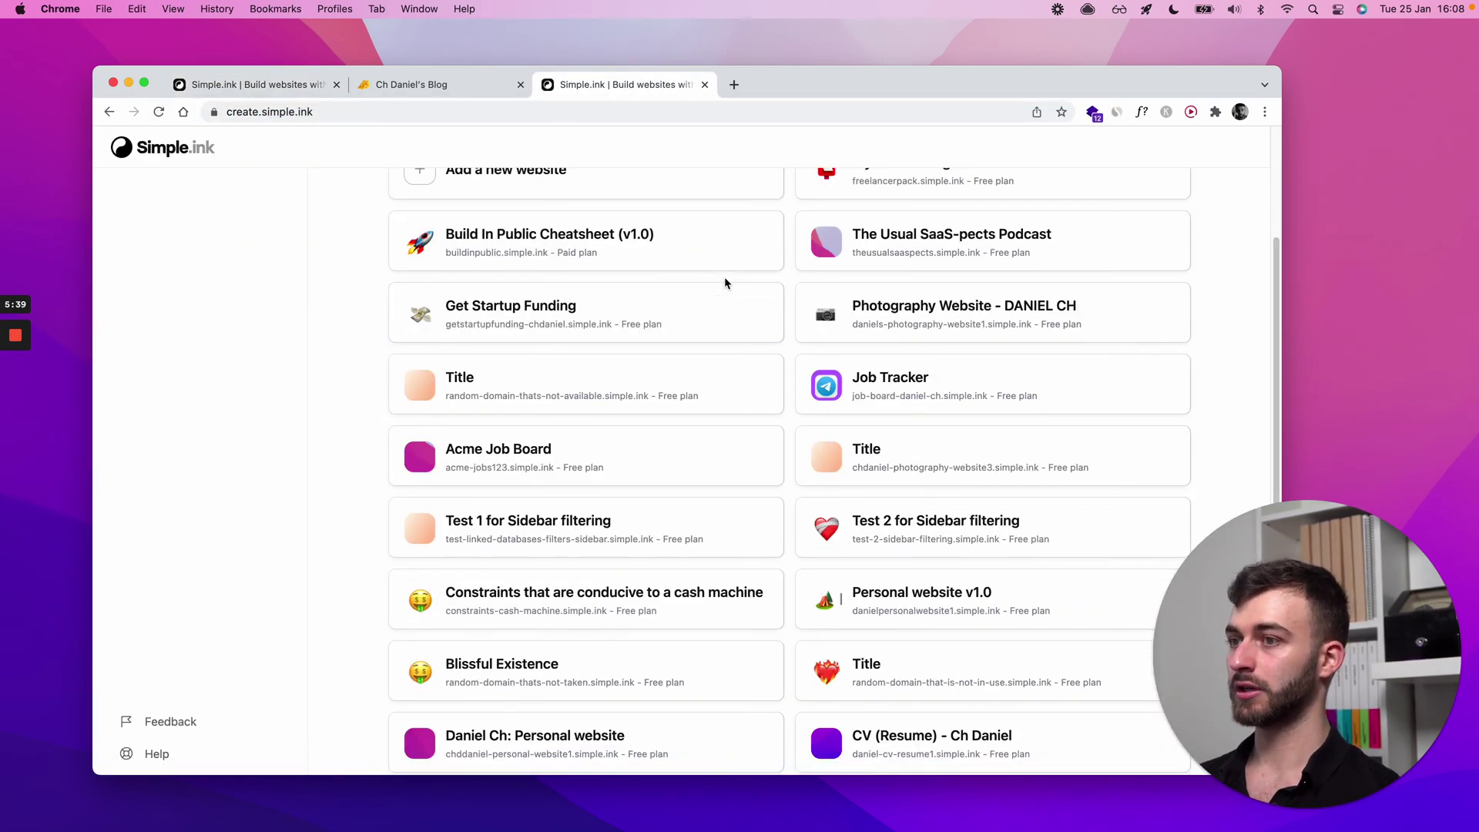
{"action": "scroll", "coordinate": [725, 283], "scroll_direction": "down", "scroll_amount": 2}
{"action": "scroll", "coordinate": [727, 514], "scroll_direction": "up", "scroll_amount": 5}
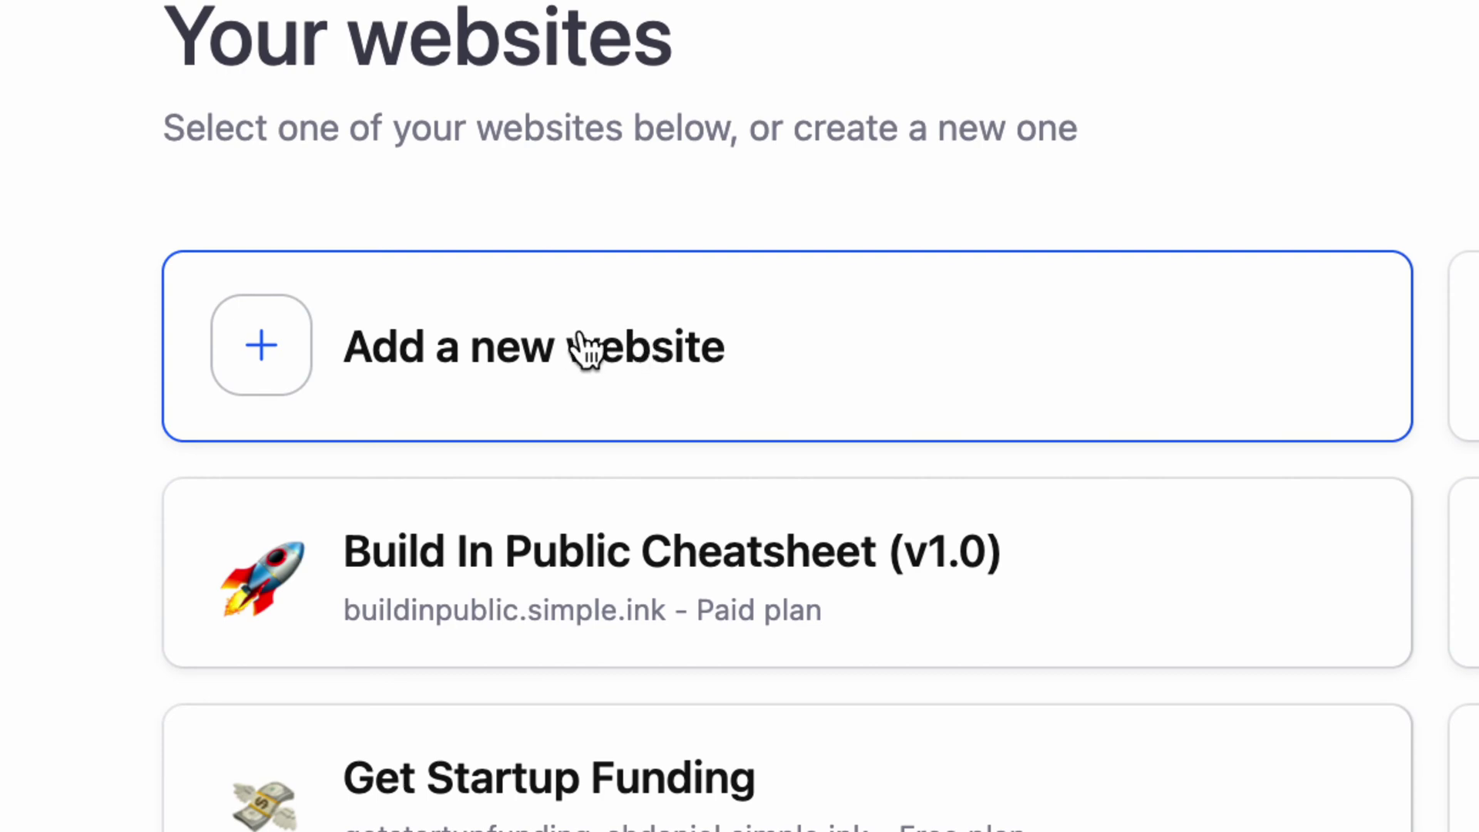
Add a new website and paste the blog's Notion page link into its first field.
{"action": "left_click", "coordinate": [330, 349]}
{"action": "left_click", "coordinate": [467, 336]}
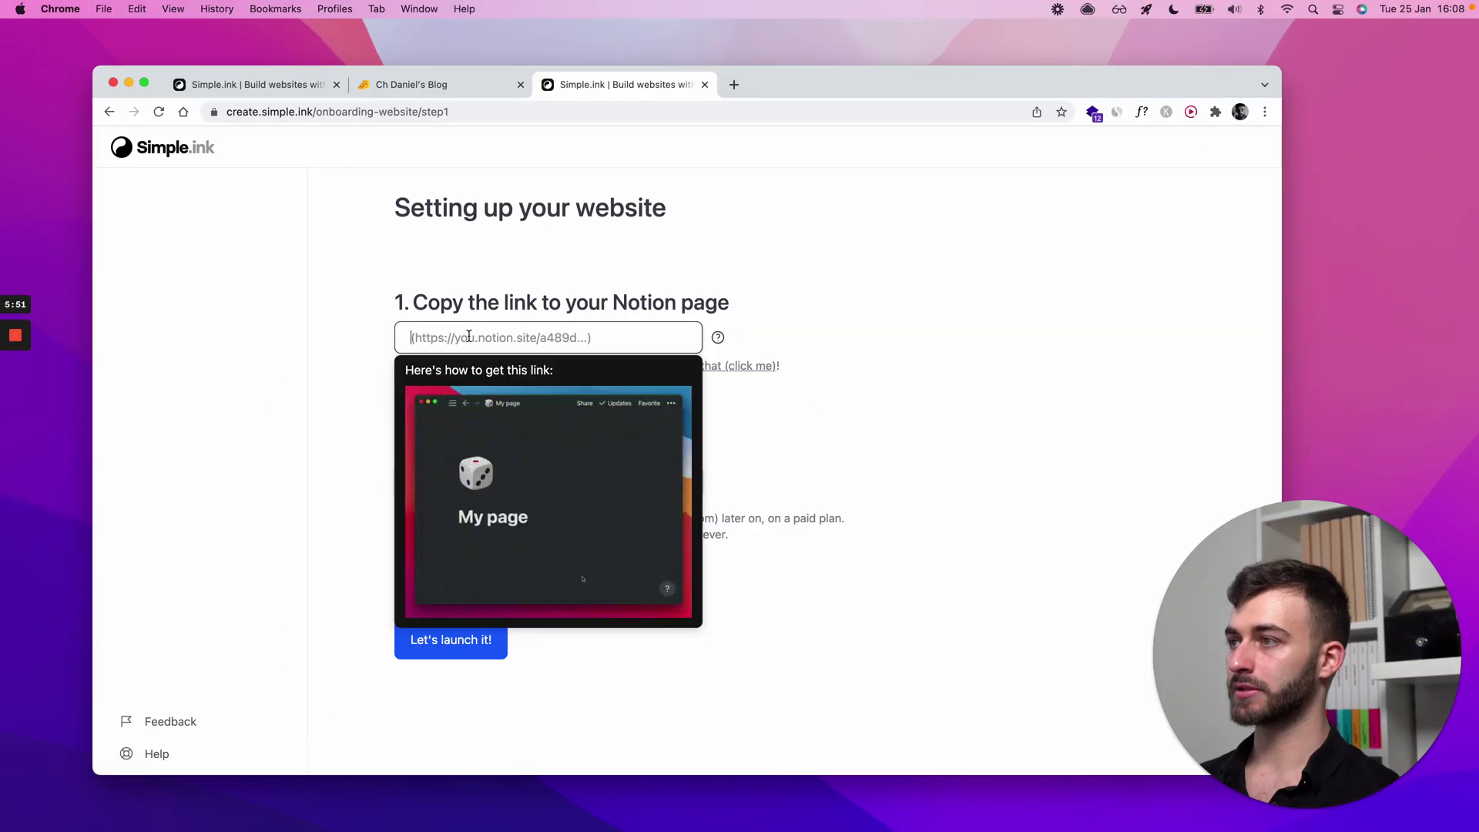
{"action": "key", "text": "super+v"}
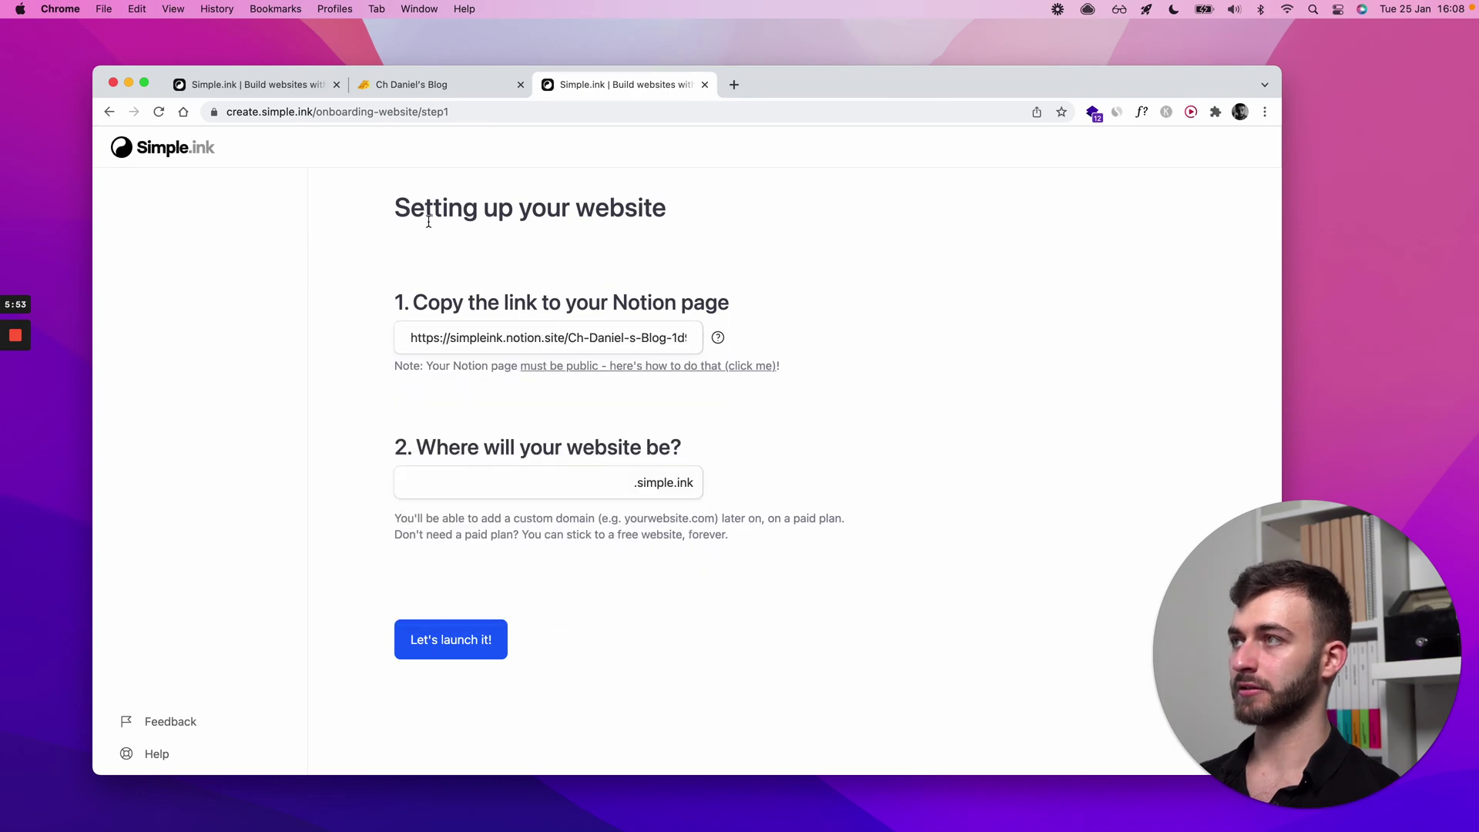
{"action": "key", "text": "super+1"}
{"action": "key", "text": "super+bracketleft"}
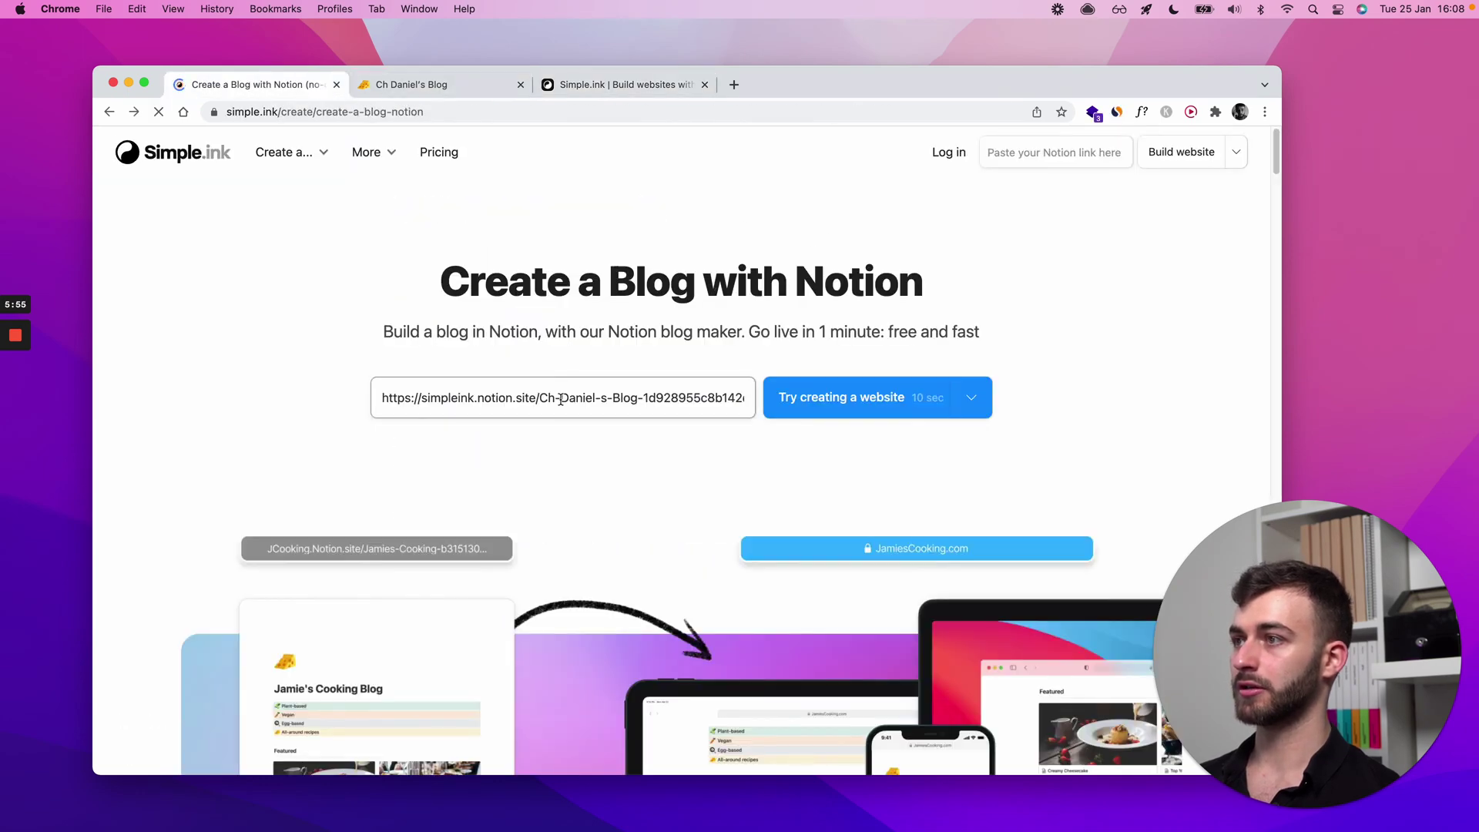
{"action": "key", "text": "super+3"}
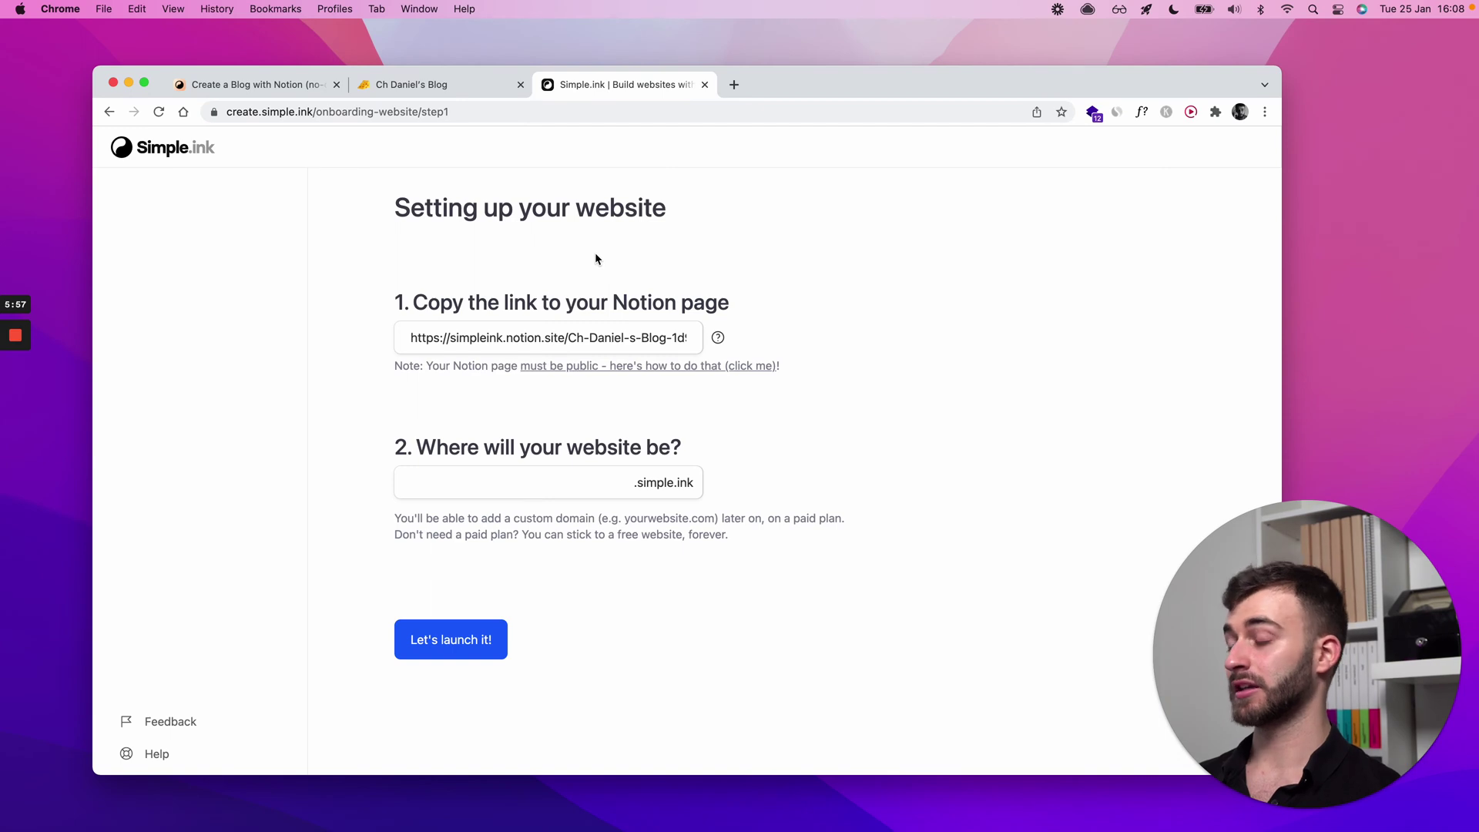
Enter daniels-blog-123 as the .simple.ink subdomain.
{"action": "left_click", "coordinate": [456, 484]}
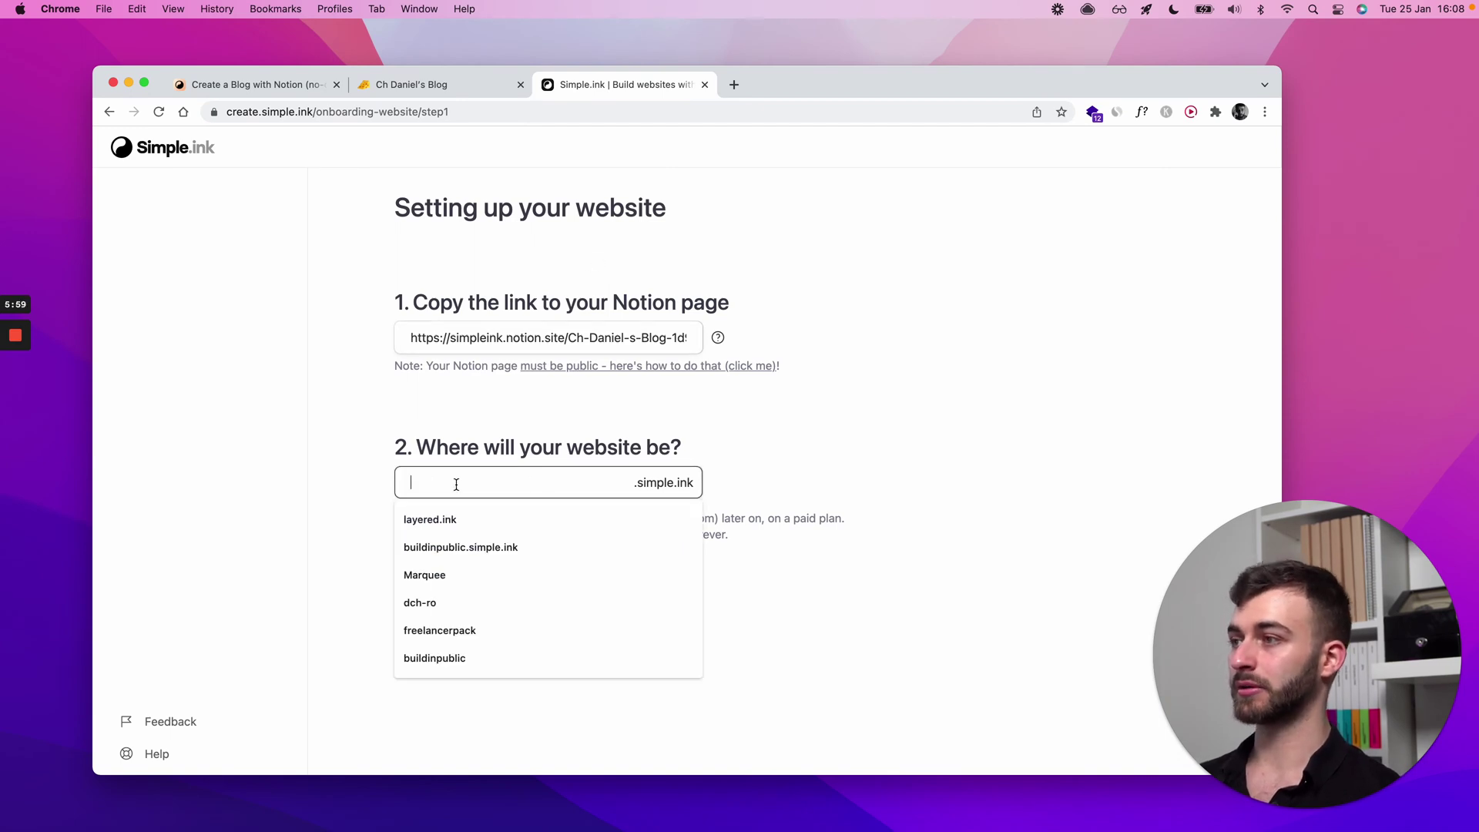
{"action": "type", "text": "daniels-blog-123"}
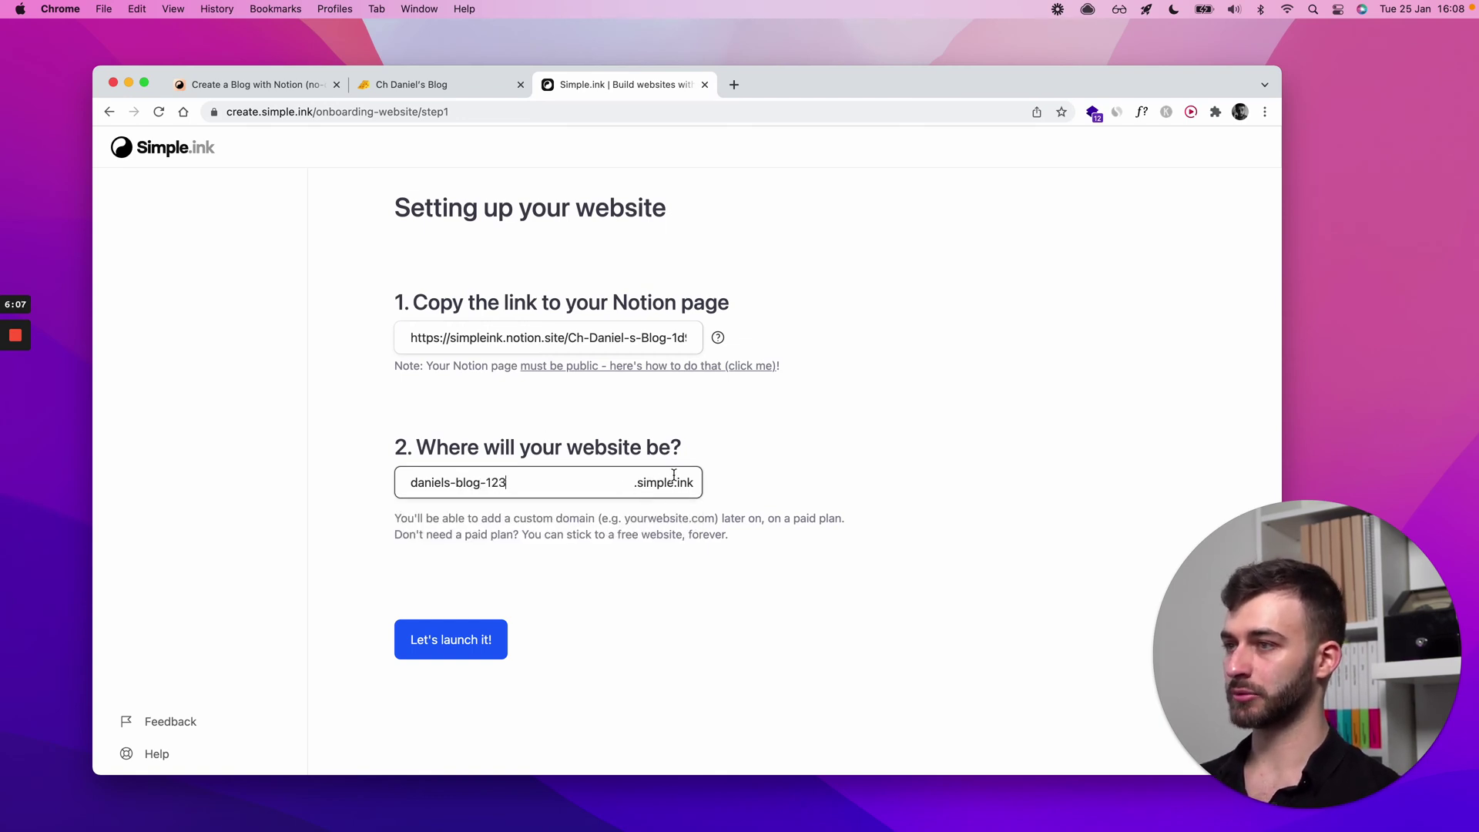
{"action": "left_click", "coordinate": [507, 552]}
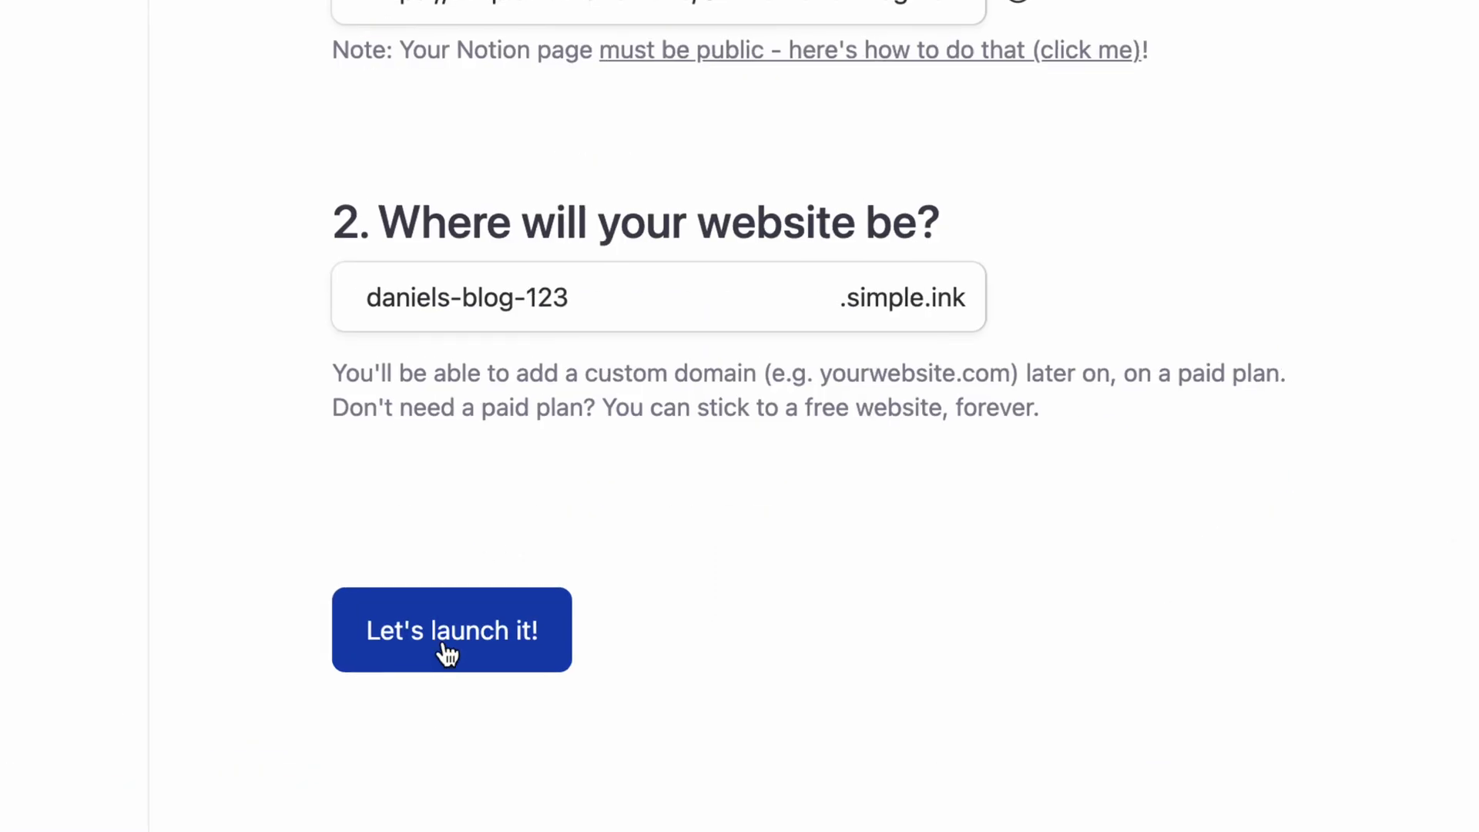
Launch the website and open the live daniels-blog-123.simple.ink site in a new tab.
{"action": "left_click", "coordinate": [480, 638]}
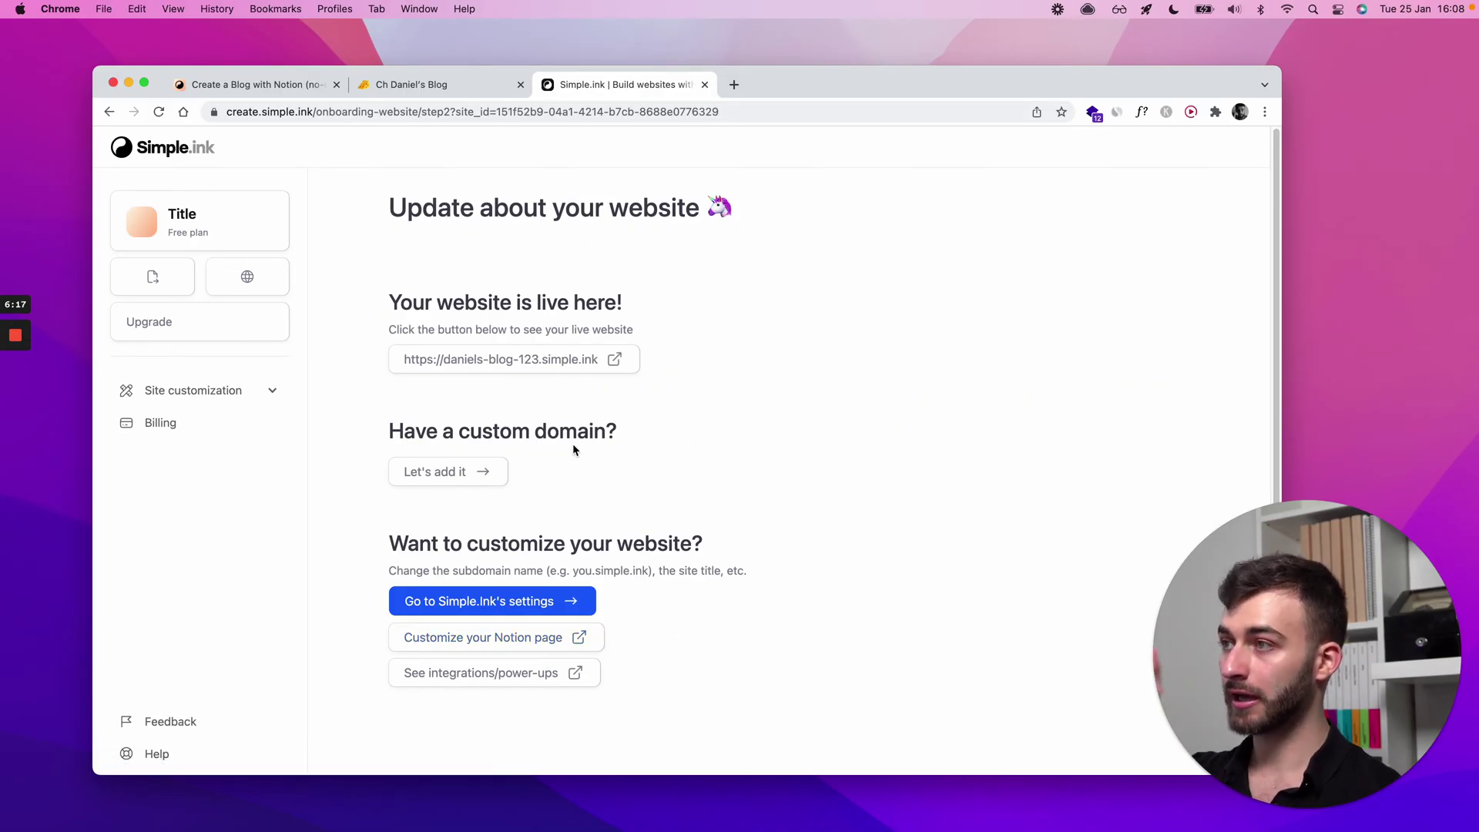
{"action": "left_click", "coordinate": [562, 364]}
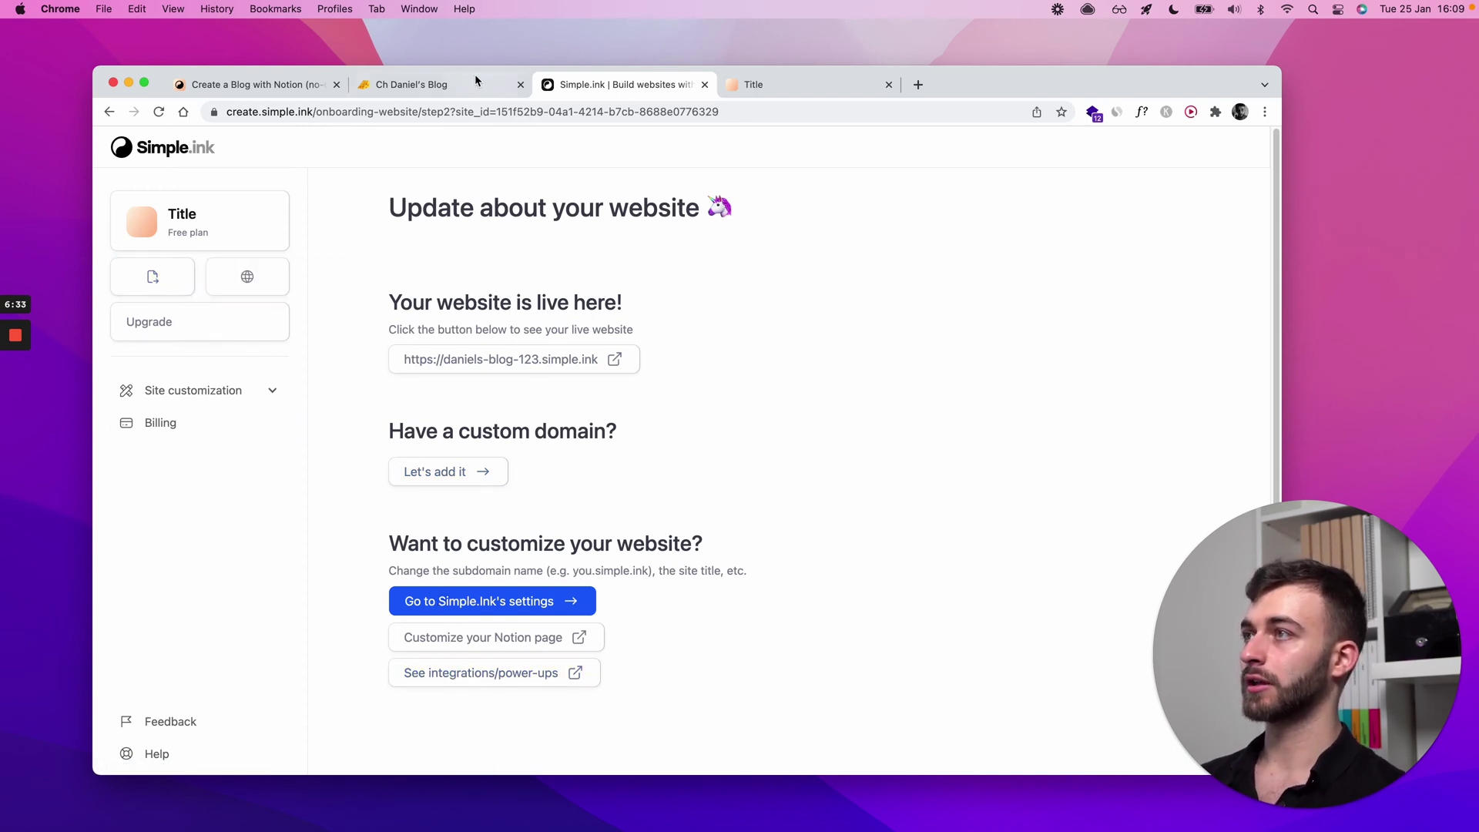
Compare the live blog site with its Notion source page, reloading the live site.
{"action": "left_click_drag", "start_coordinate": [473, 89], "coordinate": [624, 87]}
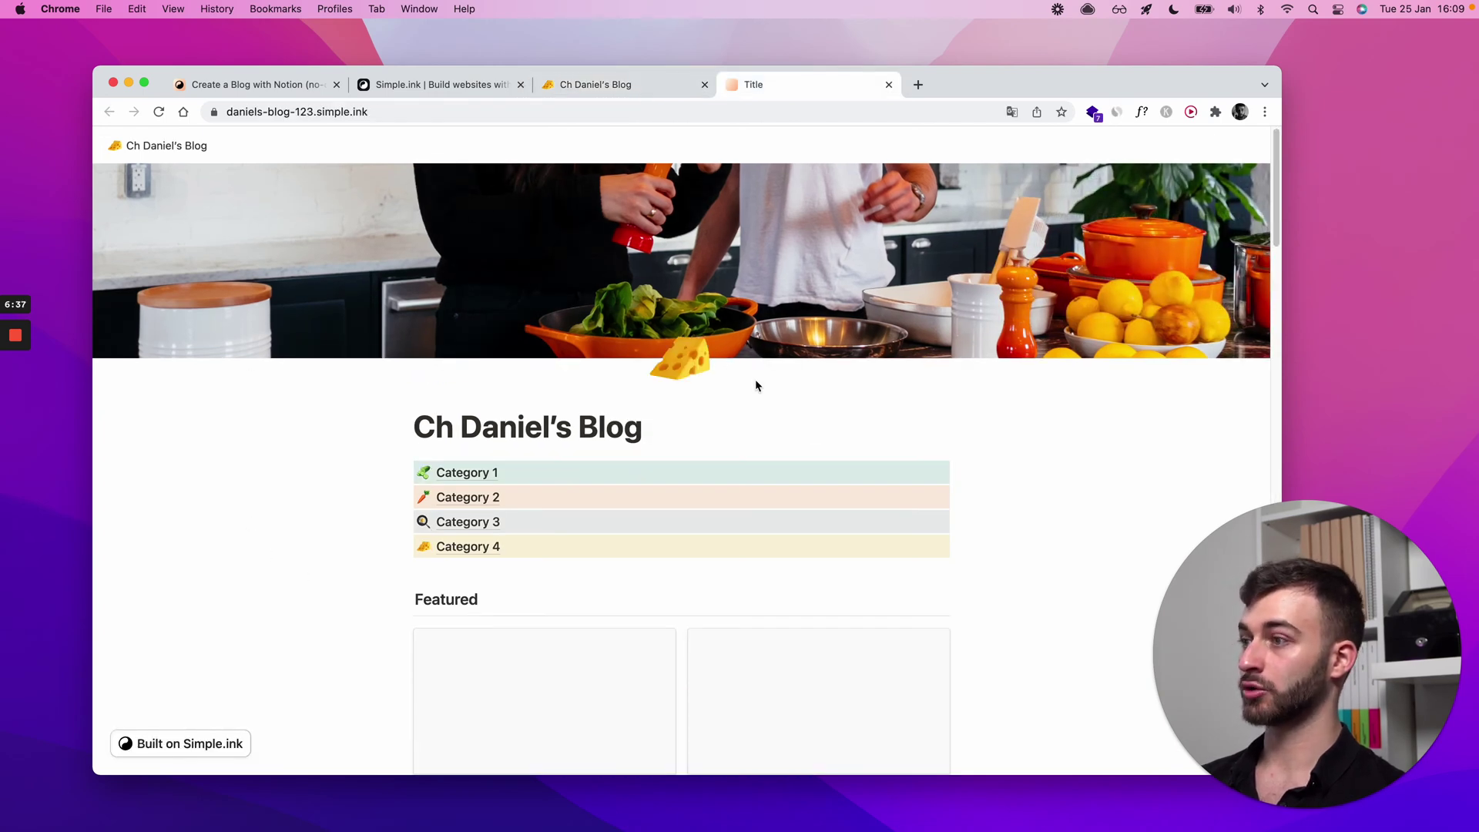
{"action": "scroll", "coordinate": [755, 385], "scroll_direction": "down", "scroll_amount": 4}
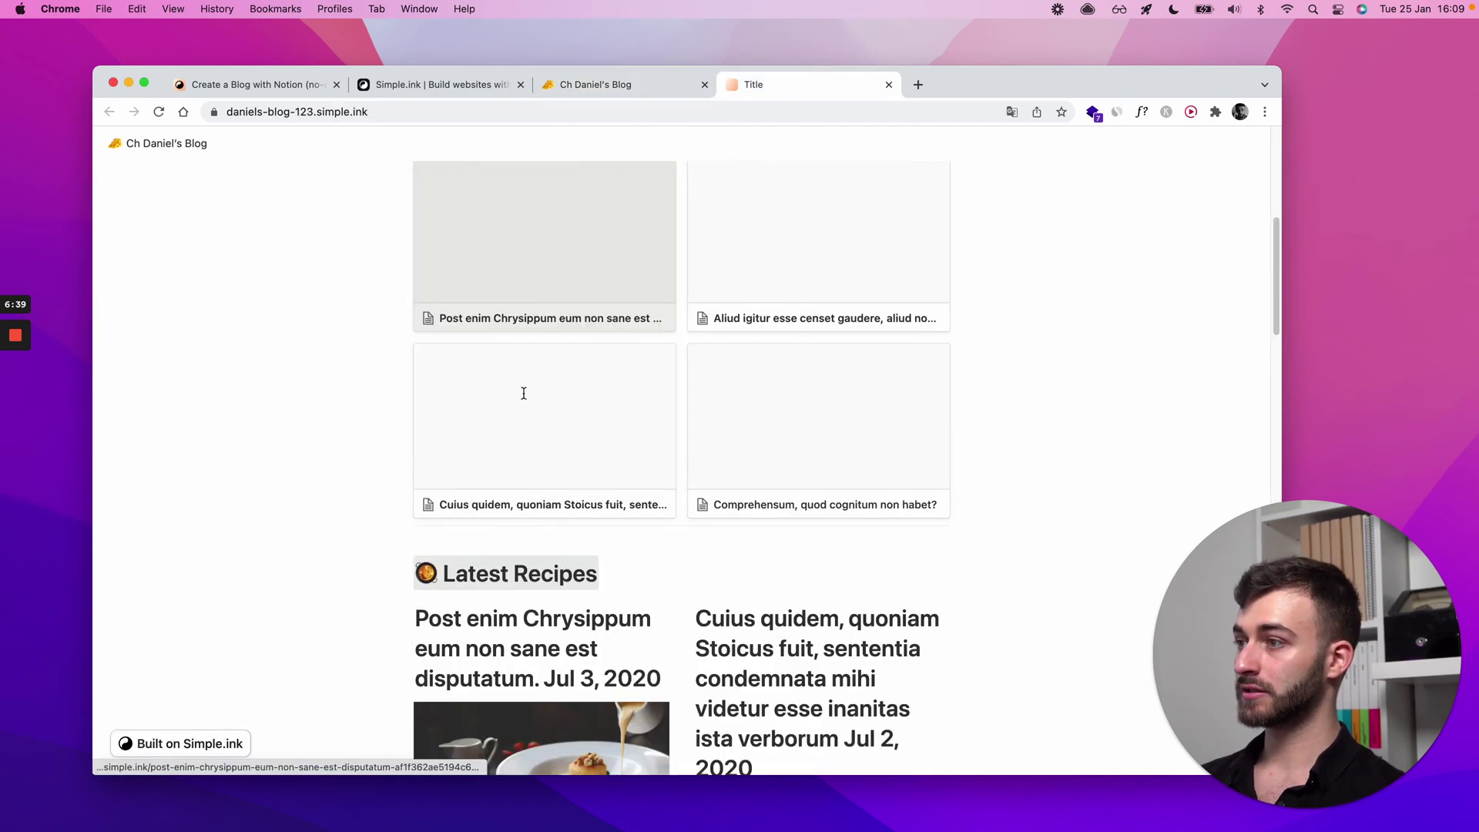
{"action": "key", "text": "super+alt+Left"}
{"action": "scroll", "coordinate": [524, 393], "scroll_direction": "down", "scroll_amount": 5}
{"action": "key", "text": "super+alt+Right"}
{"action": "key", "text": "super+r"}
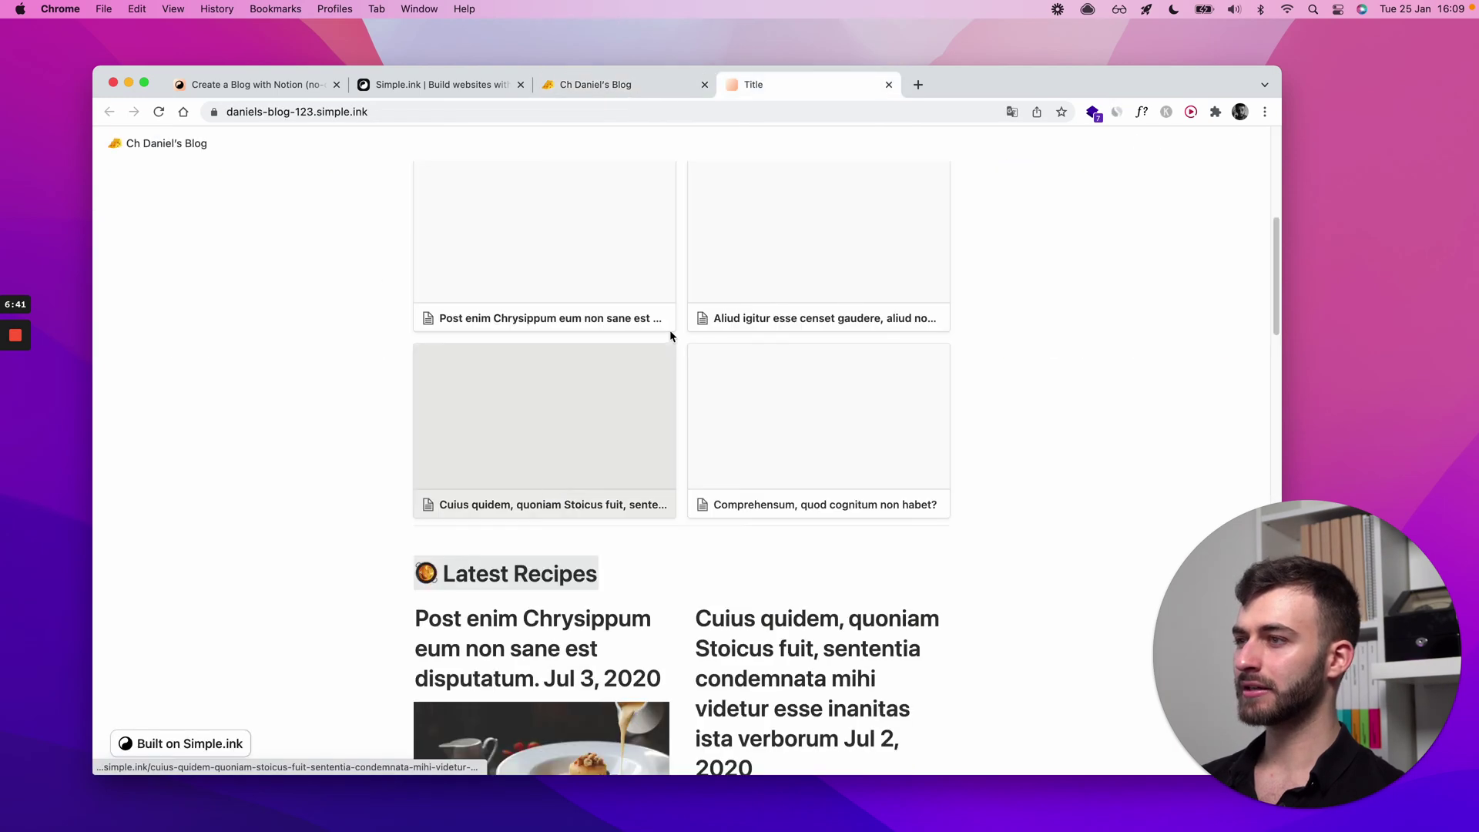
{"action": "scroll", "coordinate": [644, 542], "scroll_direction": "down", "scroll_amount": 2}
Preview the first Featured post in Notion, close it, and return to the live site.
{"action": "key", "text": "super+alt+Left"}
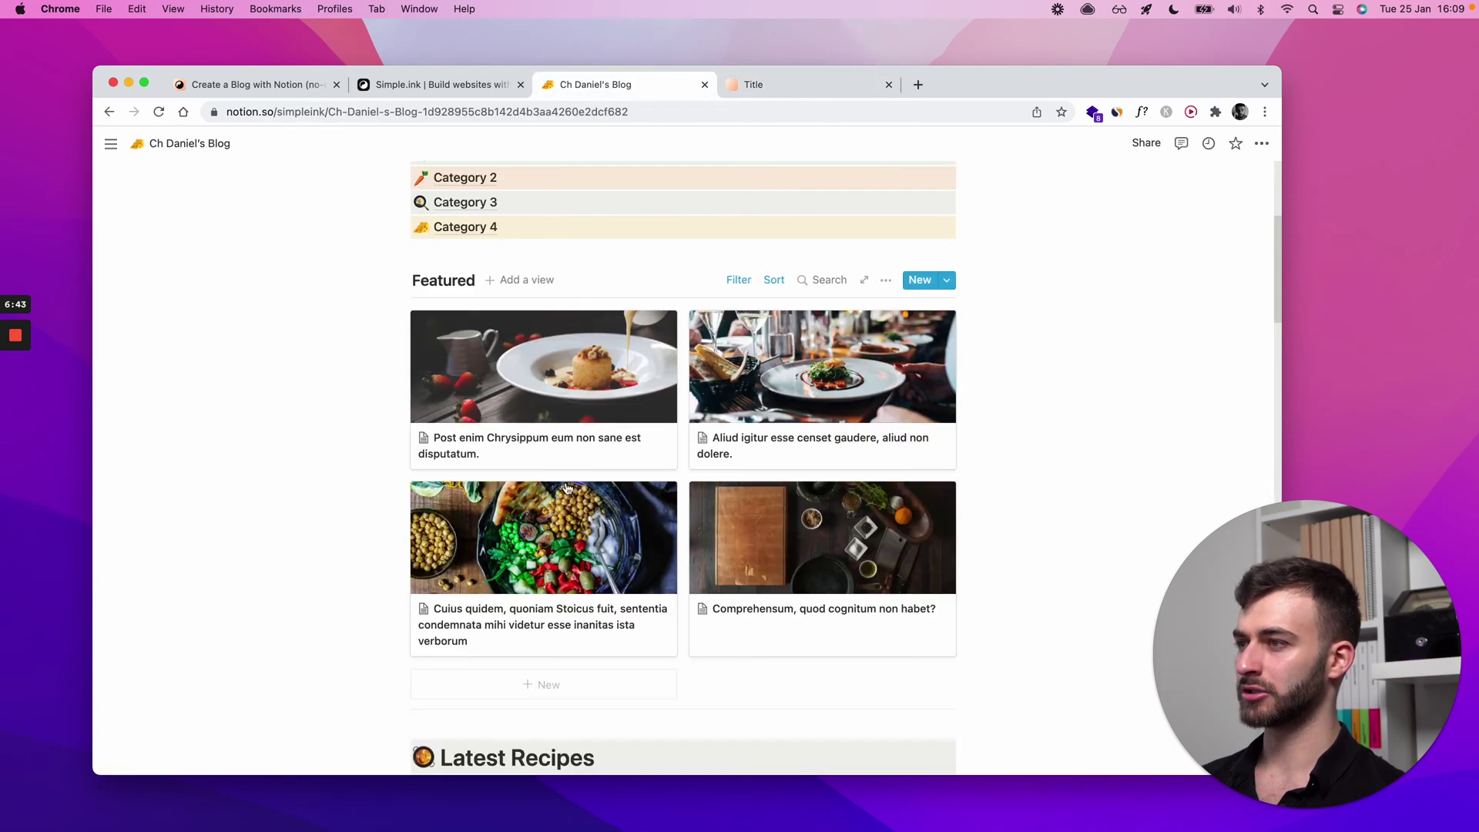
{"action": "left_click", "coordinate": [629, 402]}
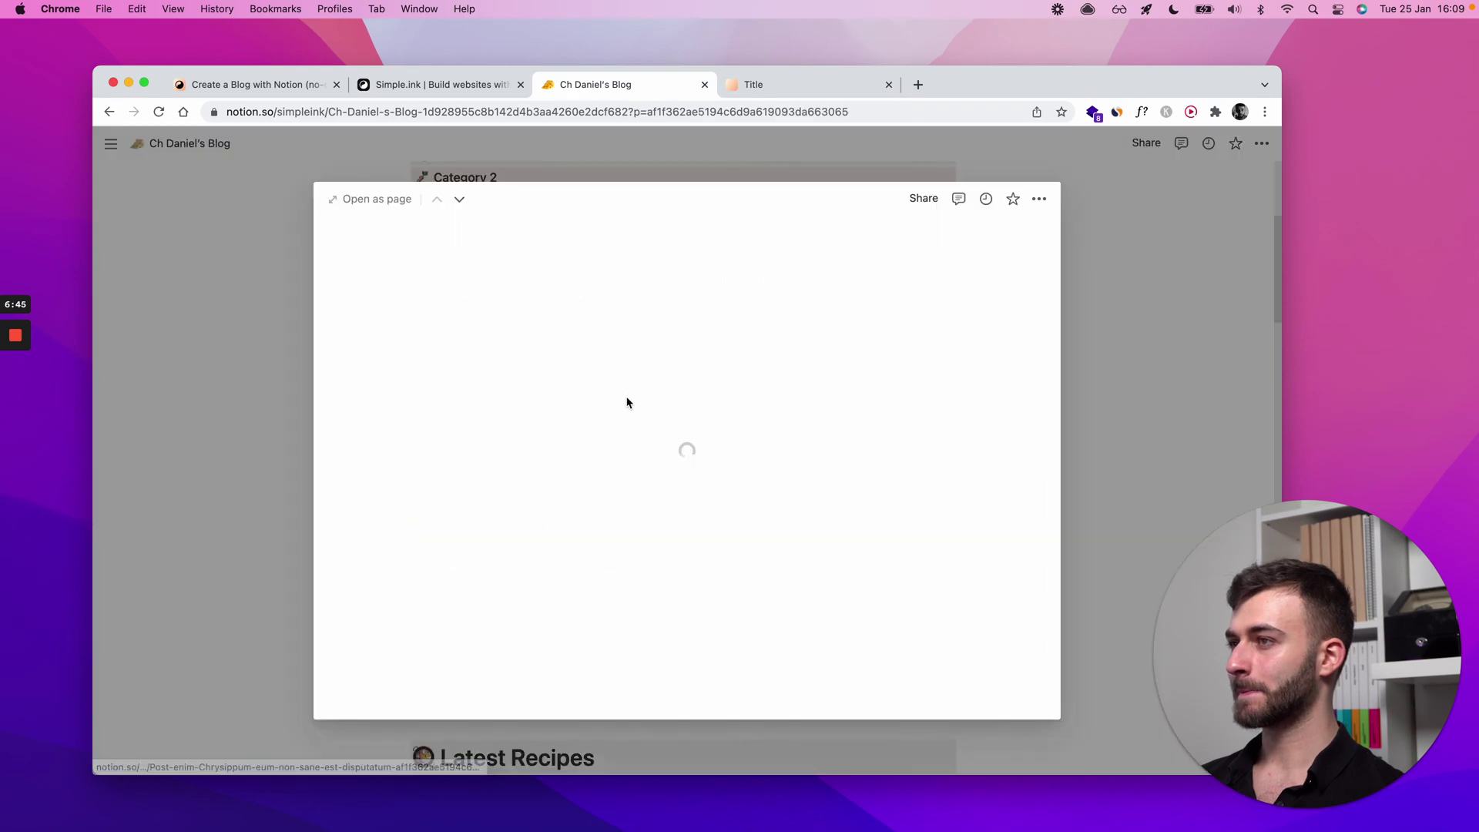
{"action": "scroll", "coordinate": [539, 424], "scroll_direction": "down", "scroll_amount": 5}
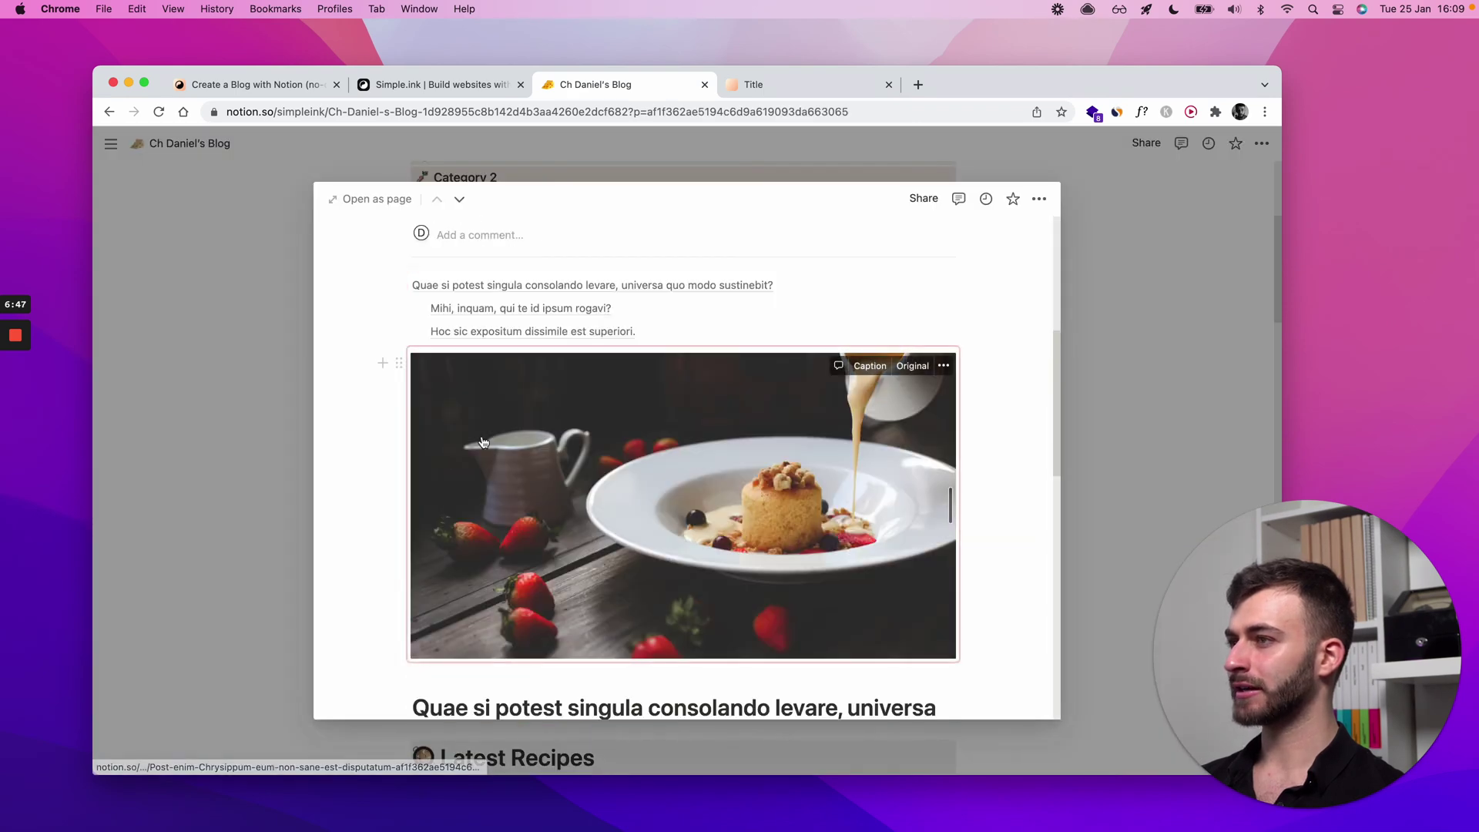
{"action": "left_click", "coordinate": [137, 344]}
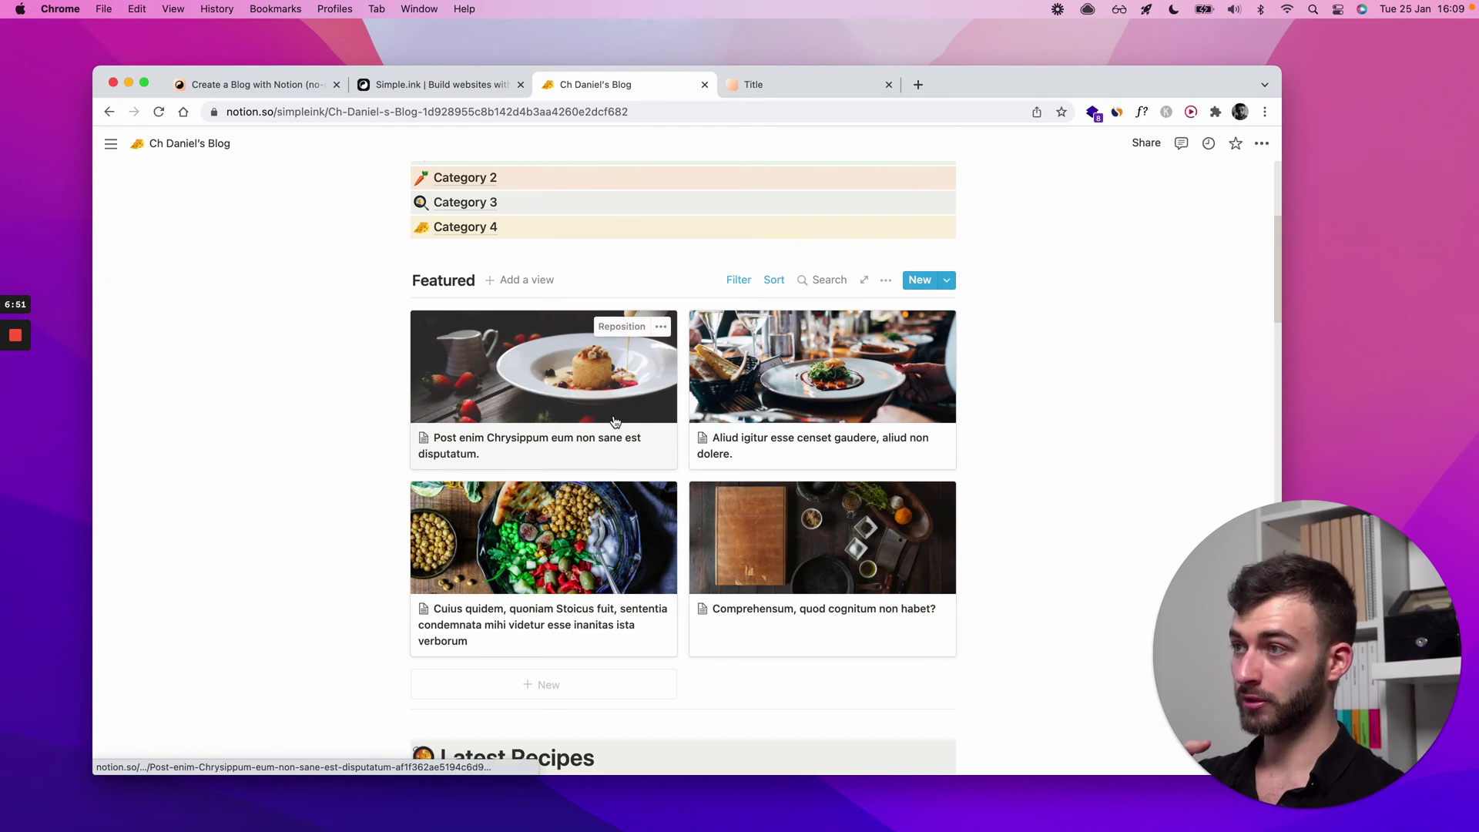
{"action": "left_click", "coordinate": [809, 86]}
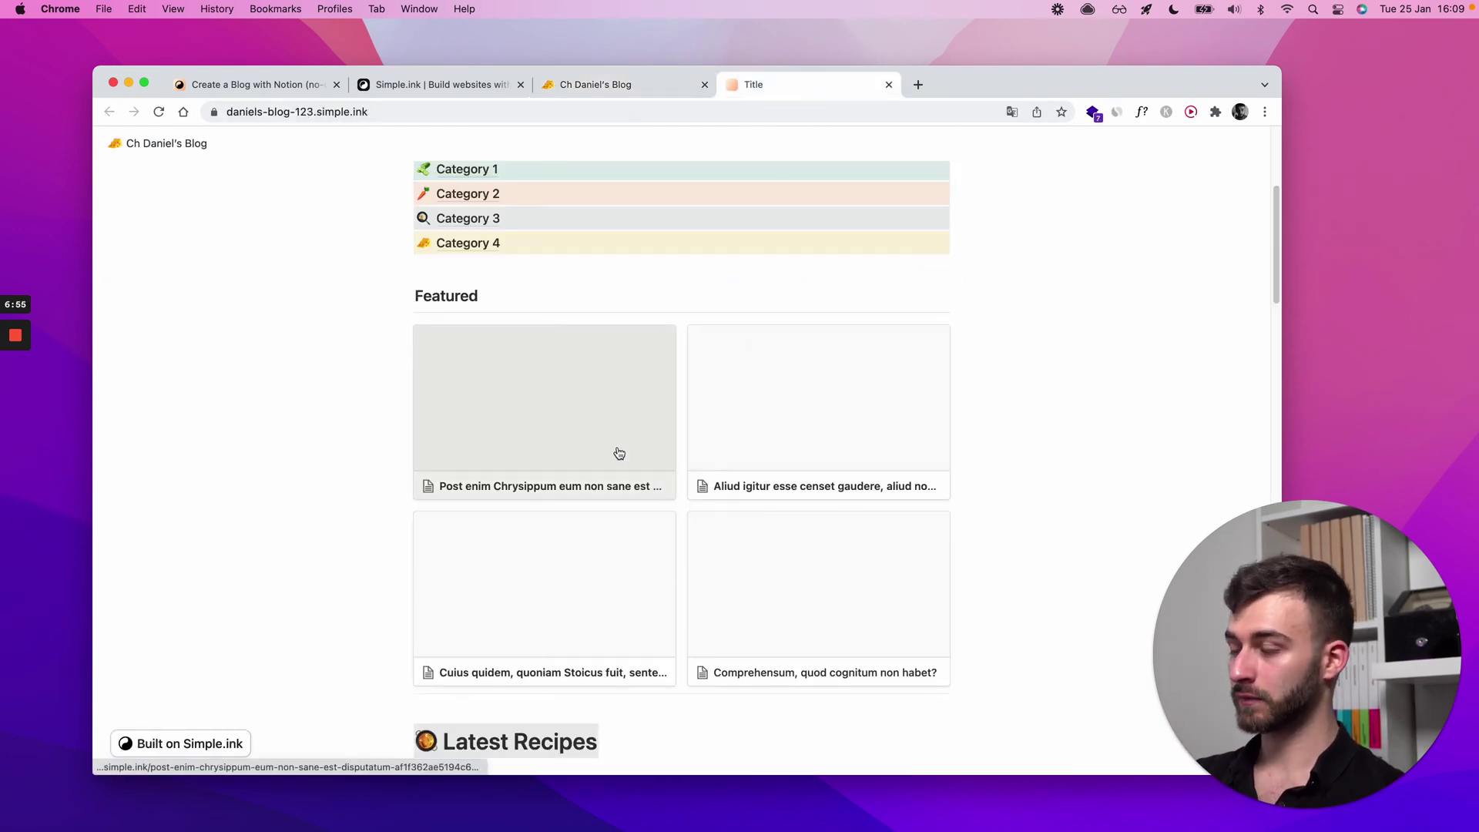
Scroll the live blog past Featured and Latest Recipes down to the About, Contact and Archive links.
{"action": "scroll", "coordinate": [618, 453], "scroll_direction": "down", "scroll_amount": 5}
{"action": "scroll", "coordinate": [619, 453], "scroll_direction": "up", "scroll_amount": 5}
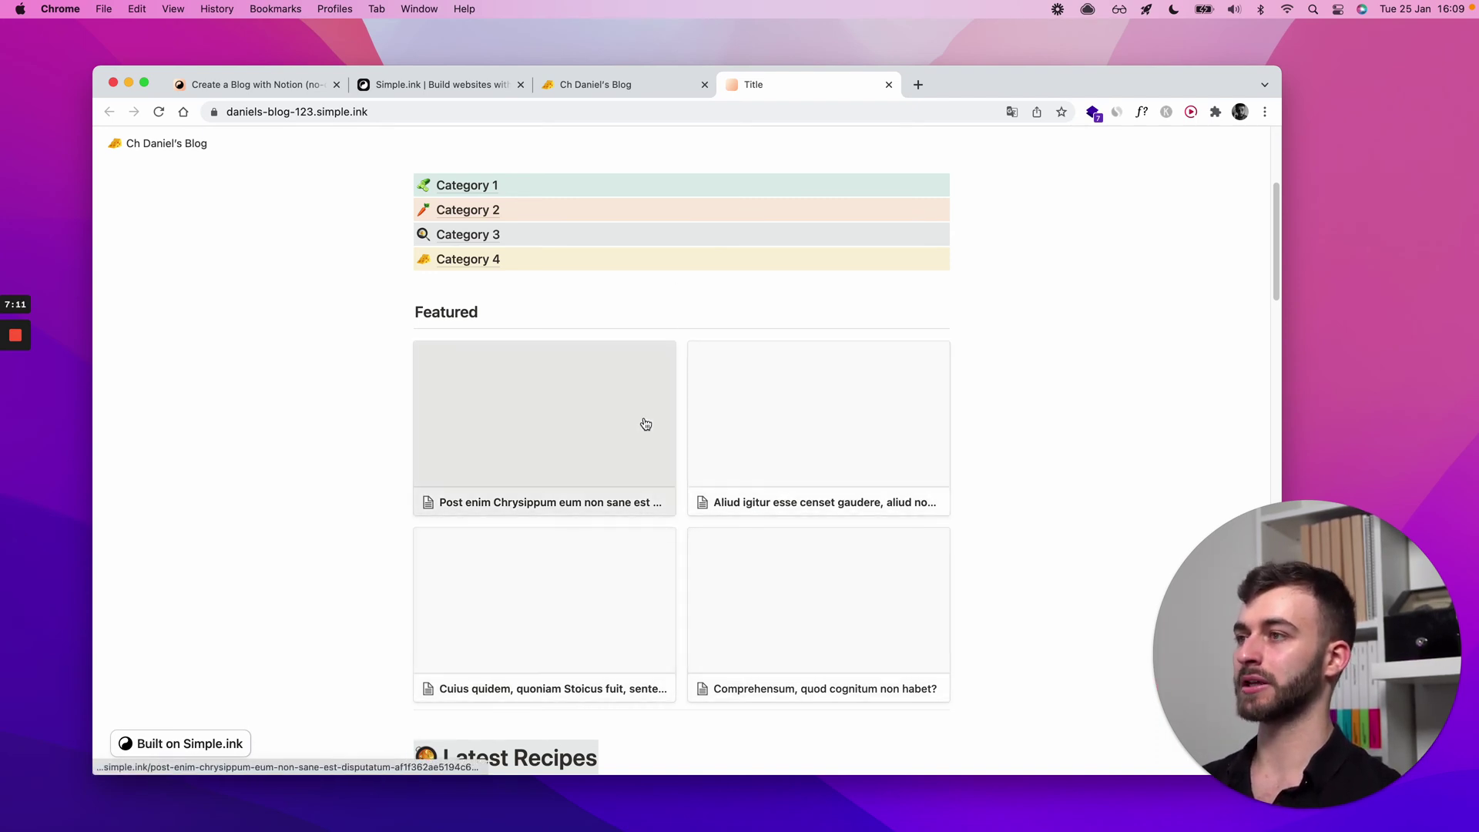
{"action": "scroll", "coordinate": [644, 423], "scroll_direction": "down", "scroll_amount": 6}
{"action": "scroll", "coordinate": [539, 516], "scroll_direction": "down", "scroll_amount": 12}
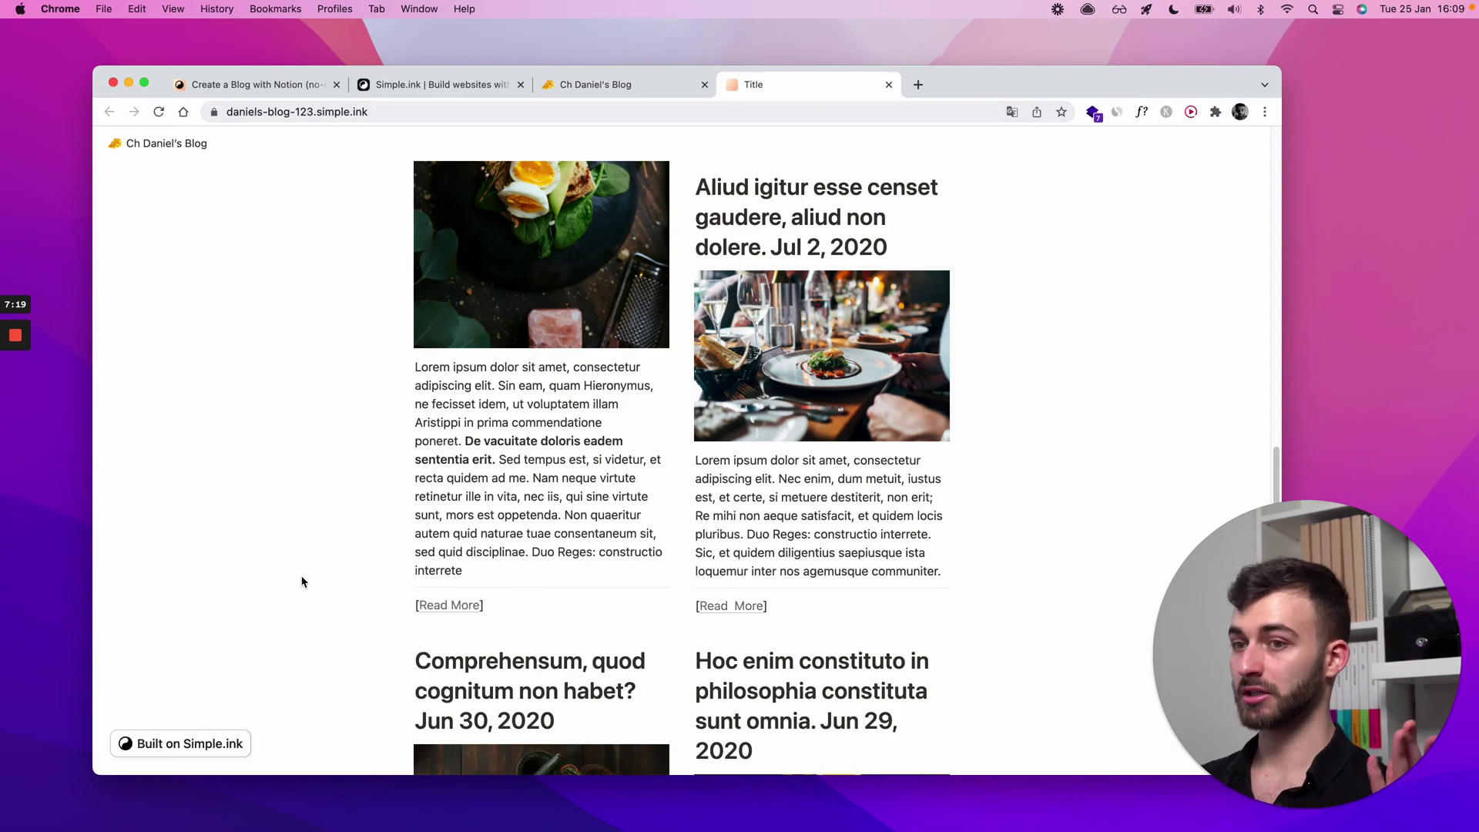
{"action": "scroll", "coordinate": [347, 675], "scroll_direction": "down", "scroll_amount": 15}
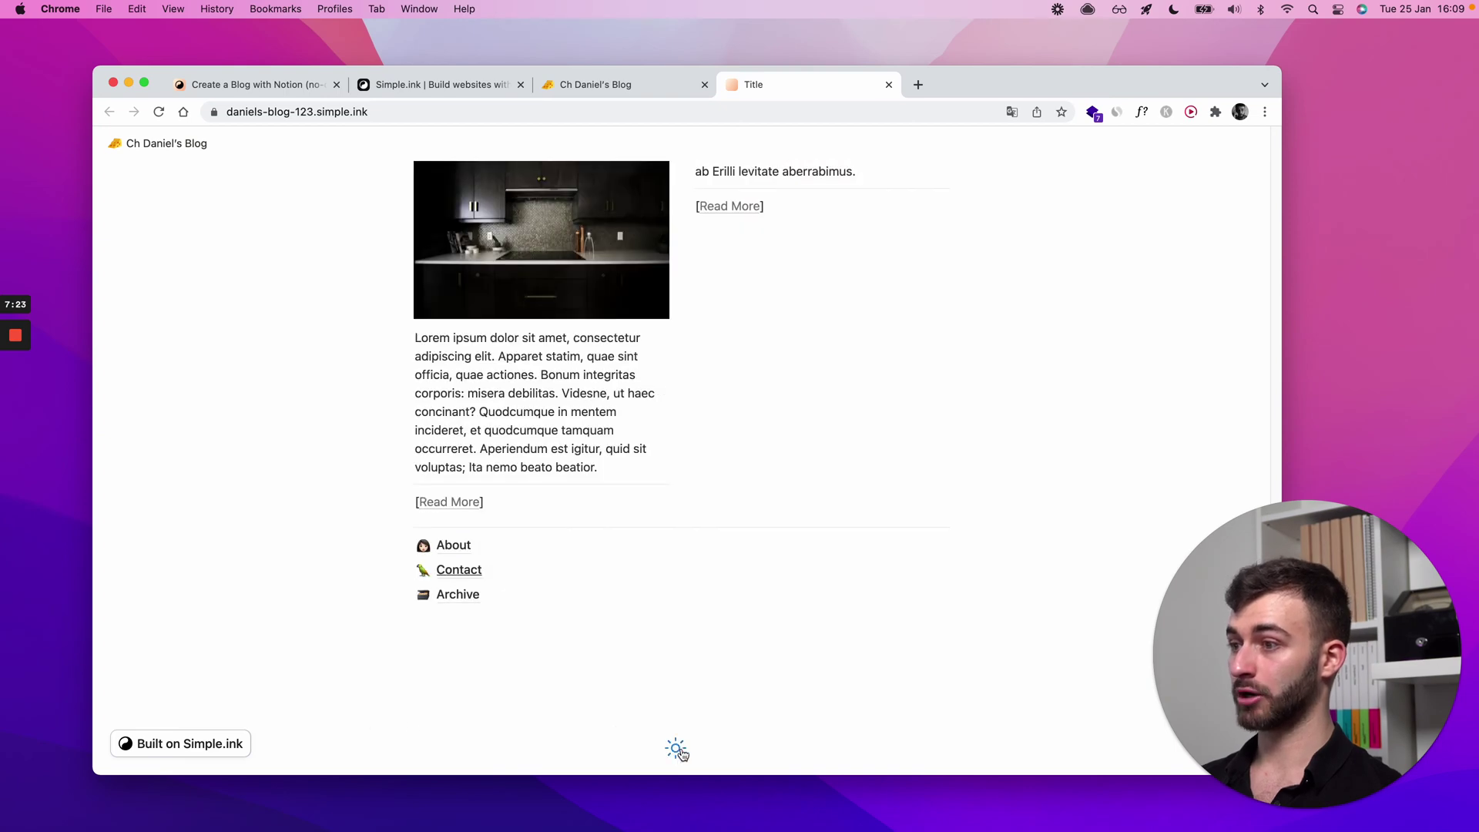
Switch the live site to dark theme and back to light.
{"action": "left_click", "coordinate": [676, 748]}
{"action": "left_click", "coordinate": [676, 748]}
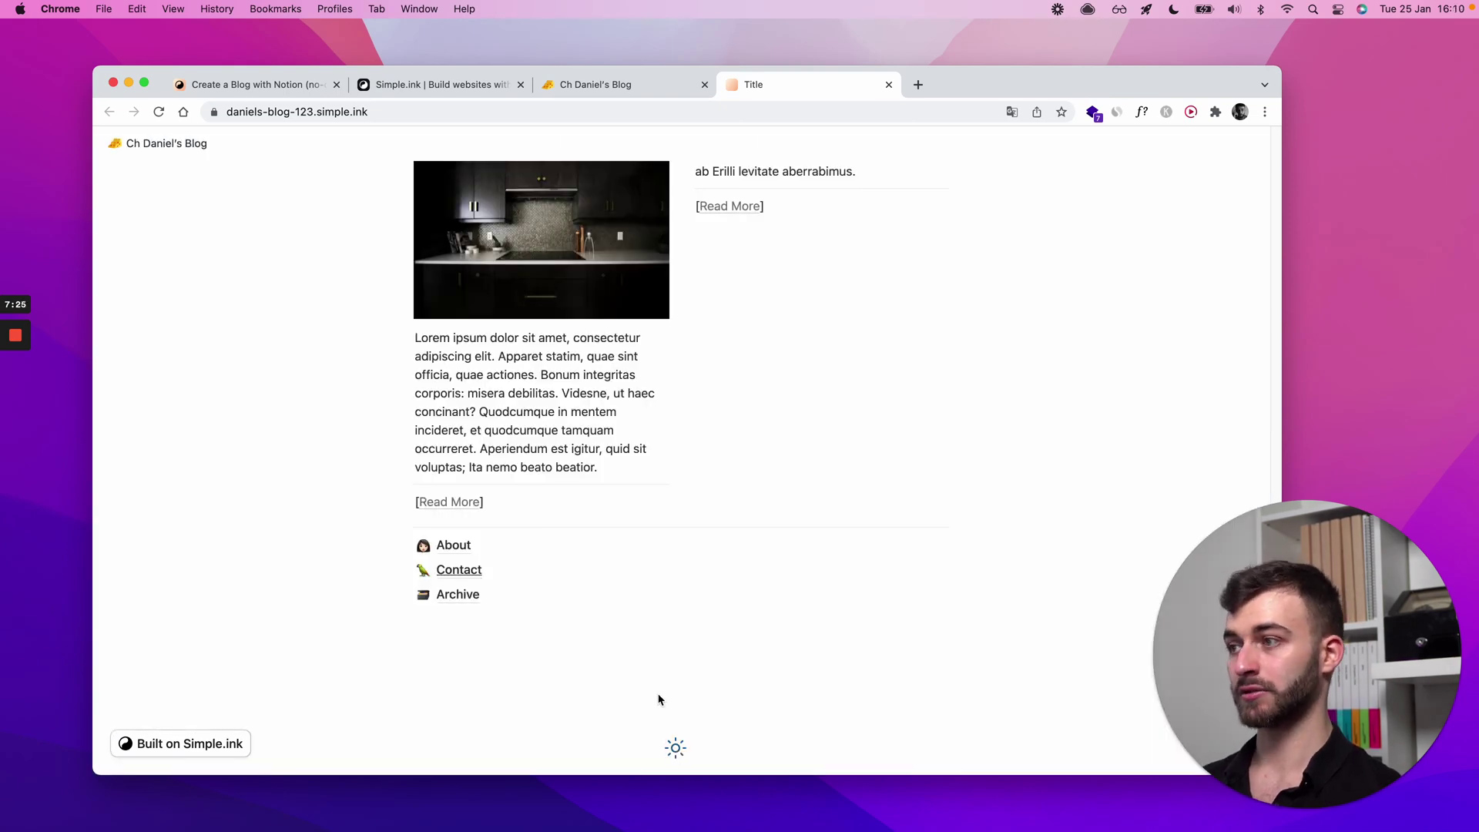
{"action": "scroll", "coordinate": [655, 741], "scroll_direction": "up", "scroll_amount": 15}
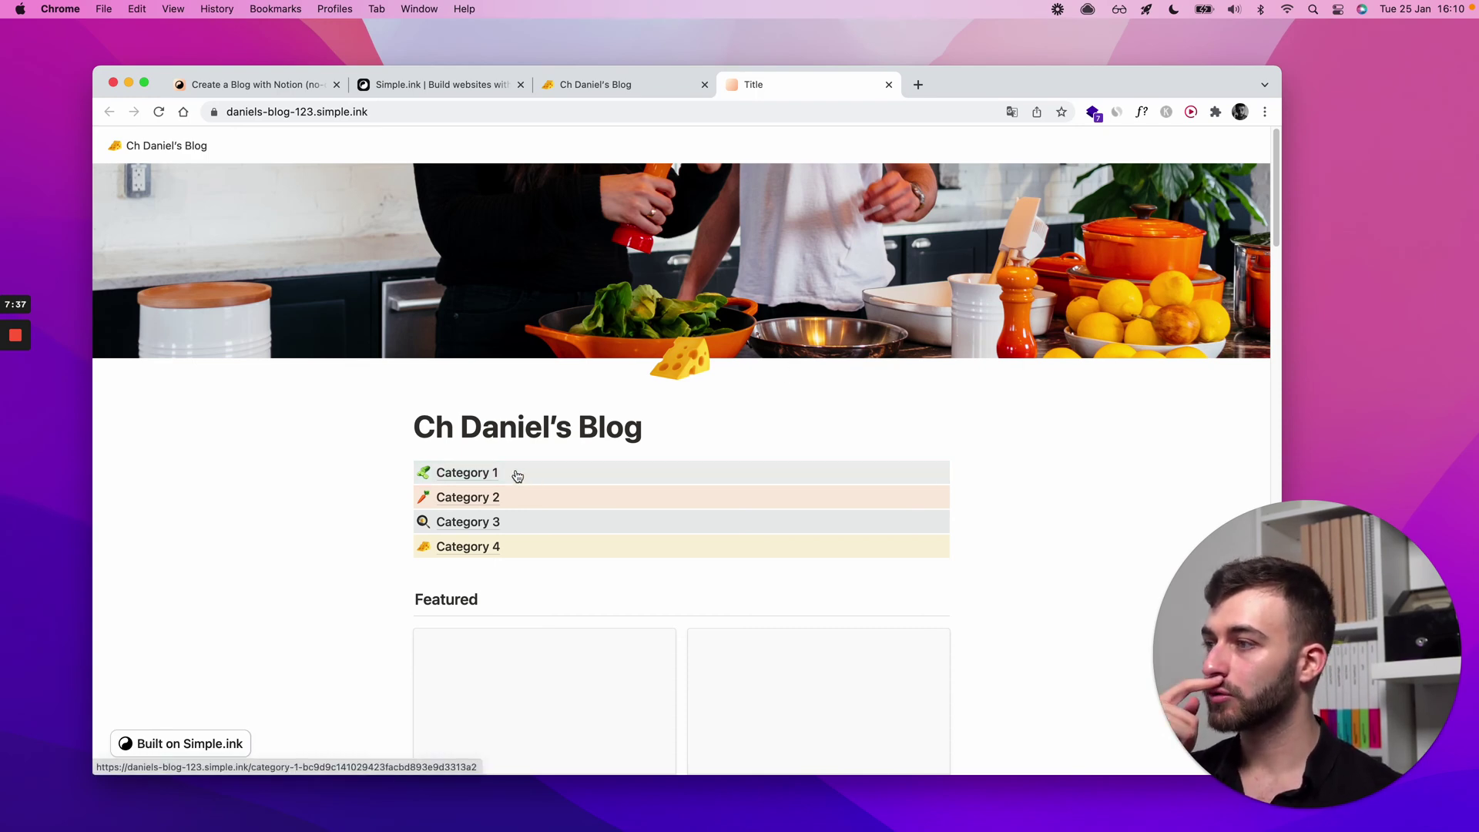
Open the Category 1 and Category 2 pages on the live site, returning home after each.
{"action": "left_click", "coordinate": [490, 468]}
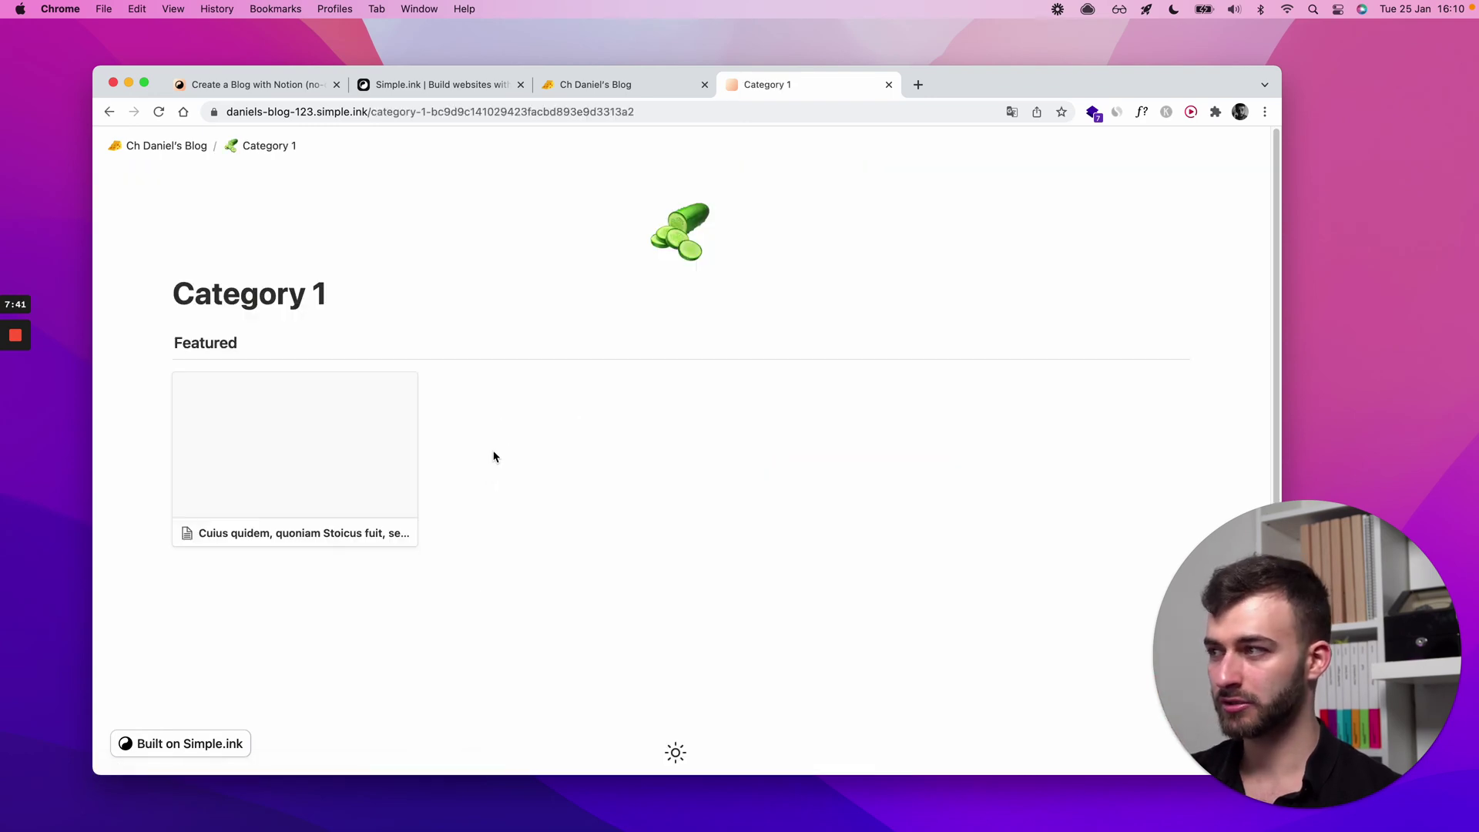
{"action": "key", "text": "super+bracketleft"}
{"action": "left_click", "coordinate": [490, 497]}
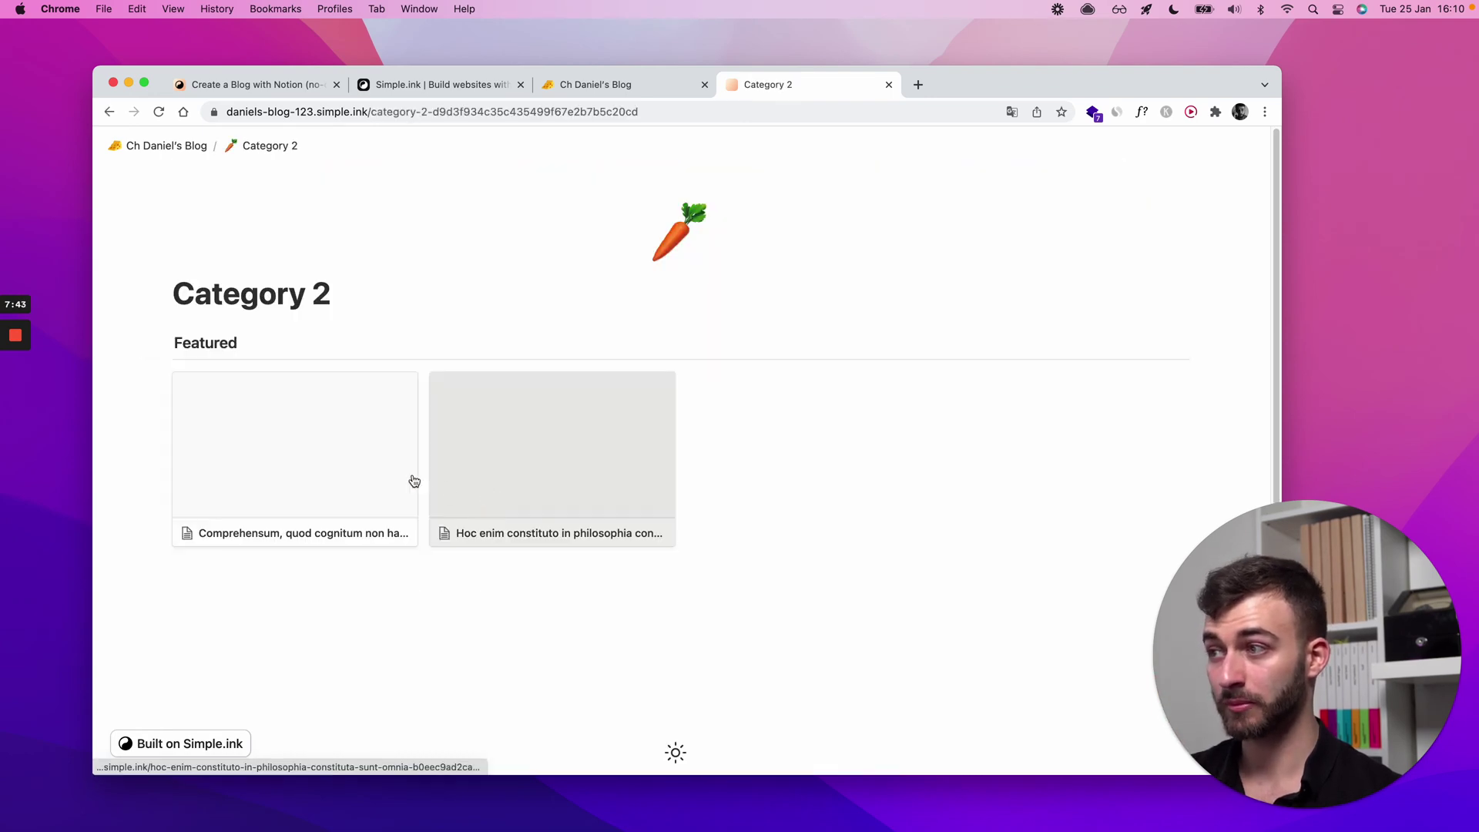
{"action": "key", "text": "super+bracketleft"}
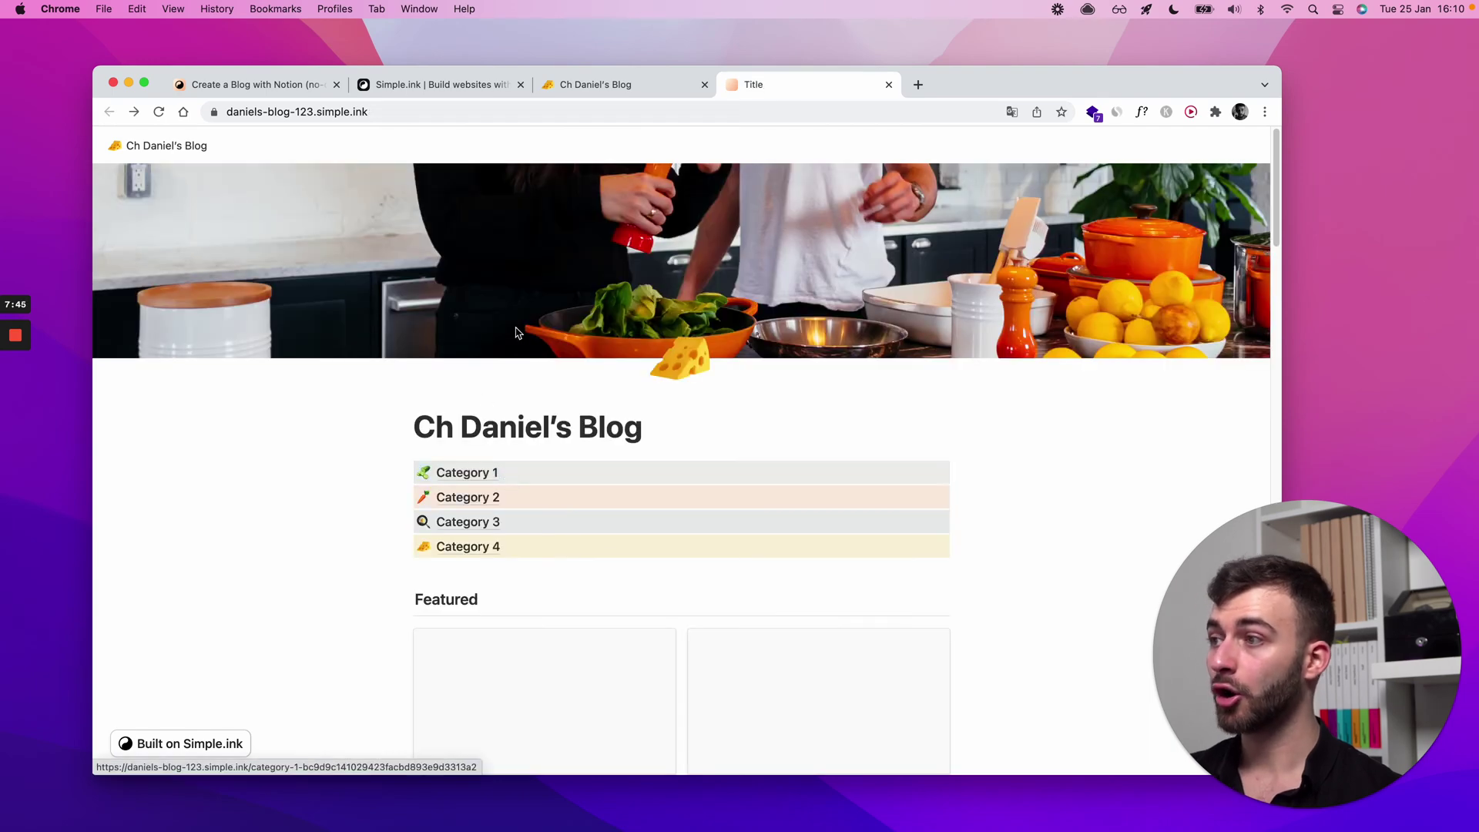
Open the Category 1 page in the Notion blog, then go back to its home page.
{"action": "left_click", "coordinate": [610, 83]}
{"action": "scroll", "coordinate": [539, 385], "scroll_direction": "up", "scroll_amount": 4}
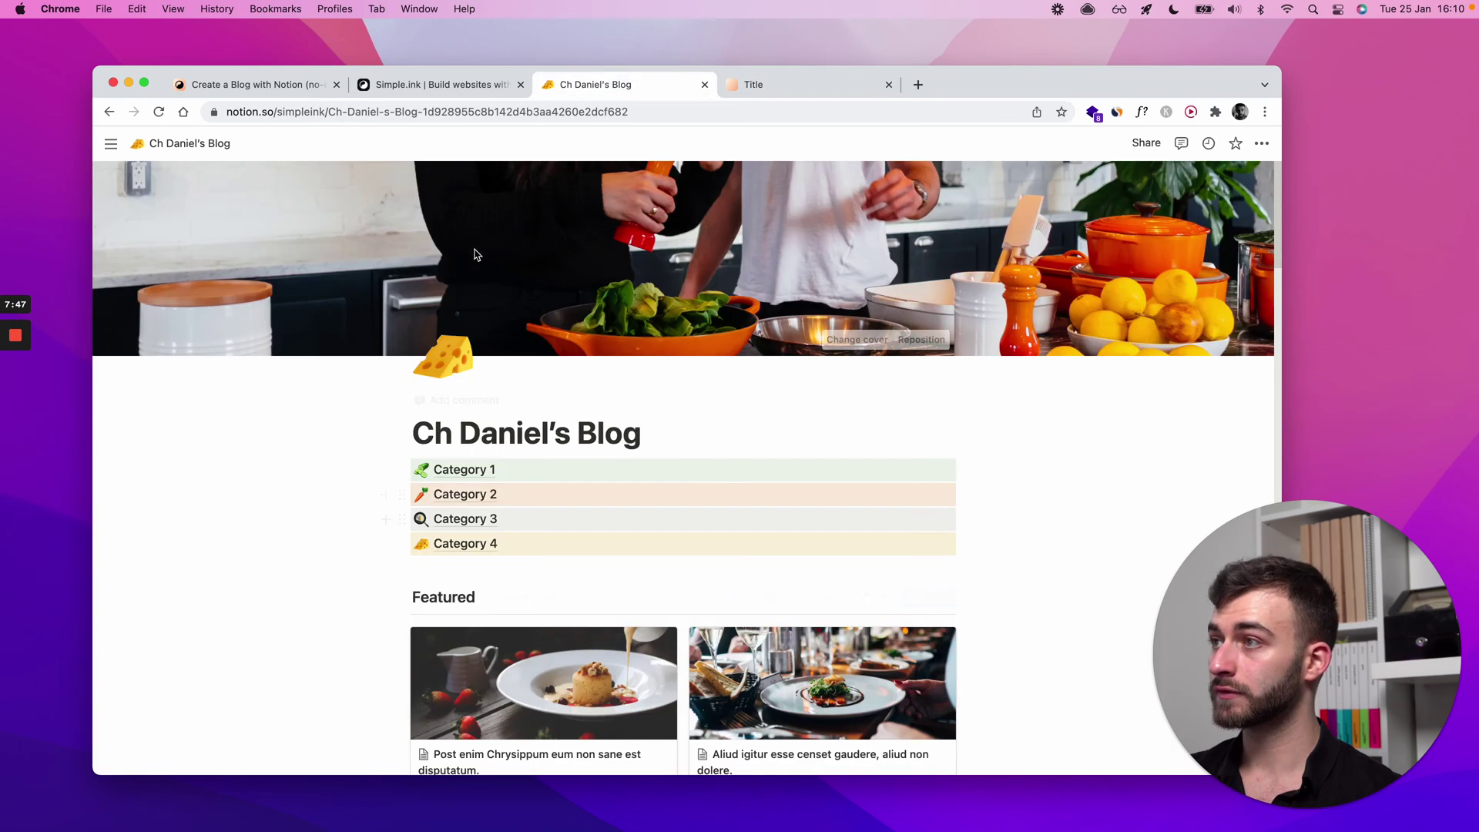
{"action": "left_click", "coordinate": [490, 466]}
{"action": "key", "text": "super+bracketleft"}
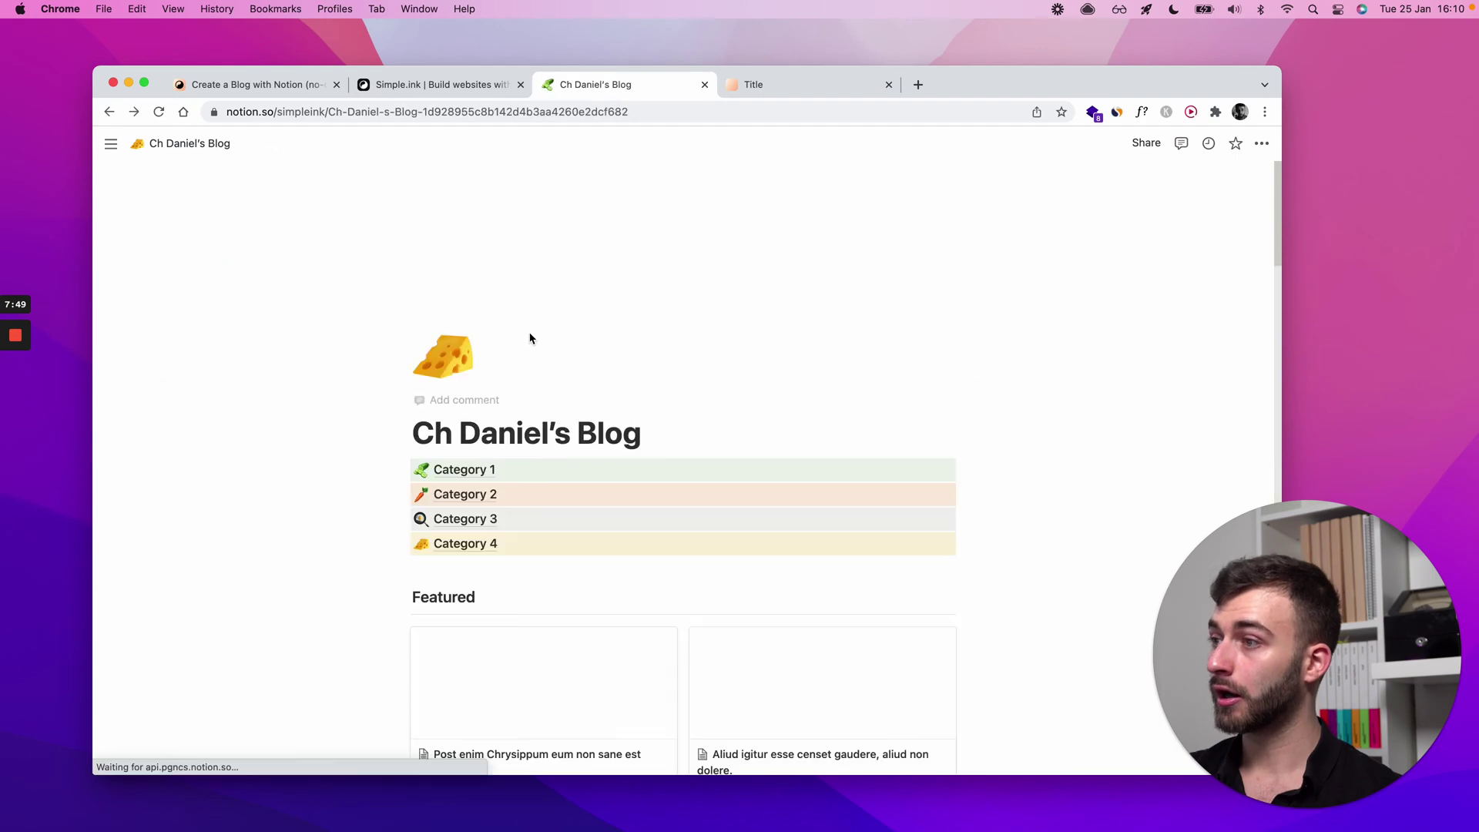
Open Category 1 on the live site and flip back and forward between it and home.
{"action": "left_click", "coordinate": [759, 87]}
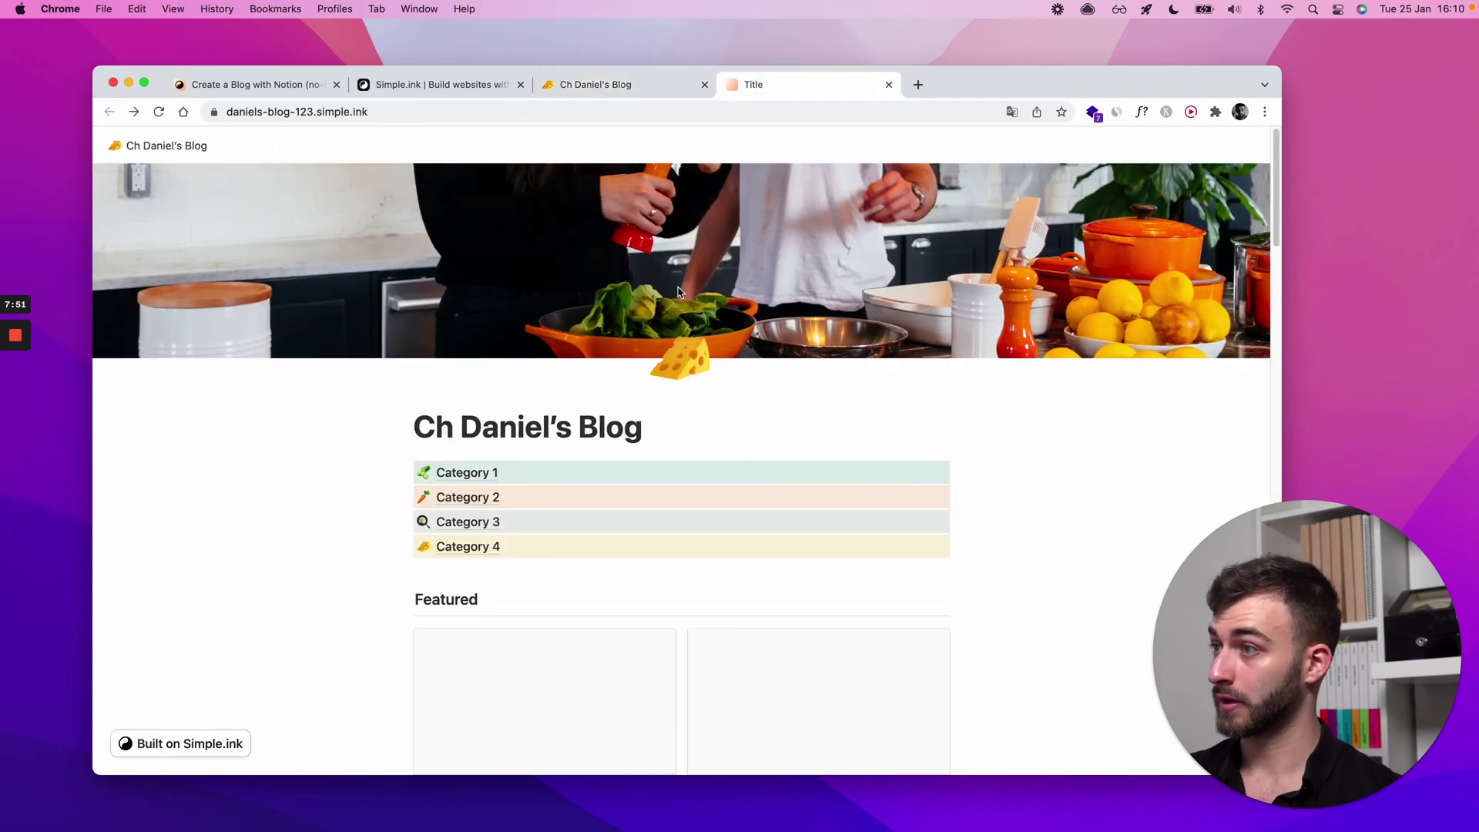
{"action": "left_click", "coordinate": [497, 475]}
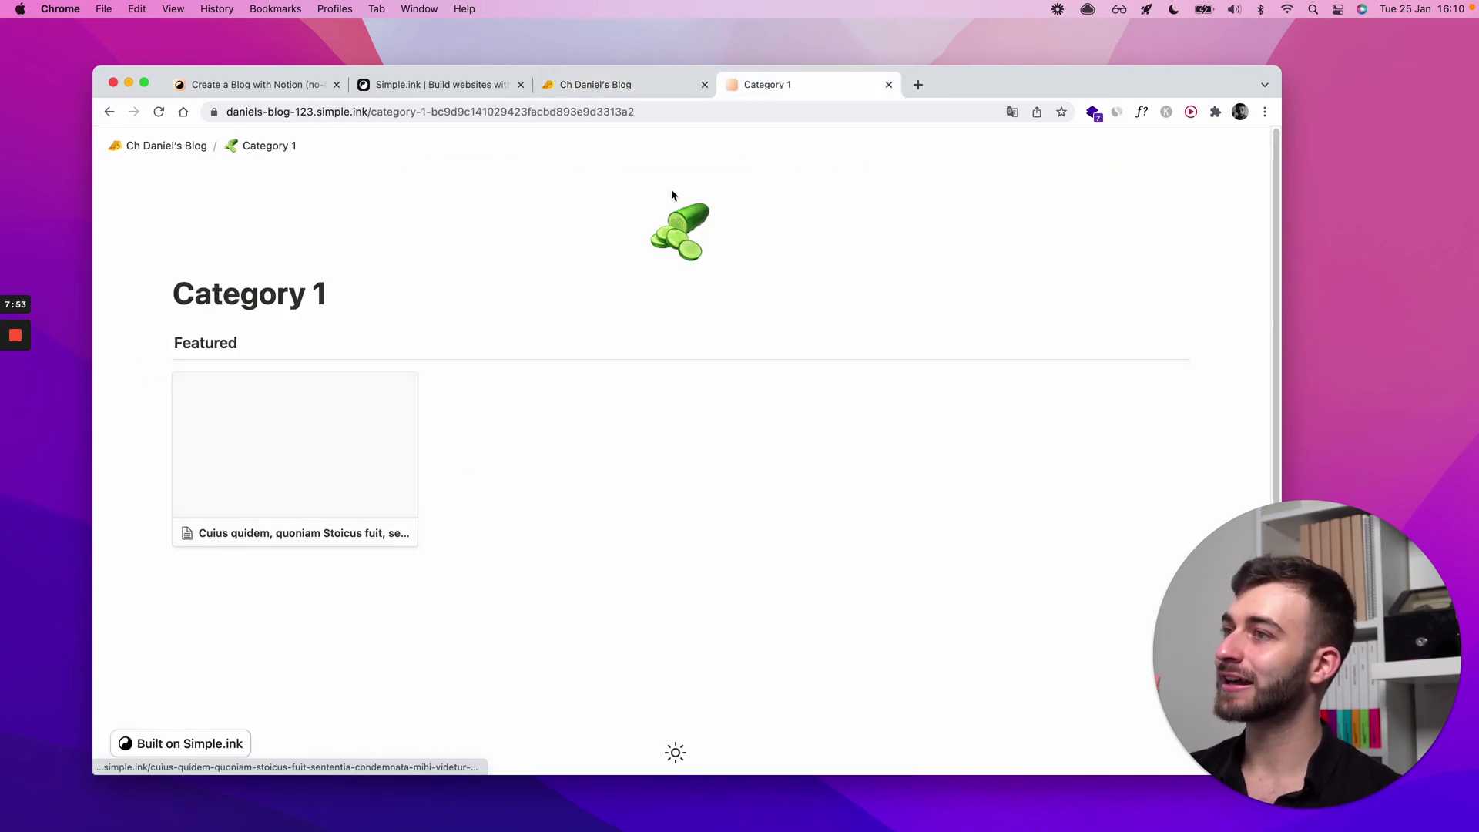
{"action": "key", "text": "super+bracketleft"}
{"action": "key", "text": "super+bracketright"}
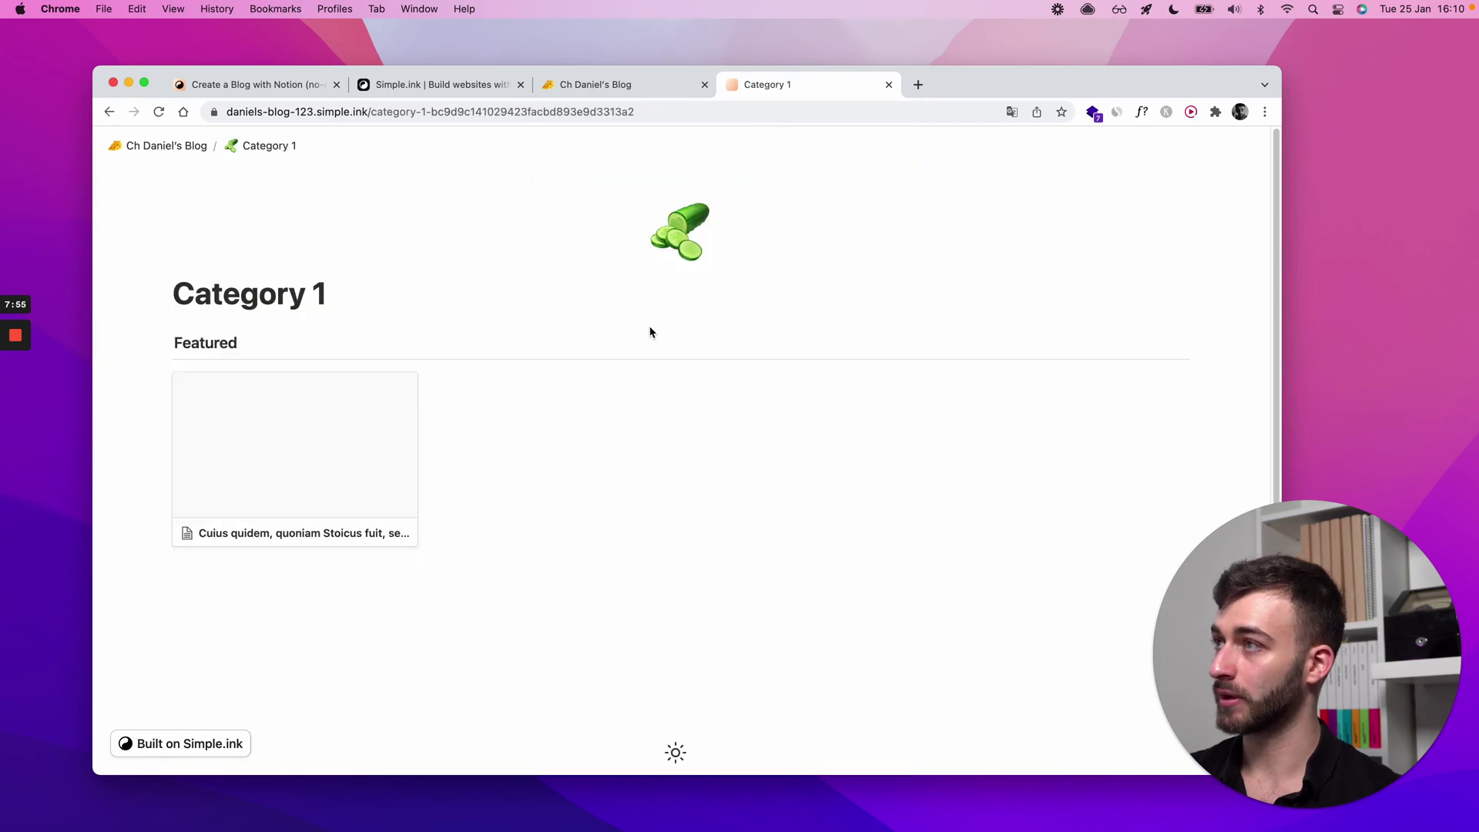
{"action": "key", "text": "super+bracketleft"}
{"action": "key", "text": "super+bracketright"}
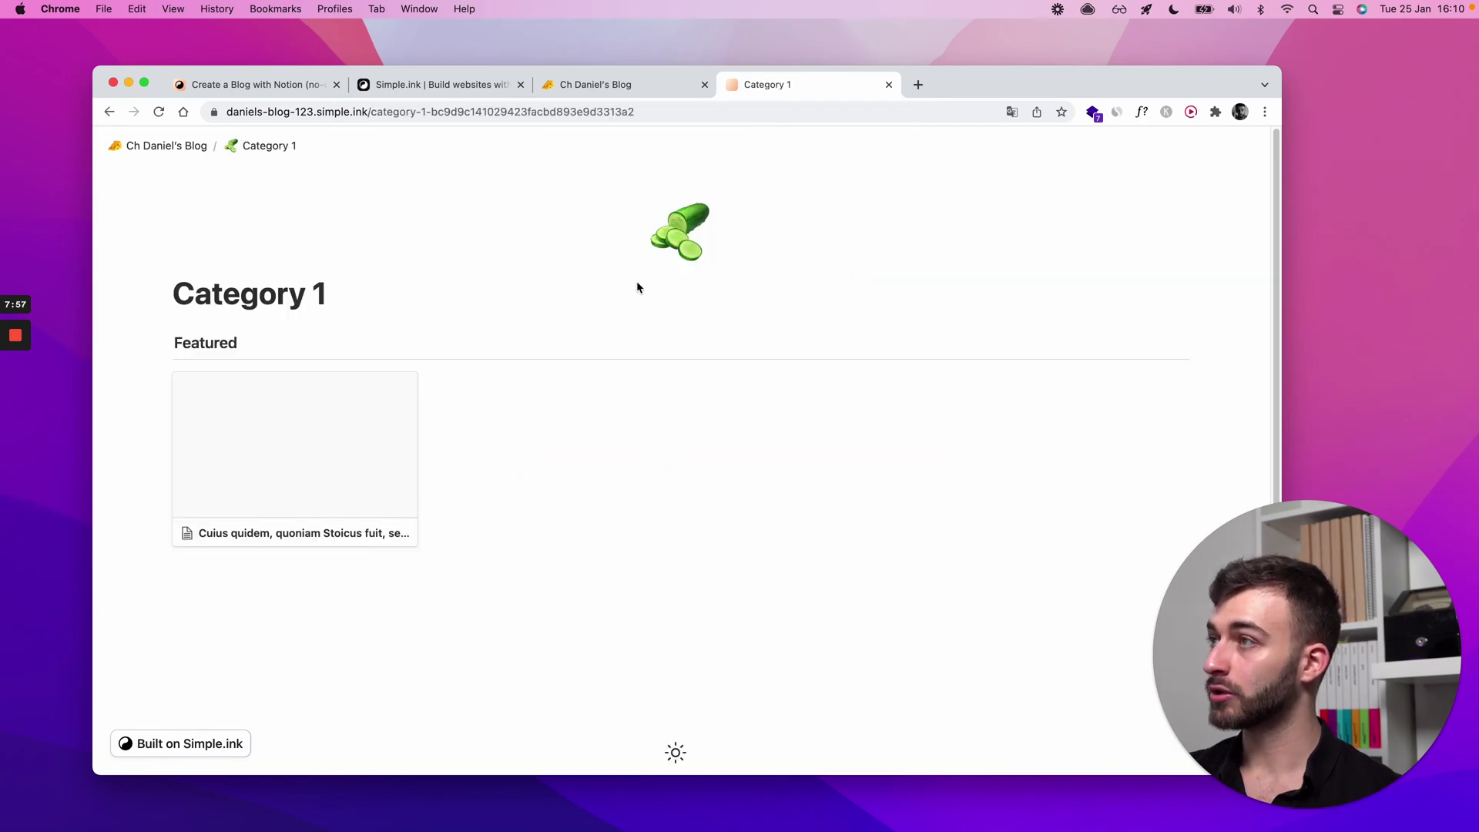
Check the Category 1 page address, then return to the blog home page via the breadcrumb.
{"action": "left_click_drag", "start_coordinate": [377, 113], "coordinate": [667, 112]}
{"action": "left_click", "coordinate": [628, 112]}
{"action": "left_click", "coordinate": [483, 217]}
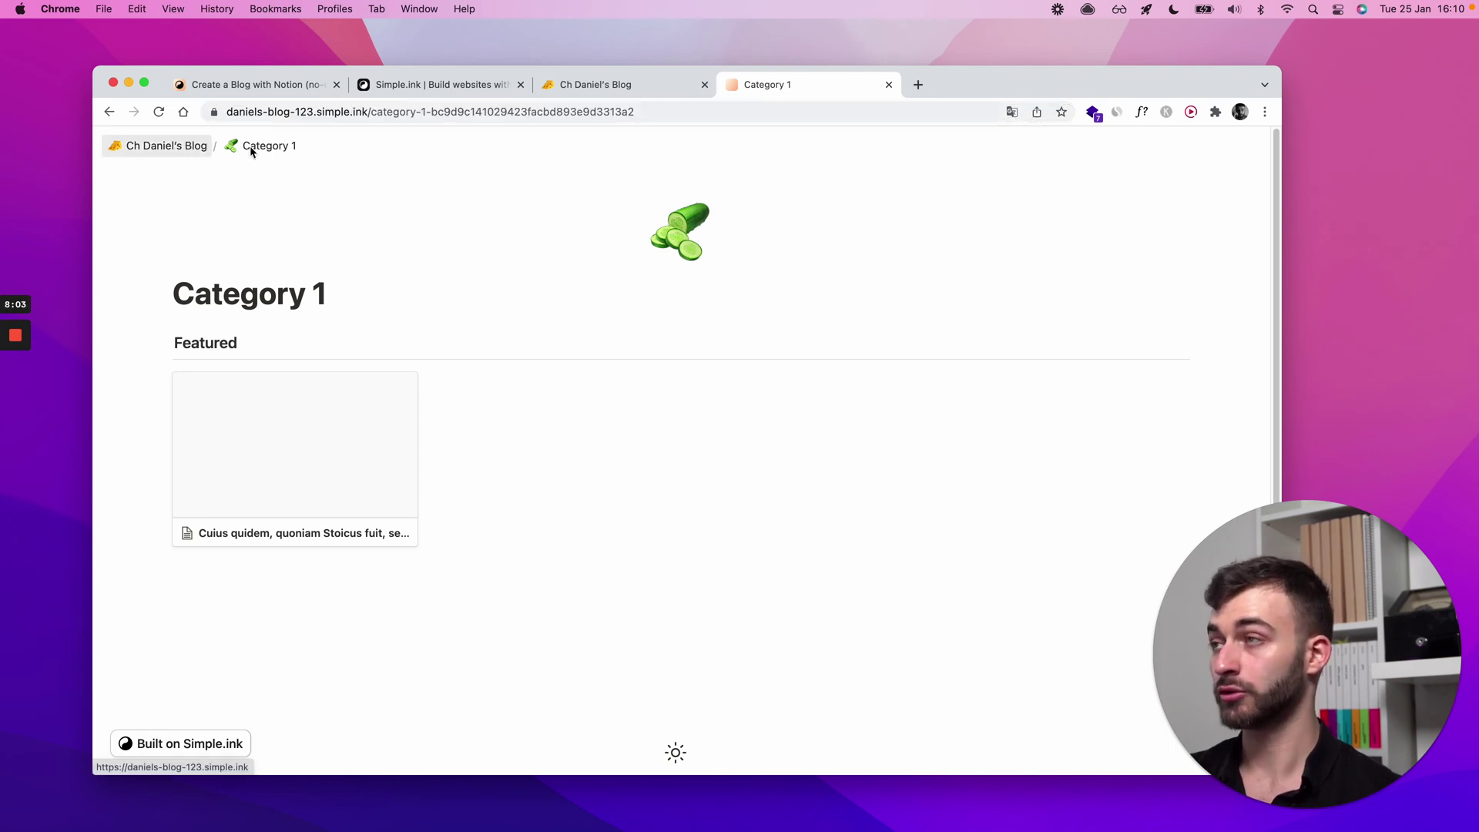
{"action": "left_click", "coordinate": [179, 149]}
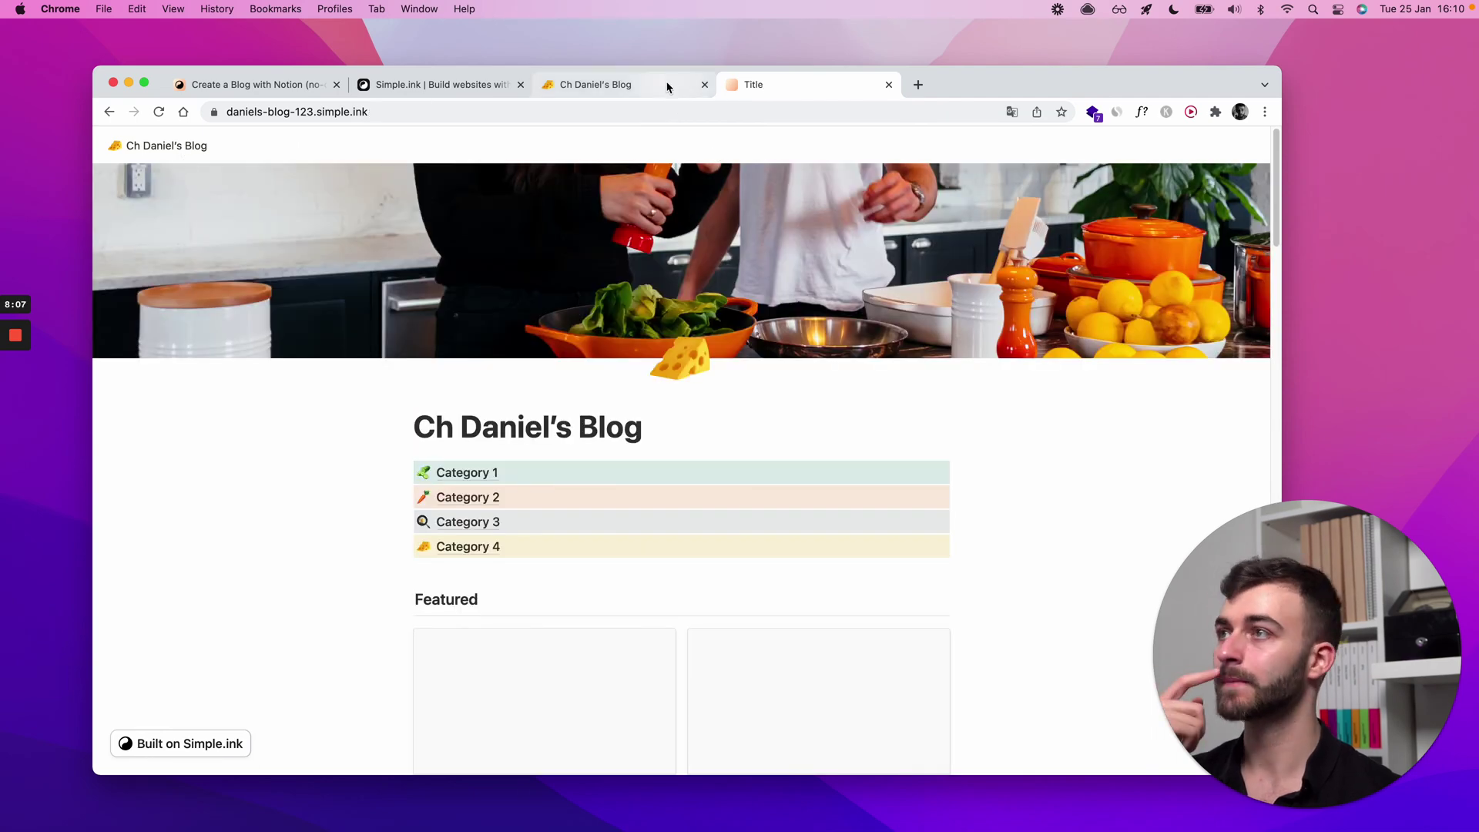
{"action": "scroll", "coordinate": [647, 370], "scroll_direction": "down", "scroll_amount": 8}
{"action": "scroll", "coordinate": [631, 301], "scroll_direction": "up", "scroll_amount": 10}
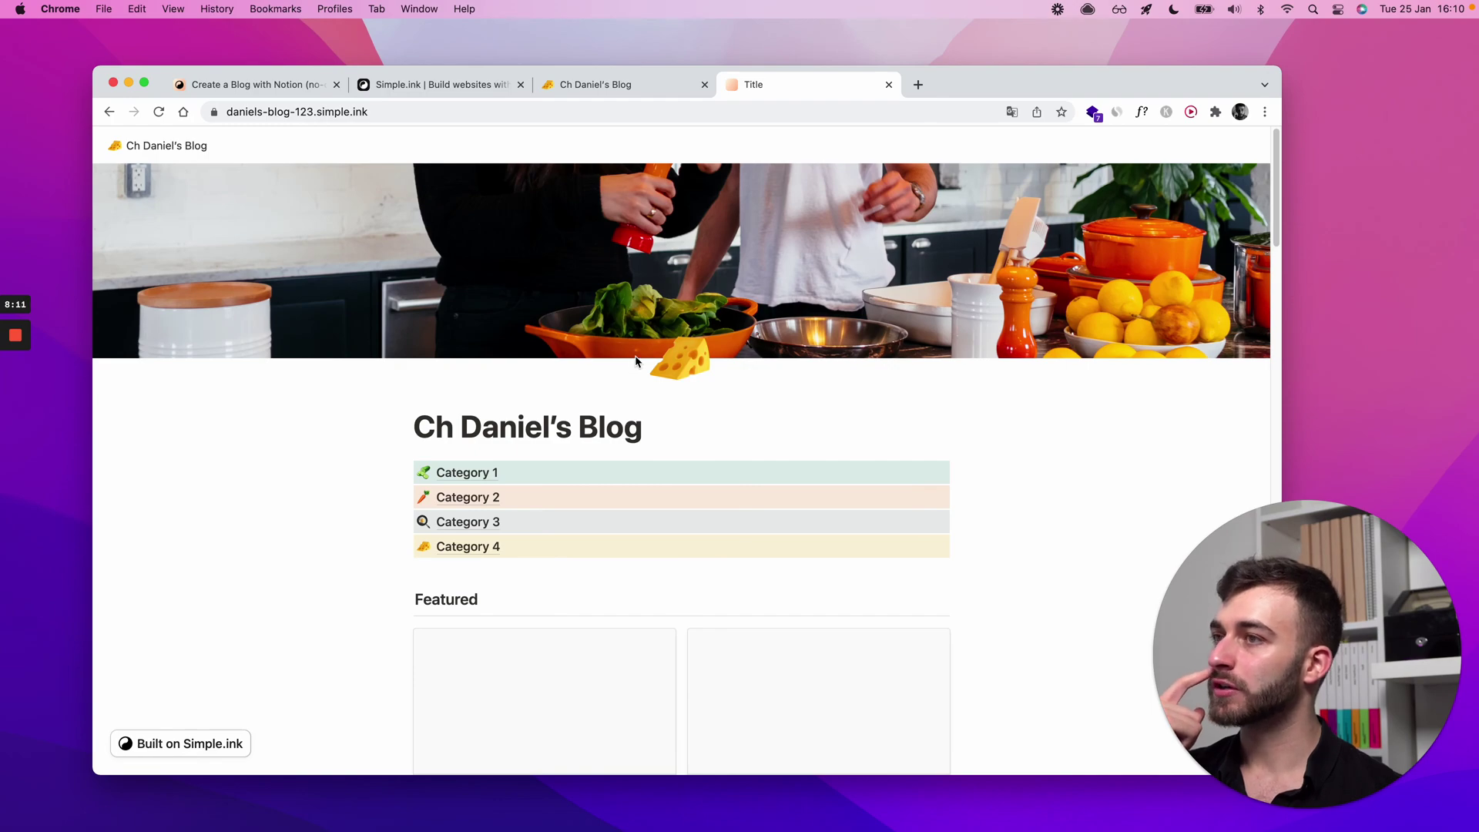
In Notion, replace the first Latest Recipes title with "That's it. I'm moving all my websites to Simple.ink".
{"action": "left_click", "coordinate": [604, 86]}
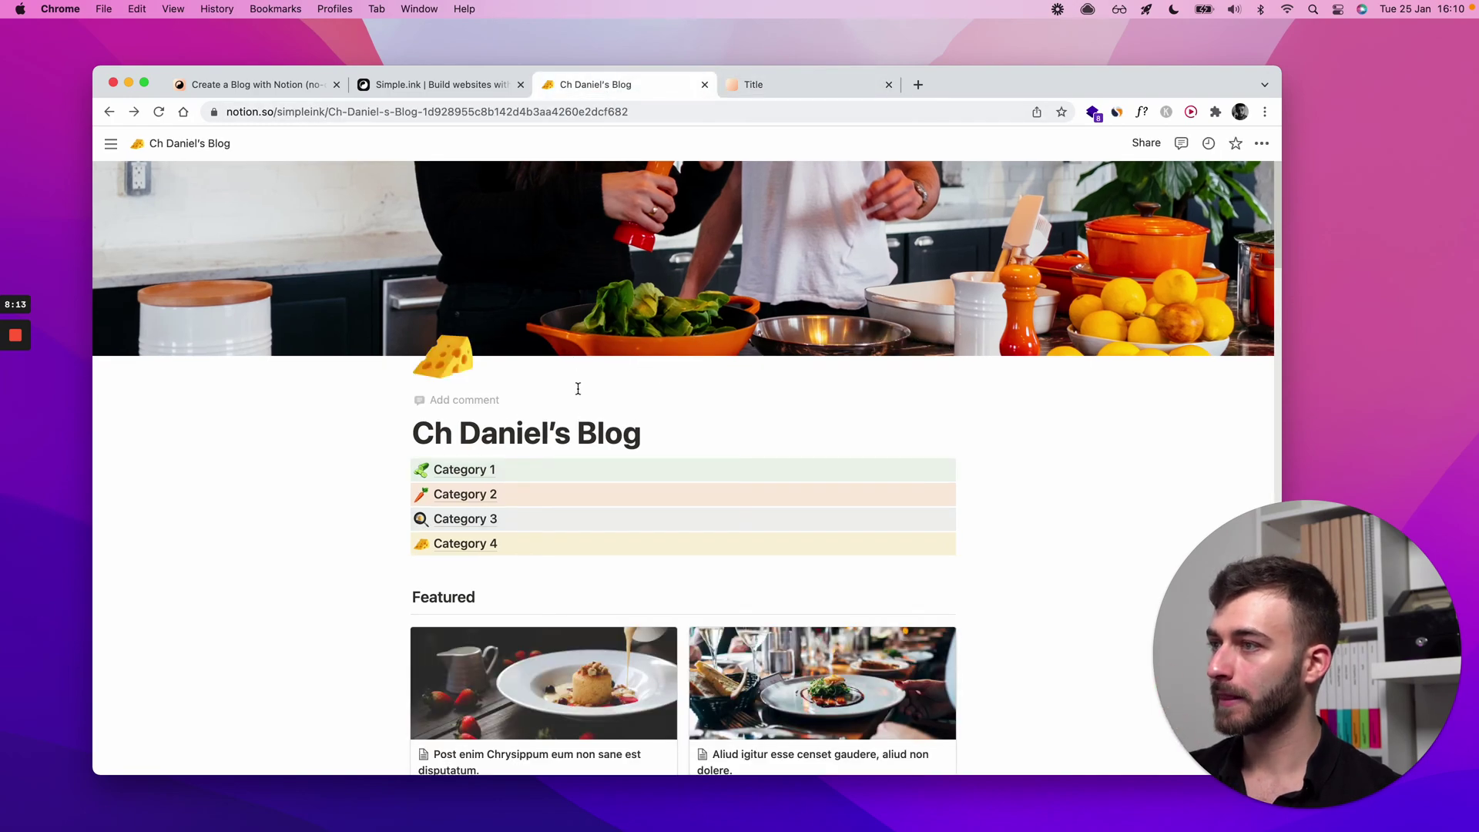
{"action": "scroll", "coordinate": [578, 389], "scroll_direction": "down", "scroll_amount": 15}
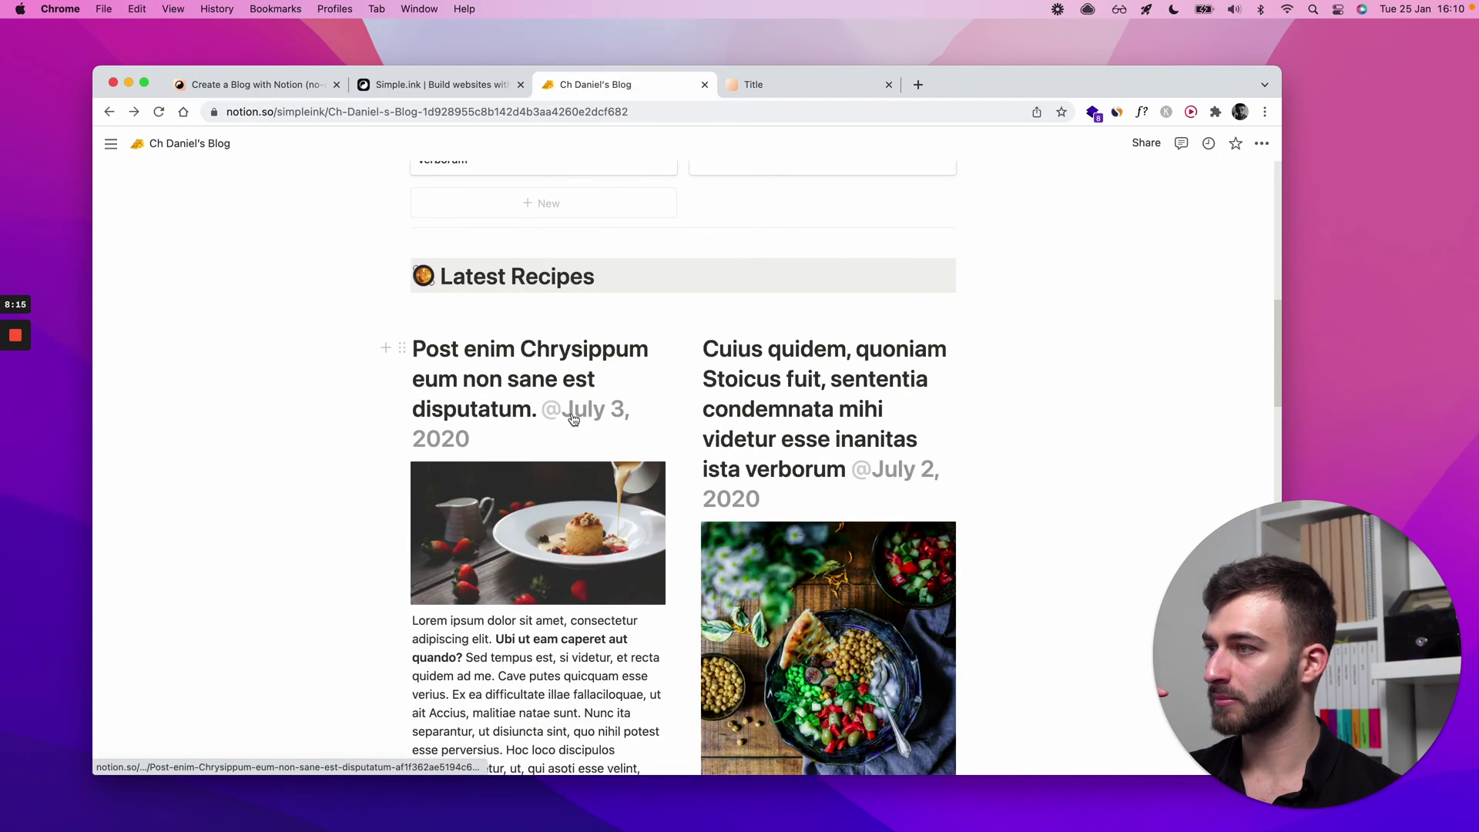
{"action": "left_click", "coordinate": [573, 418]}
{"action": "left_click", "coordinate": [422, 347]}
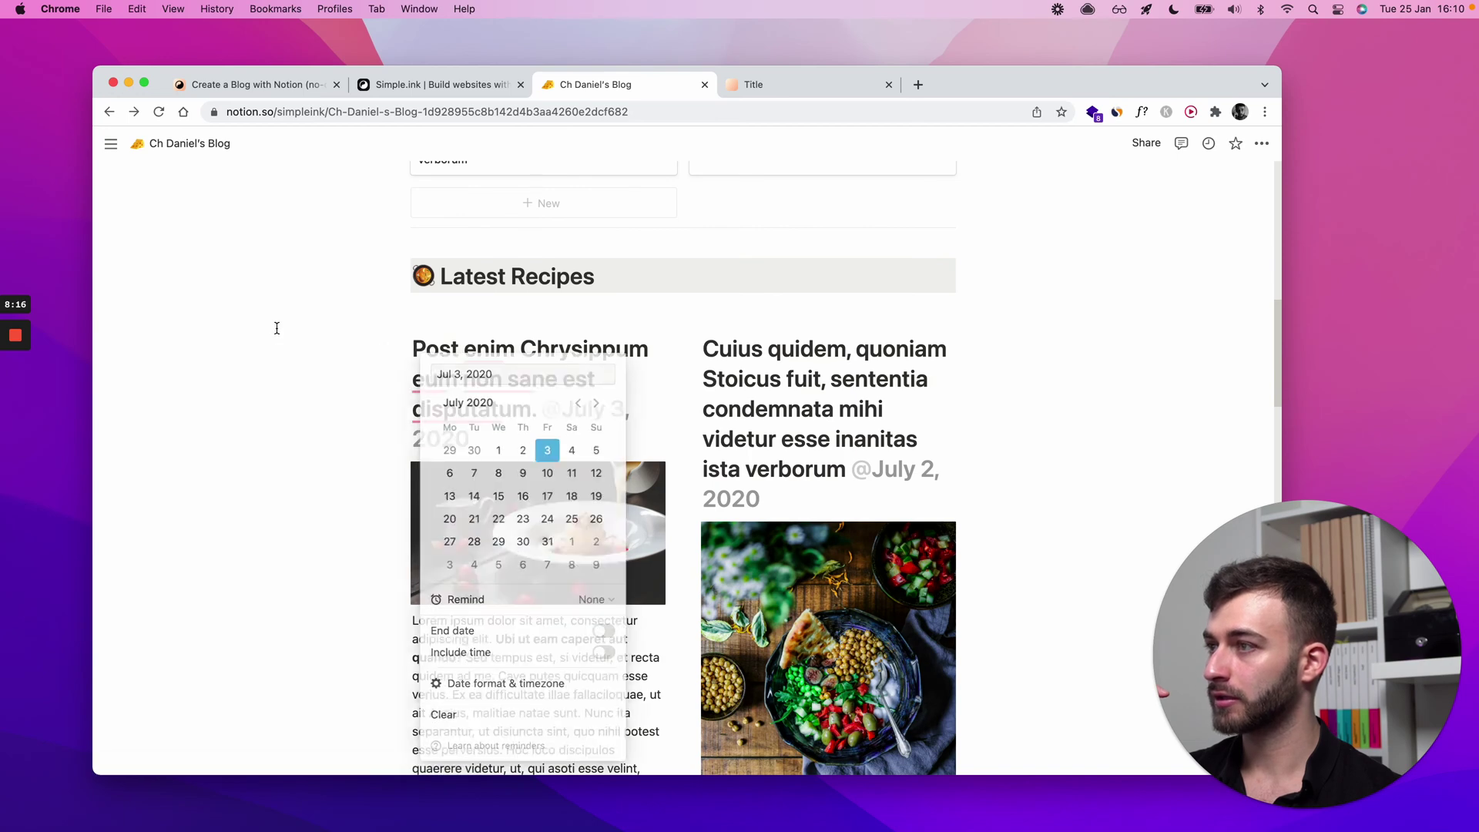
{"action": "triple_click", "coordinate": [422, 347]}
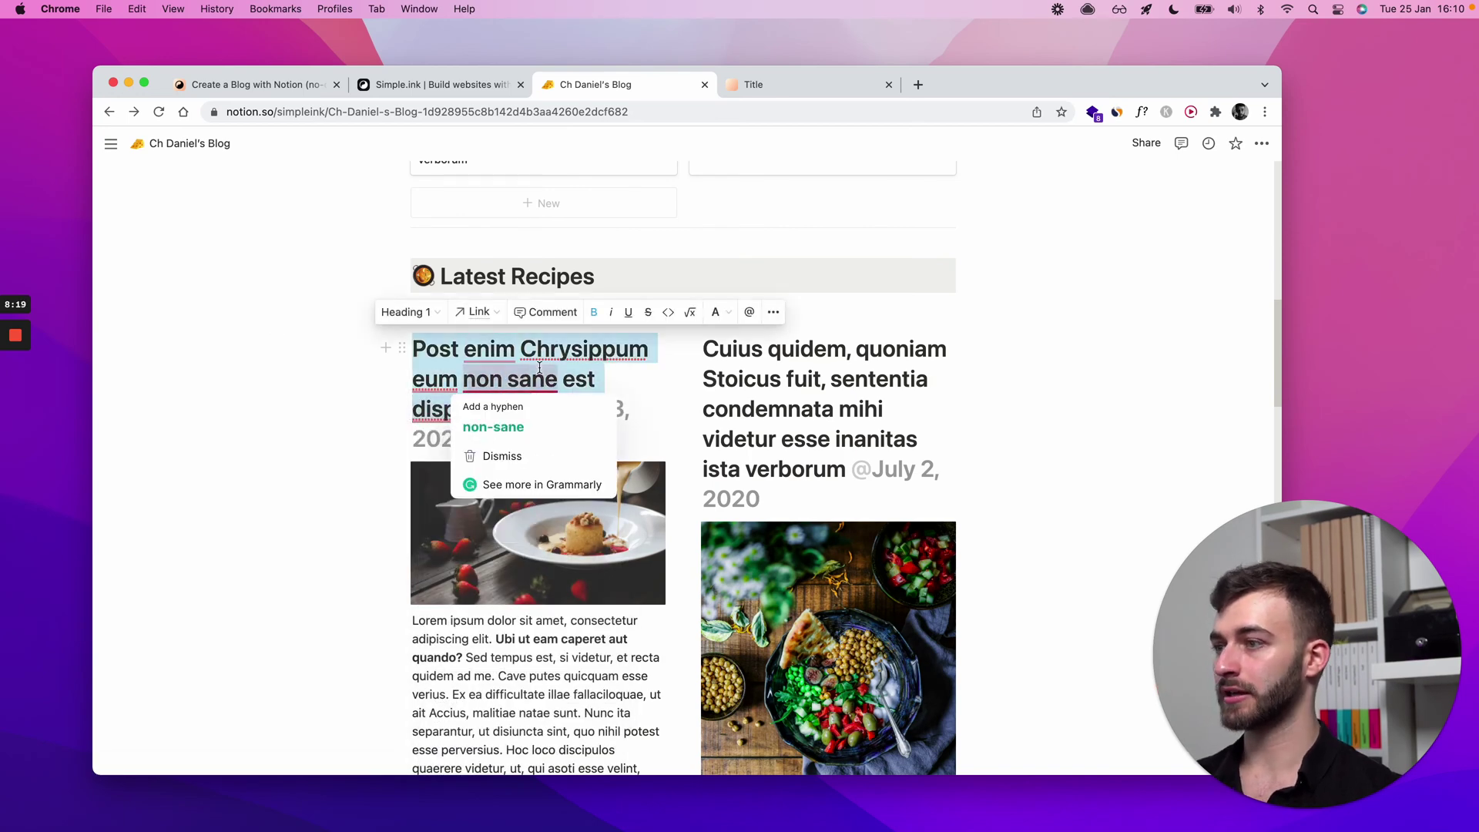
{"action": "type", "text": "This is . @July 3, 2020"}
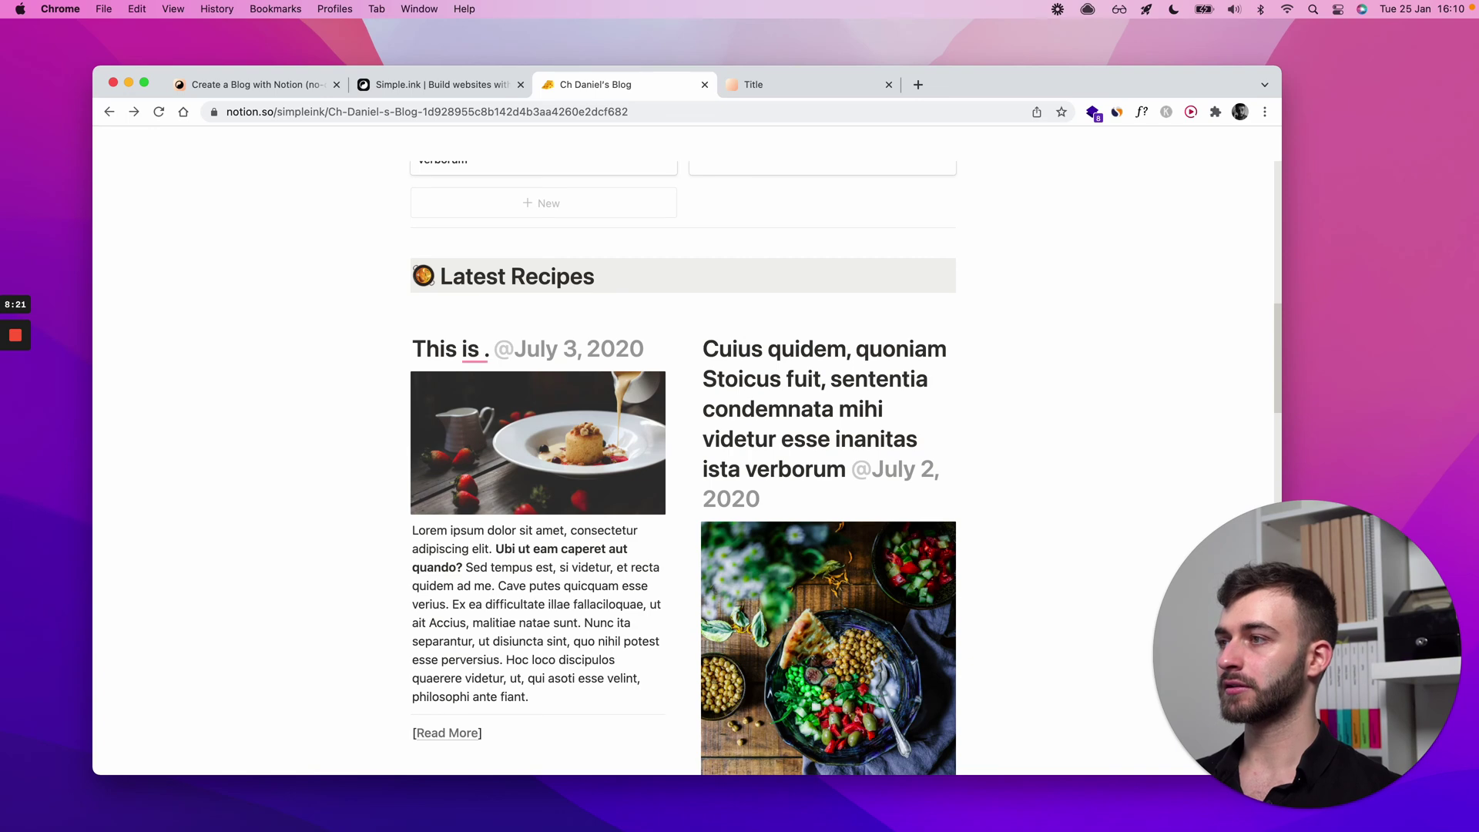
{"action": "key", "text": "BackSpace"}
{"action": "key", "text": "BackSpace"}
{"action": "key", "text": "BackSpace"}
{"action": "key", "text": "BackSpace"}
{"action": "type", "text": "is why I'm moving al"}
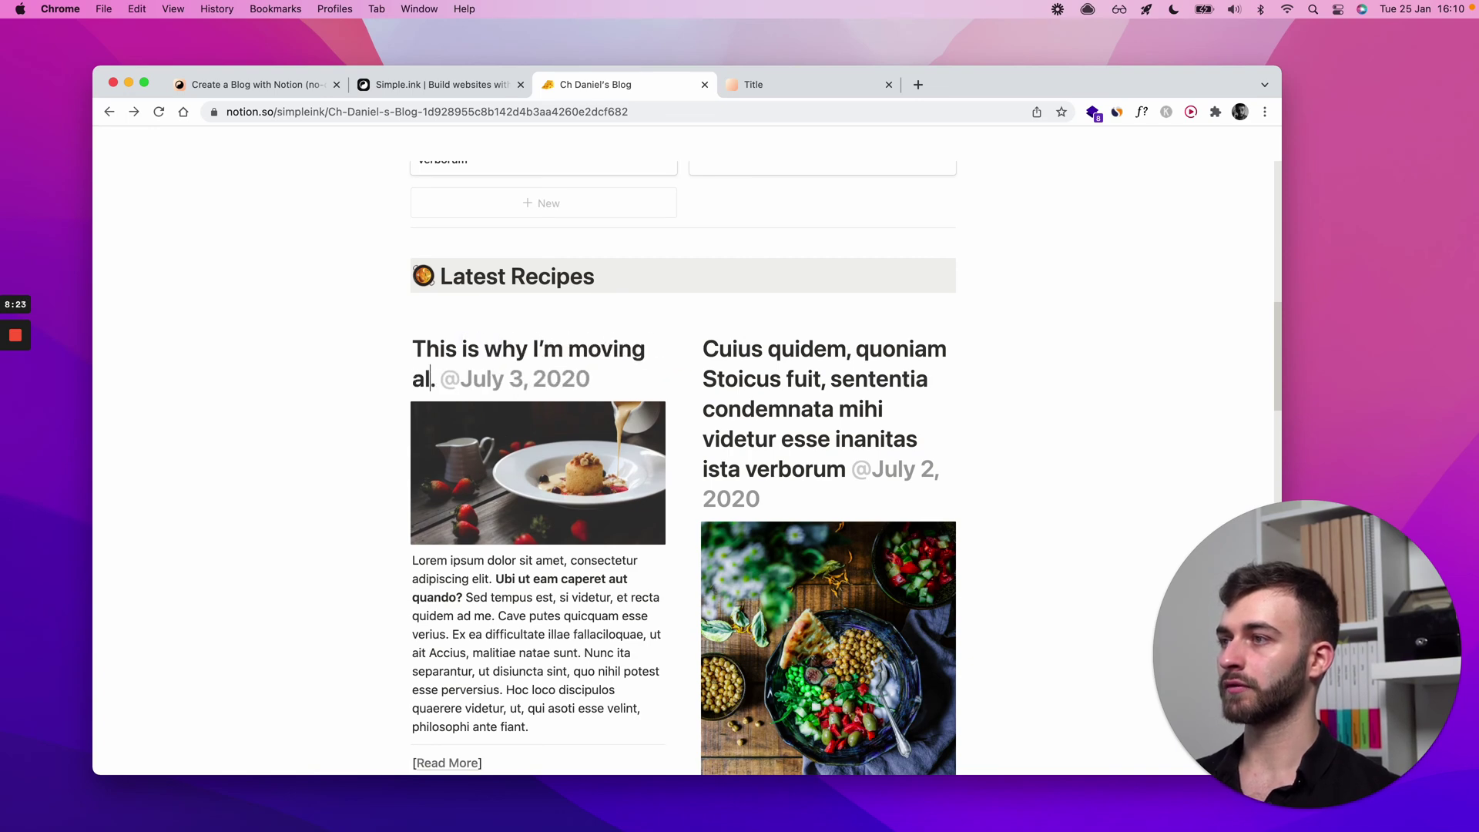
{"action": "type", "text": "l my "}
{"action": "type", "text": "websites to Simpl"}
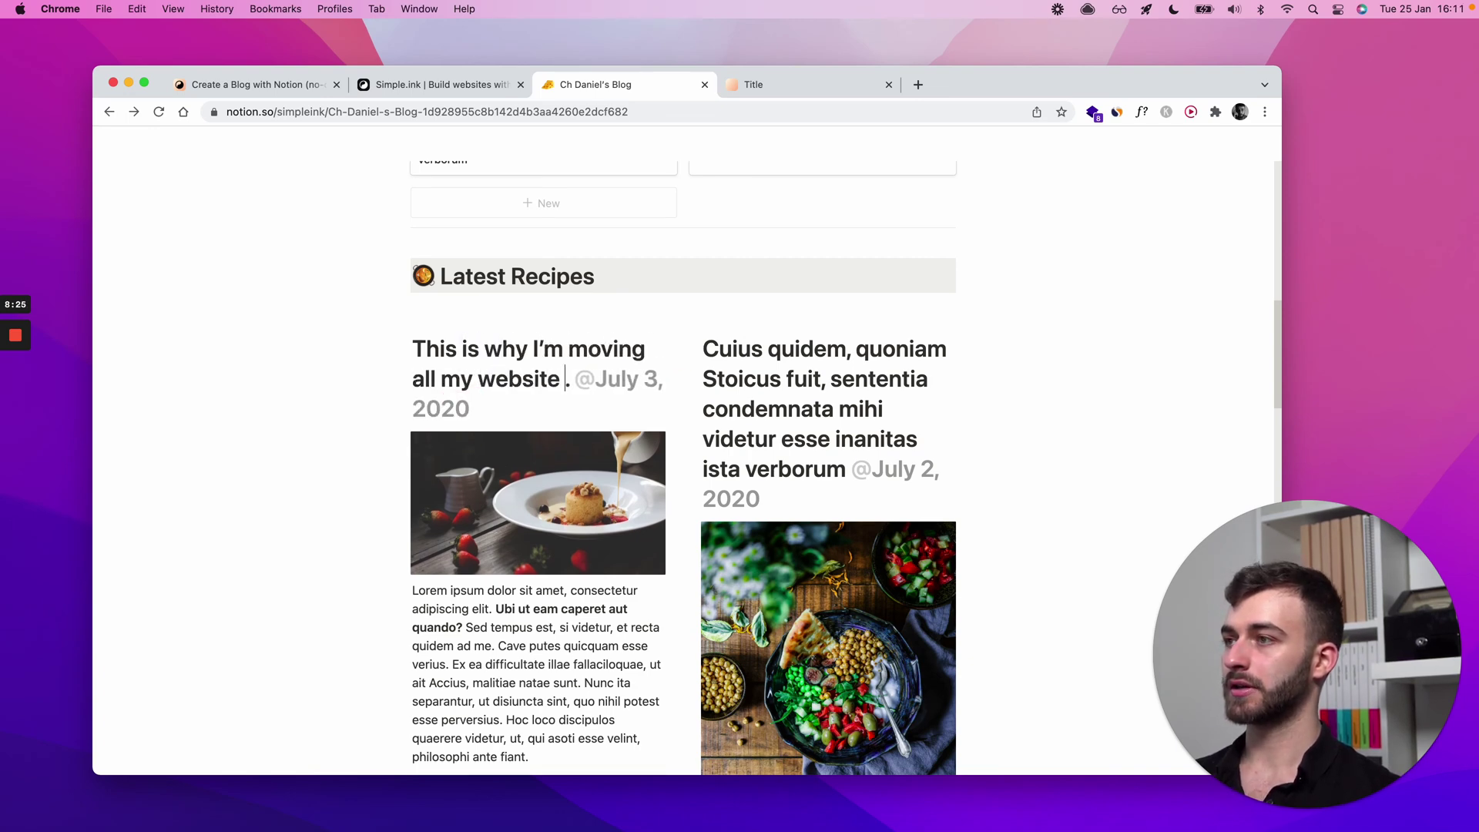
{"action": "type", "text": "e.ink."}
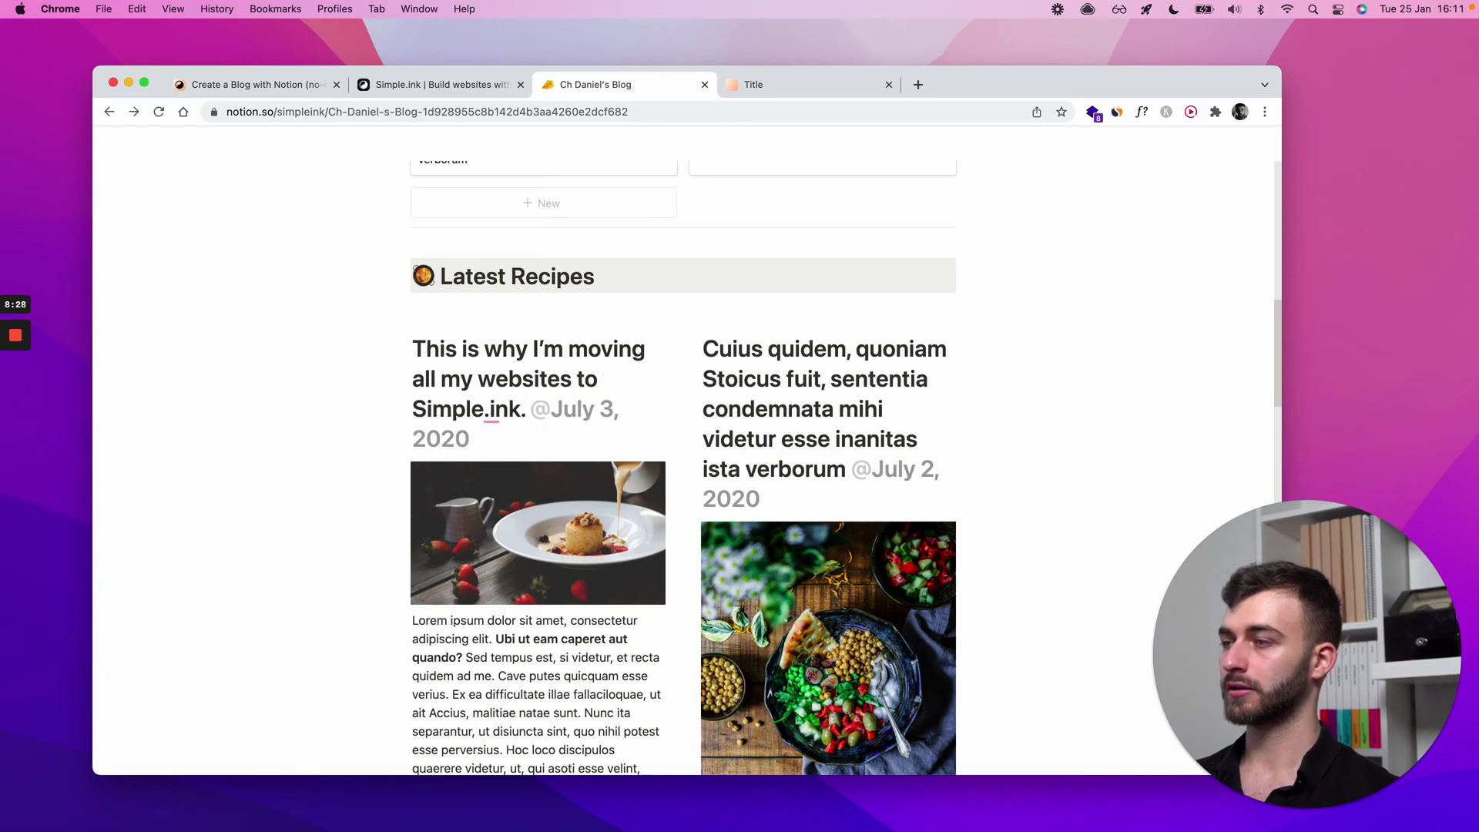
{"action": "key", "text": "BackSpace"}
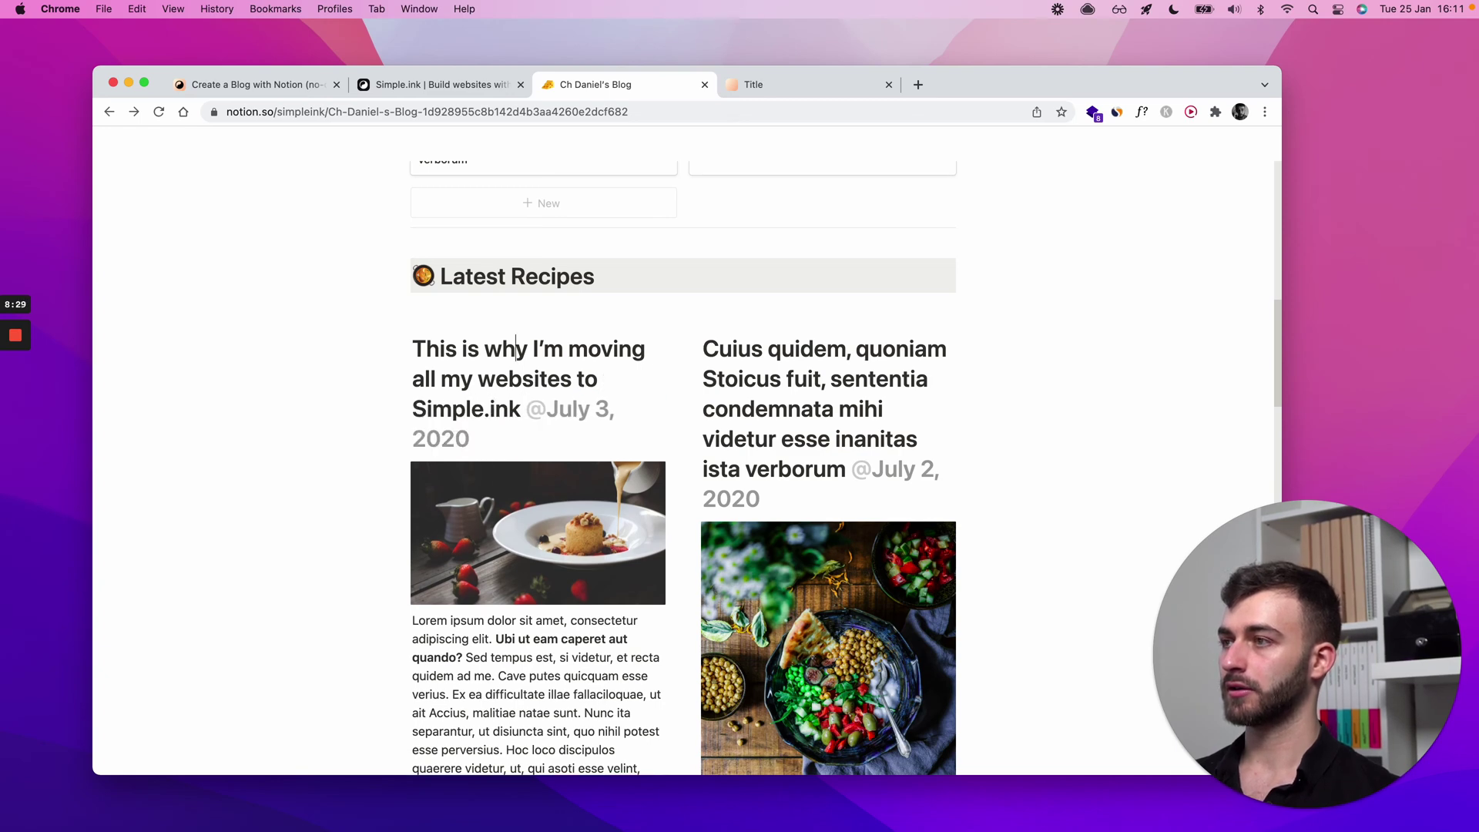
{"action": "key", "text": "shift+super+Left"}
{"action": "type", "text": "That's it."}
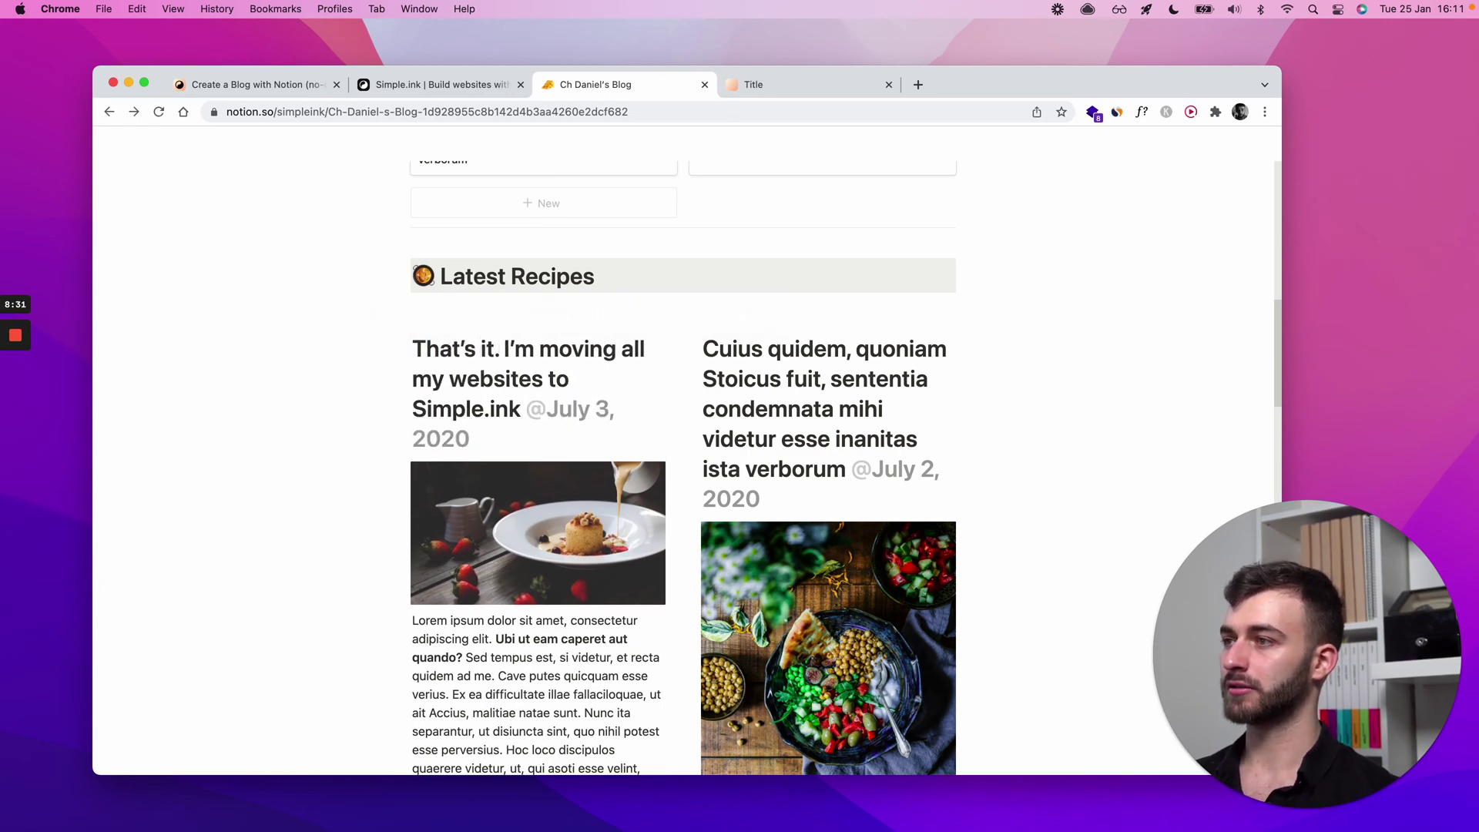
{"action": "left_click", "coordinate": [518, 394]}
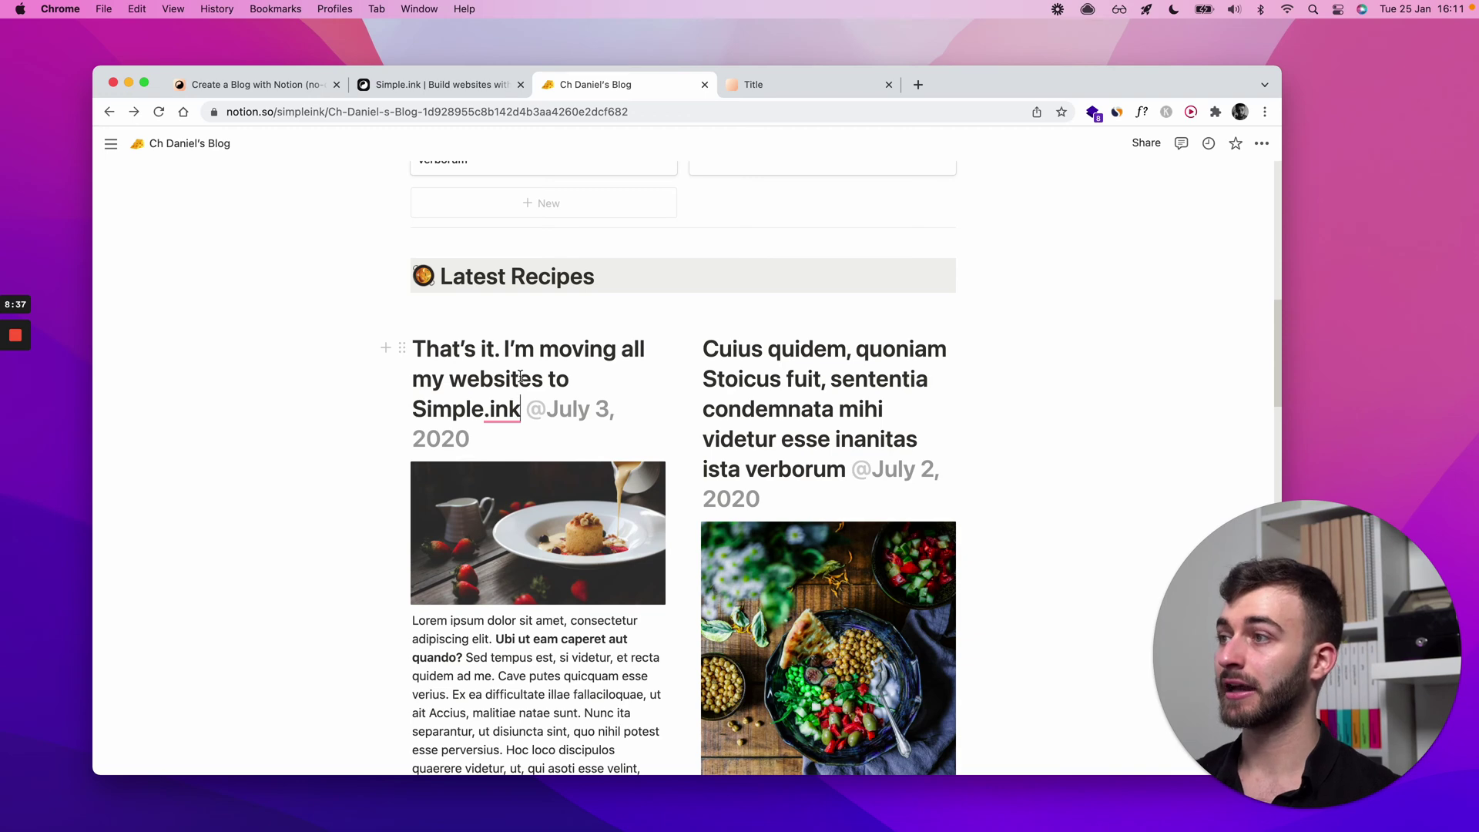
Reload the live site and check the first recipe's title in Latest Recipes.
{"action": "left_click", "coordinate": [742, 84]}
{"action": "key", "text": "super+r"}
{"action": "key", "text": "super+r"}
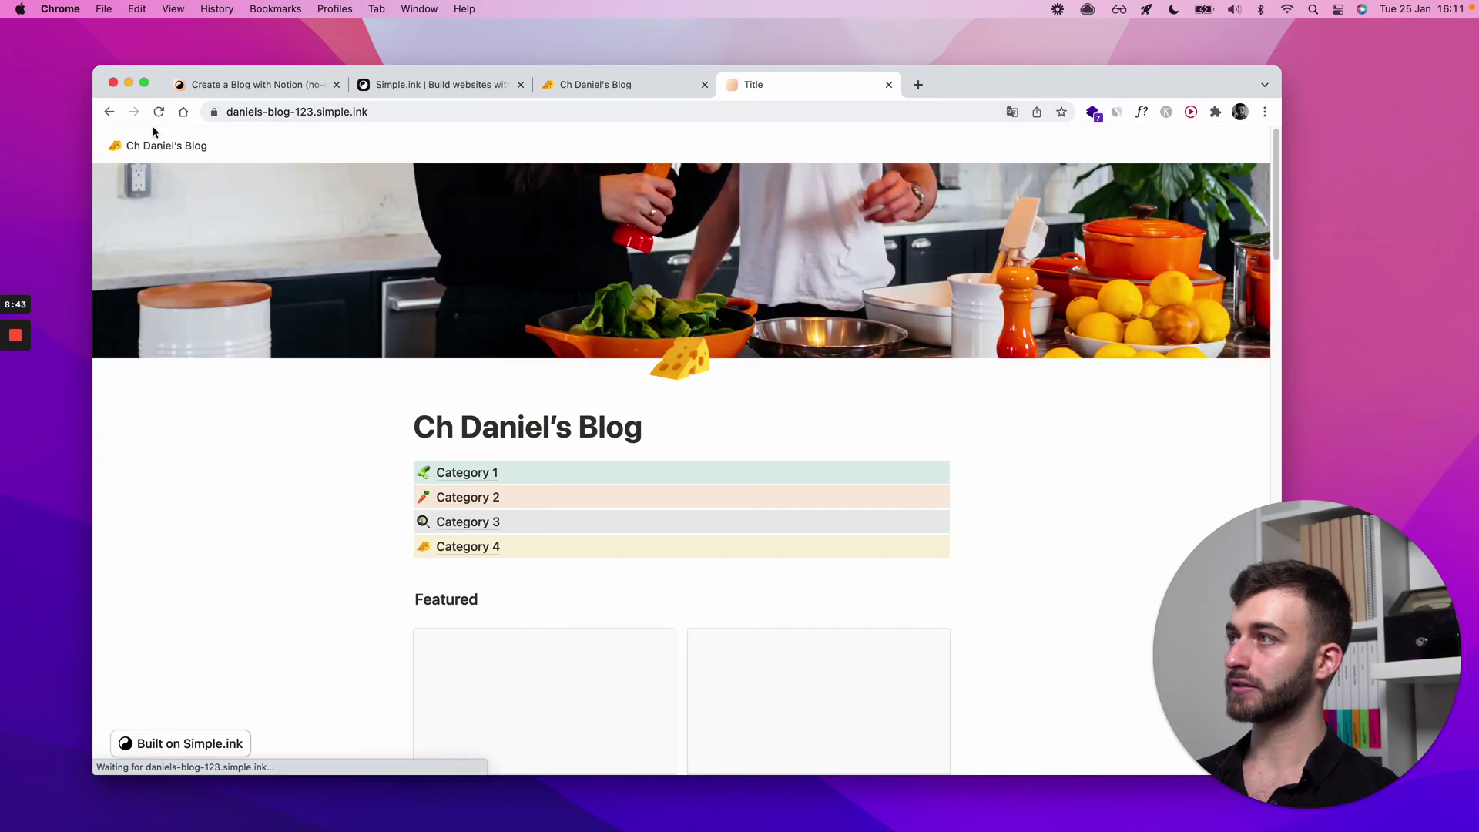
{"action": "key", "text": "super+r"}
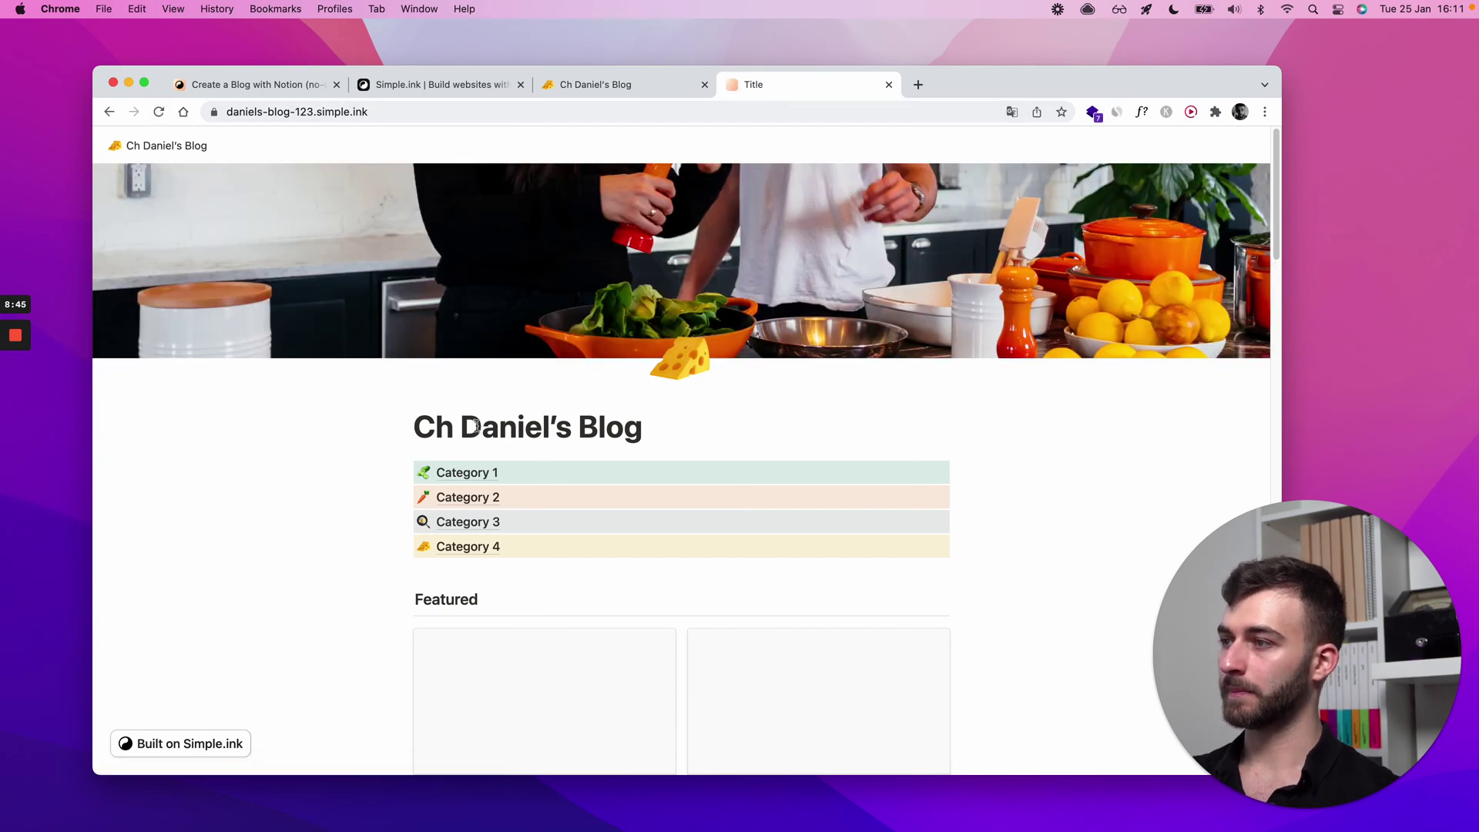
{"action": "scroll", "coordinate": [477, 426], "scroll_direction": "down", "scroll_amount": 10}
{"action": "left_click_drag", "start_coordinate": [443, 484], "coordinate": [521, 496]}
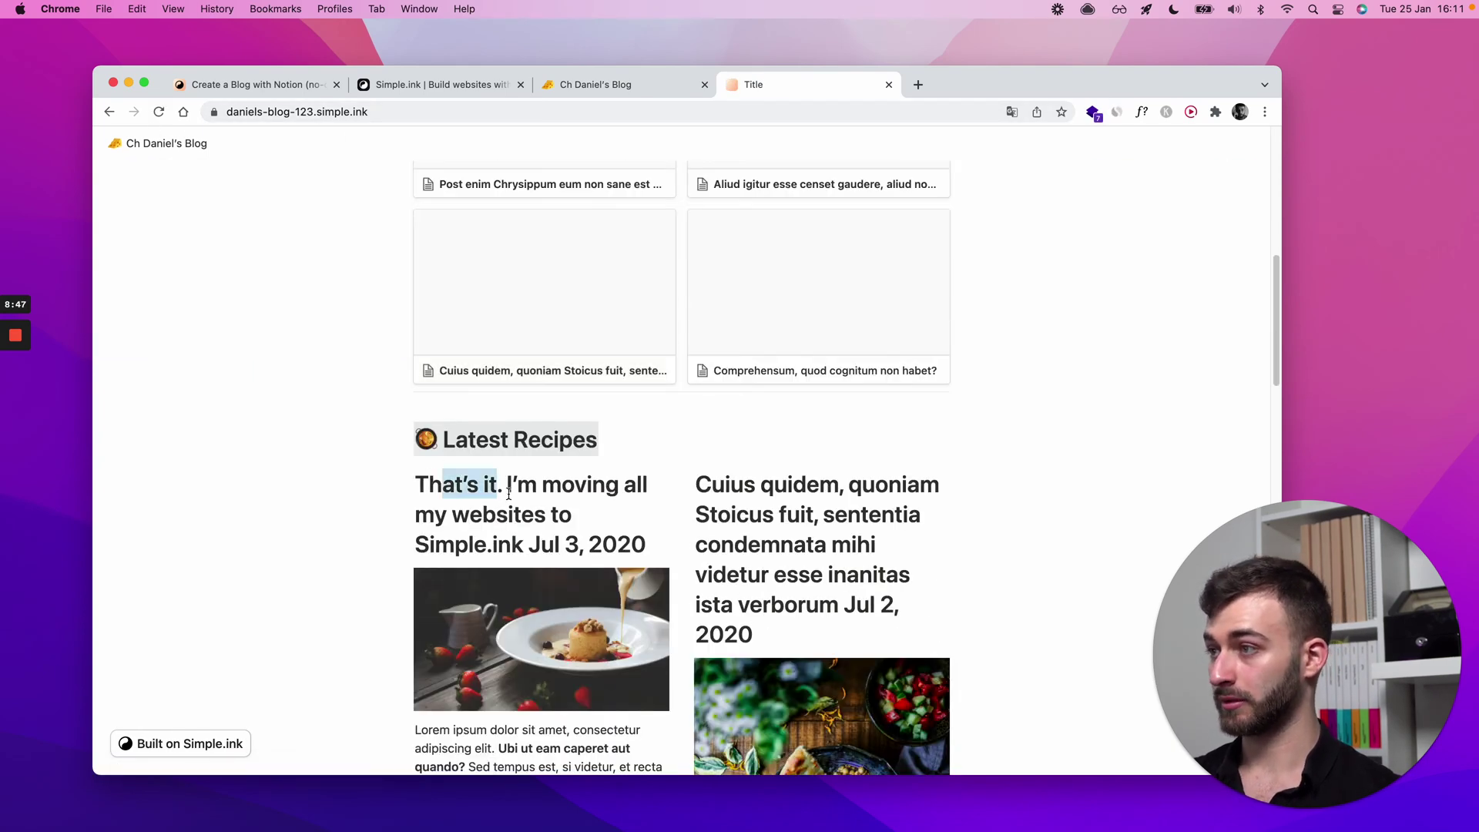
{"action": "triple_click", "coordinate": [522, 497]}
{"action": "left_click", "coordinate": [592, 509]}
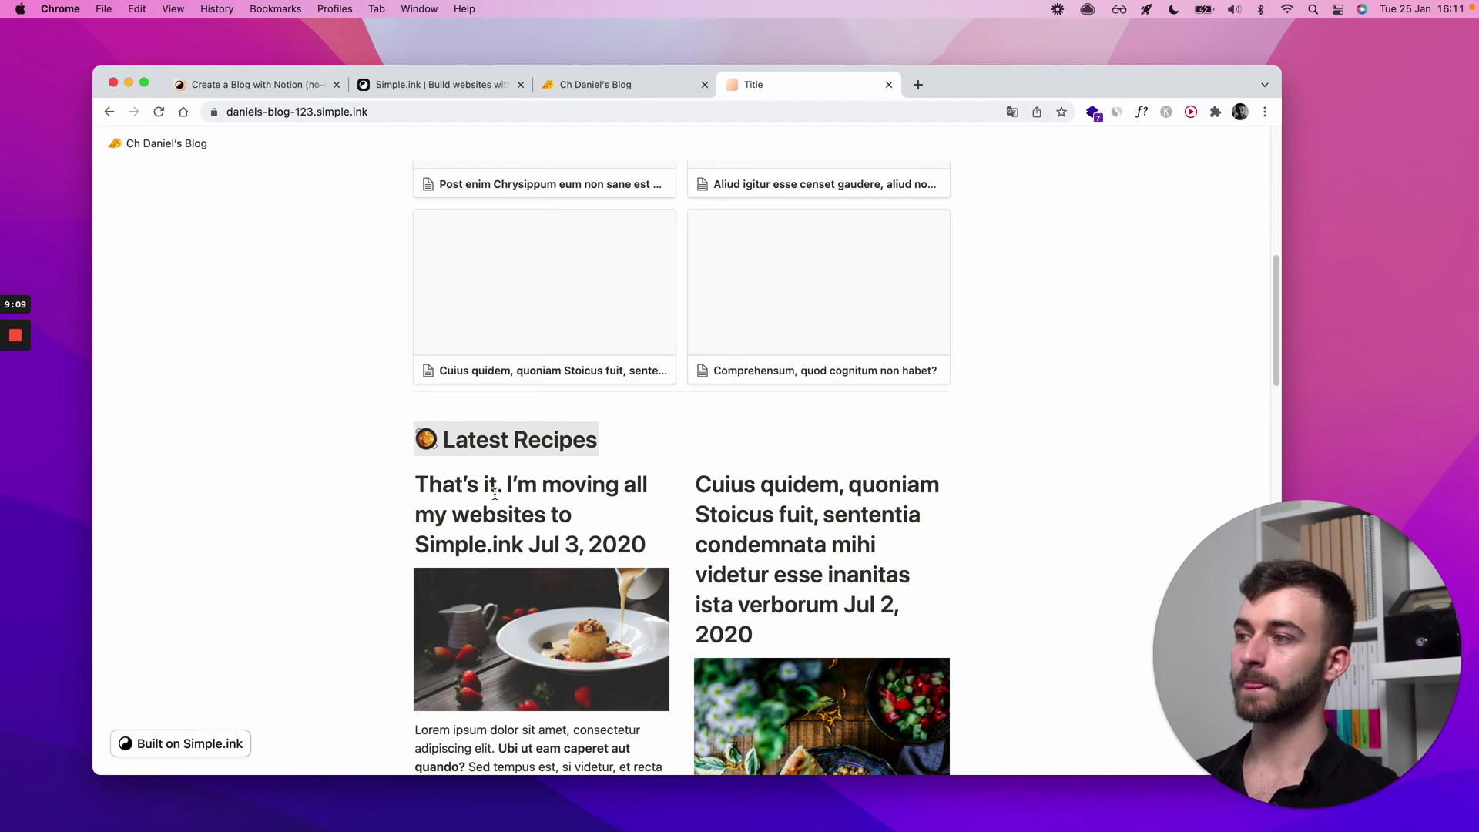
Reload the live site again and scroll through Latest Recipes to confirm the new title.
{"action": "key", "text": "super+r"}
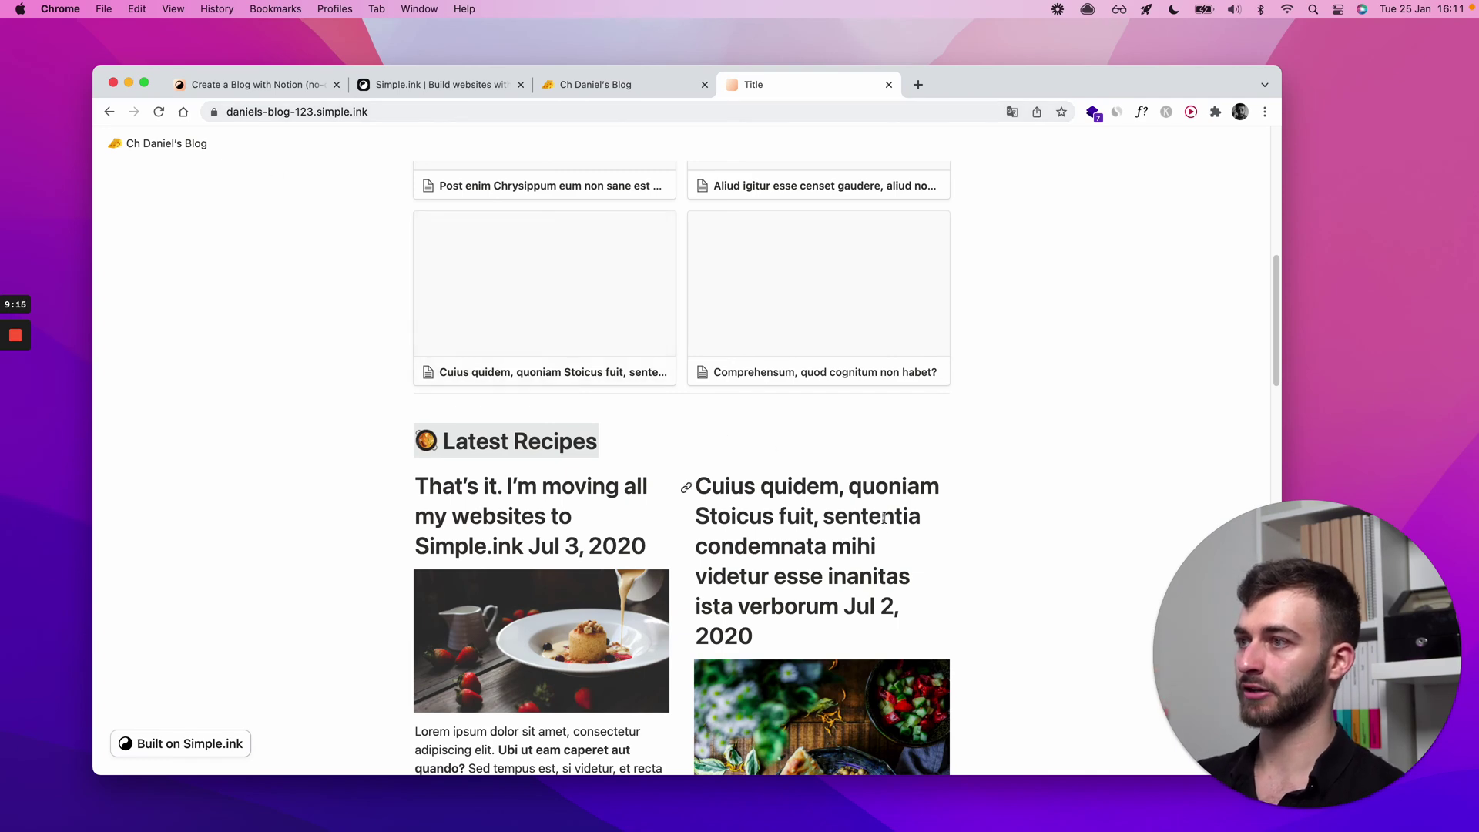
{"action": "scroll", "coordinate": [889, 526], "scroll_direction": "down", "scroll_amount": 2}
{"action": "scroll", "coordinate": [889, 526], "scroll_direction": "down", "scroll_amount": 1}
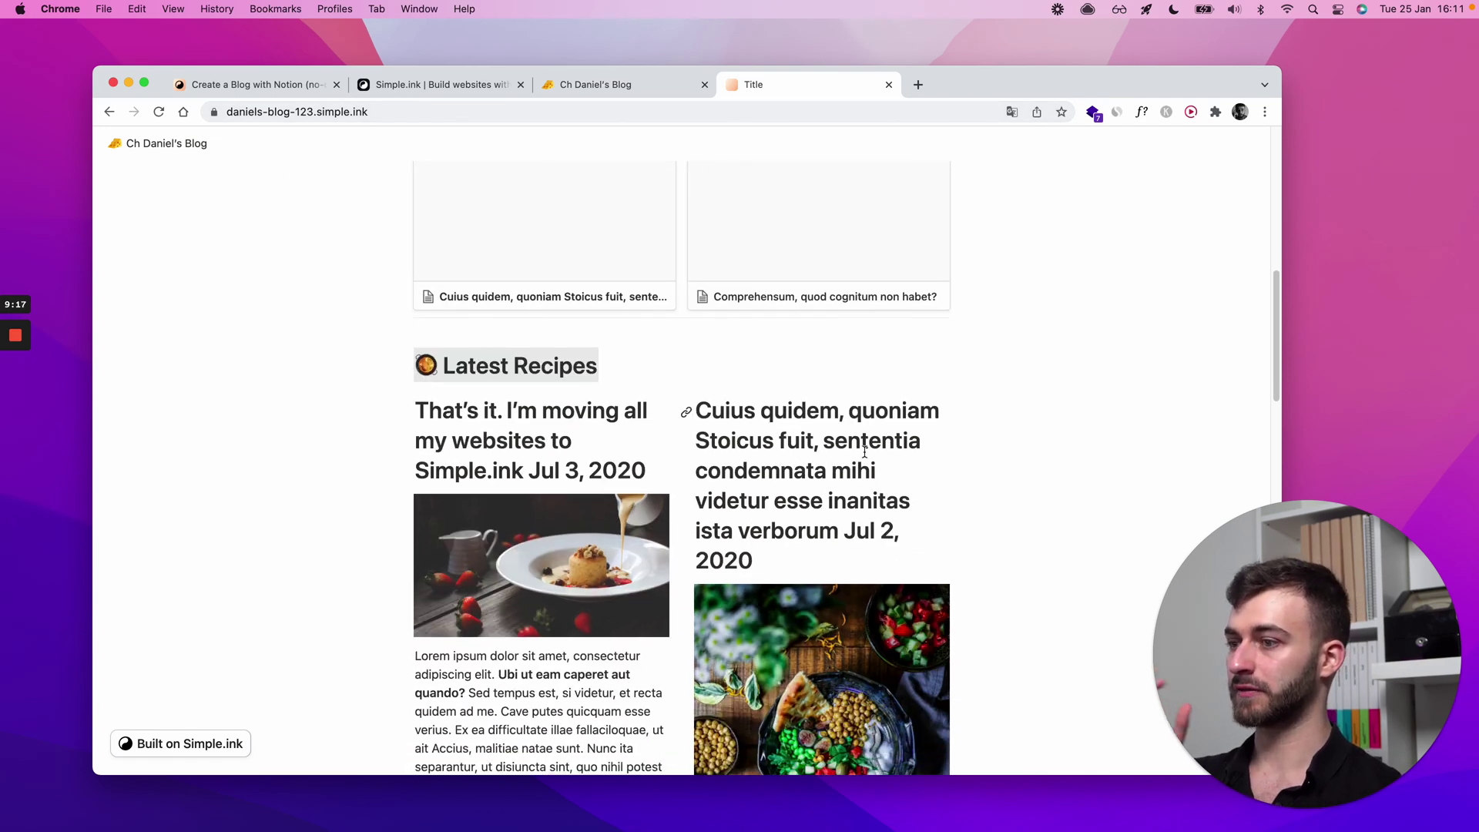
{"action": "scroll", "coordinate": [864, 453], "scroll_direction": "up", "scroll_amount": 15}
{"action": "scroll", "coordinate": [866, 455], "scroll_direction": "down", "scroll_amount": 8}
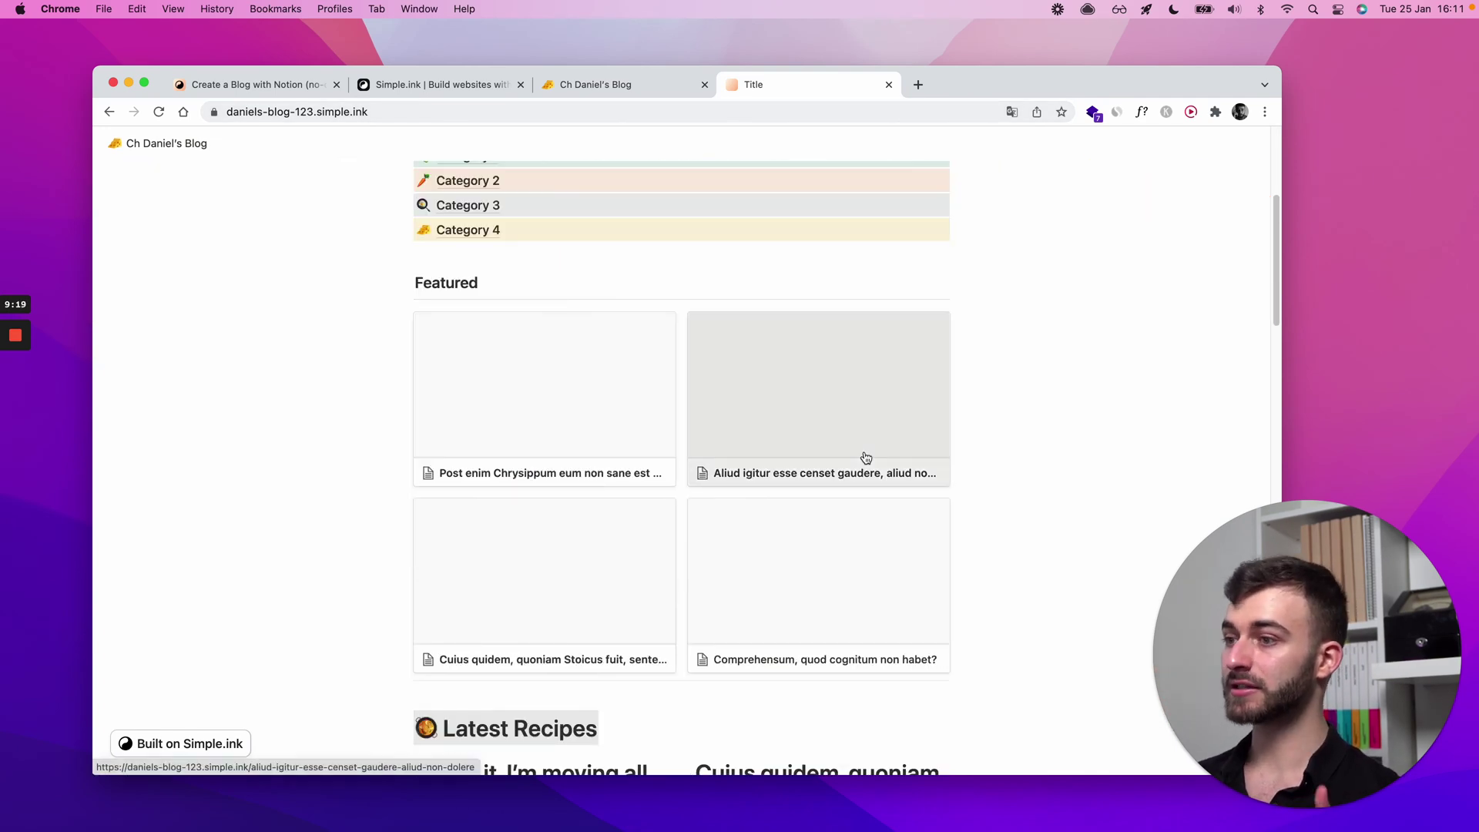
{"action": "scroll", "coordinate": [866, 457], "scroll_direction": "down", "scroll_amount": 13}
{"action": "scroll", "coordinate": [778, 456], "scroll_direction": "down", "scroll_amount": 5}
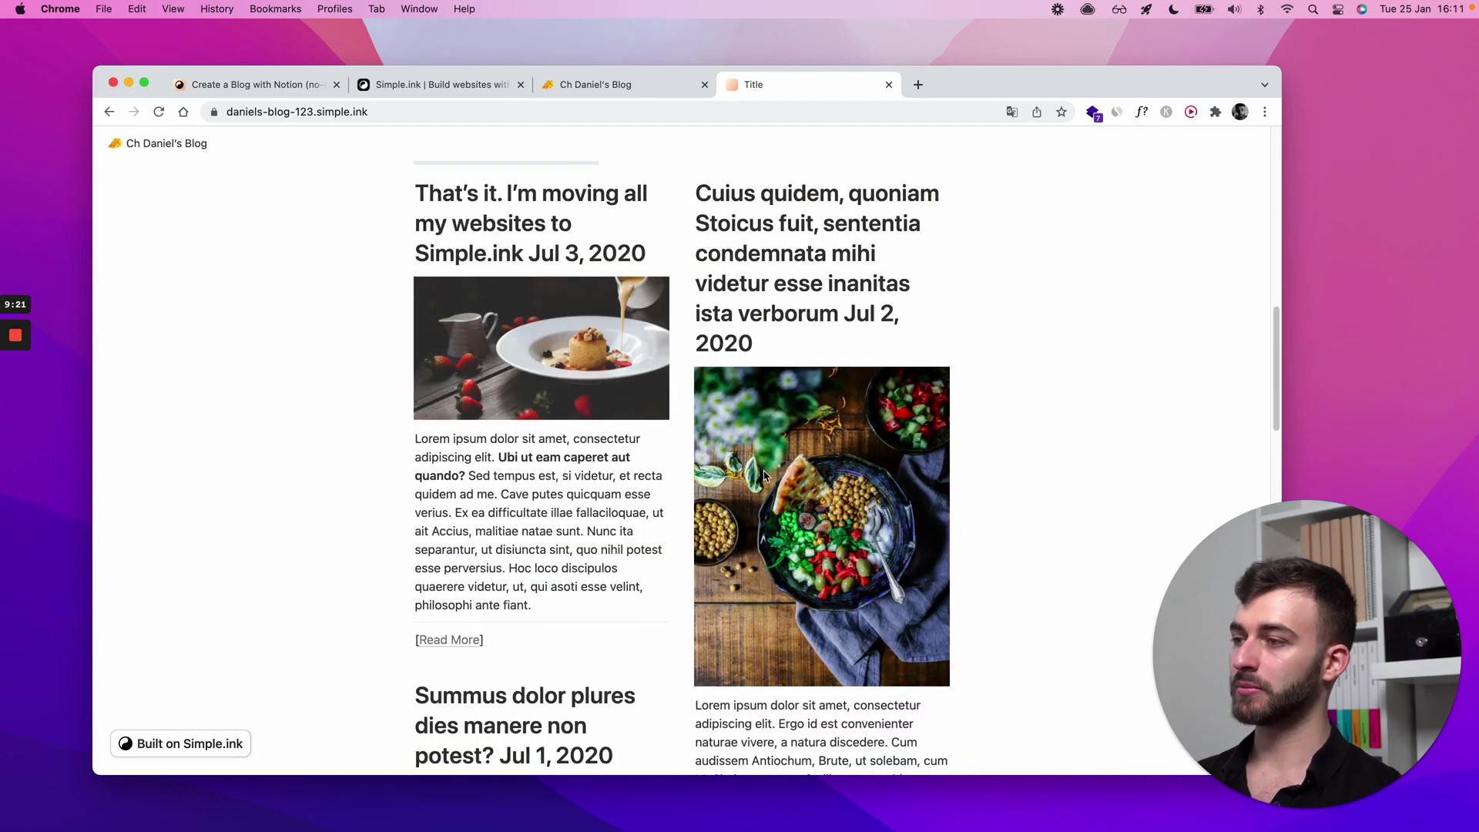
Move between the Notion page and the Simple.ink dashboard, expanding the site customization options.
{"action": "left_click", "coordinate": [612, 91]}
{"action": "left_click", "coordinate": [465, 87]}
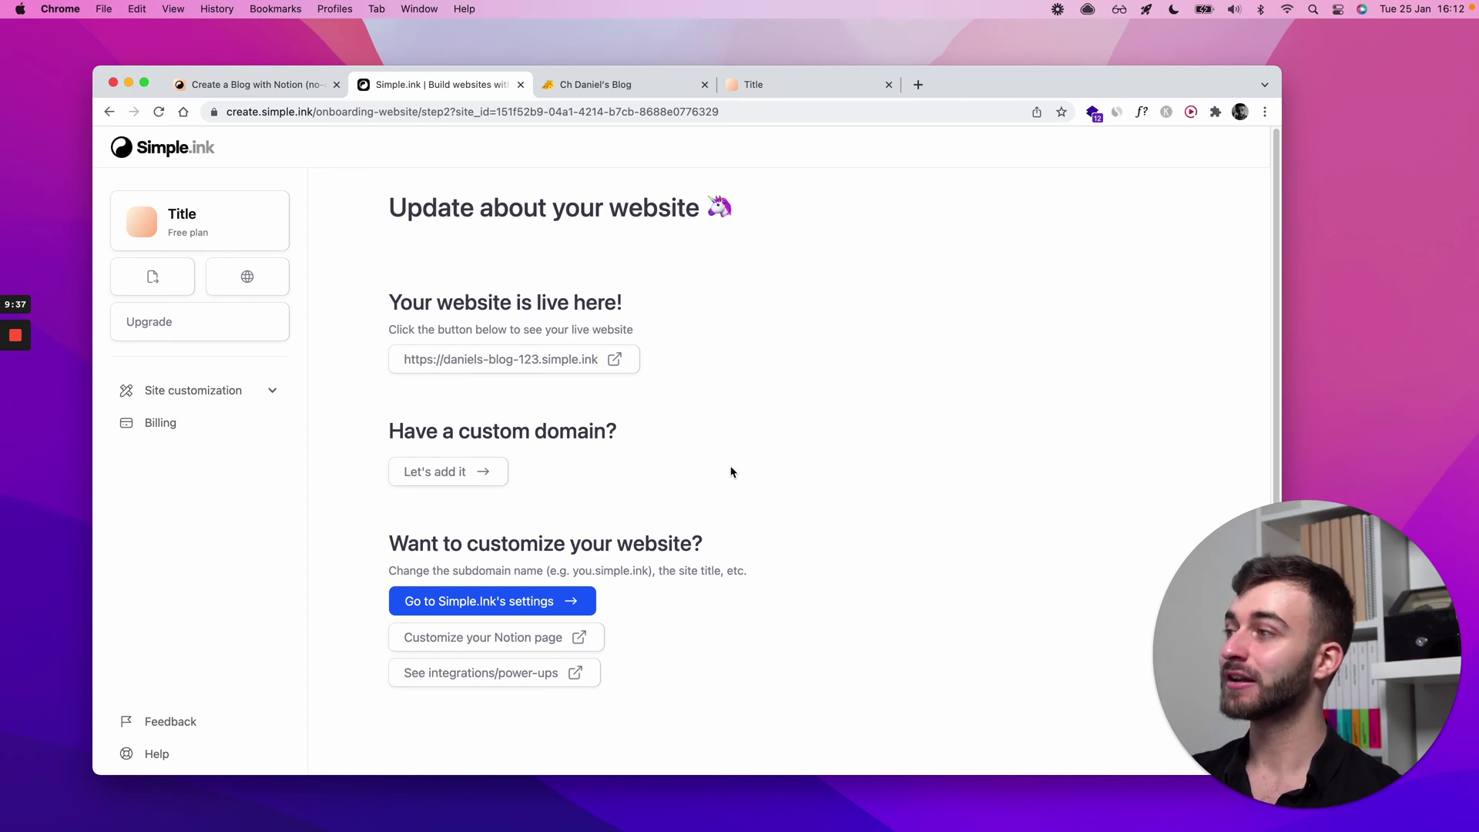
{"action": "left_click", "coordinate": [247, 393]}
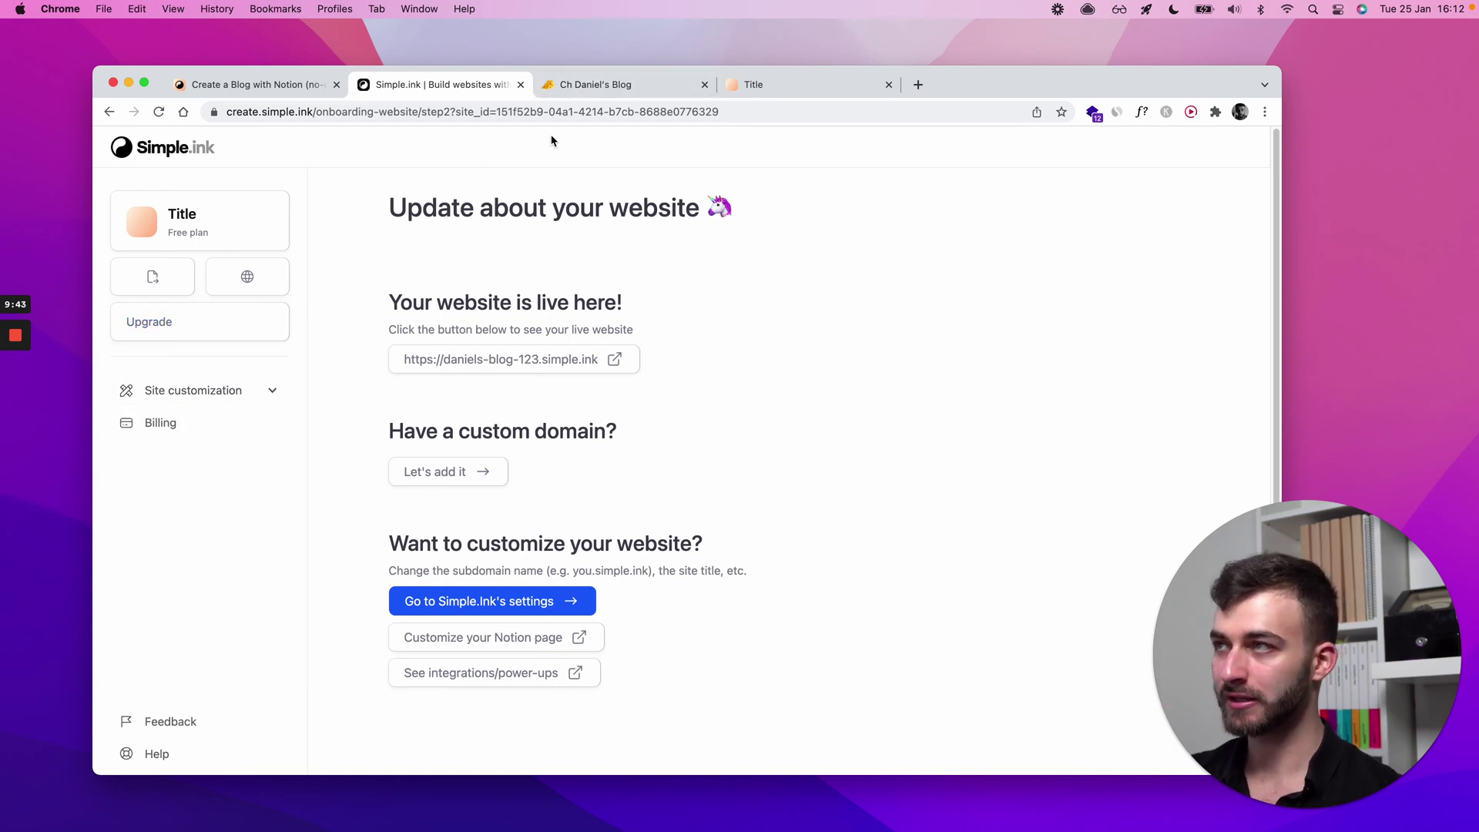
{"action": "left_click", "coordinate": [563, 86]}
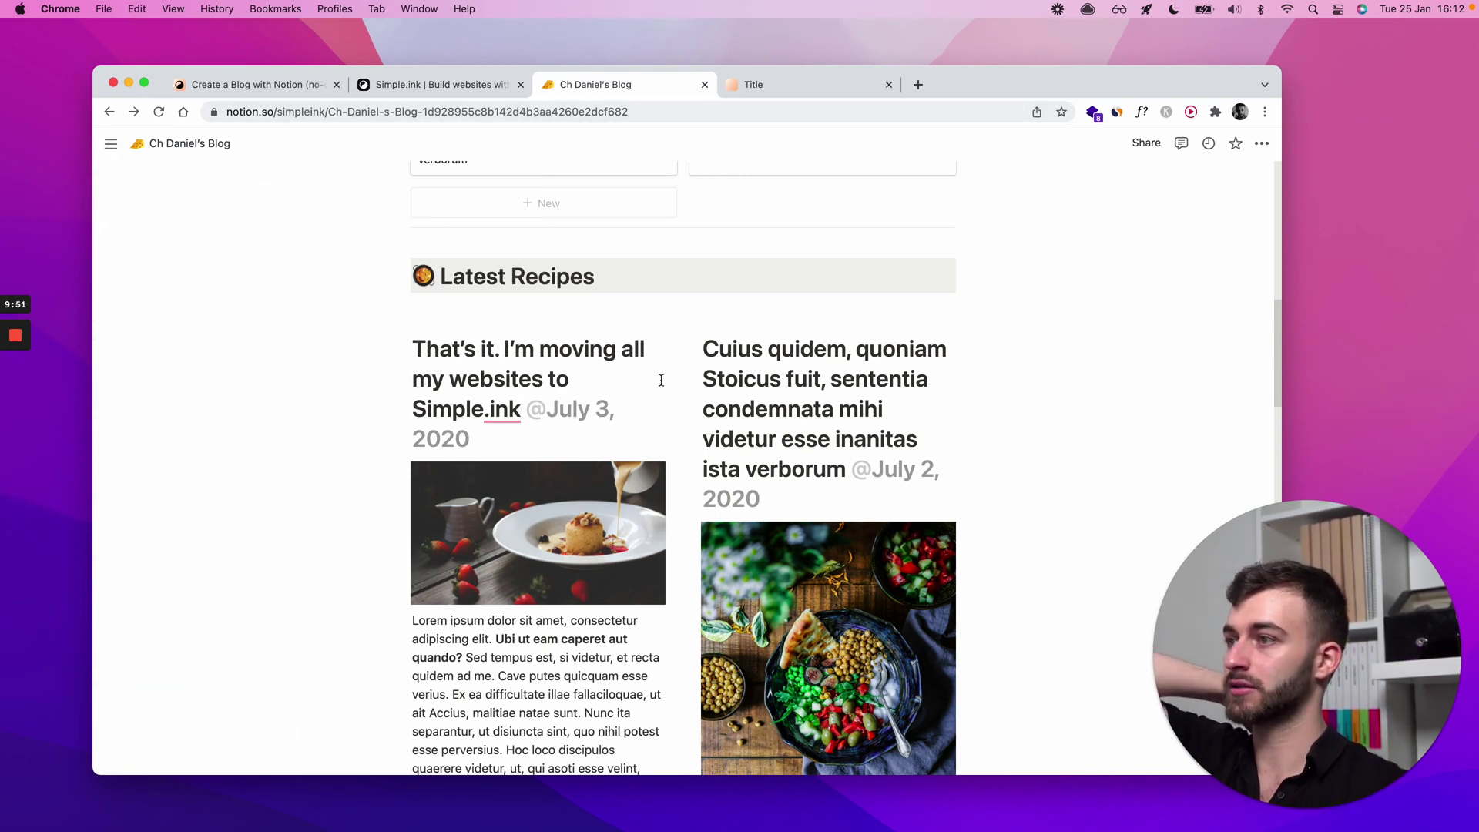
{"action": "left_click", "coordinate": [443, 94]}
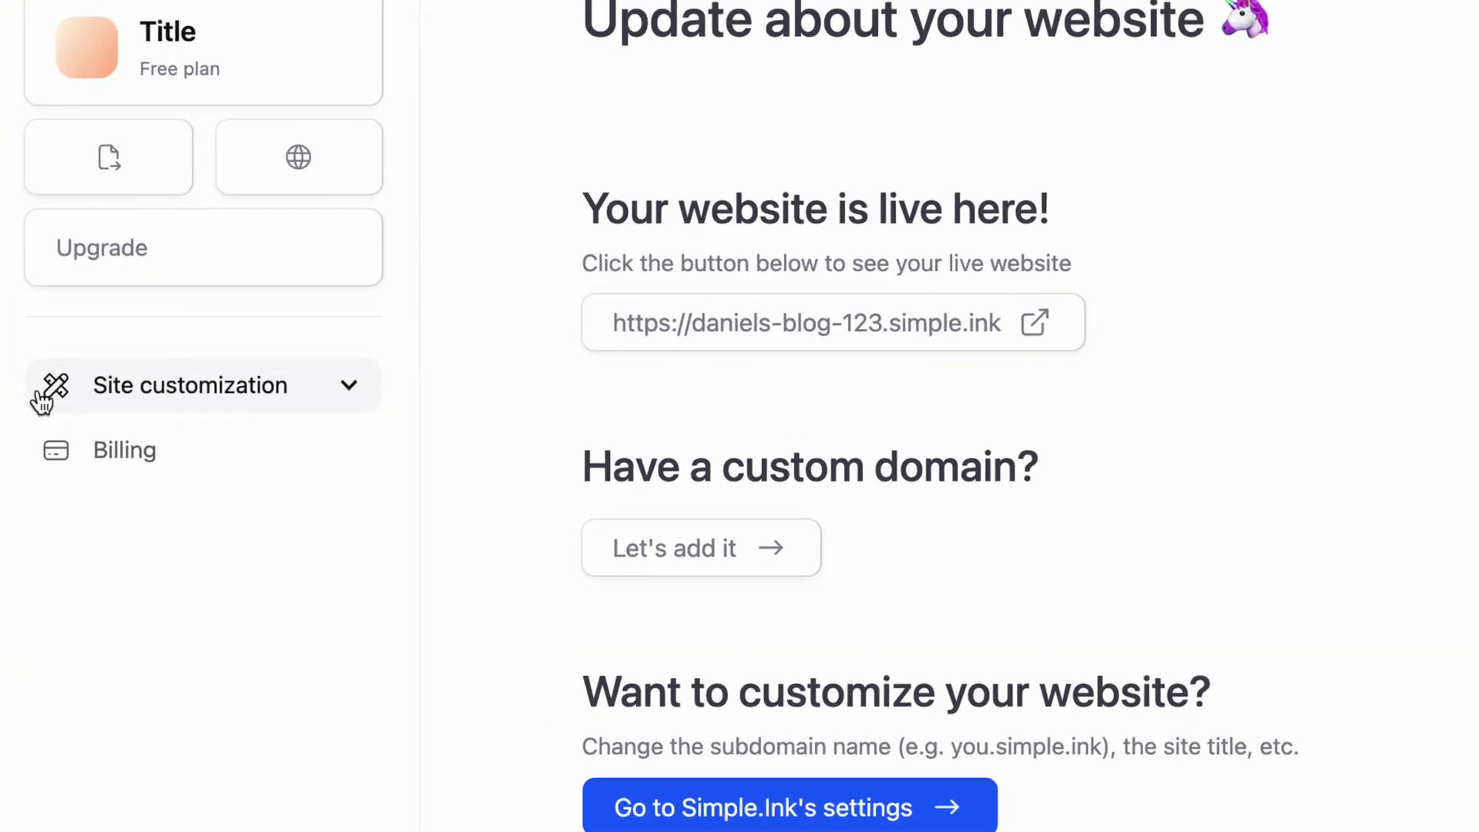
Open the Domain settings under Site customization, showing the daniels-blog-123 subdomain.
{"action": "left_click", "coordinate": [70, 401]}
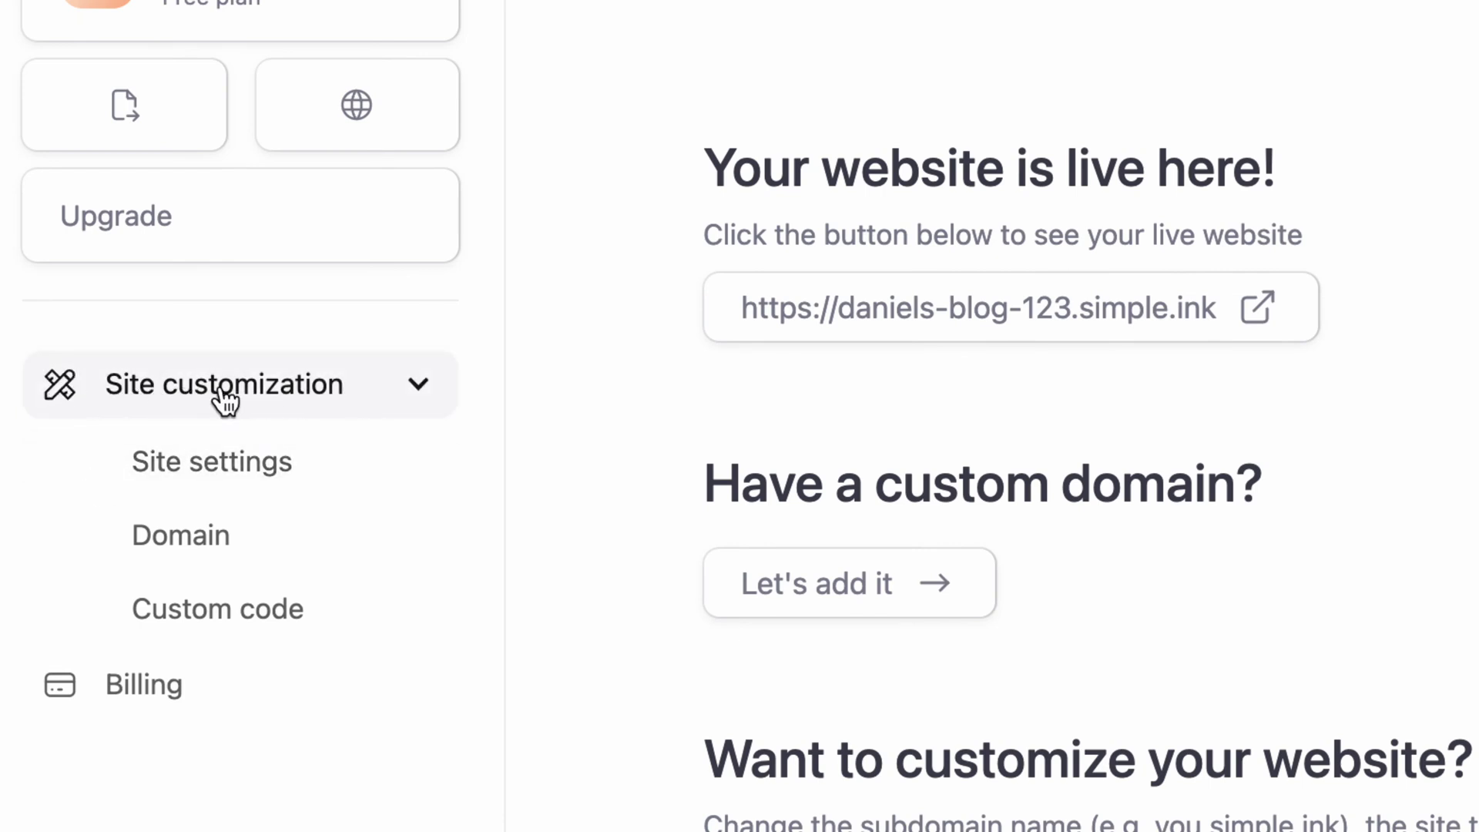
{"action": "left_click", "coordinate": [153, 521]}
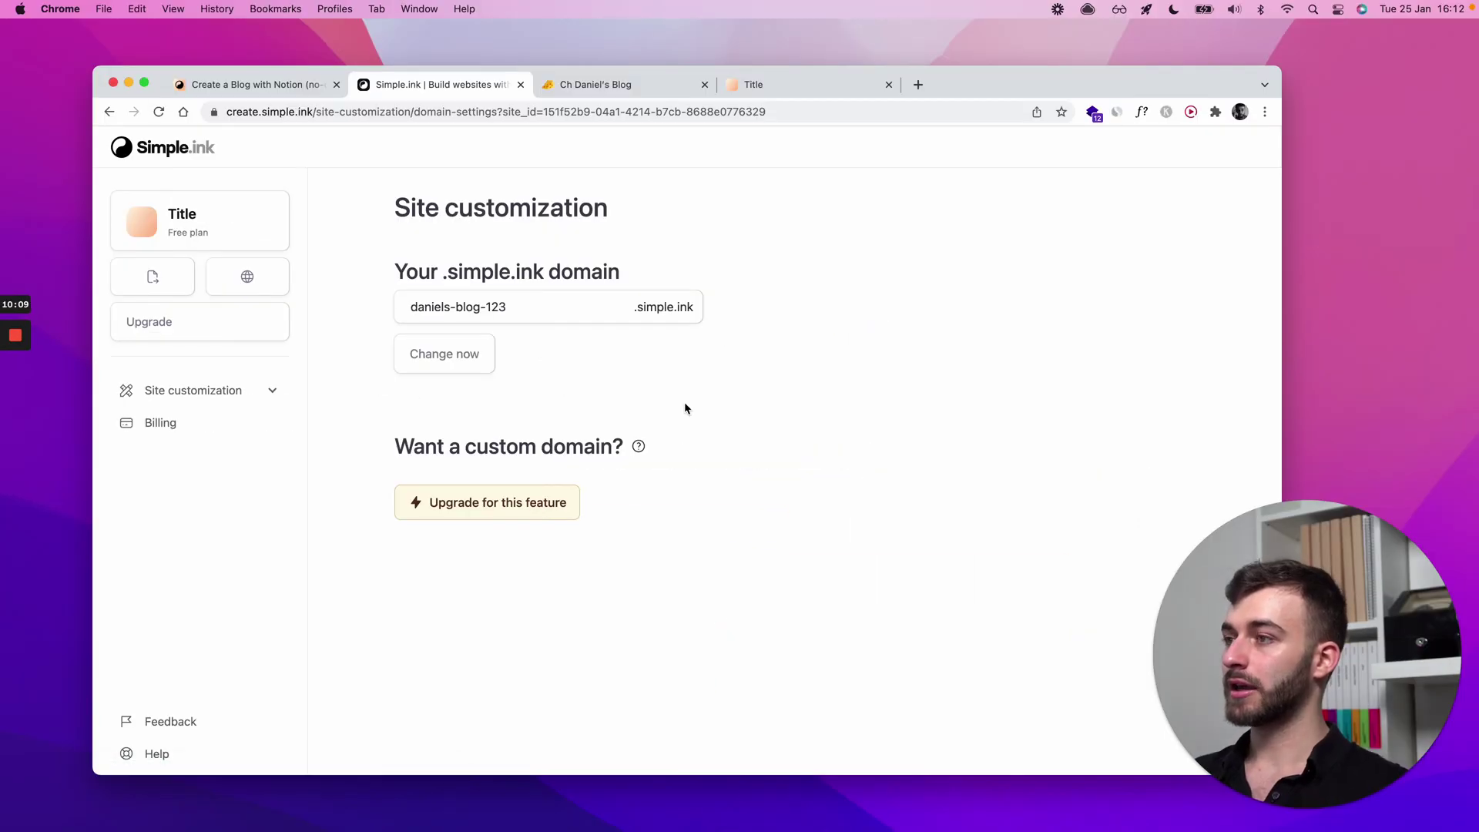
{"action": "mouse_move", "coordinate": [632, 449]}
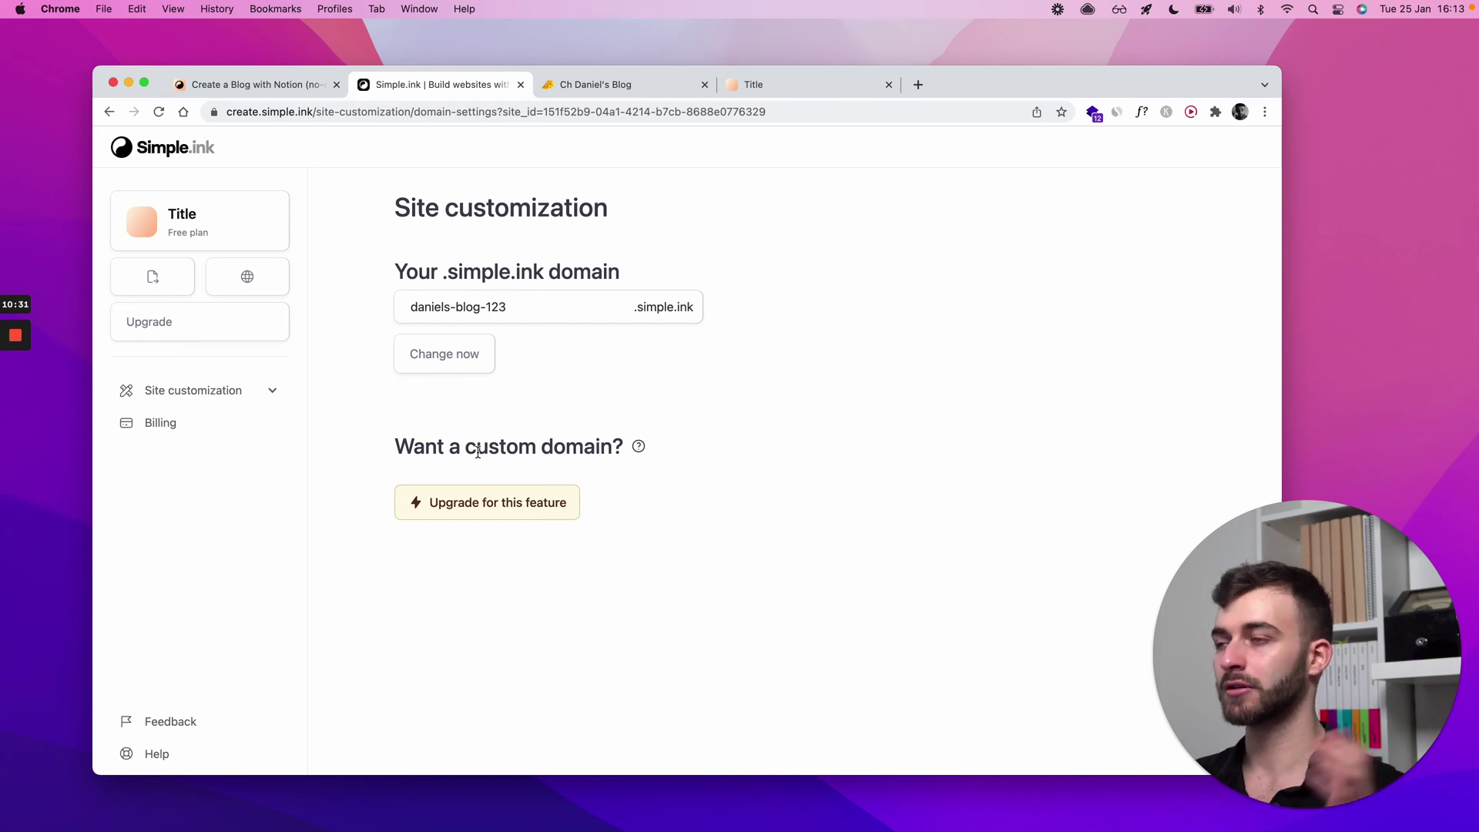
Check the .simple.ink suffix, then open and dismiss the custom domain upgrade offer.
{"action": "triple_click", "coordinate": [639, 307]}
{"action": "left_click", "coordinate": [707, 268]}
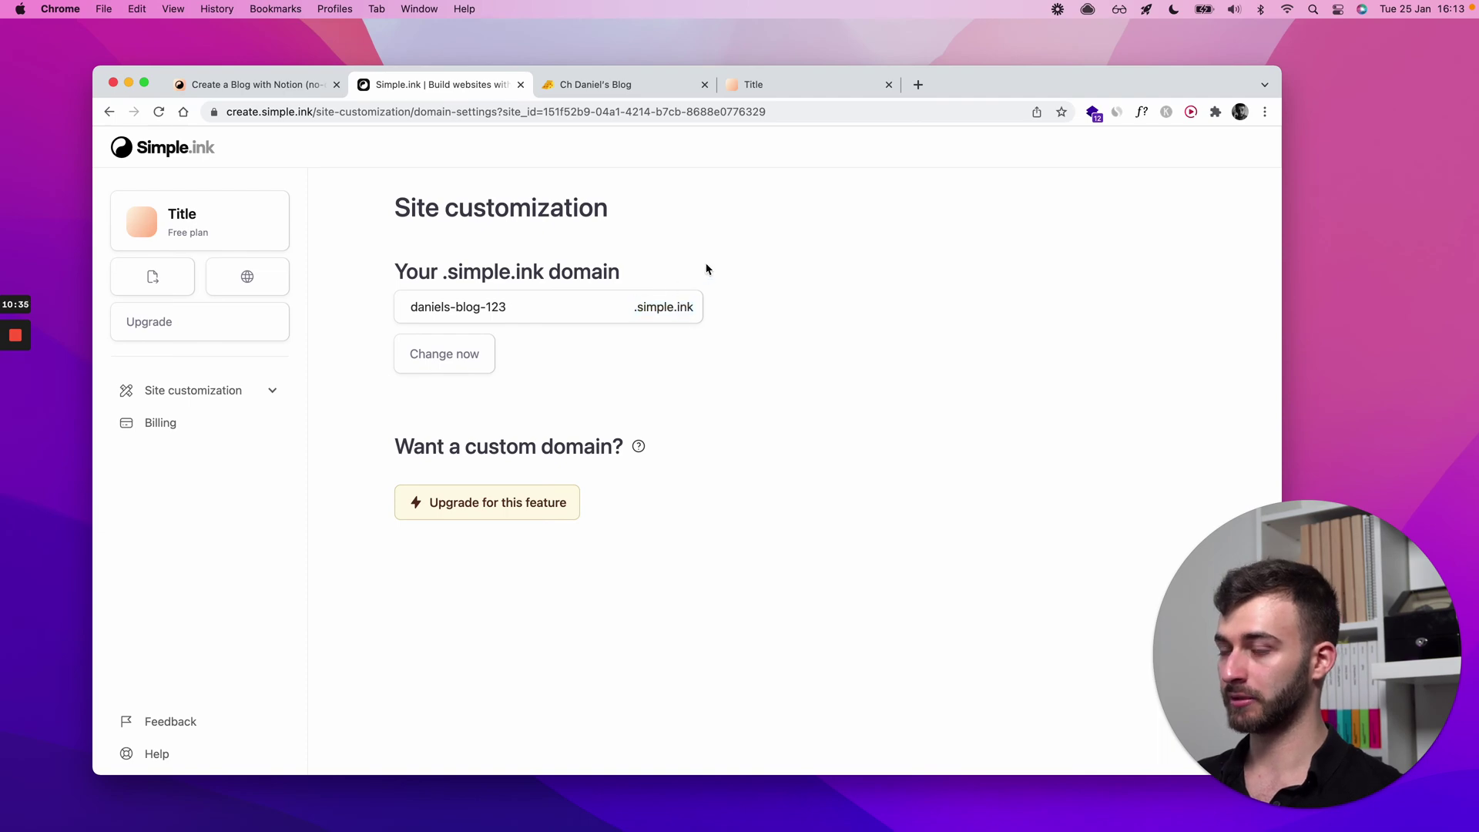
{"action": "left_click", "coordinate": [495, 502]}
{"action": "left_click", "coordinate": [493, 236]}
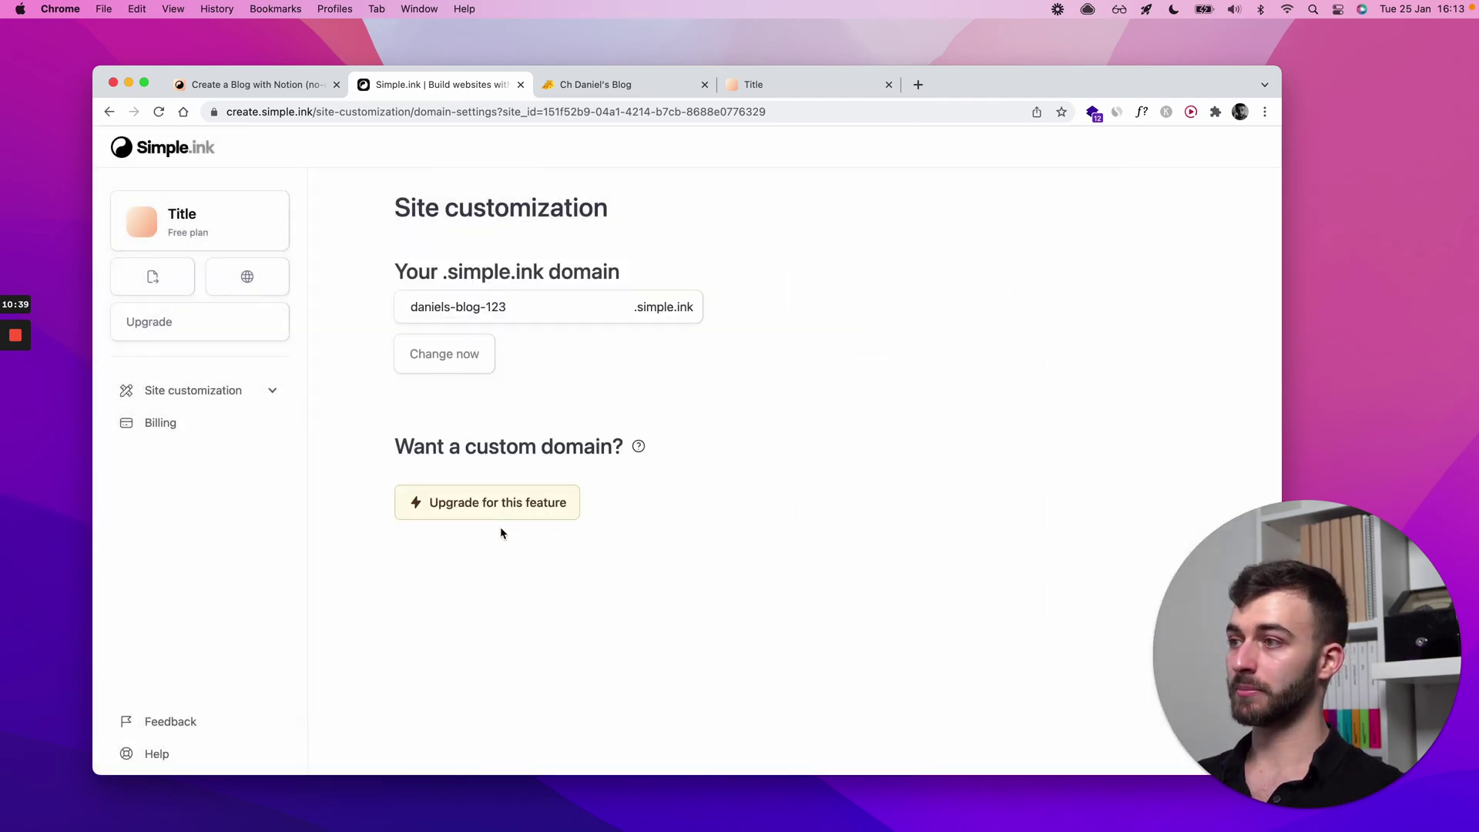
{"action": "key", "text": "super+t"}
{"action": "type", "text": "chdavid.com"}
{"action": "key", "text": "Return"}
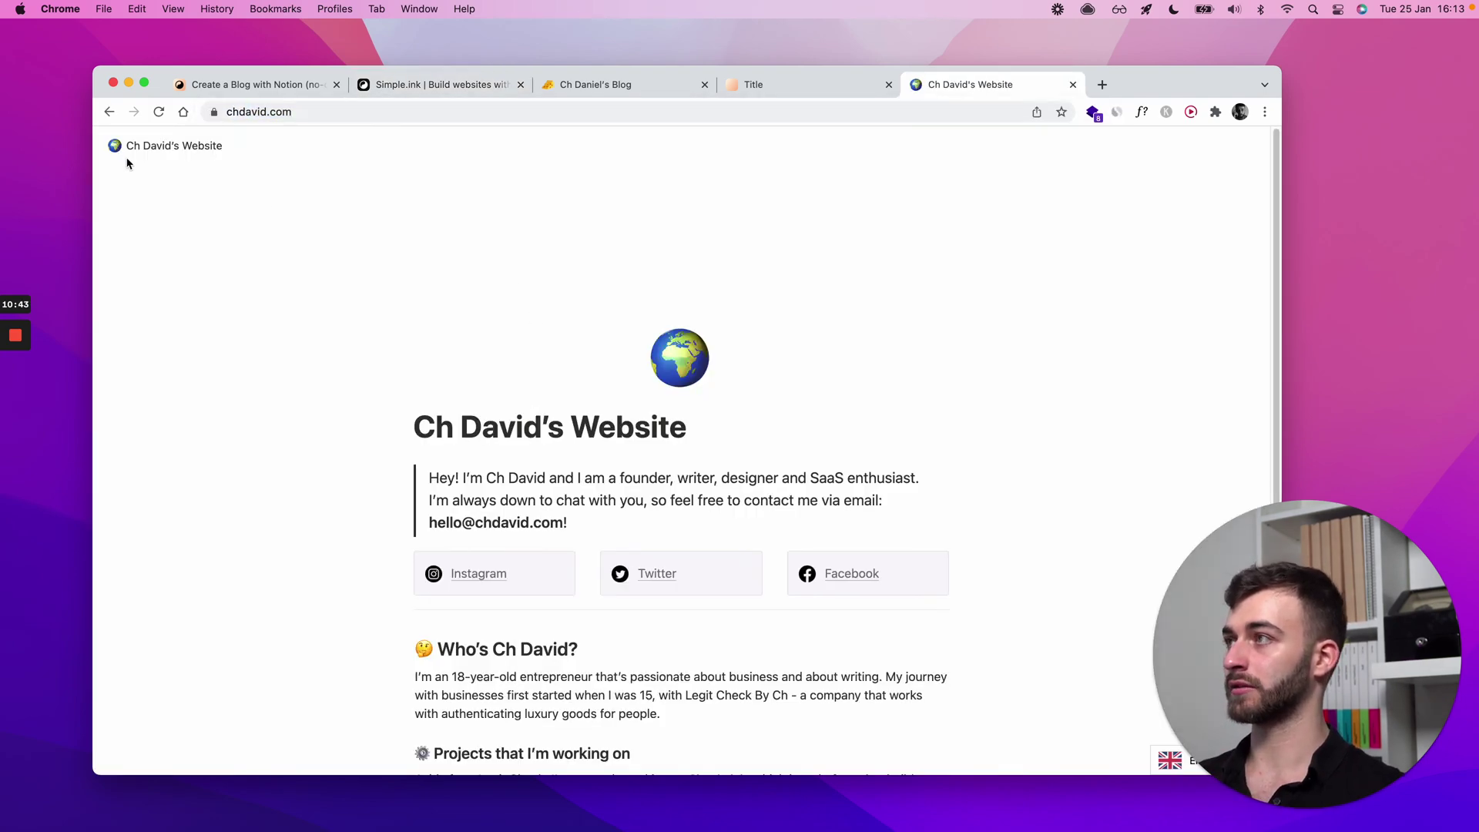
{"action": "scroll", "coordinate": [565, 571], "scroll_direction": "down", "scroll_amount": 5}
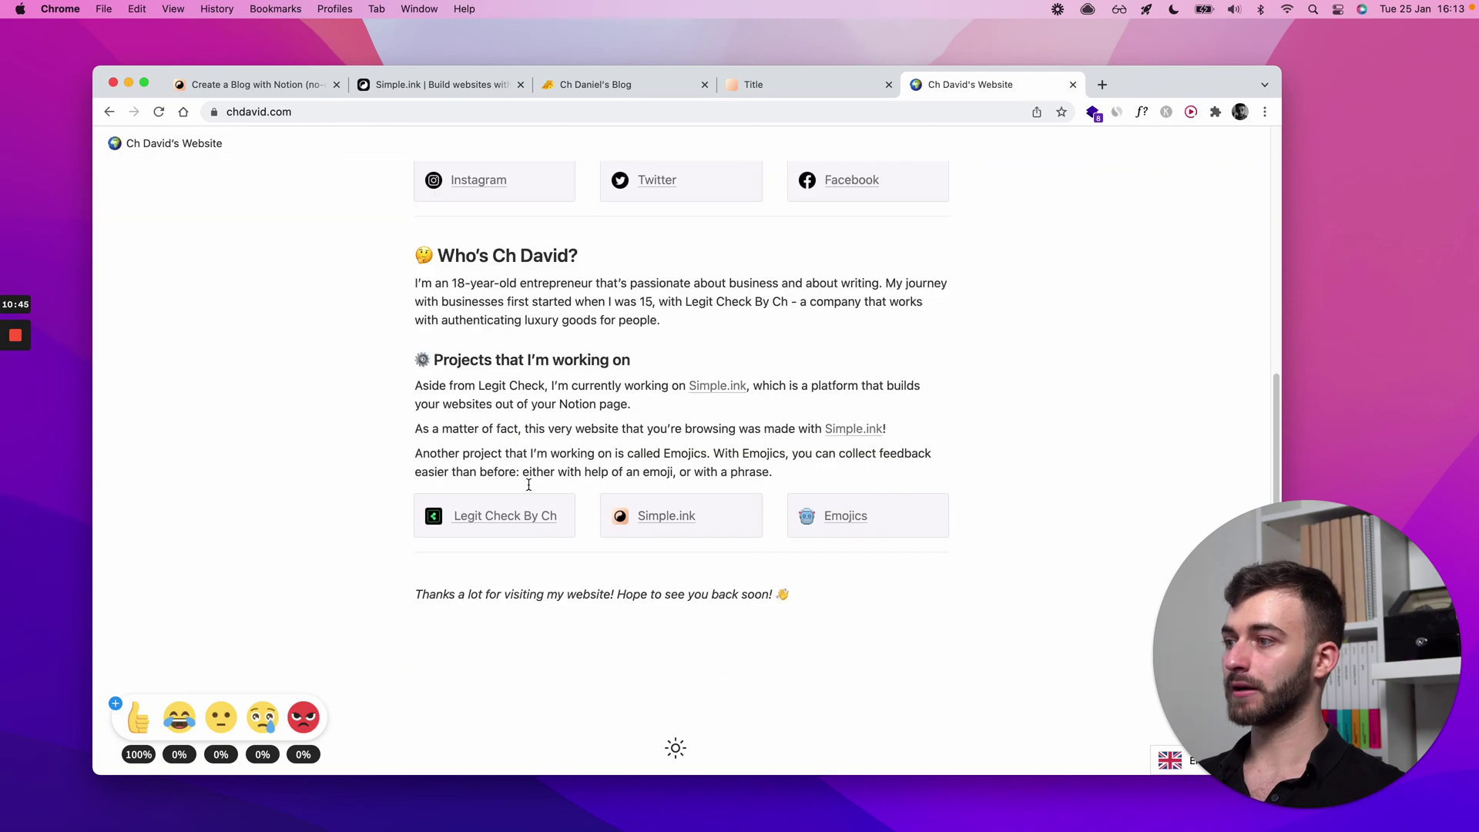
{"action": "scroll", "coordinate": [571, 459], "scroll_direction": "up", "scroll_amount": 5}
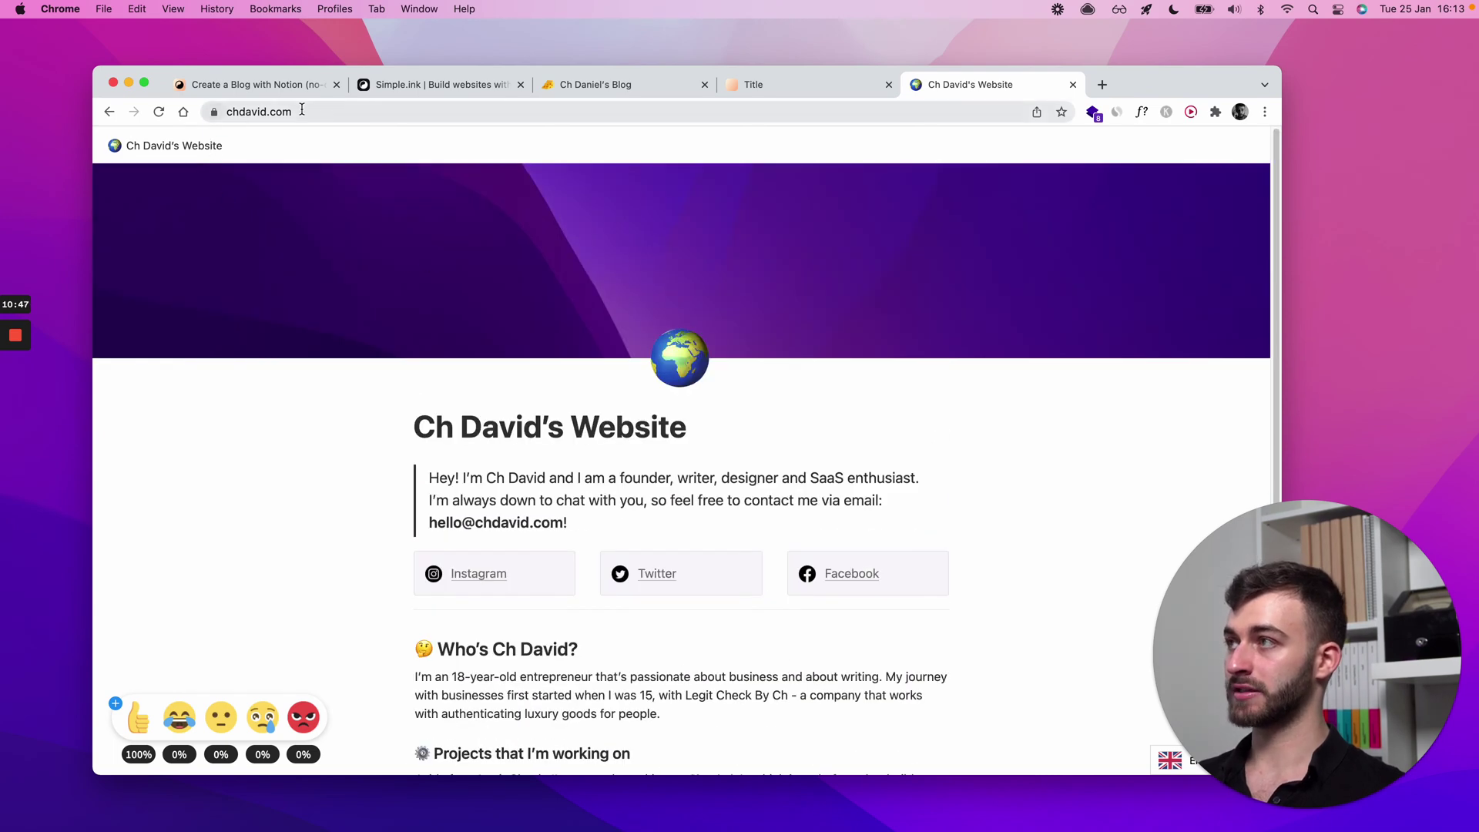
{"action": "key", "text": "super+w"}
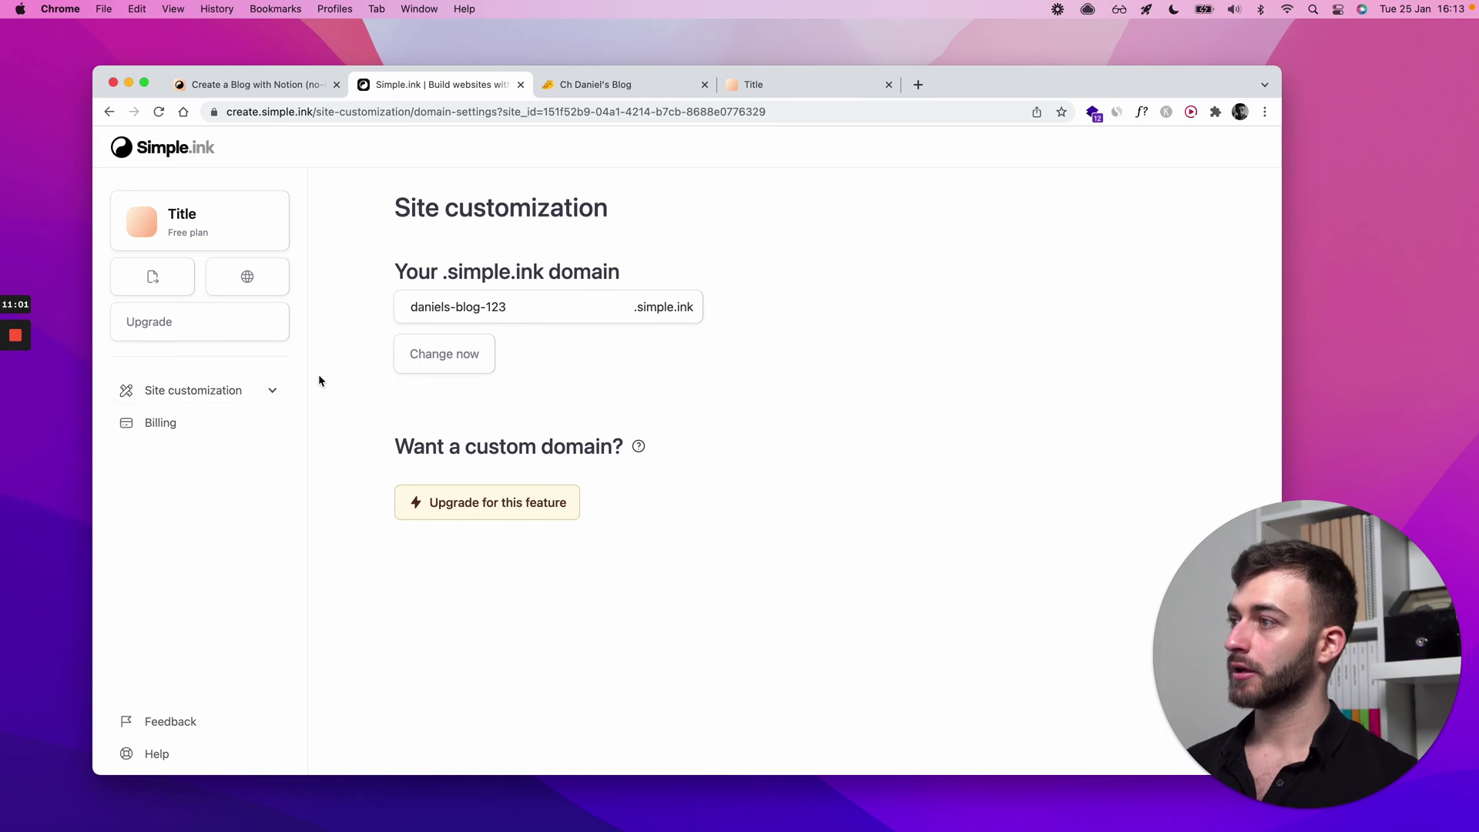
Open Site settings under Site customization and scroll through the Notion link, title and description fields.
{"action": "left_click", "coordinate": [277, 390]}
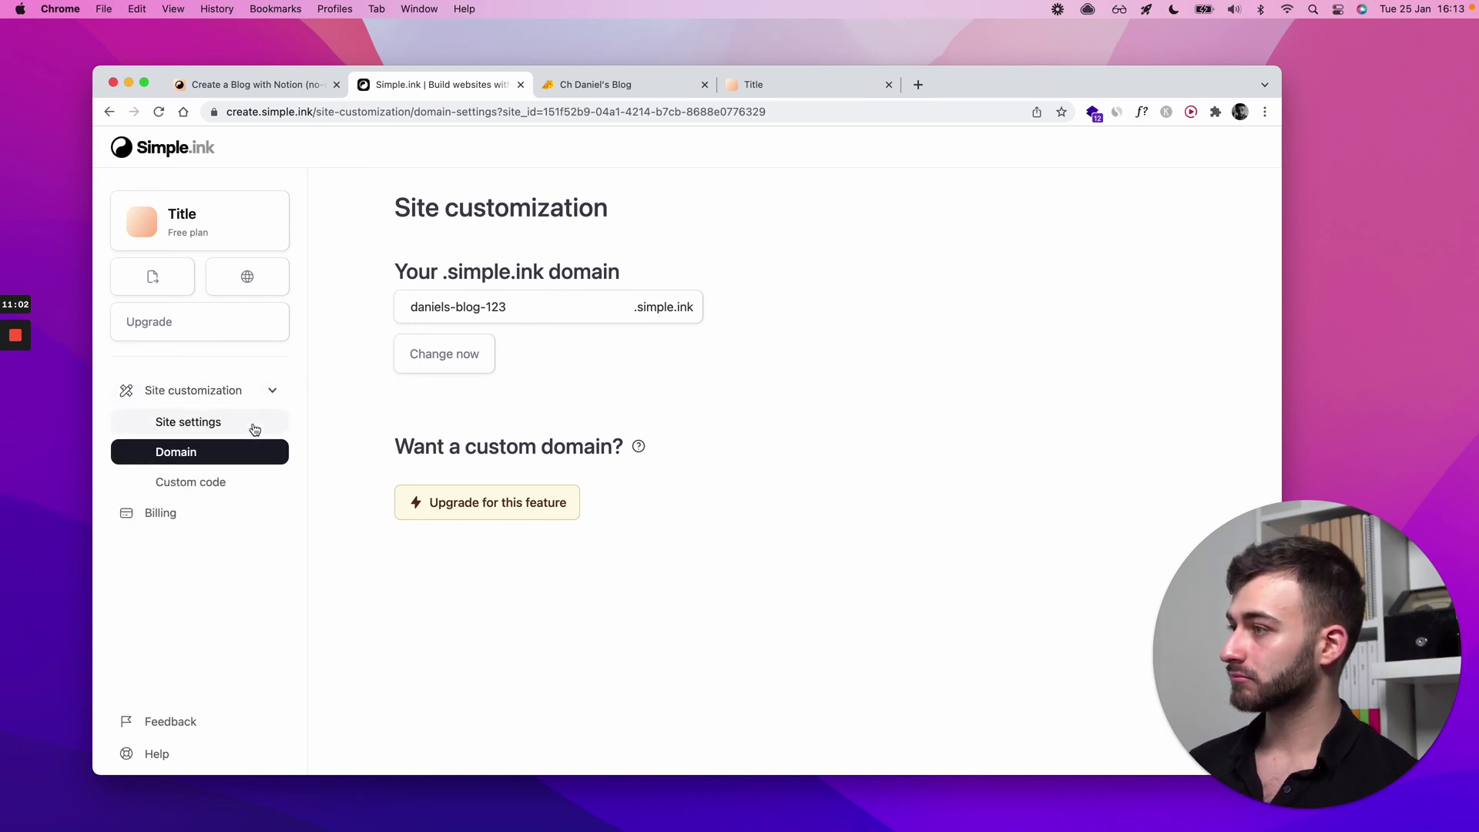
{"action": "left_click", "coordinate": [251, 424]}
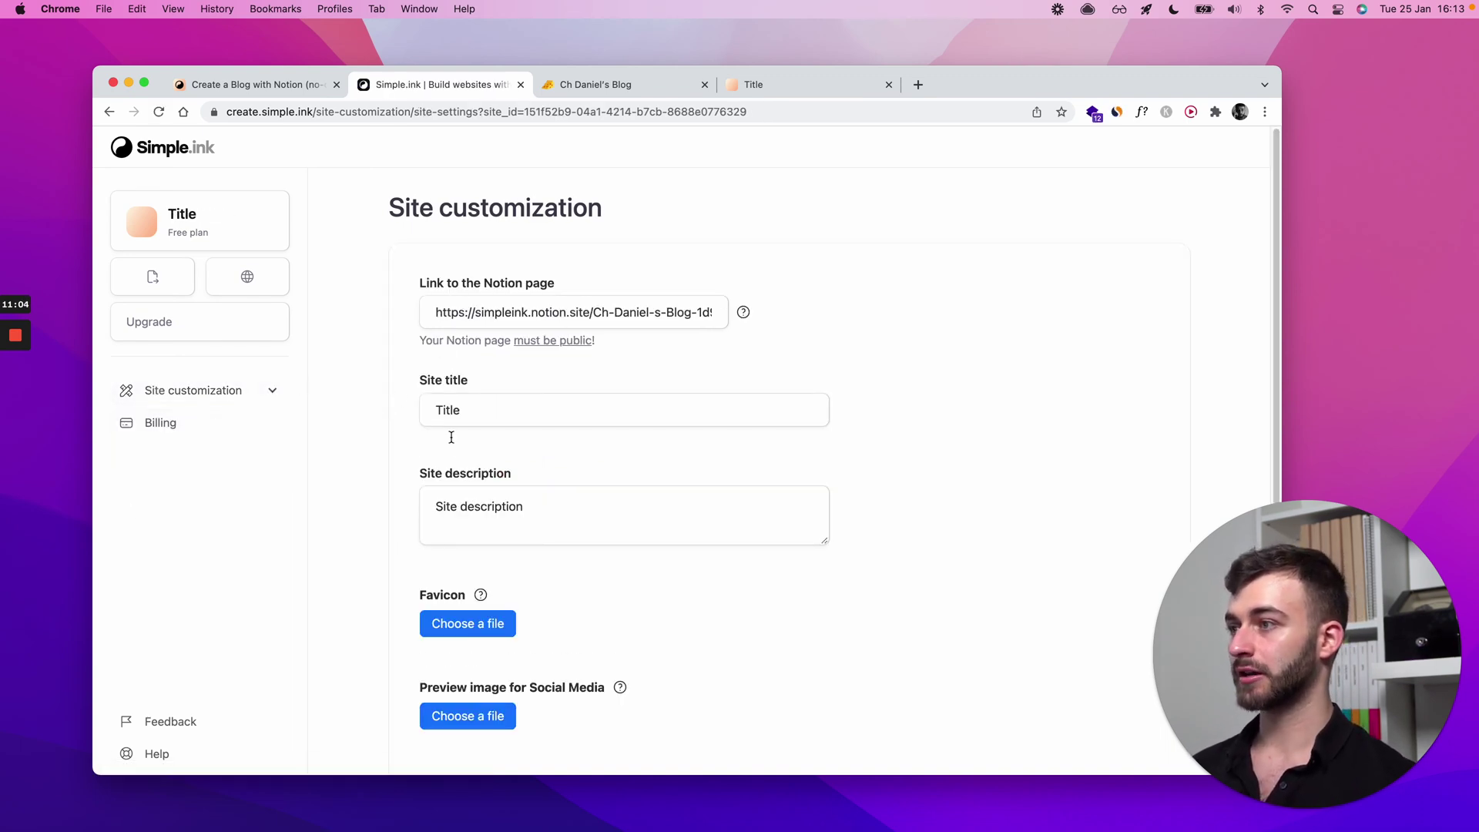
{"action": "scroll", "coordinate": [452, 465], "scroll_direction": "down", "scroll_amount": 2}
{"action": "scroll", "coordinate": [458, 481], "scroll_direction": "down", "scroll_amount": 2}
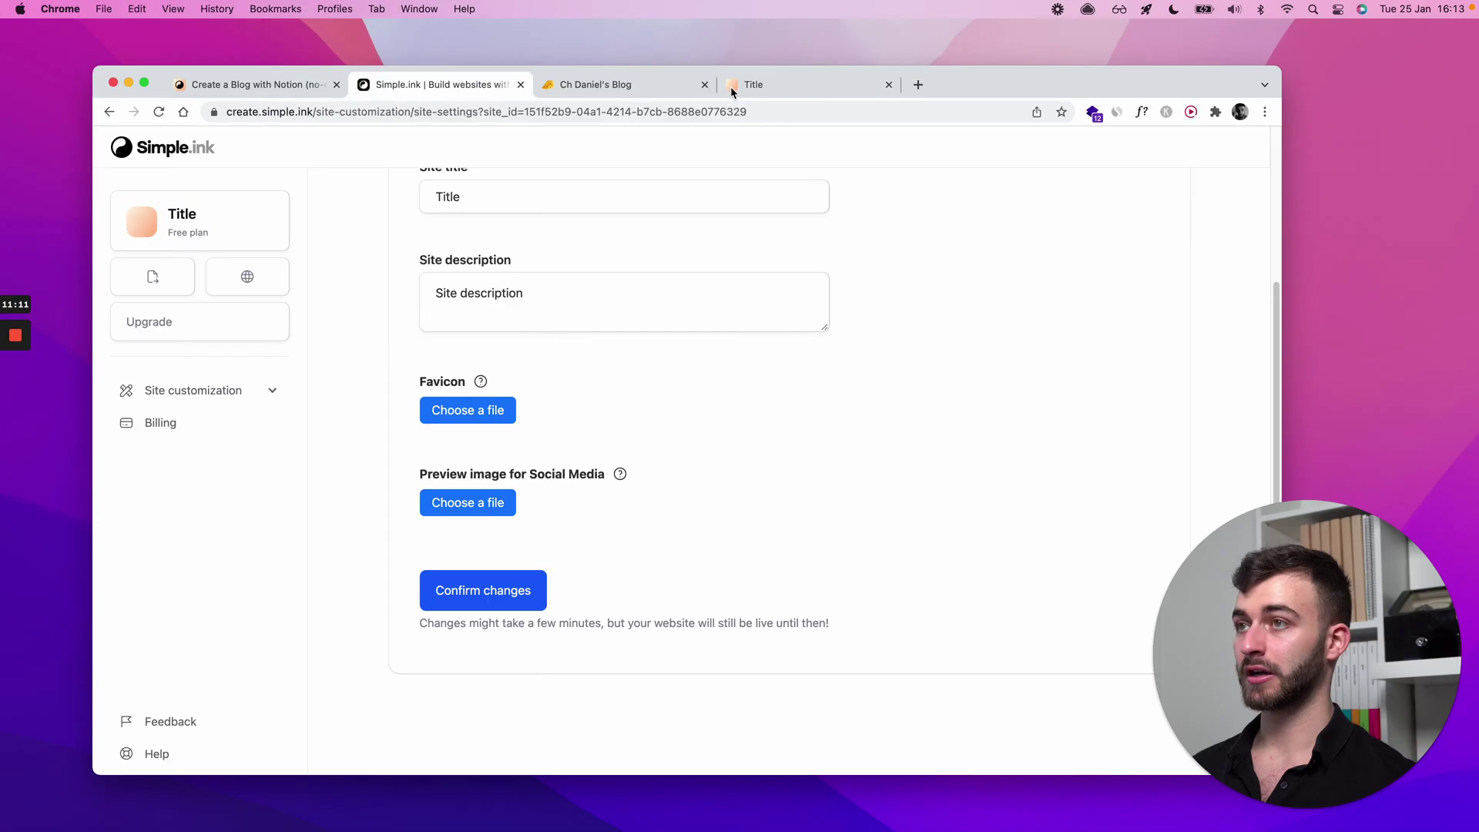
{"action": "scroll", "coordinate": [604, 499], "scroll_direction": "up", "scroll_amount": 4}
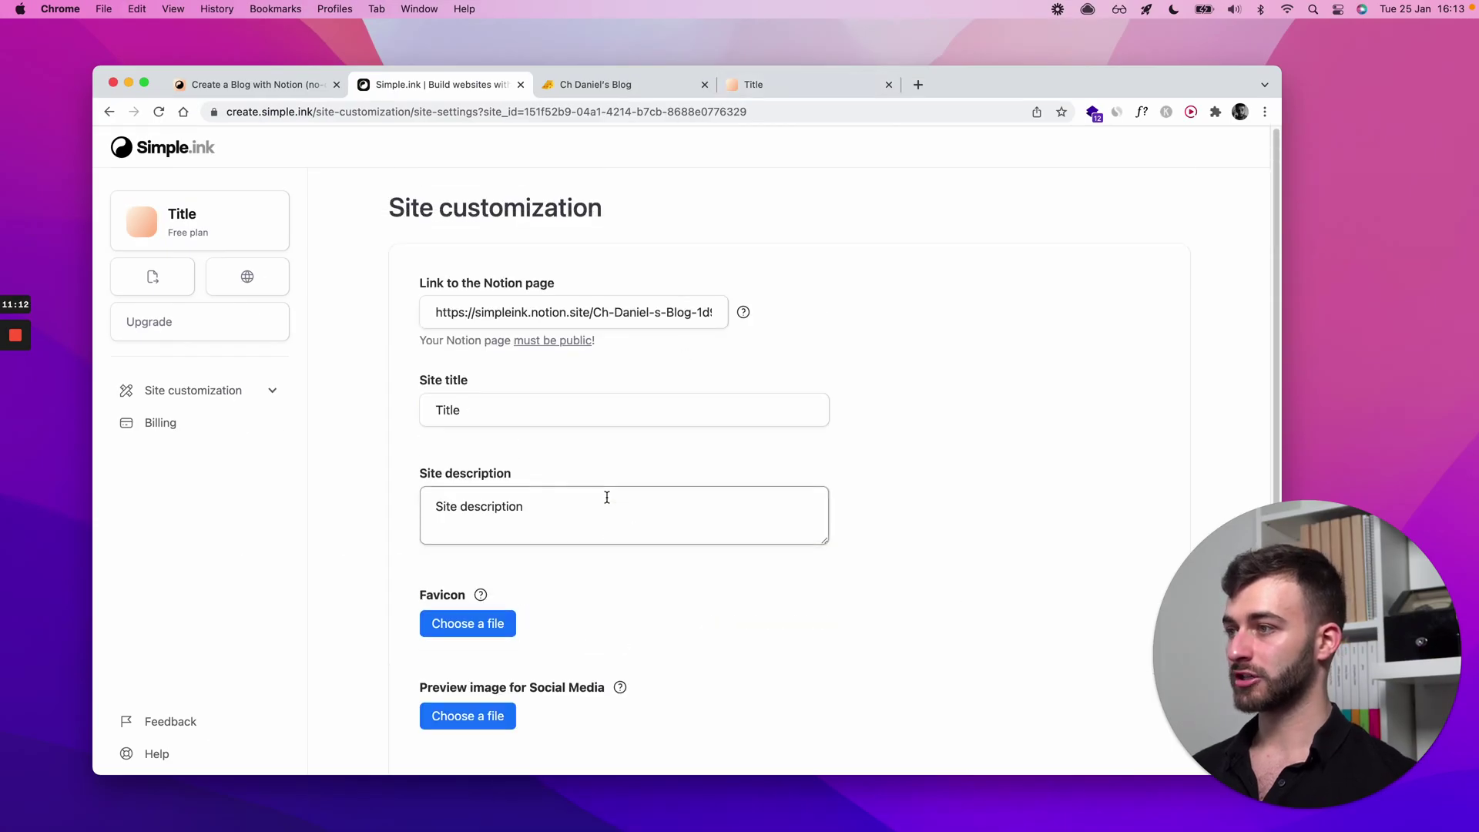
{"action": "left_click", "coordinate": [751, 85]}
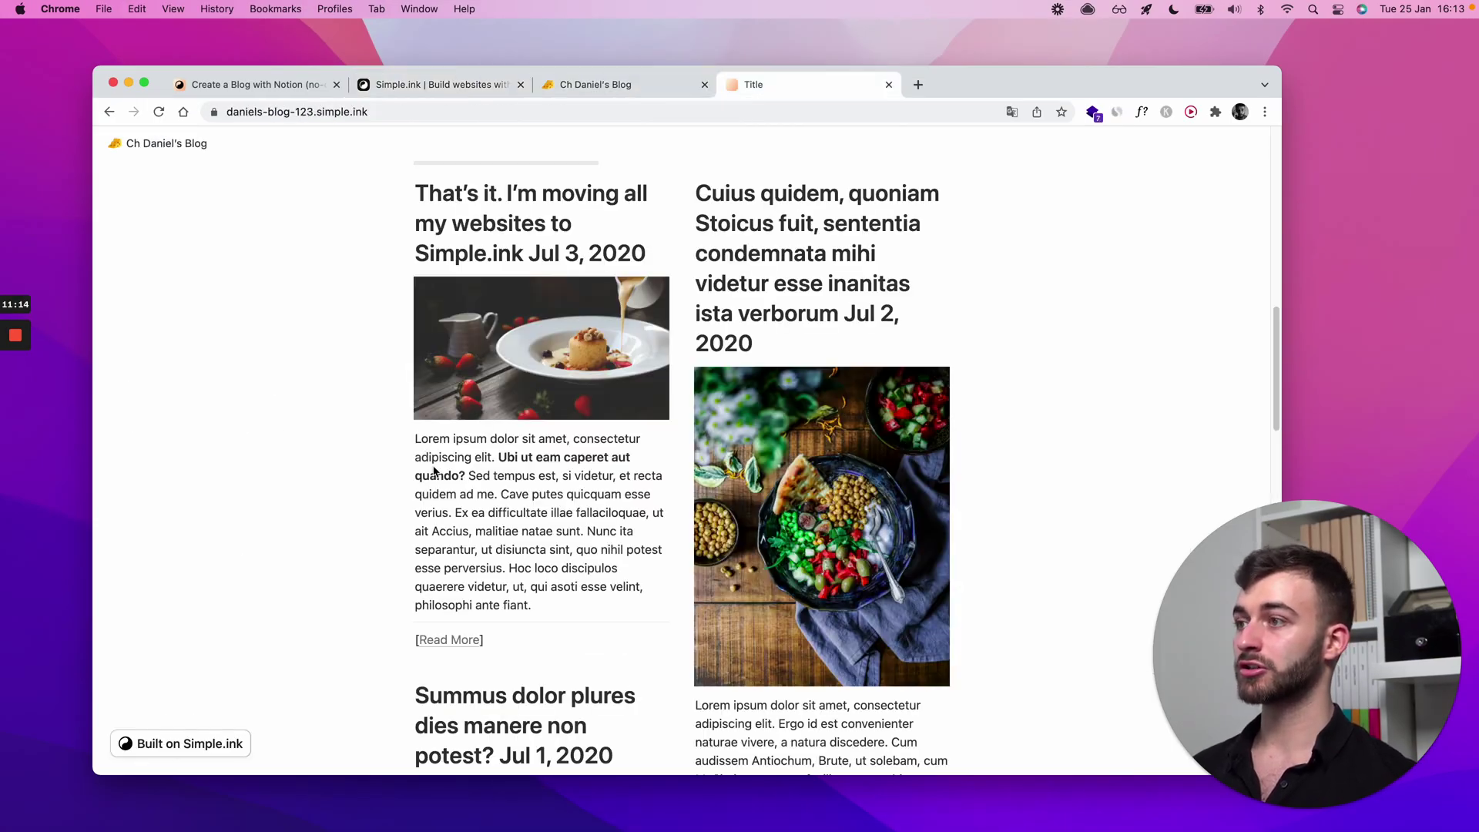
{"action": "scroll", "coordinate": [538, 455], "scroll_direction": "up", "scroll_amount": 10}
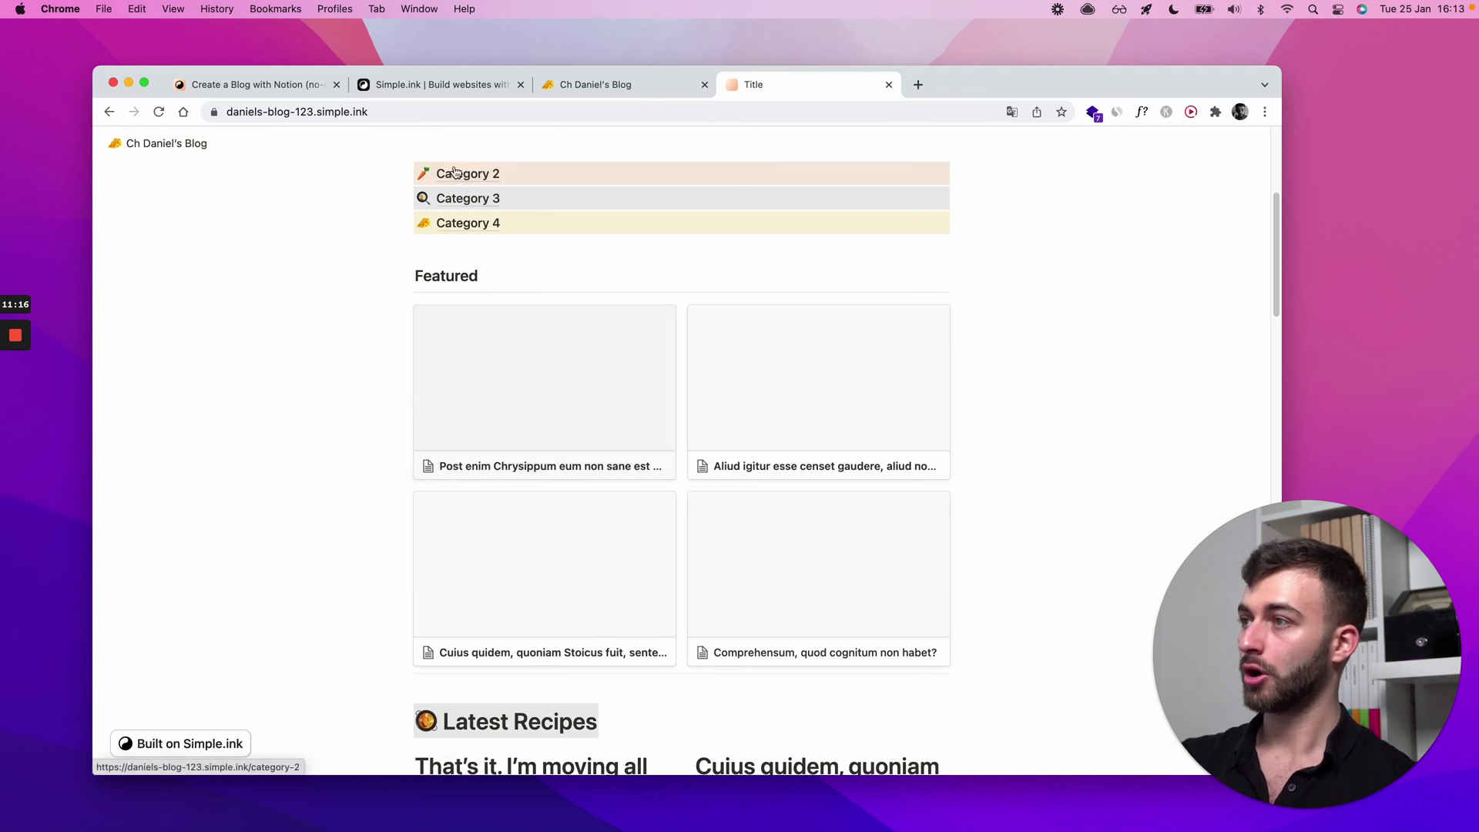
{"action": "left_click", "coordinate": [466, 172]}
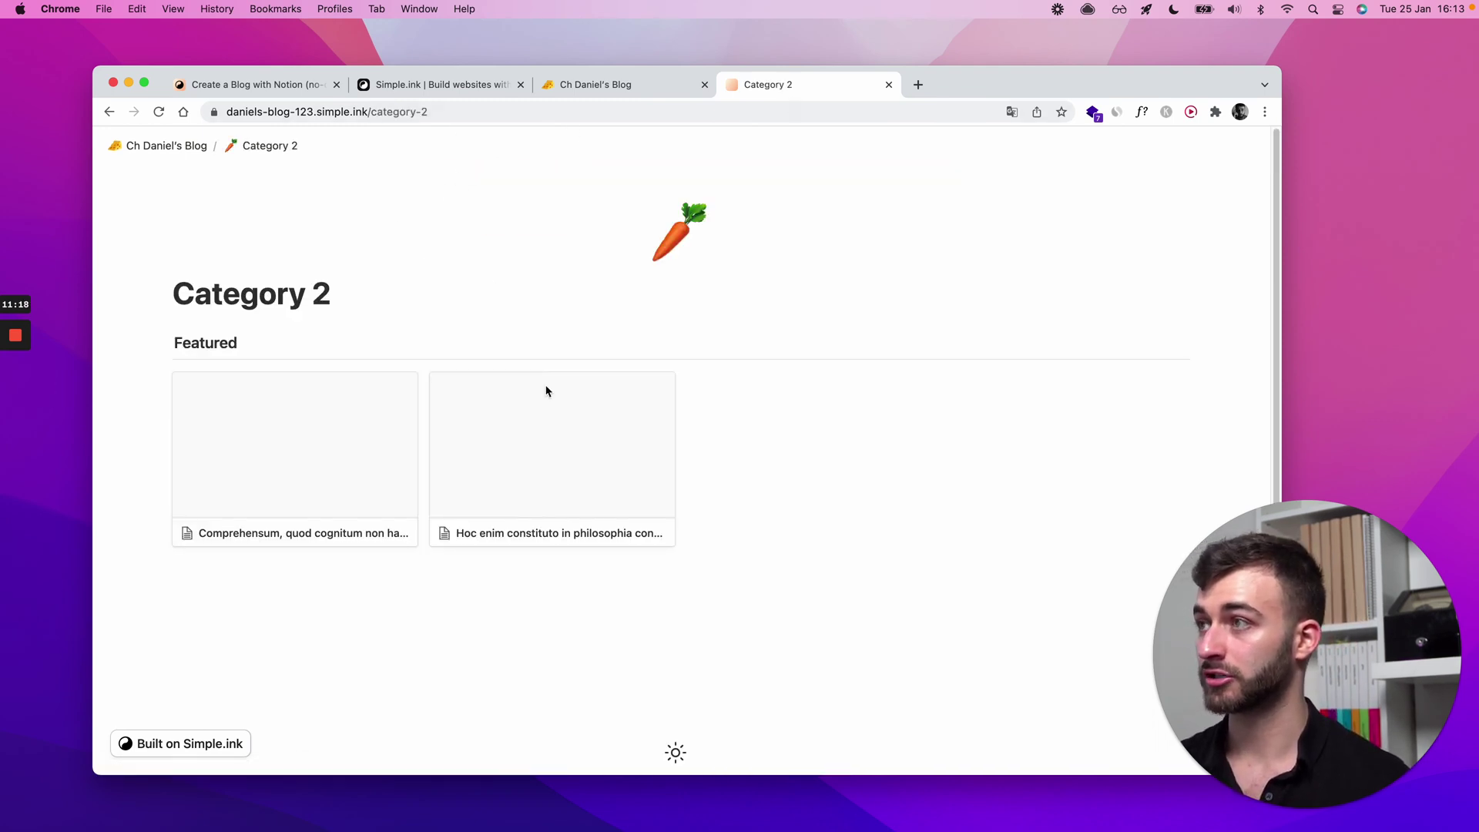
{"action": "key", "text": "super+bracketleft"}
{"action": "scroll", "coordinate": [568, 257], "scroll_direction": "down", "scroll_amount": 1}
{"action": "scroll", "coordinate": [468, 205], "scroll_direction": "up", "scroll_amount": 2}
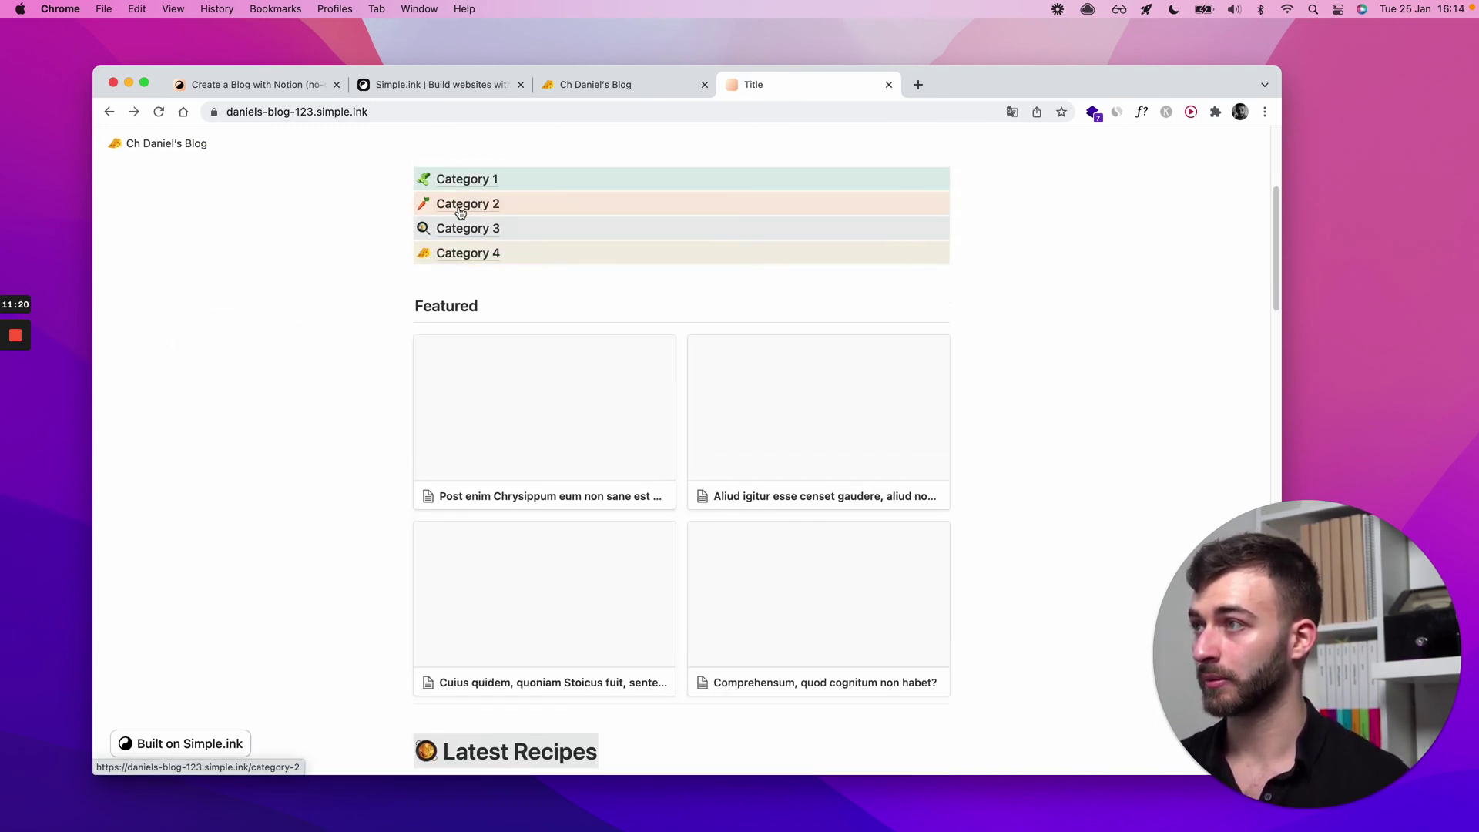
{"action": "left_click", "coordinate": [466, 215]}
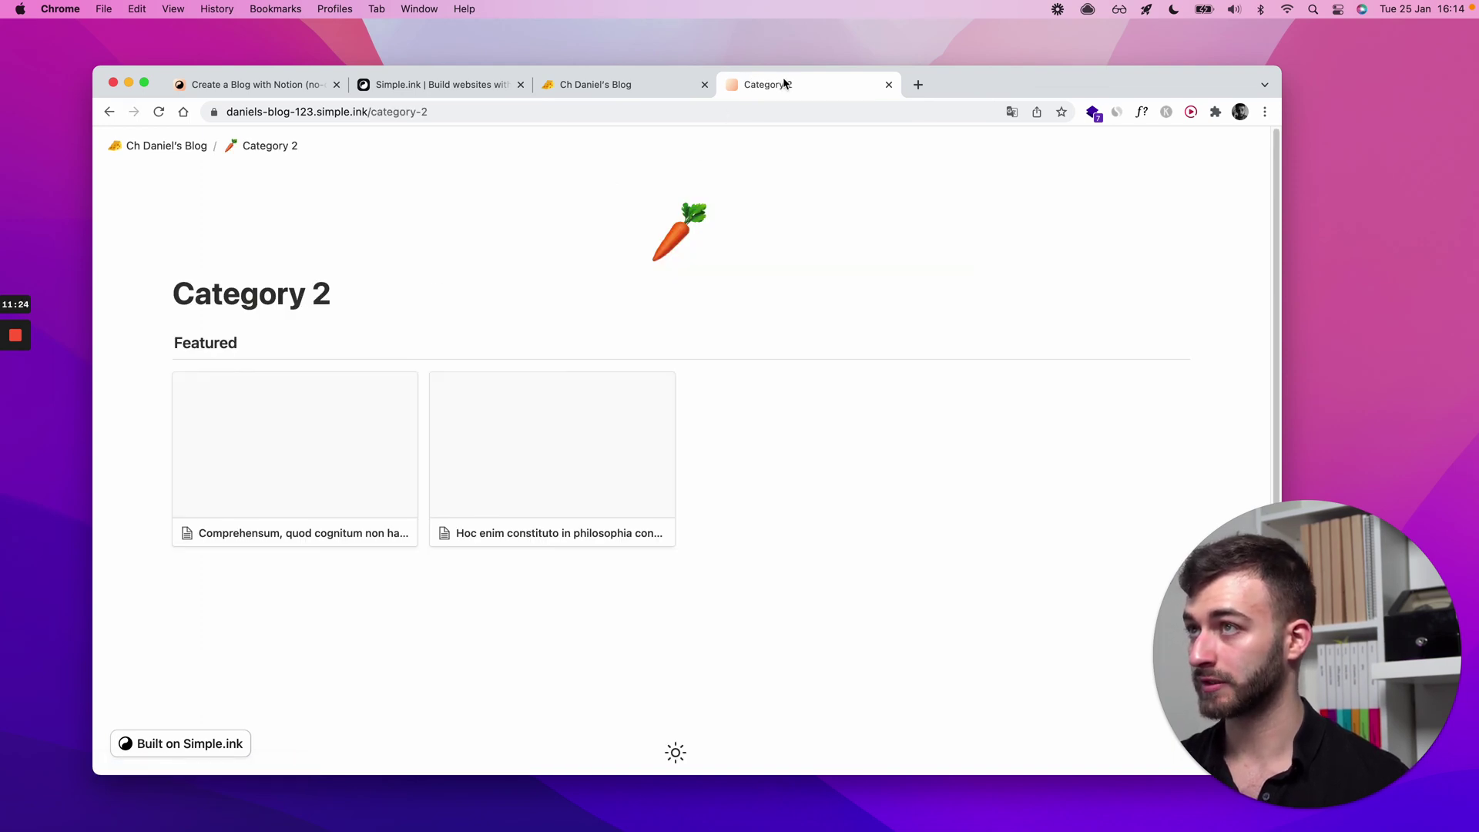
{"action": "key", "text": "super+bracketleft"}
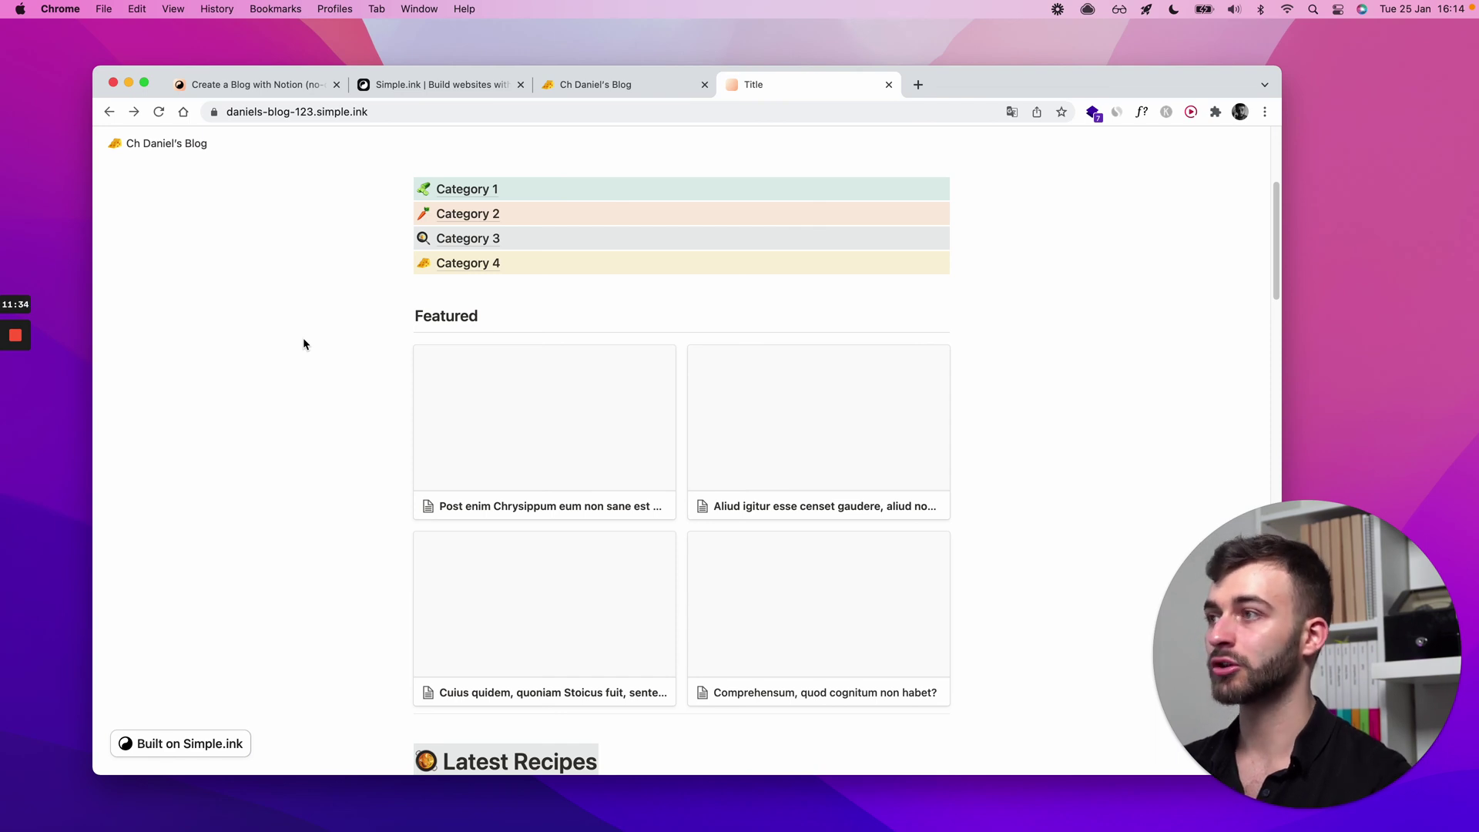
{"action": "scroll", "coordinate": [303, 344], "scroll_direction": "up", "scroll_amount": 5}
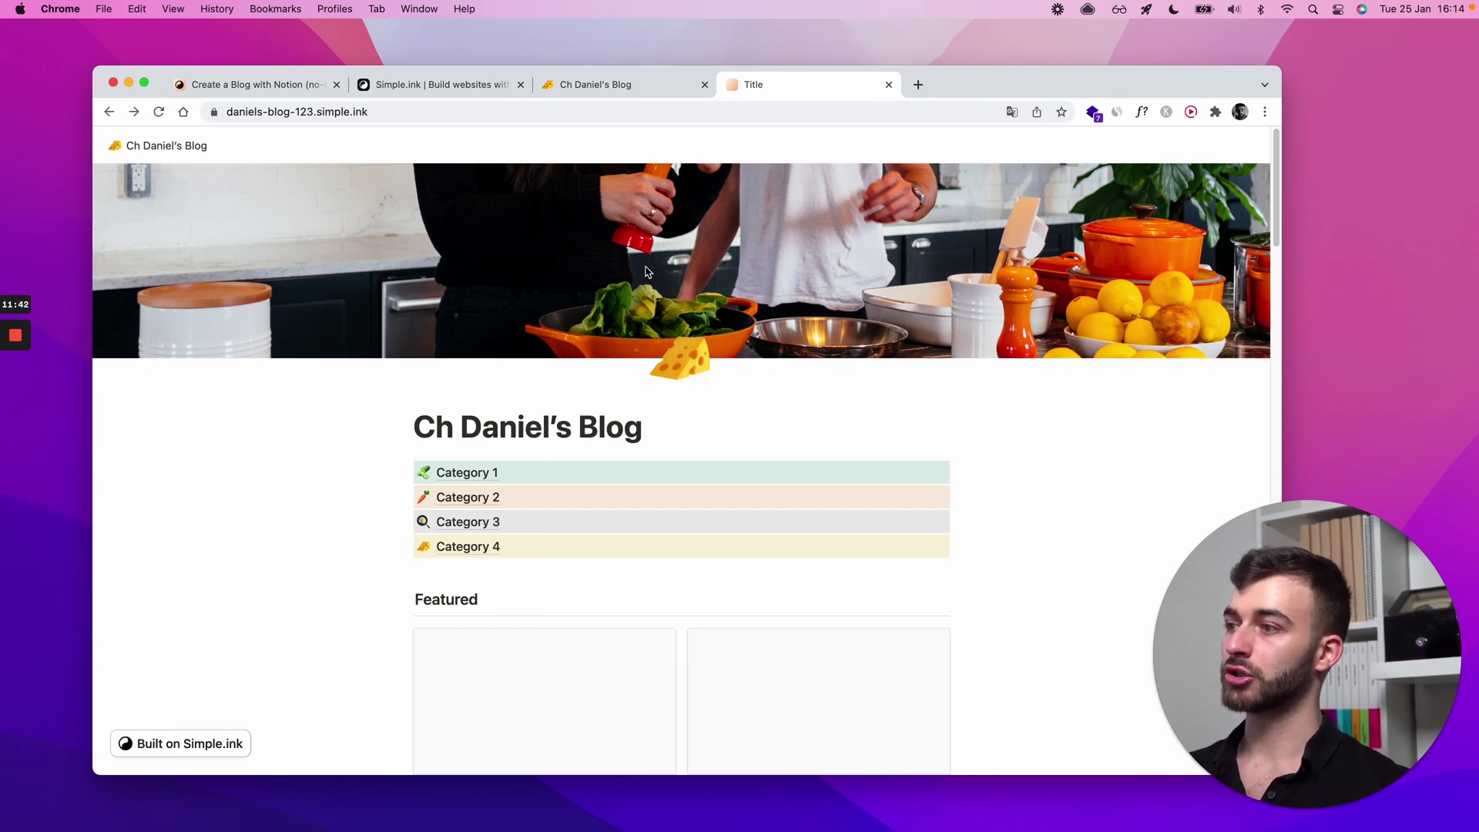
{"action": "scroll", "coordinate": [633, 422], "scroll_direction": "down", "scroll_amount": 20}
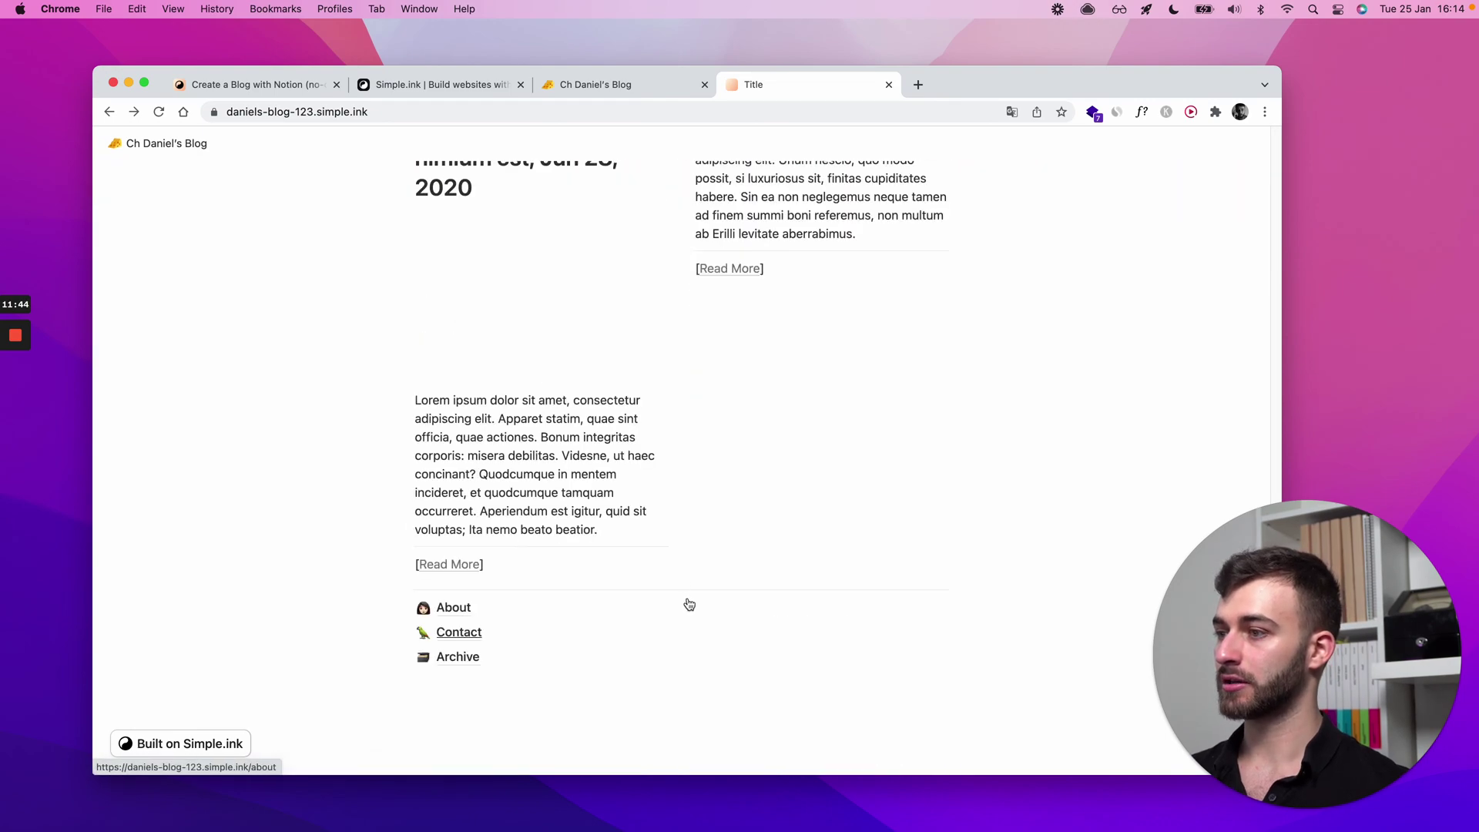
{"action": "scroll", "coordinate": [758, 385], "scroll_direction": "up", "scroll_amount": 4}
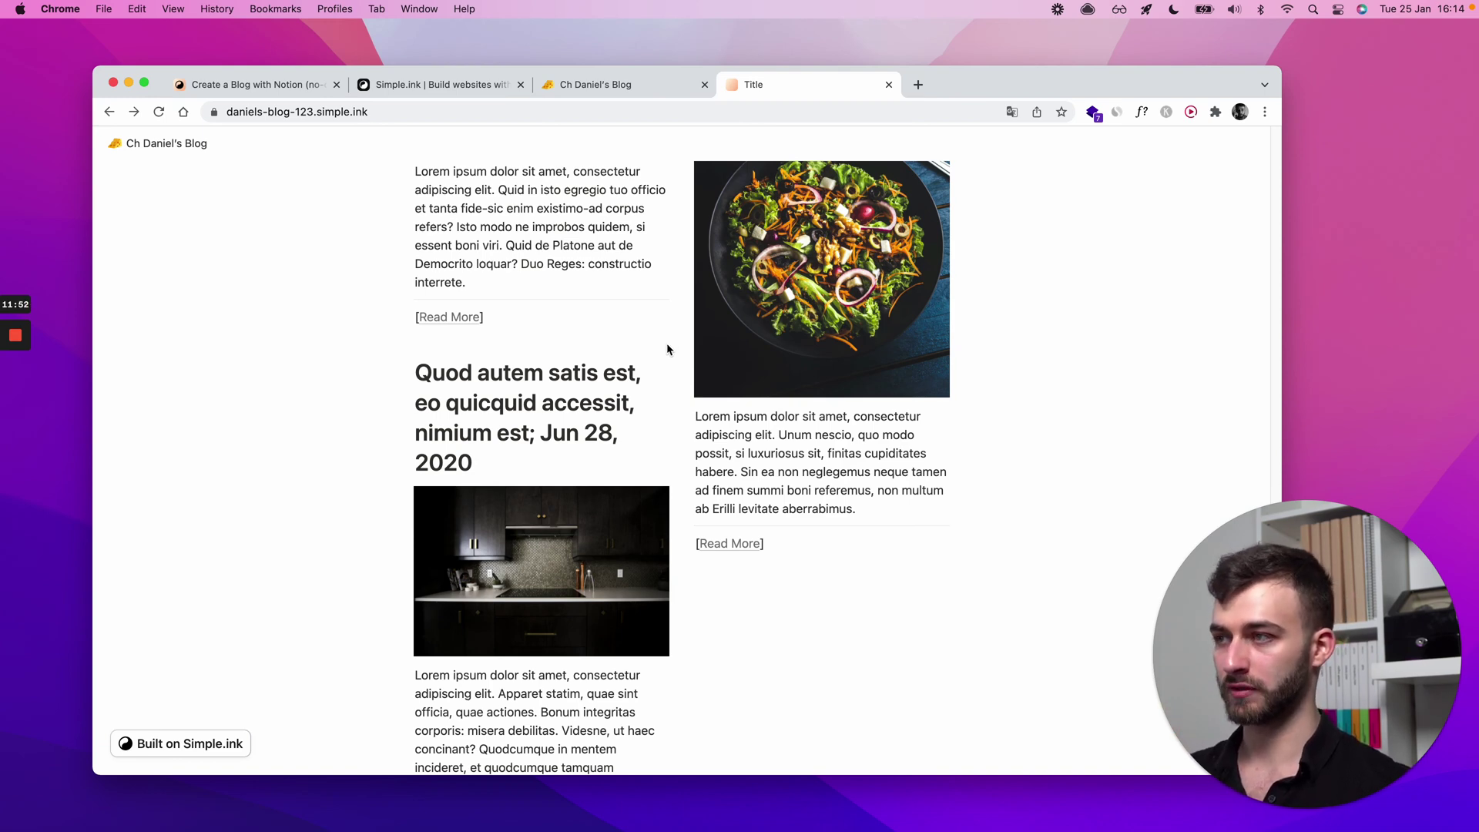
{"action": "left_click", "coordinate": [408, 85]}
{"action": "left_click", "coordinate": [309, 90]}
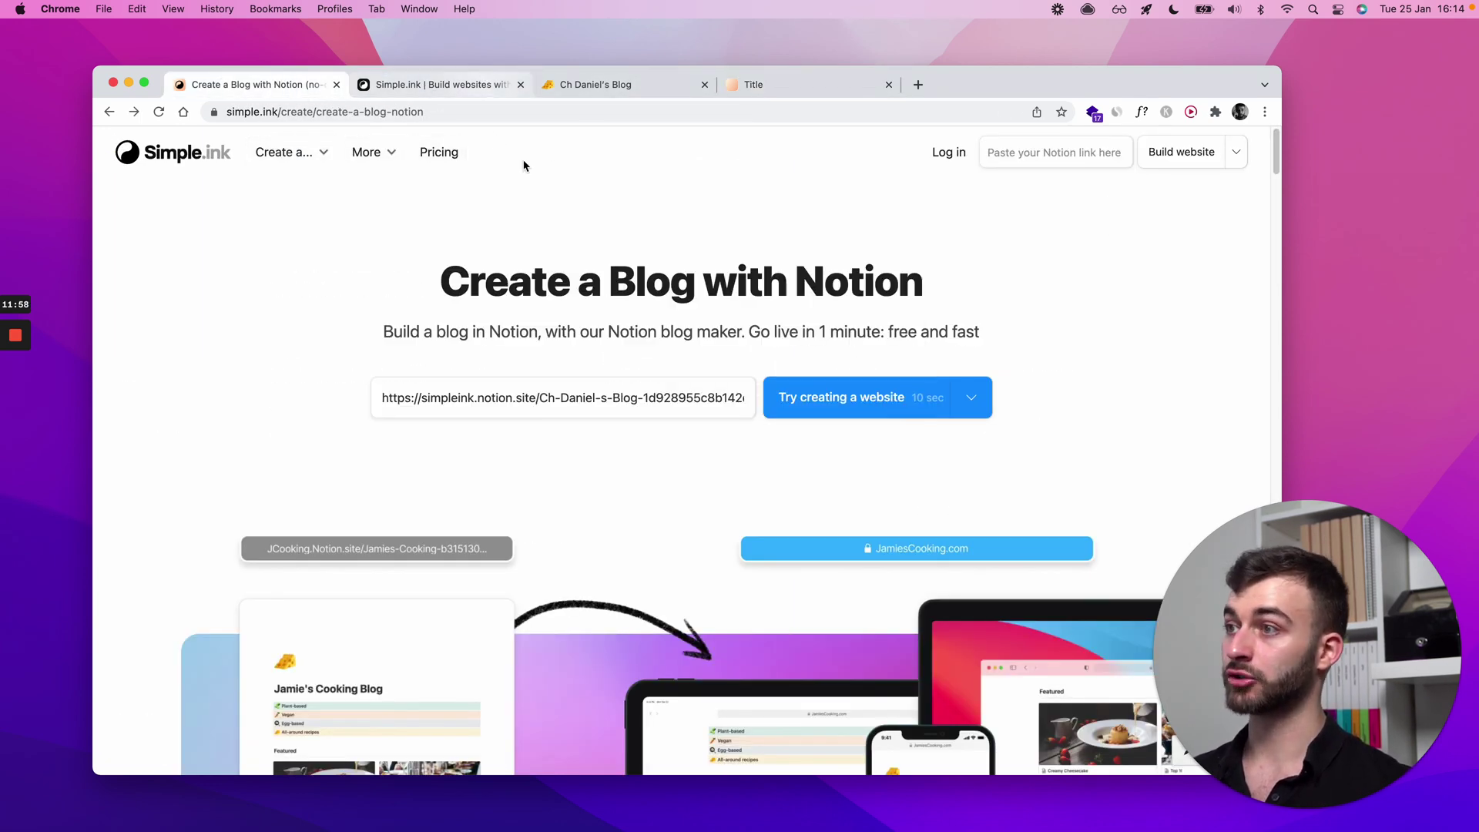
{"action": "scroll", "coordinate": [571, 186], "scroll_direction": "down", "scroll_amount": 5}
{"action": "scroll", "coordinate": [587, 441], "scroll_direction": "down", "scroll_amount": 10}
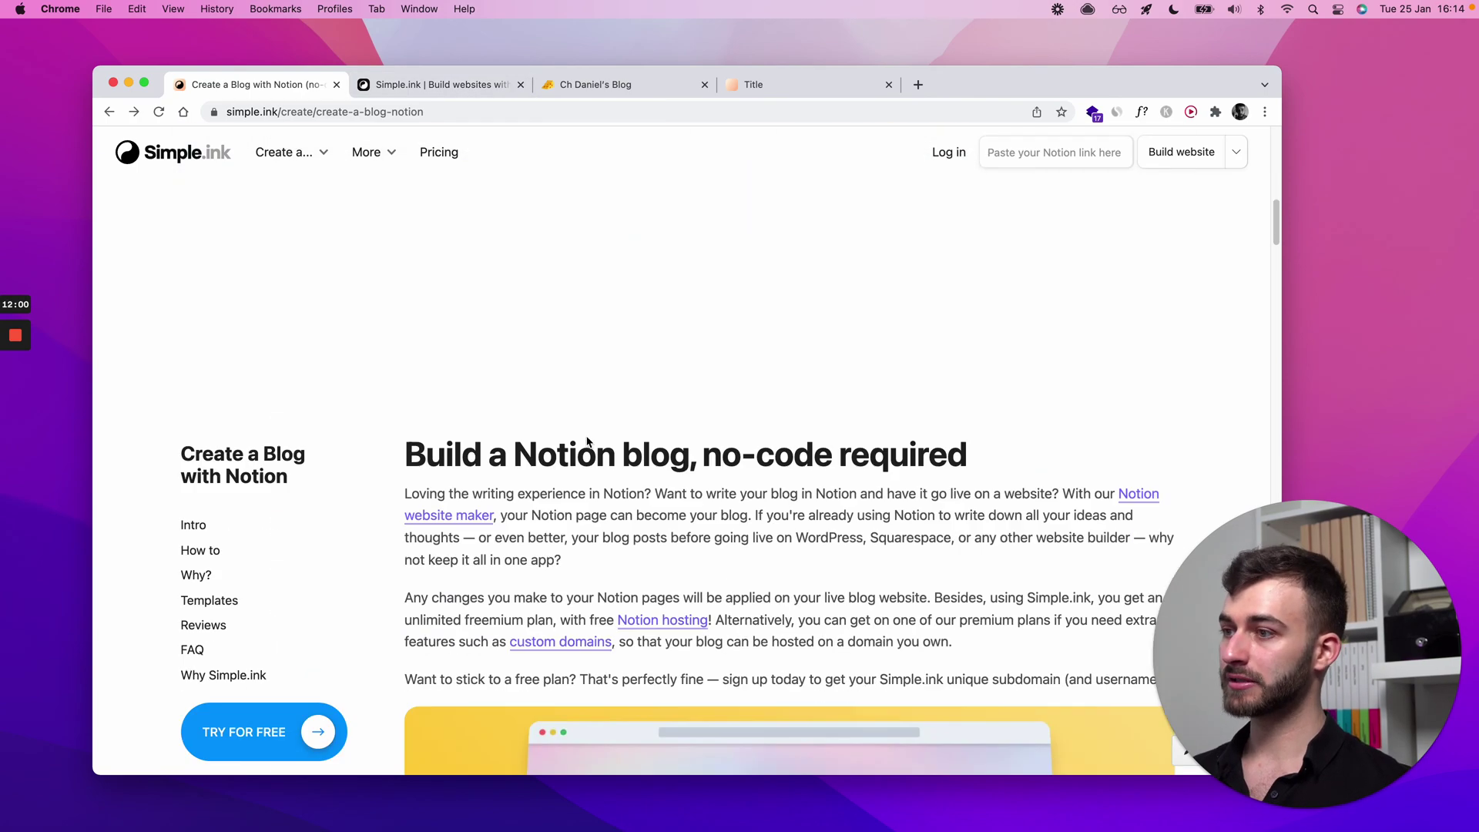
{"action": "scroll", "coordinate": [587, 440], "scroll_direction": "down", "scroll_amount": 15}
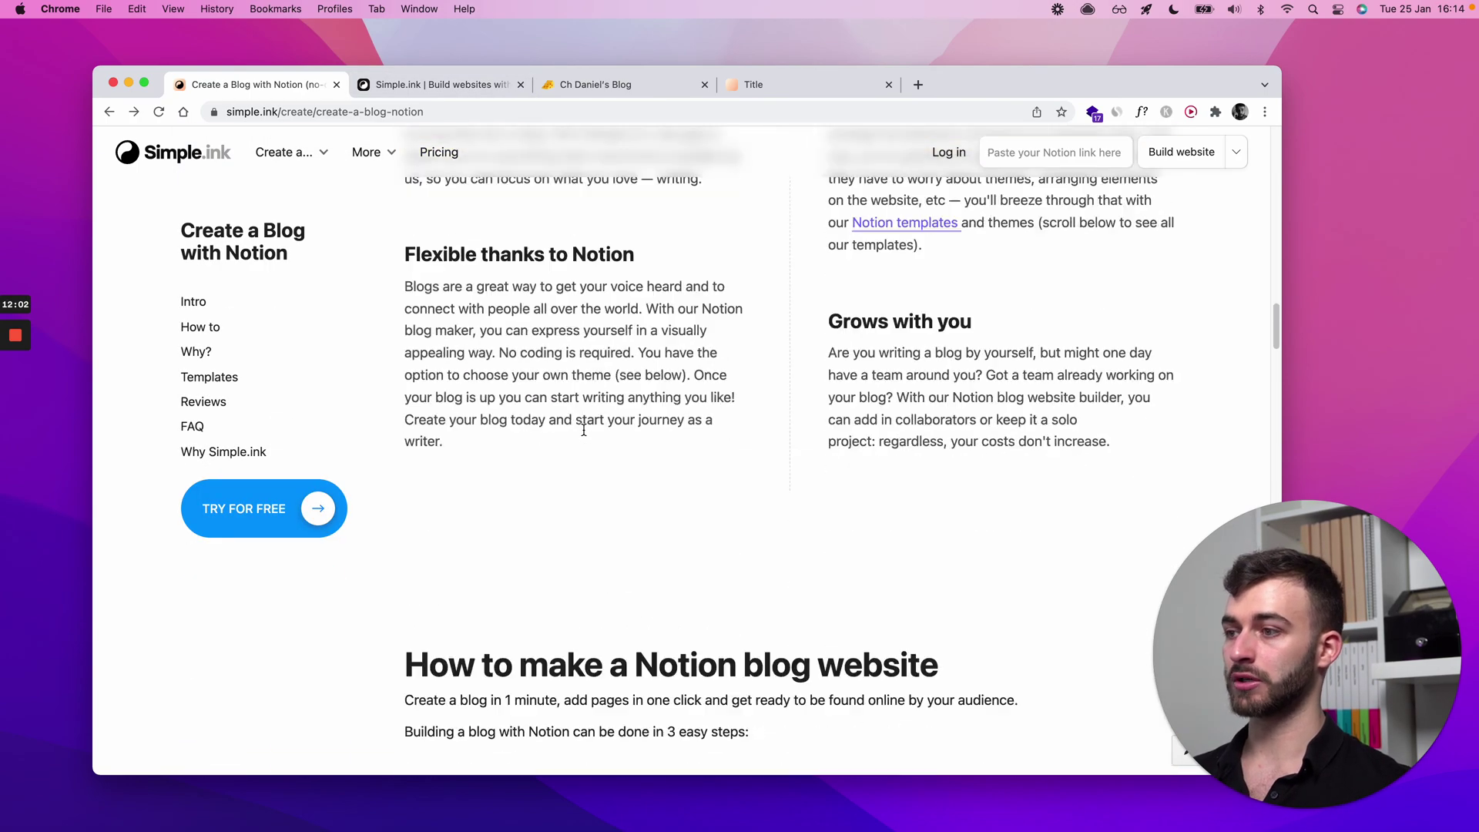
{"action": "scroll", "coordinate": [584, 430], "scroll_direction": "down", "scroll_amount": 4}
{"action": "scroll", "coordinate": [583, 428], "scroll_direction": "down", "scroll_amount": 15}
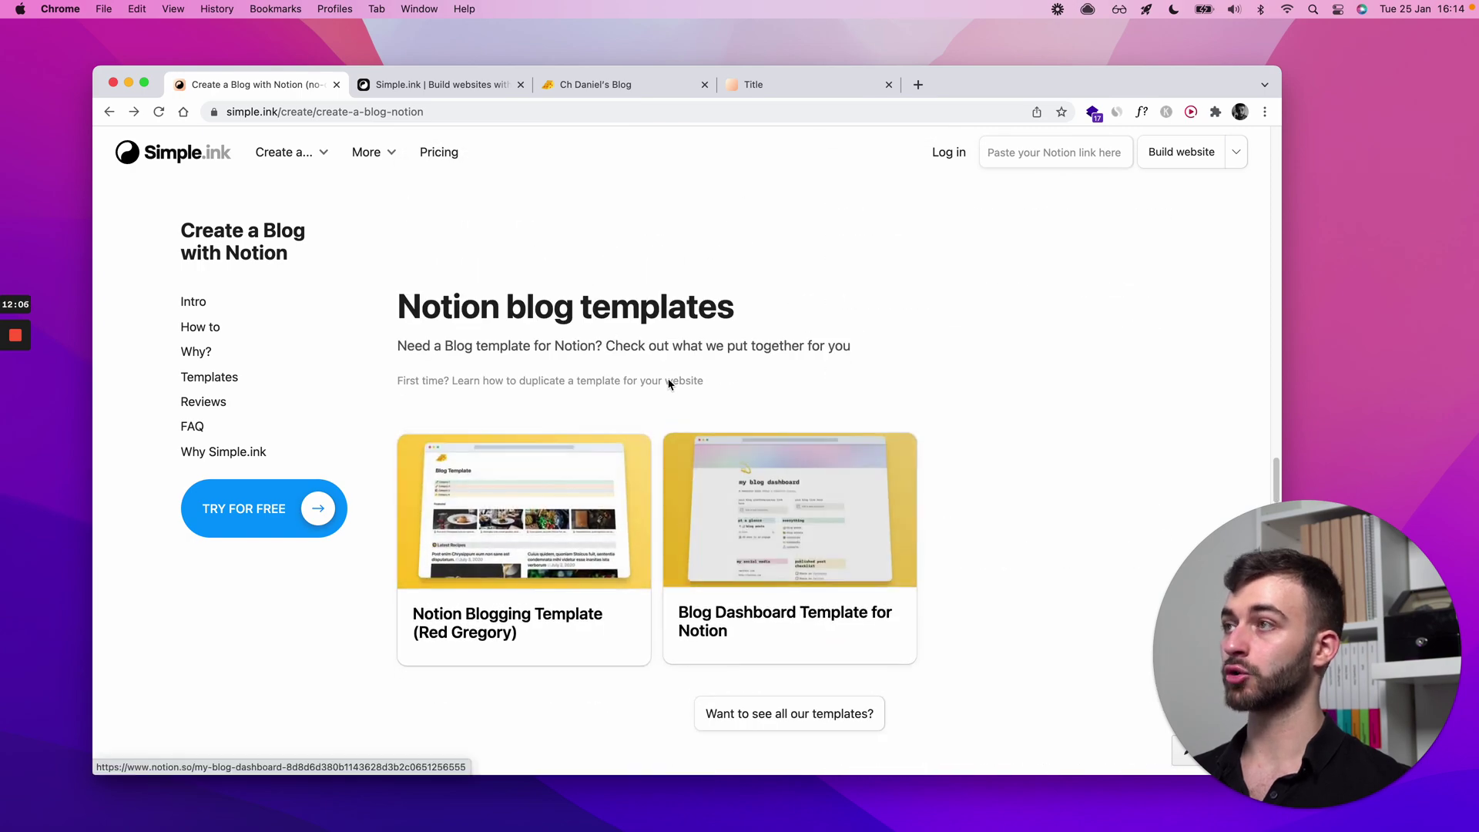
{"action": "scroll", "coordinate": [671, 350], "scroll_direction": "up", "scroll_amount": 20}
Cycle through the Simple.ink, Notion and live site tabs, then go back twice to the website update overview.
{"action": "key", "text": "ctrl+Tab"}
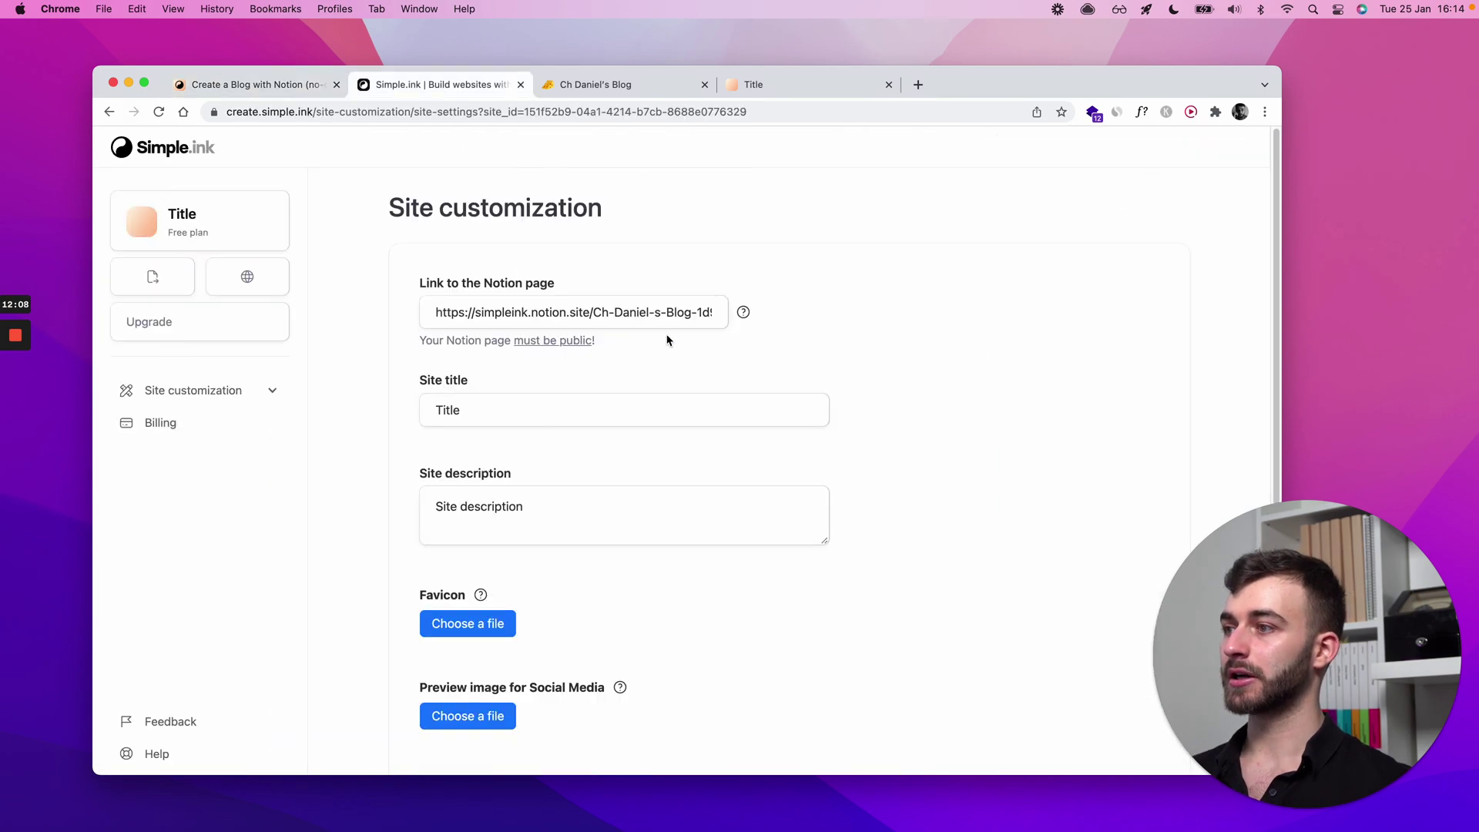
{"action": "key", "text": "ctrl+Tab"}
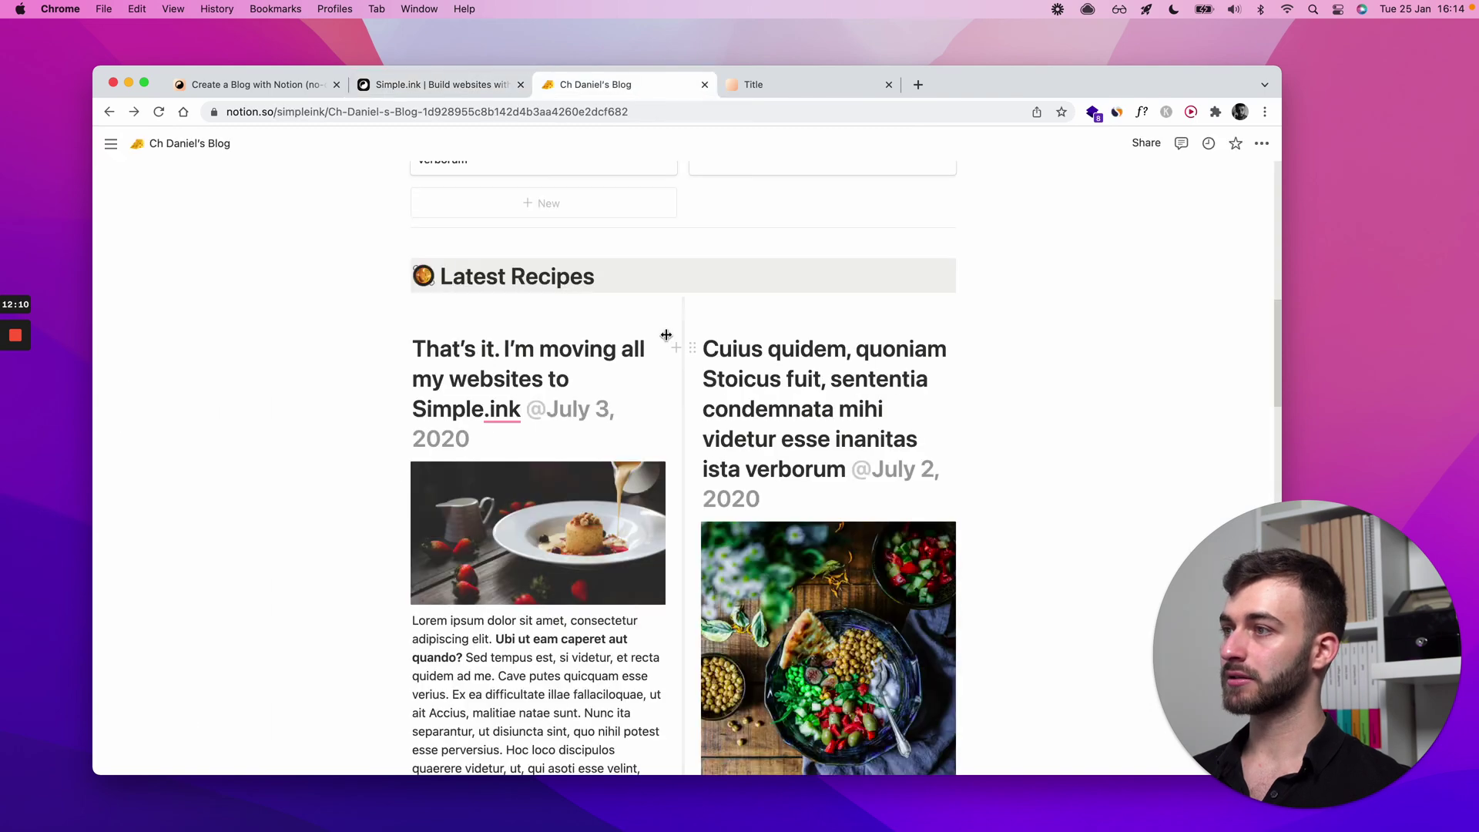
{"action": "key", "text": "ctrl+Tab"}
{"action": "key", "text": "ctrl+shift+Tab"}
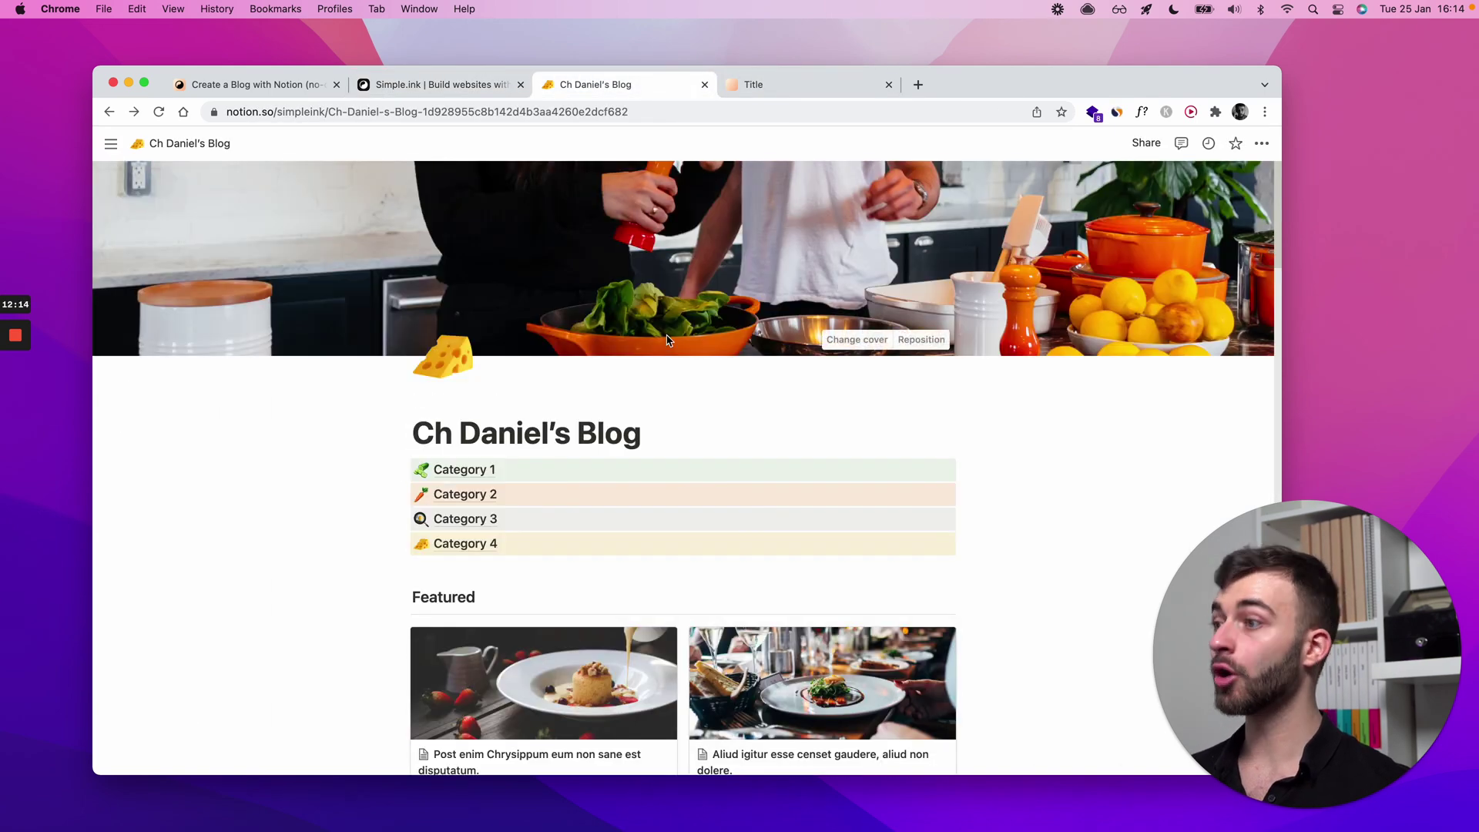
{"action": "key", "text": "ctrl+shift+Tab"}
{"action": "key", "text": "super+bracketleft"}
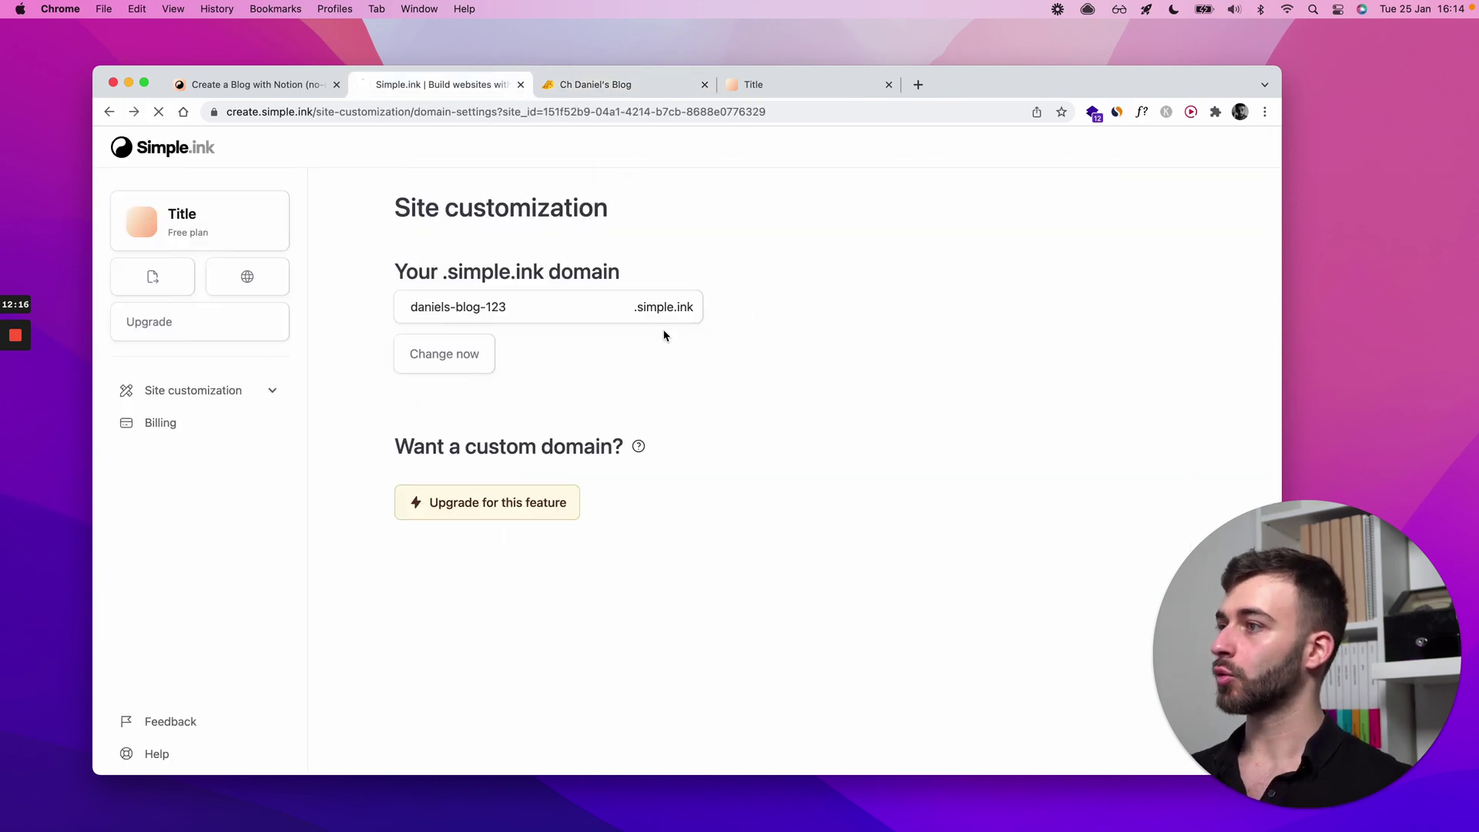
{"action": "key", "text": "super+bracketleft"}
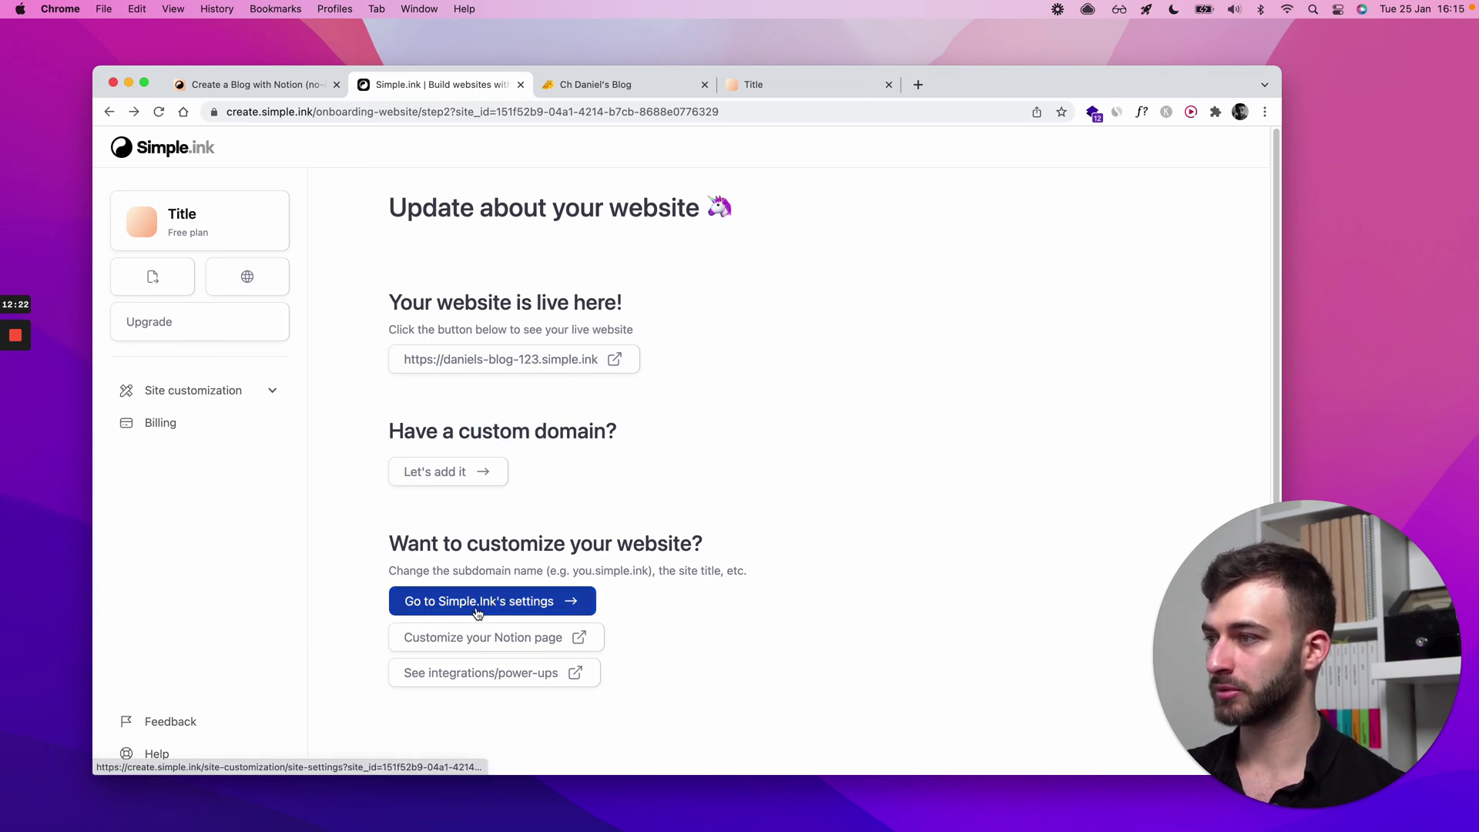
Open the integrations/power-ups list and read the Google Analytics integration guide, then return to the list.
{"action": "left_click", "coordinate": [468, 674]}
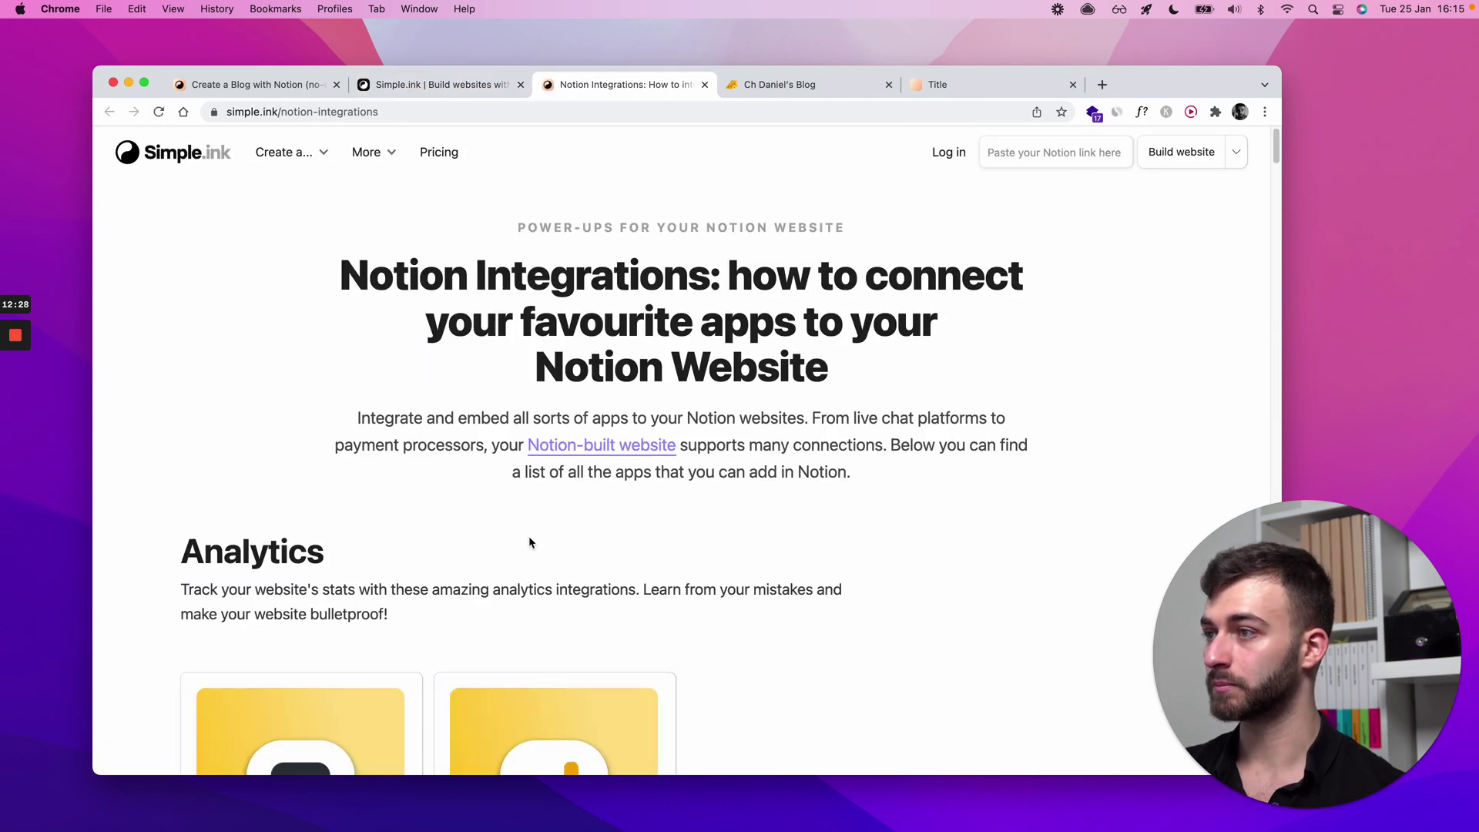
{"action": "scroll", "coordinate": [529, 541], "scroll_direction": "down", "scroll_amount": 5}
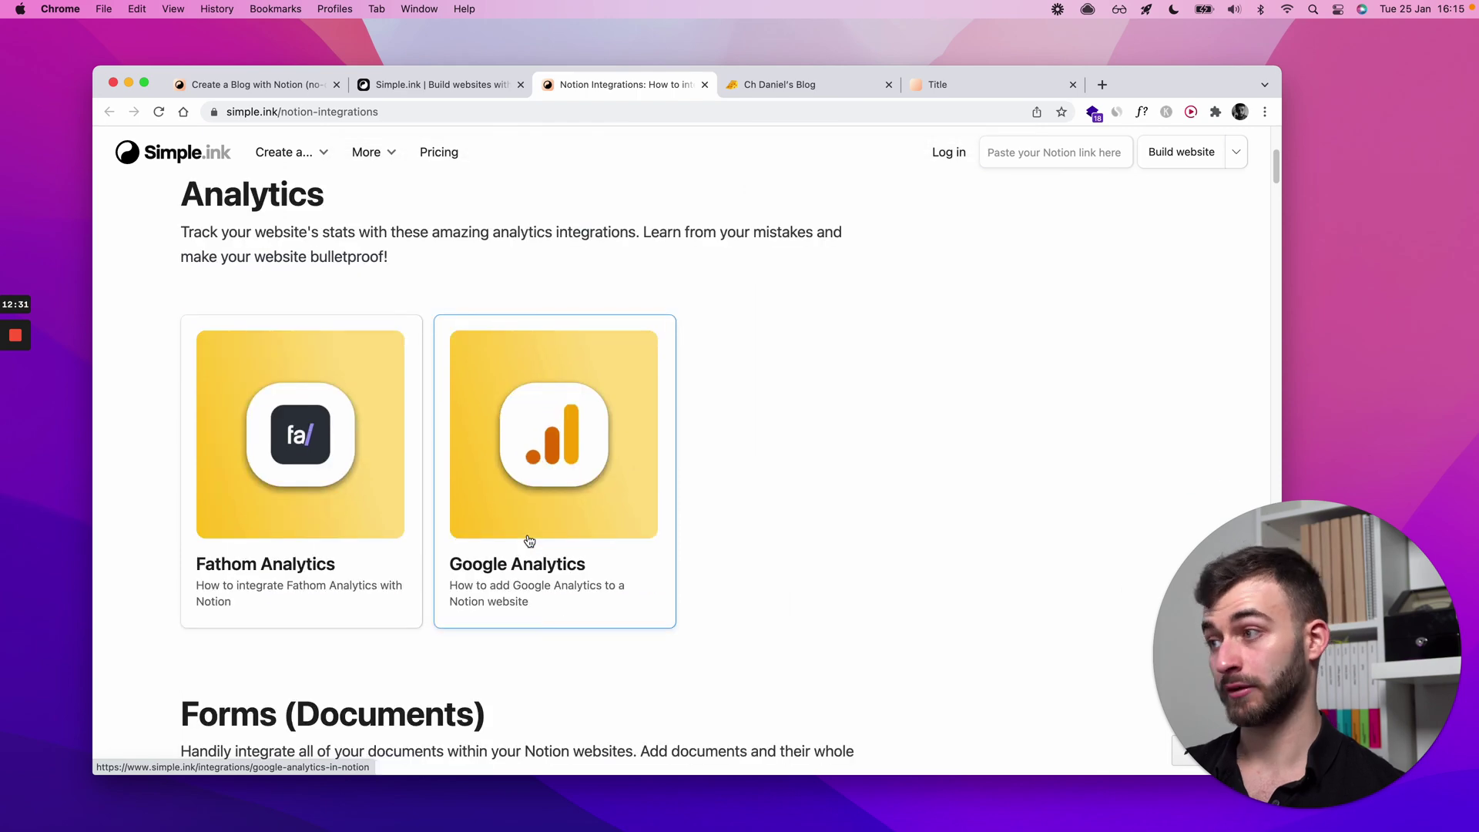
{"action": "left_click", "coordinate": [627, 571]}
{"action": "scroll", "coordinate": [303, 350], "scroll_direction": "down", "scroll_amount": 4}
{"action": "scroll", "coordinate": [303, 348], "scroll_direction": "up", "scroll_amount": 4}
{"action": "scroll", "coordinate": [649, 503], "scroll_direction": "down", "scroll_amount": 8}
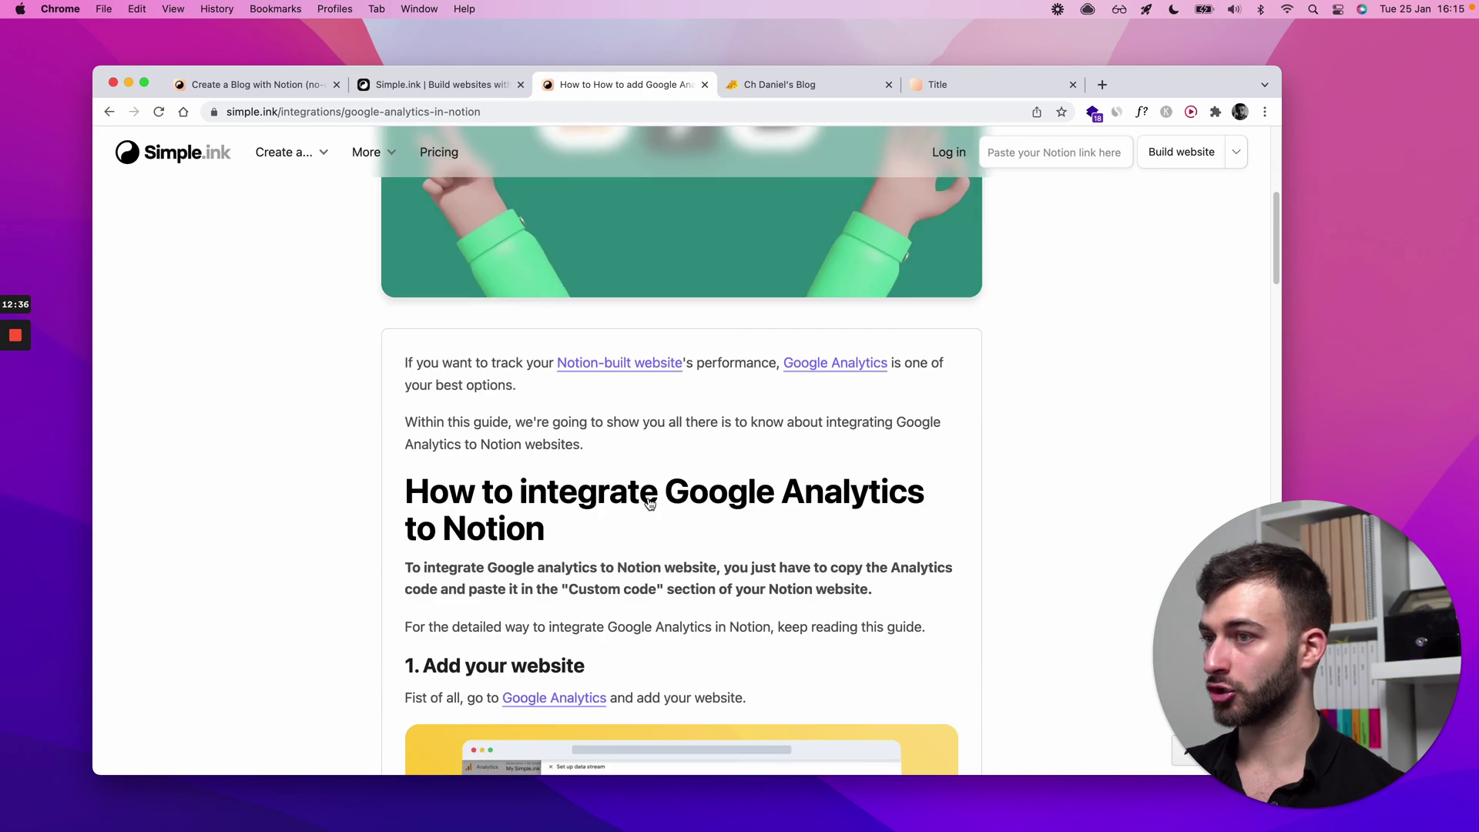
{"action": "scroll", "coordinate": [649, 502], "scroll_direction": "down", "scroll_amount": 3}
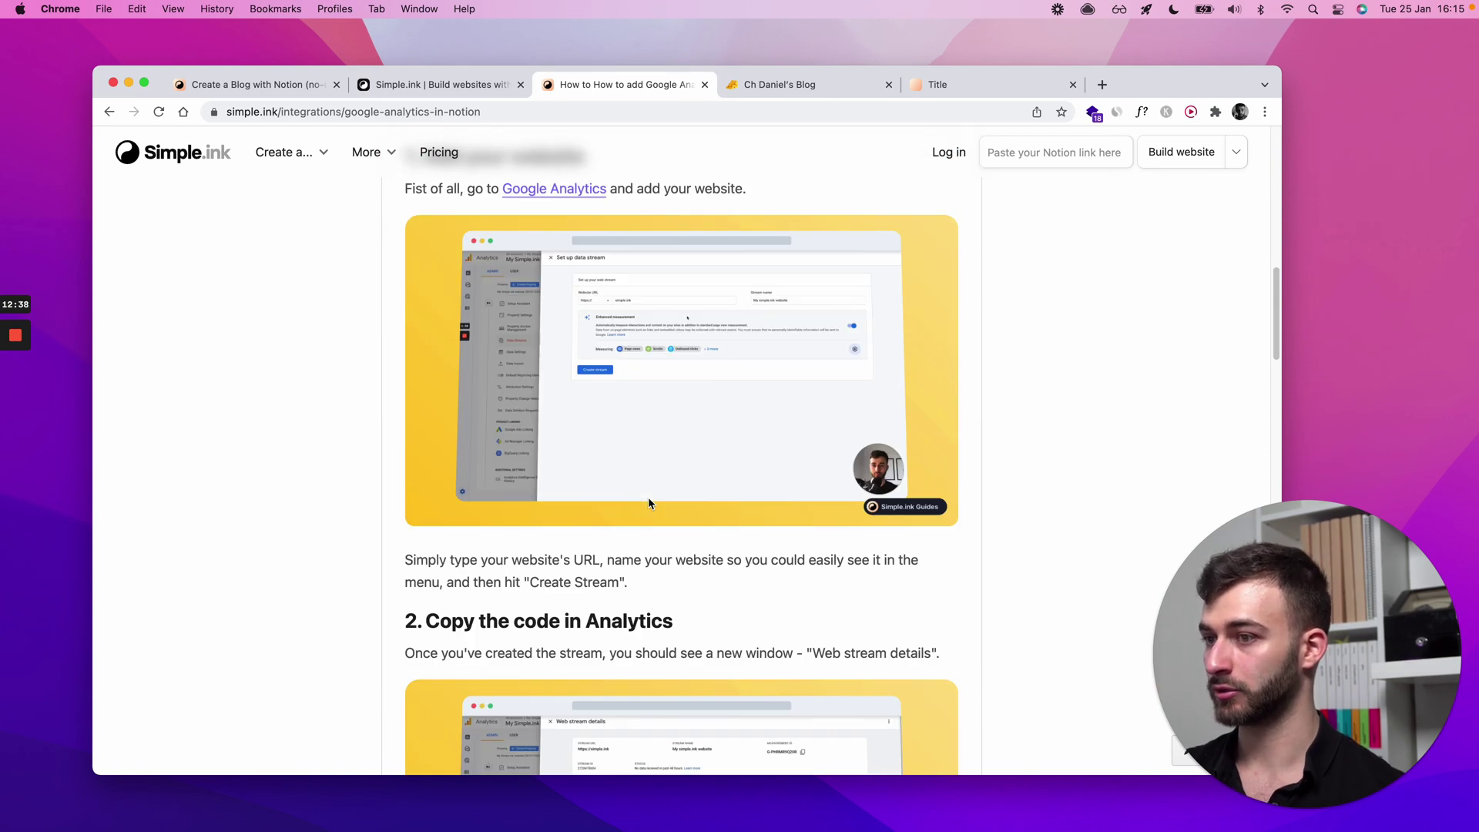
{"action": "scroll", "coordinate": [764, 547], "scroll_direction": "down", "scroll_amount": 6}
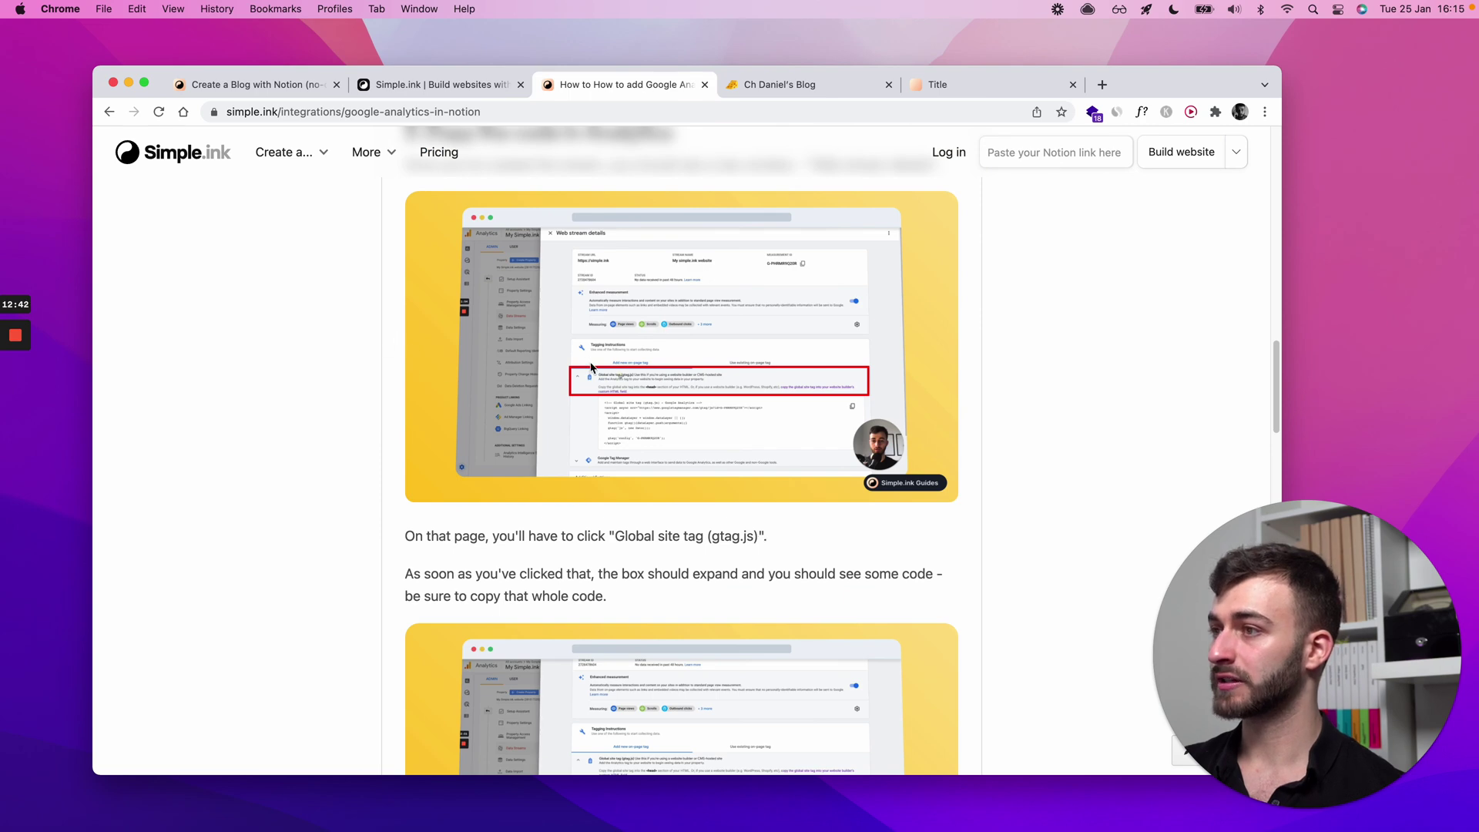
{"action": "key", "text": "super+bracketleft"}
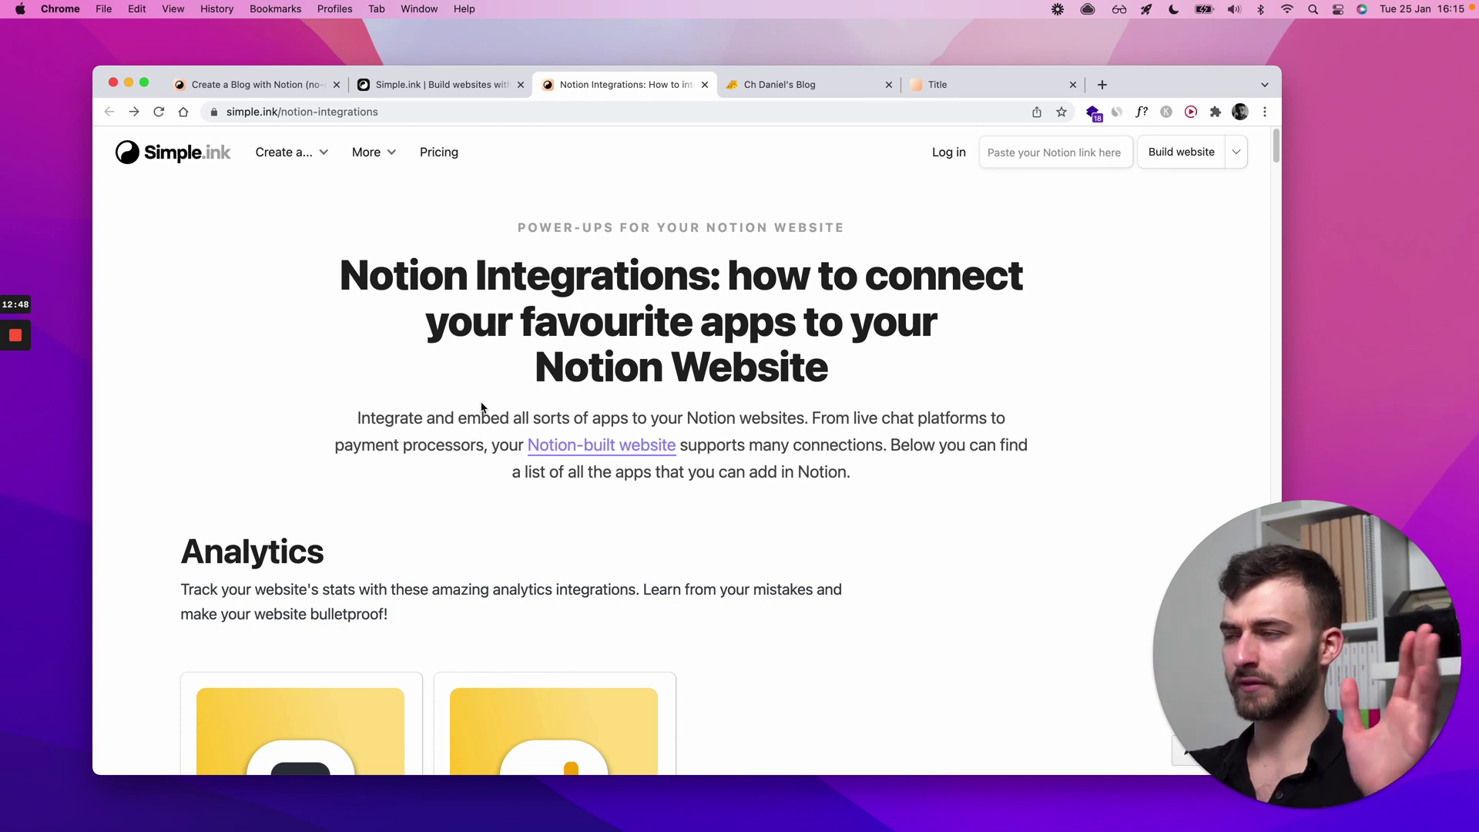
Scroll through the Notion Integrations categories, then return to the website update overview.
{"action": "scroll", "coordinate": [481, 407], "scroll_direction": "down", "scroll_amount": 3}
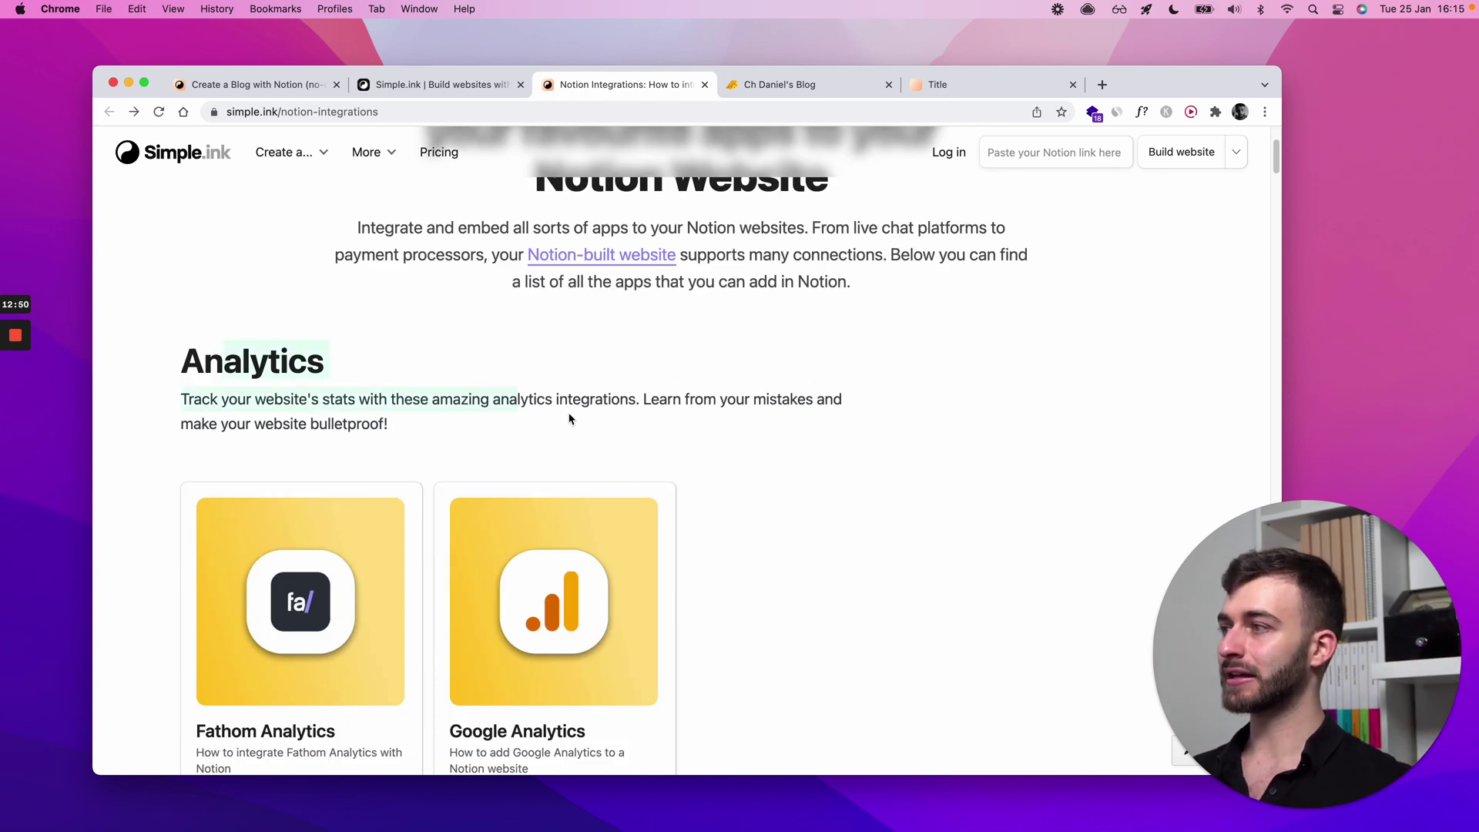
{"action": "scroll", "coordinate": [575, 414], "scroll_direction": "down", "scroll_amount": 7}
{"action": "scroll", "coordinate": [575, 414], "scroll_direction": "down", "scroll_amount": 3}
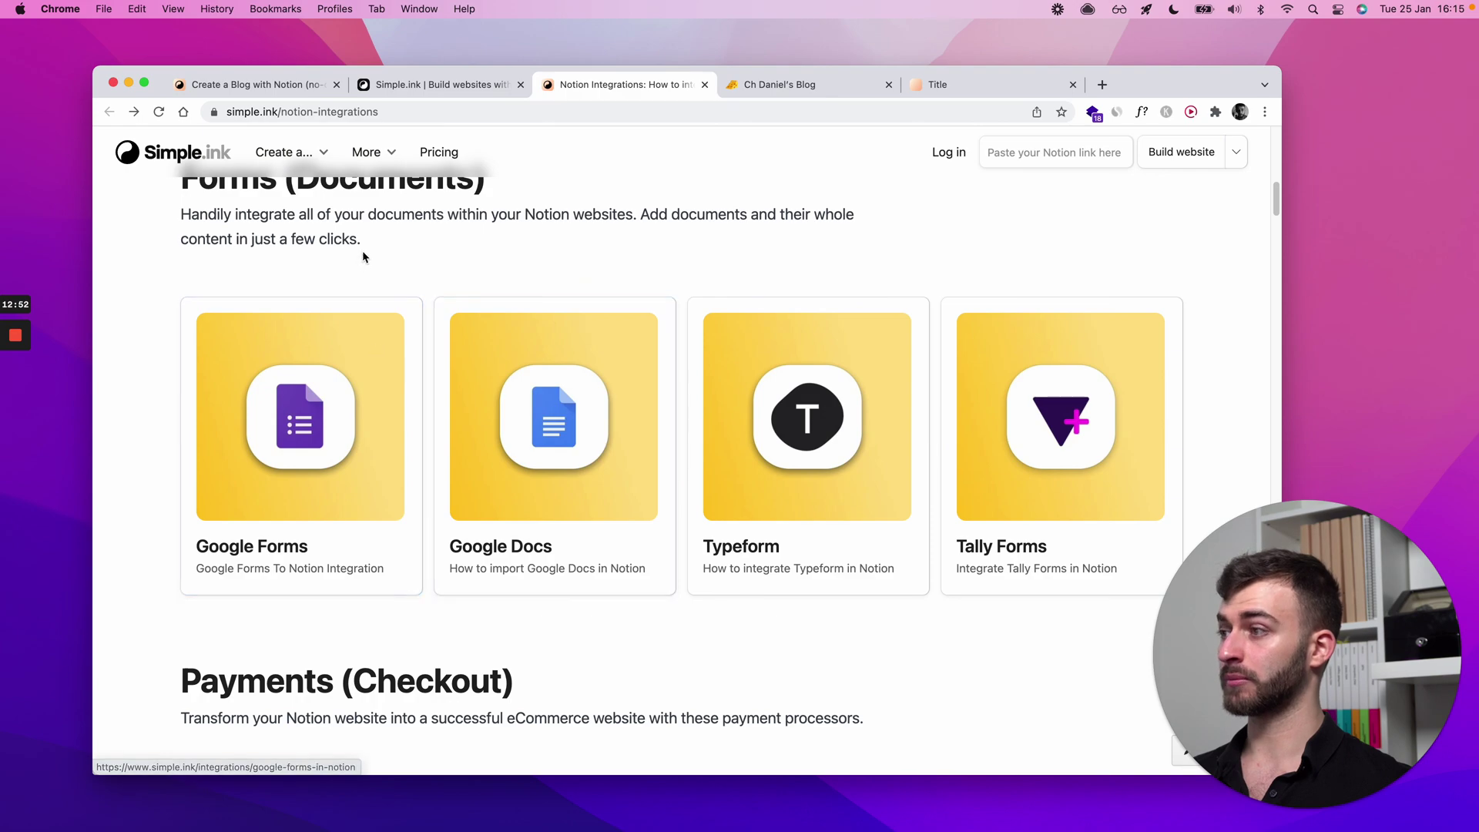
{"action": "scroll", "coordinate": [287, 237], "scroll_direction": "down", "scroll_amount": 5}
{"action": "scroll", "coordinate": [288, 241], "scroll_direction": "down", "scroll_amount": 1}
{"action": "scroll", "coordinate": [290, 246], "scroll_direction": "up", "scroll_amount": 1}
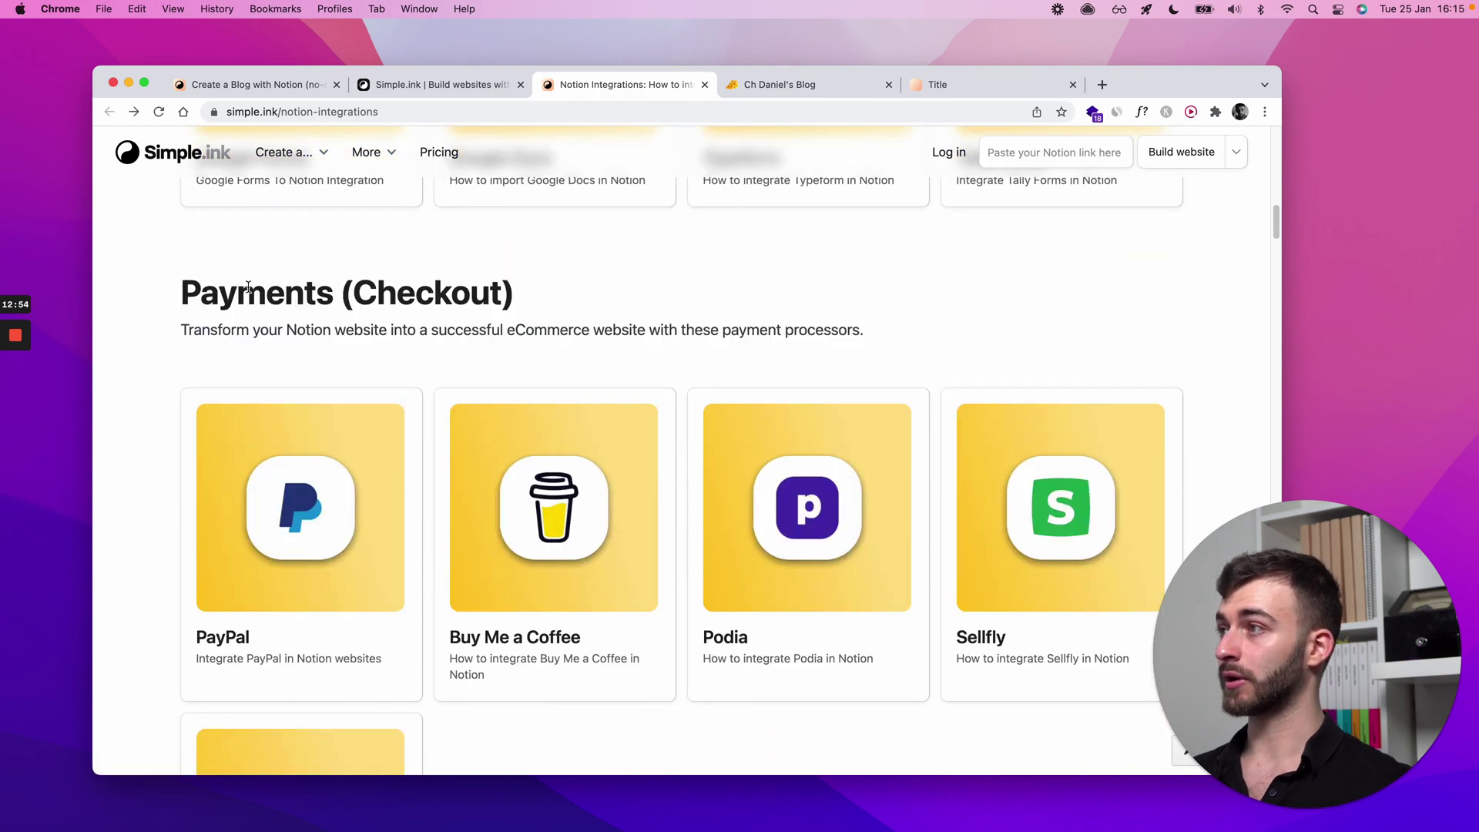
{"action": "scroll", "coordinate": [498, 330], "scroll_direction": "down", "scroll_amount": 8}
{"action": "scroll", "coordinate": [427, 437], "scroll_direction": "down", "scroll_amount": 16}
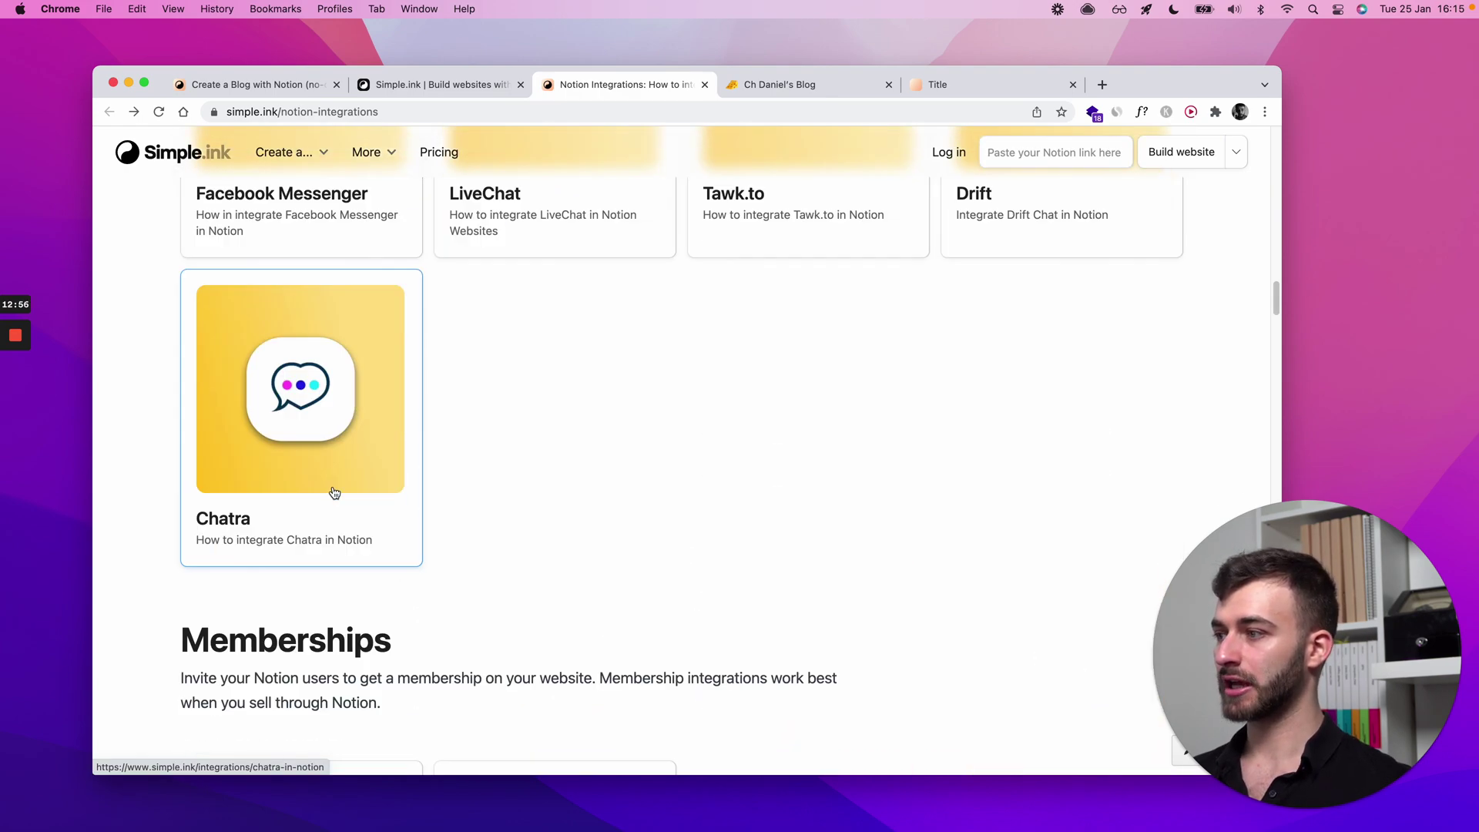
{"action": "scroll", "coordinate": [333, 493], "scroll_direction": "down", "scroll_amount": 4}
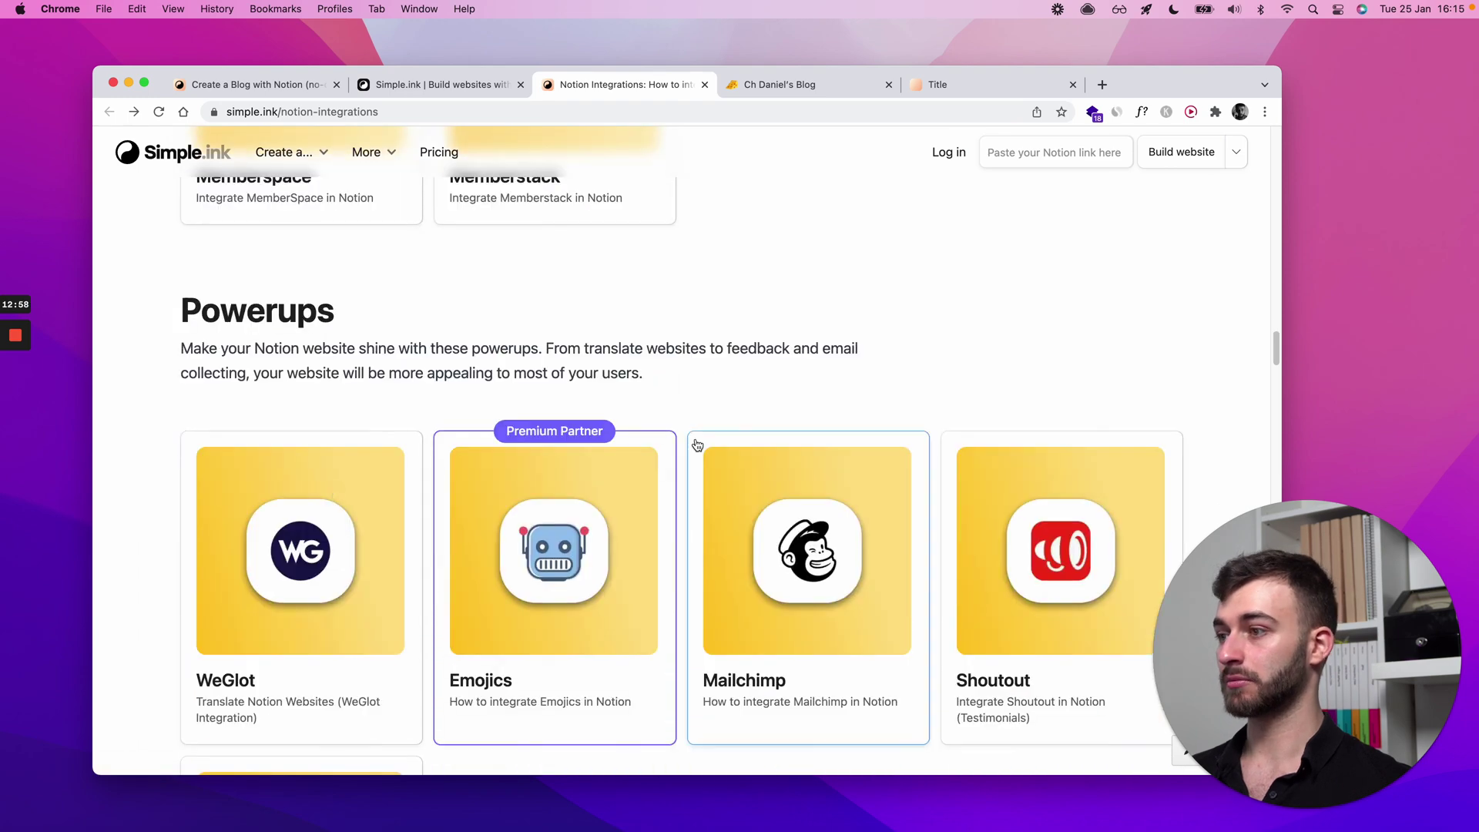
{"action": "scroll", "coordinate": [363, 459], "scroll_direction": "down", "scroll_amount": 4}
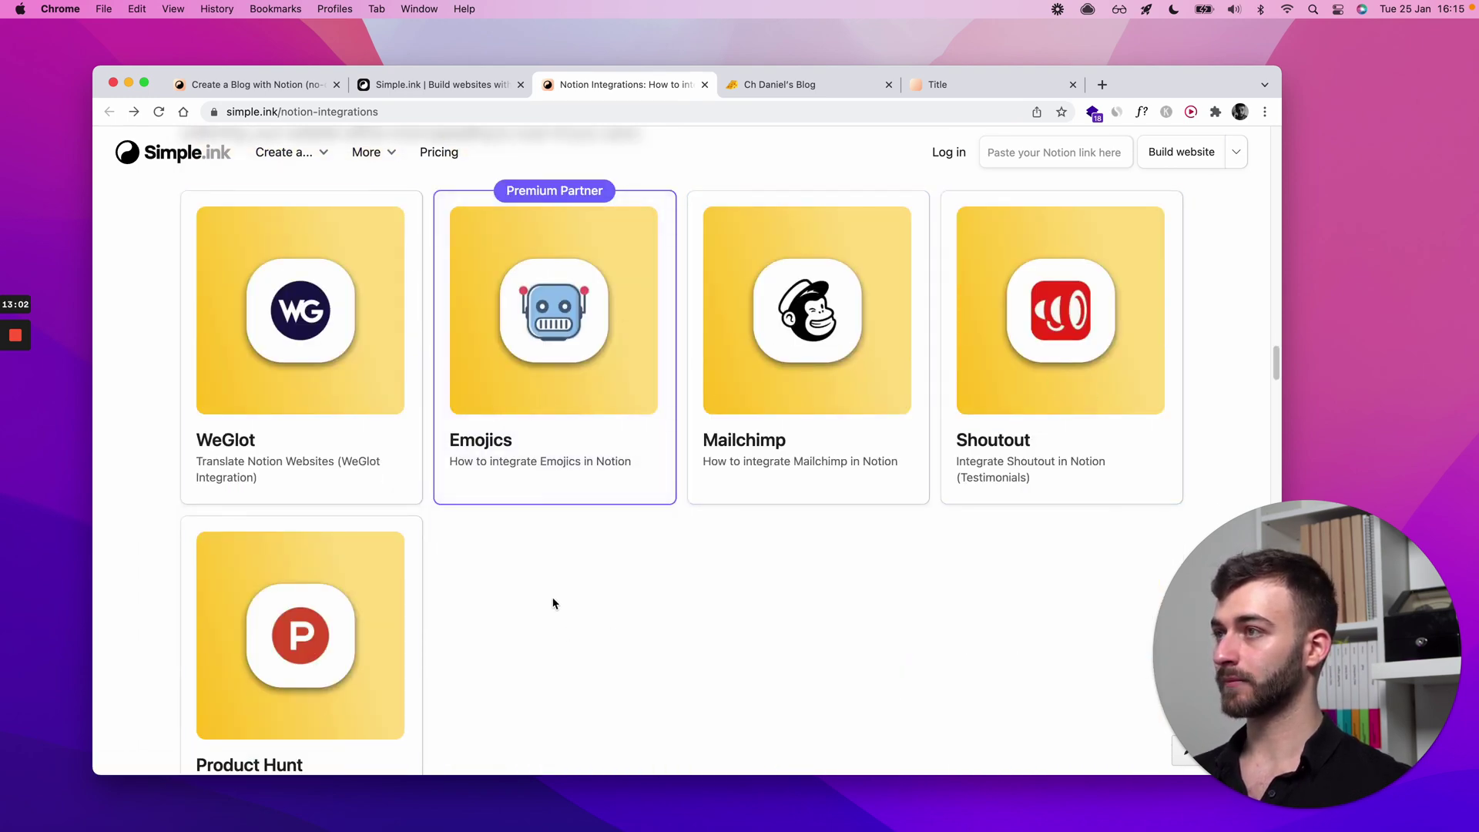
{"action": "scroll", "coordinate": [458, 539], "scroll_direction": "down", "scroll_amount": 15}
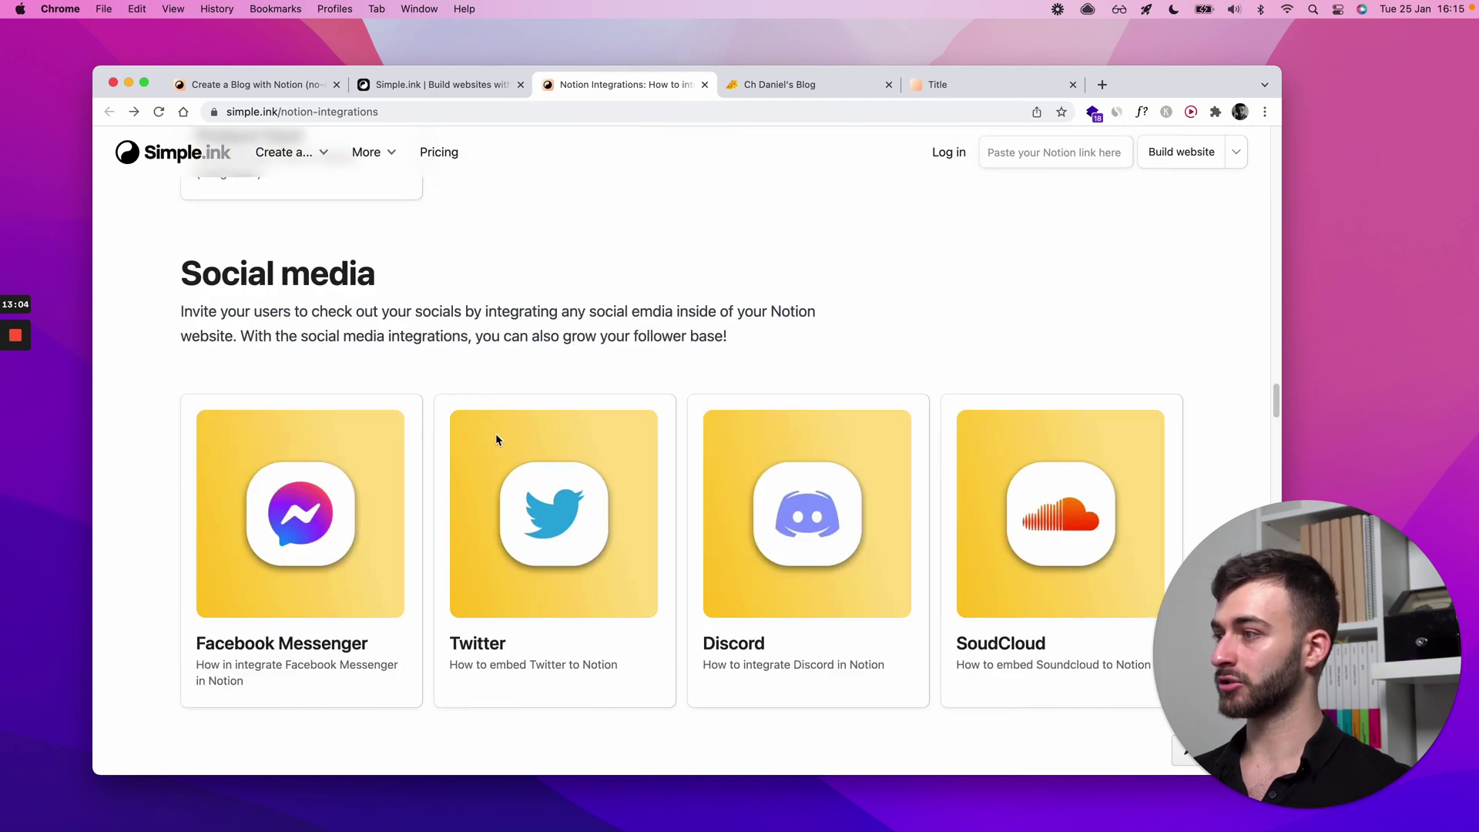
{"action": "scroll", "coordinate": [497, 450], "scroll_direction": "down", "scroll_amount": 3}
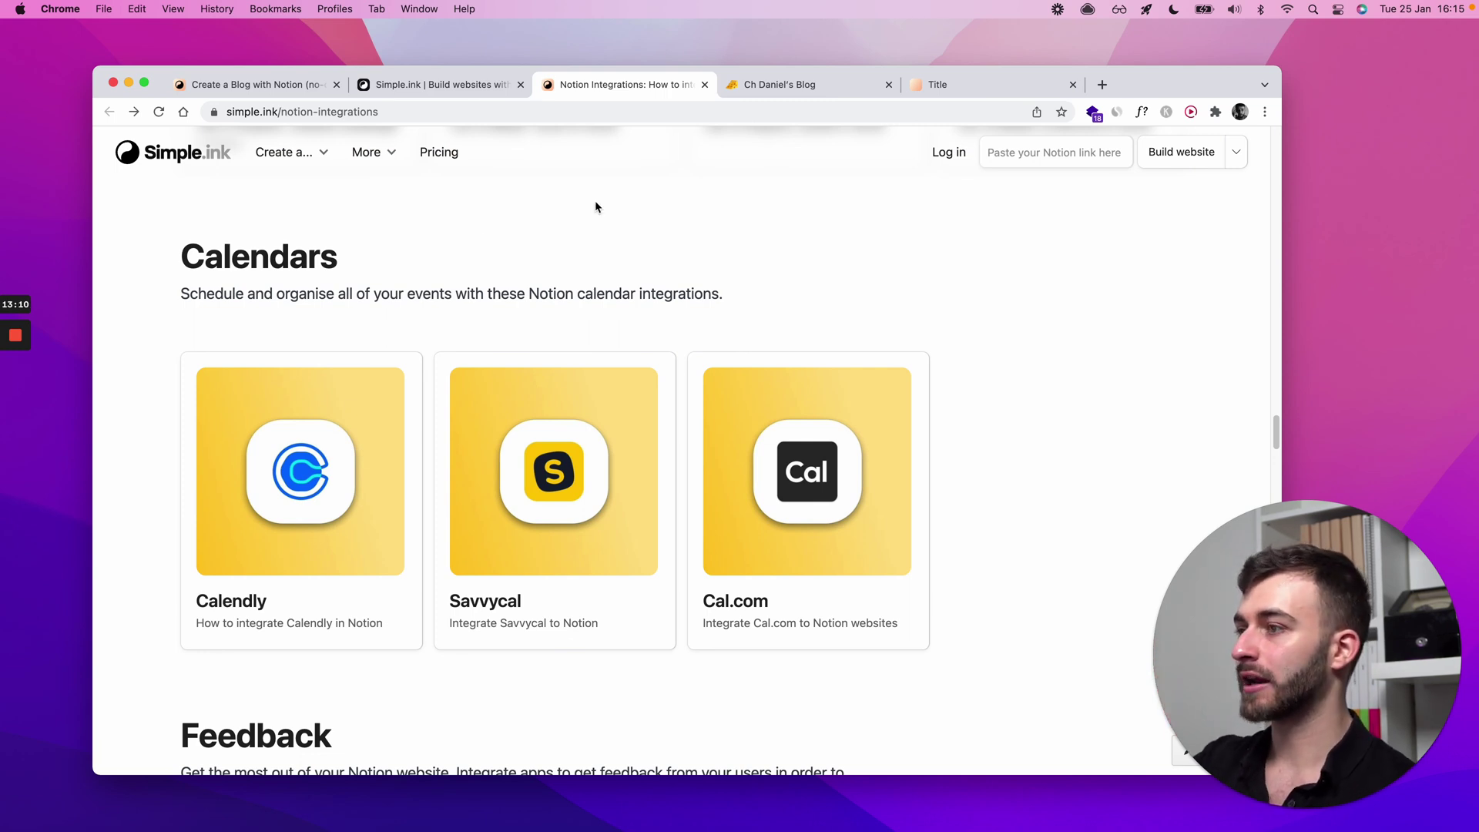
{"action": "left_click", "coordinate": [485, 97]}
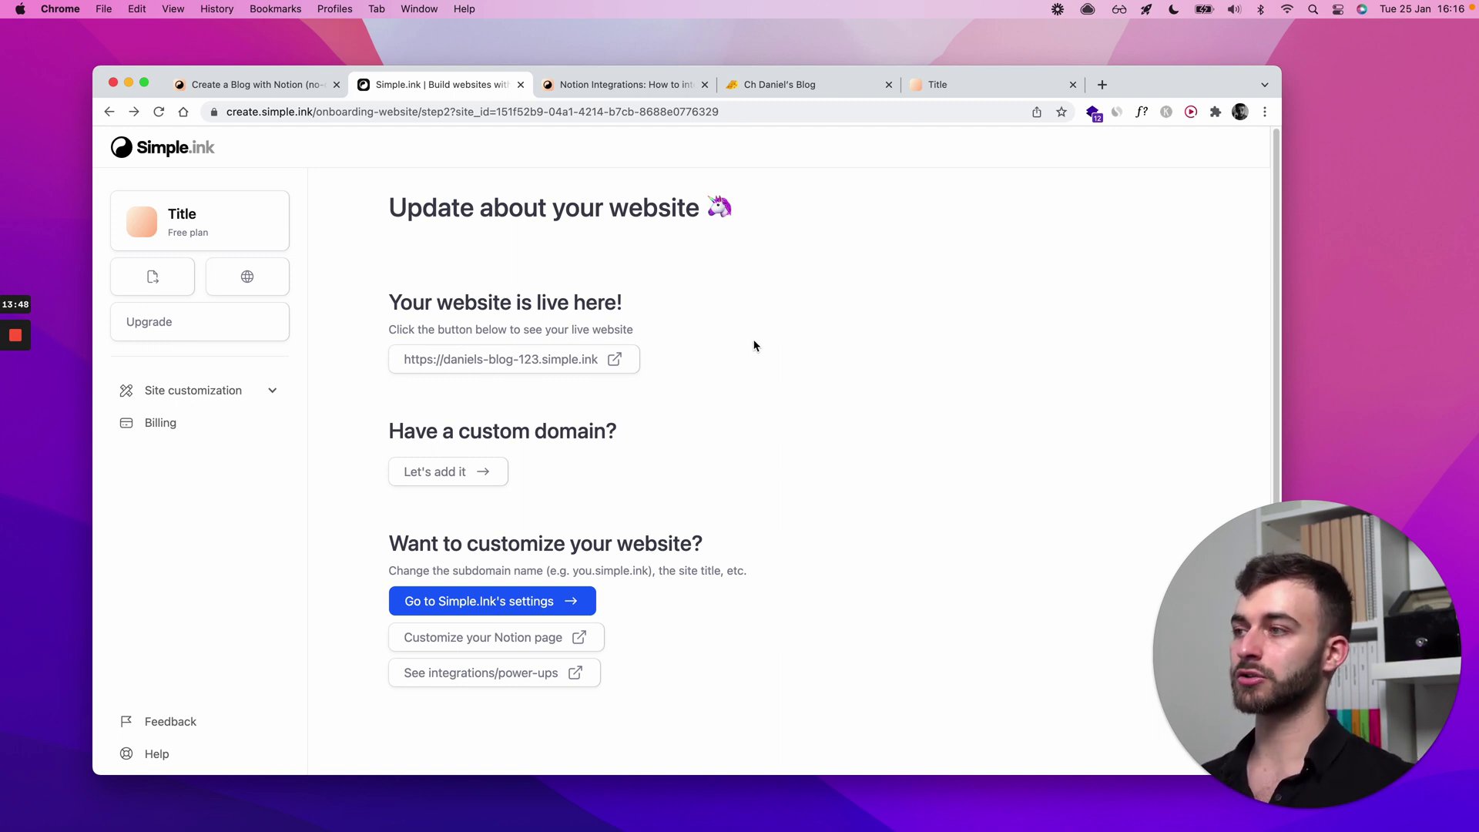
Open the websites list and the new-website form, then return to the 'Create a Blog with Notion' tab.
{"action": "left_click", "coordinate": [175, 149]}
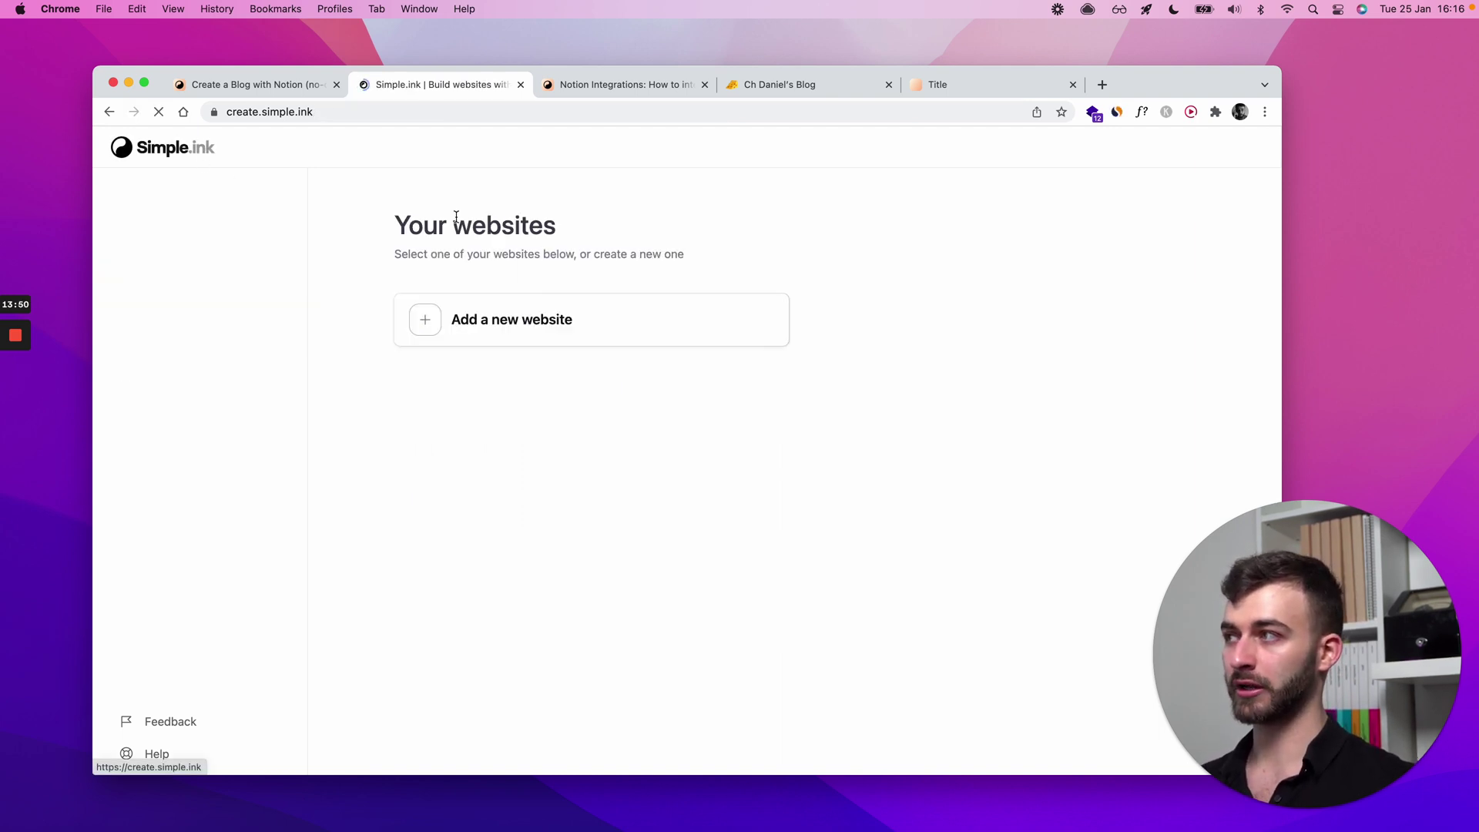
{"action": "left_click", "coordinate": [537, 320]}
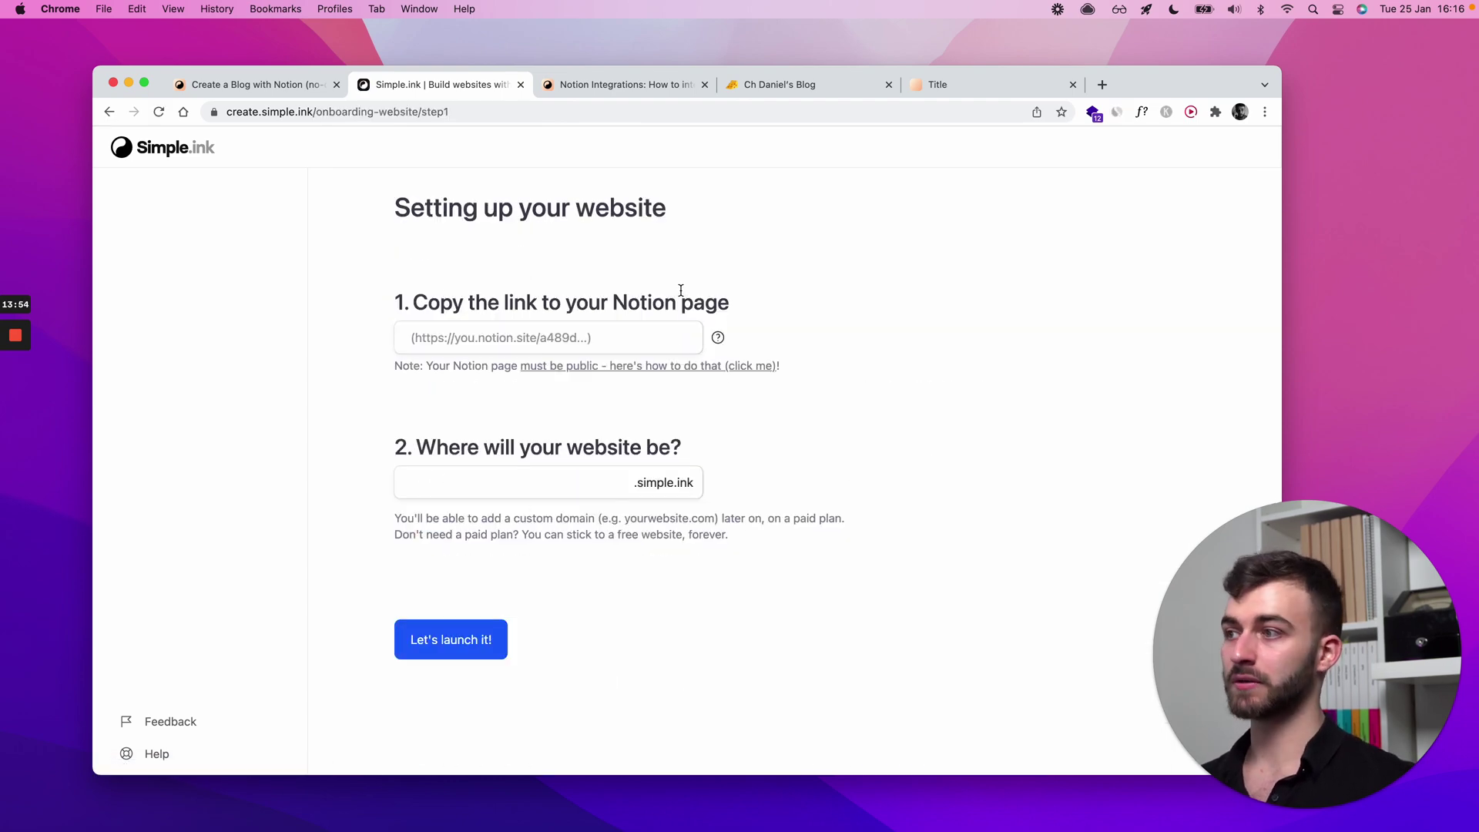
{"action": "key", "text": "super+bracketleft"}
{"action": "key", "text": "super+bracketleft"}
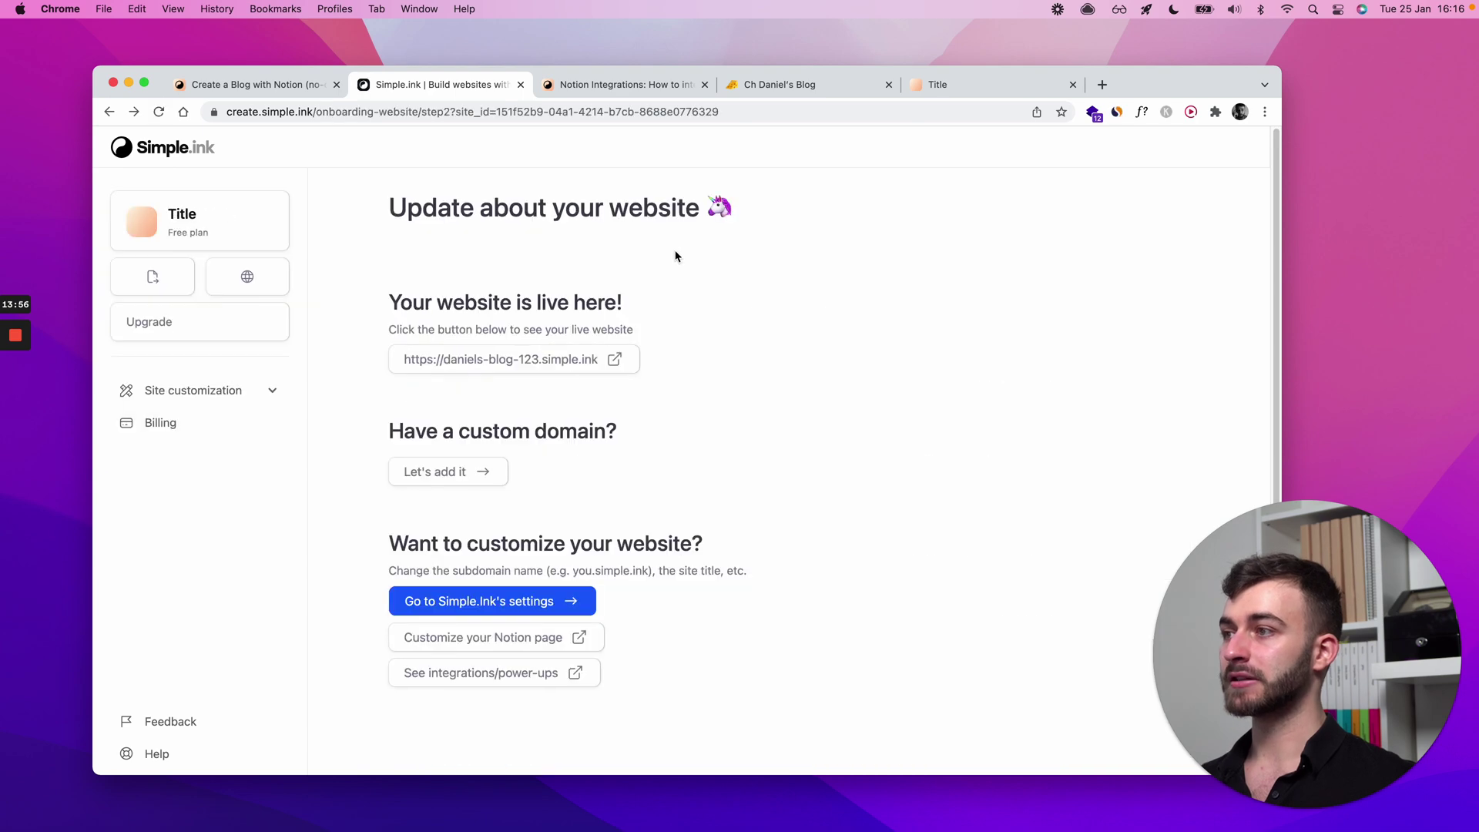
{"action": "left_click", "coordinate": [628, 88]}
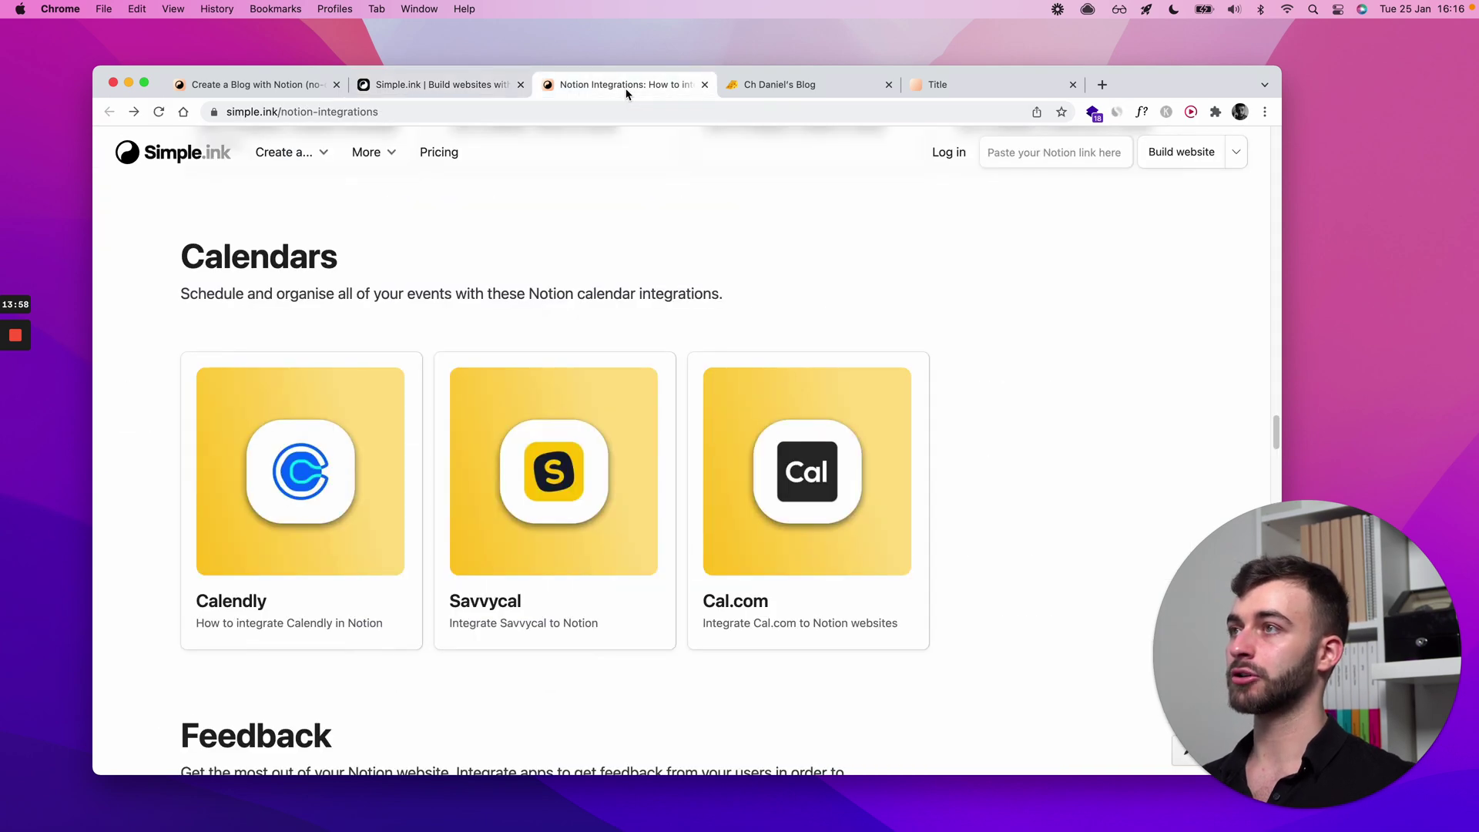
{"action": "left_click", "coordinate": [312, 88]}
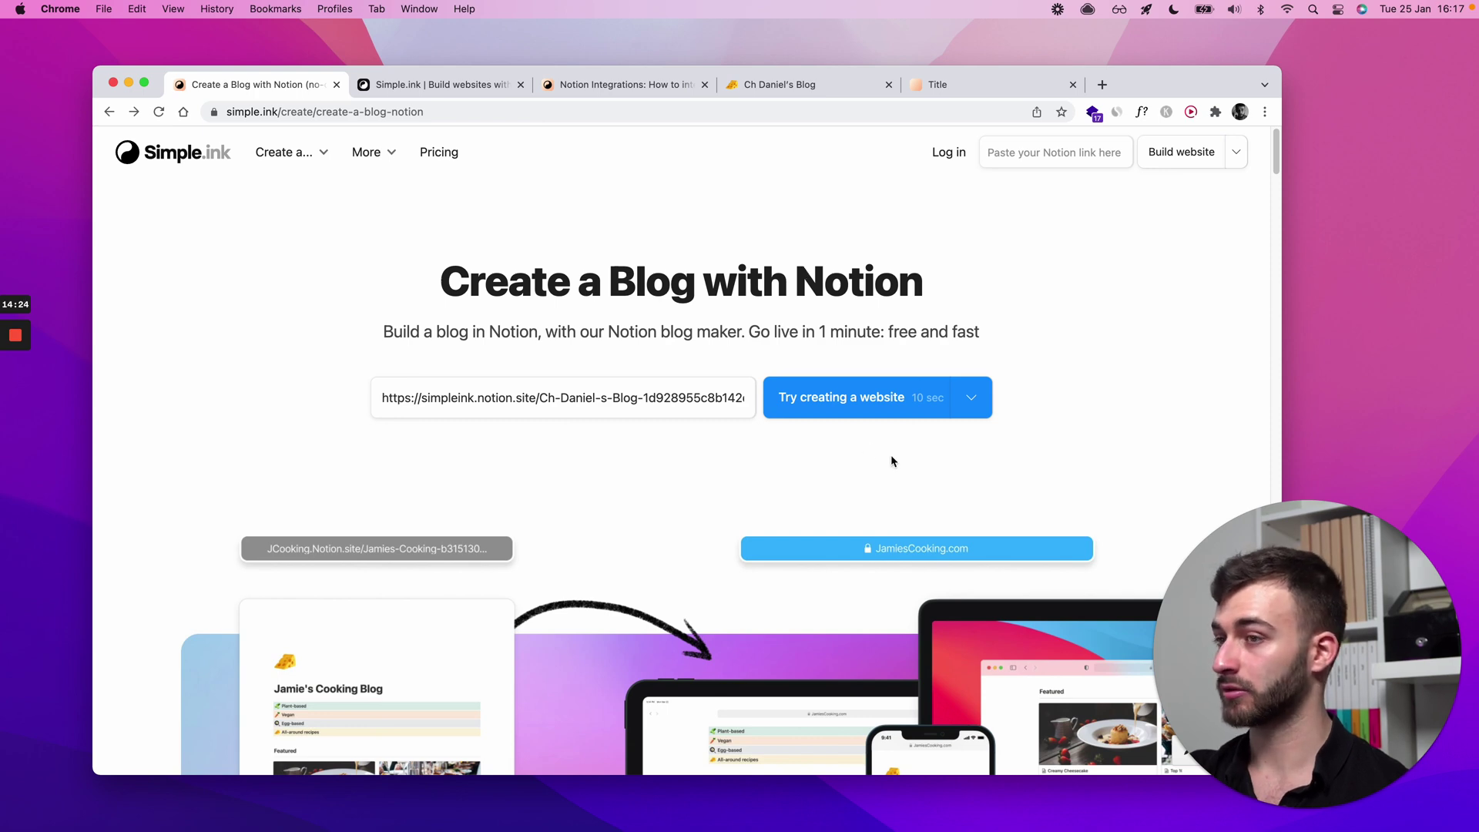
Open and close the Crisp support chat, then return to the daniels-blog-123.simple.ink dashboard tab.
{"action": "left_click_drag", "start_coordinate": [1393, 673], "coordinate": [1393, 285]}
{"action": "left_click", "coordinate": [1174, 559]}
{"action": "left_click", "coordinate": [1227, 722]}
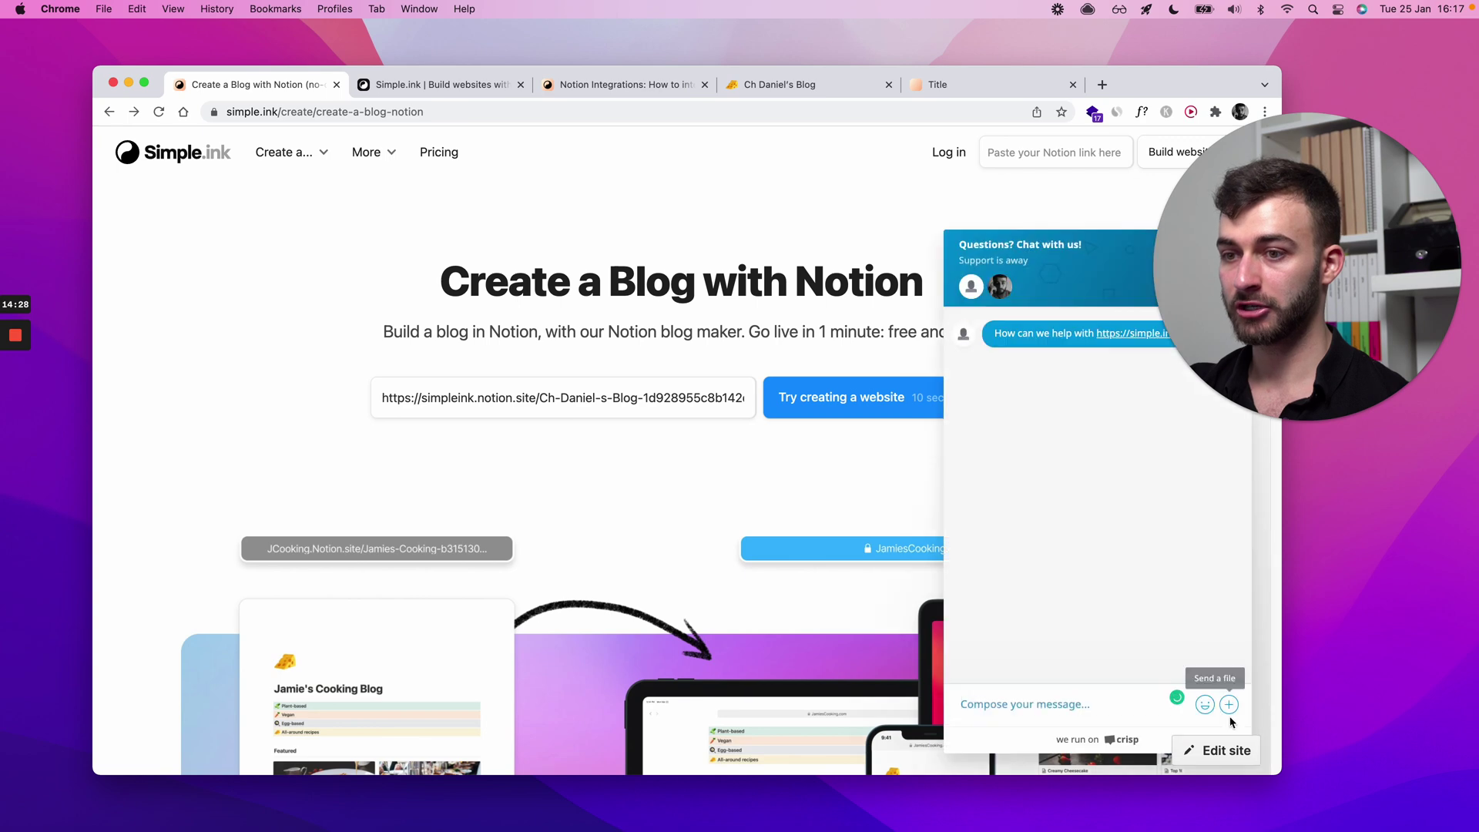
{"action": "left_click_drag", "start_coordinate": [1310, 266], "coordinate": [1310, 566]}
{"action": "left_click", "coordinate": [1227, 722]}
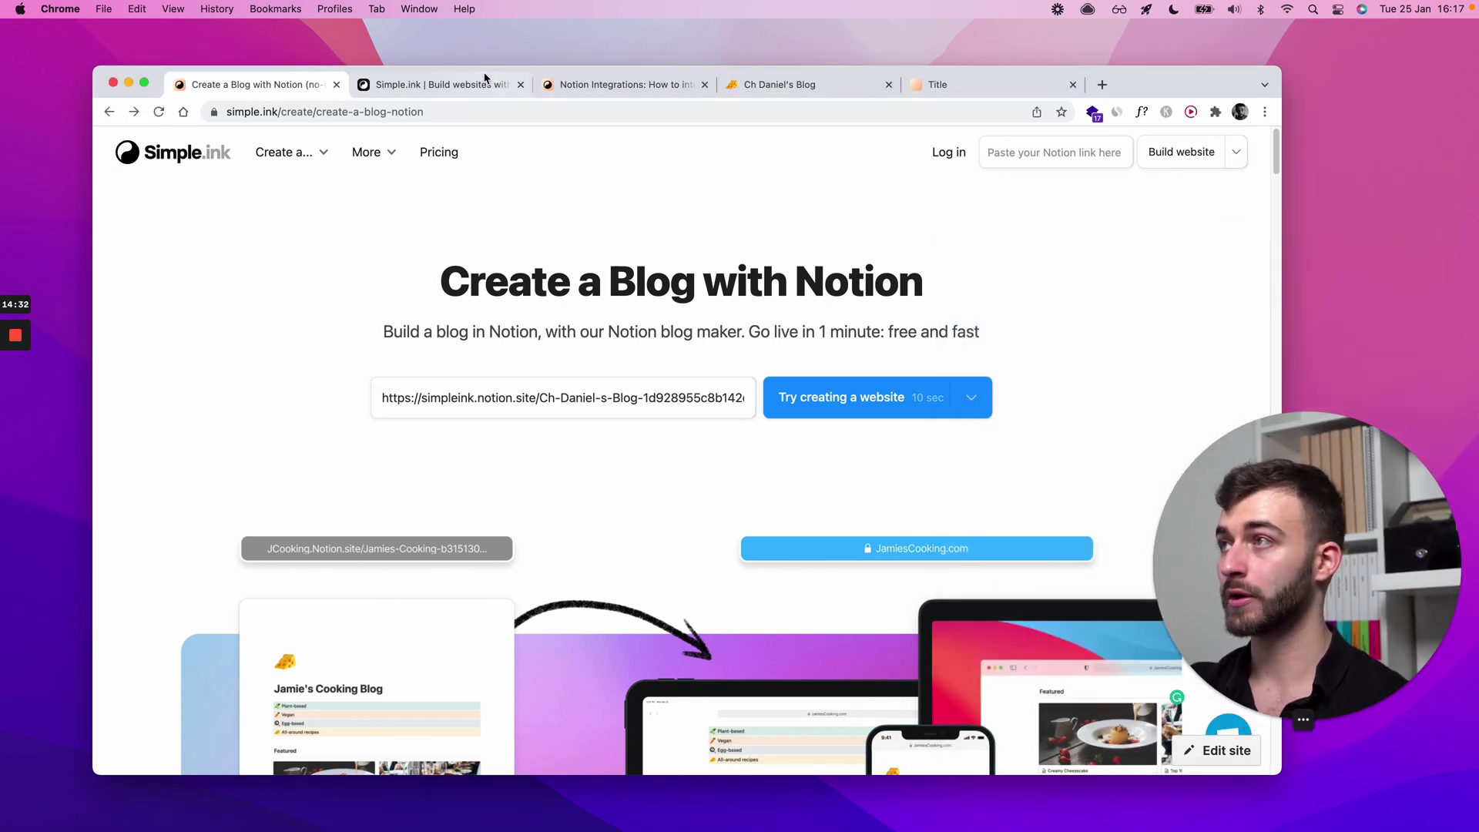
{"action": "key", "text": "ctrl+Tab"}
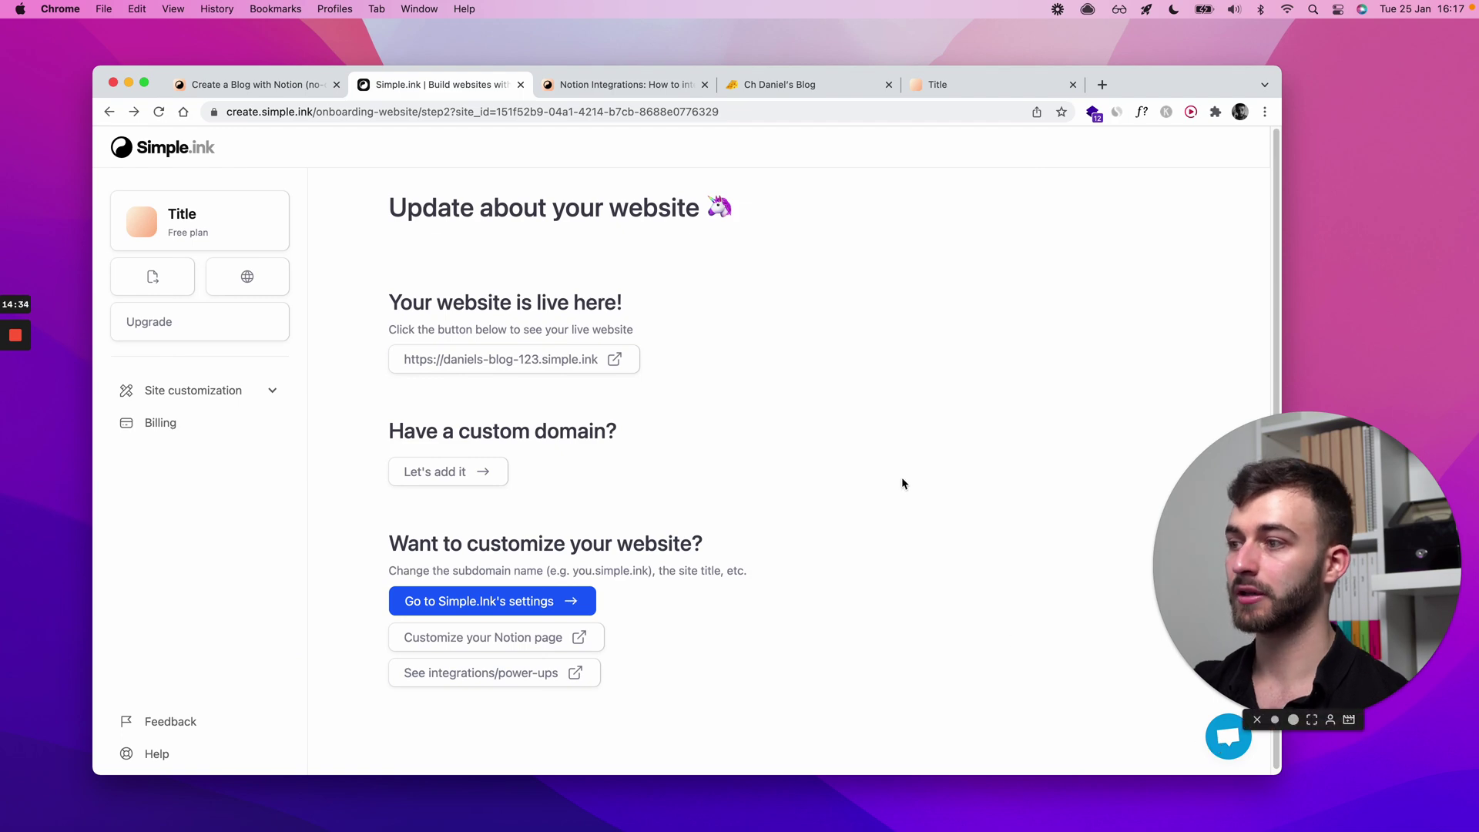